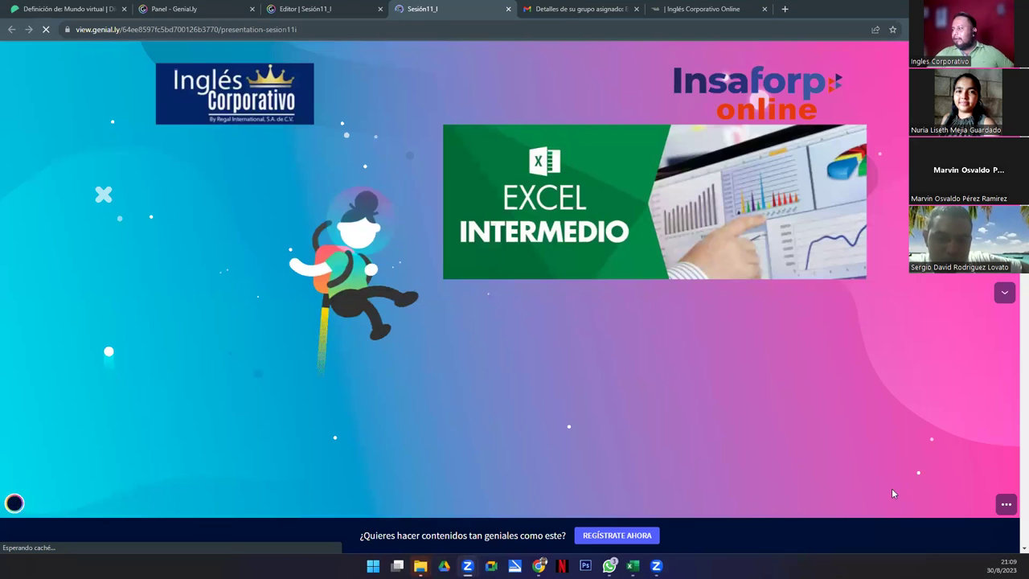
Present the Genially 'Excel Intermedio' title slide fullscreen from the '...' viewing options.
click(1004, 505)
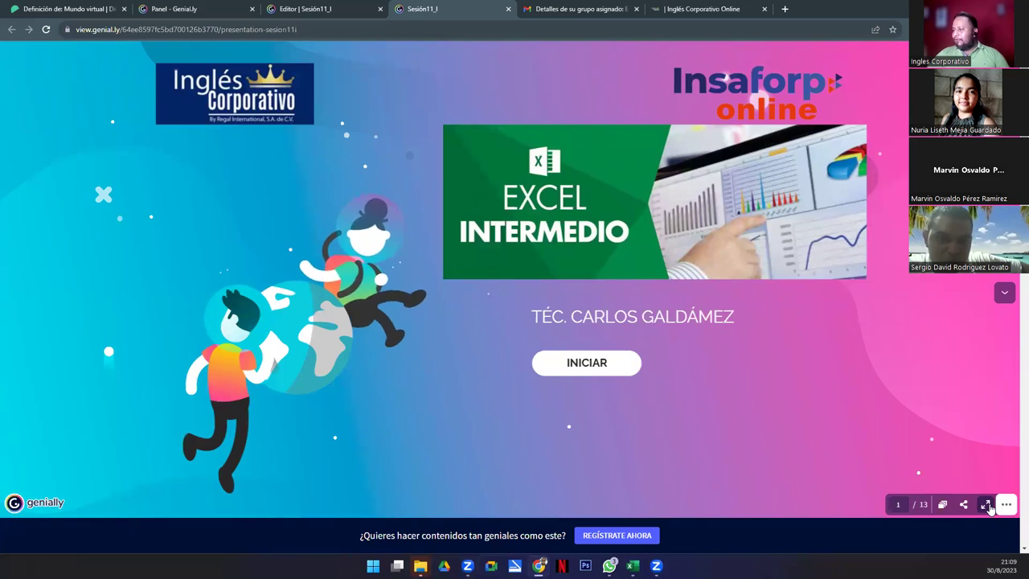
click(988, 503)
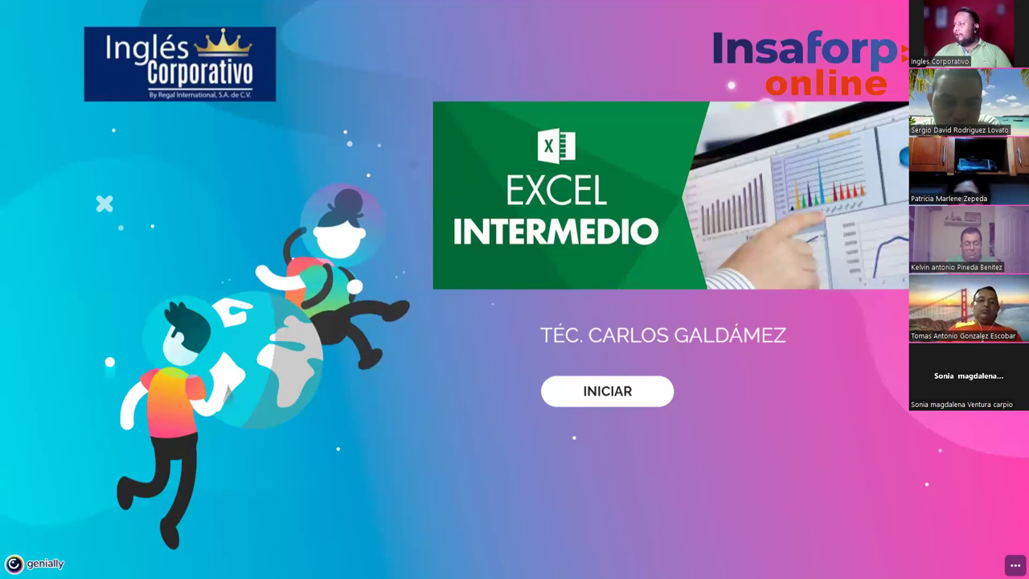
Advance two slides, past '11. PROTECCIÓN Y SEGURIDAD', to the OBJETIVO slide.
key(Right)
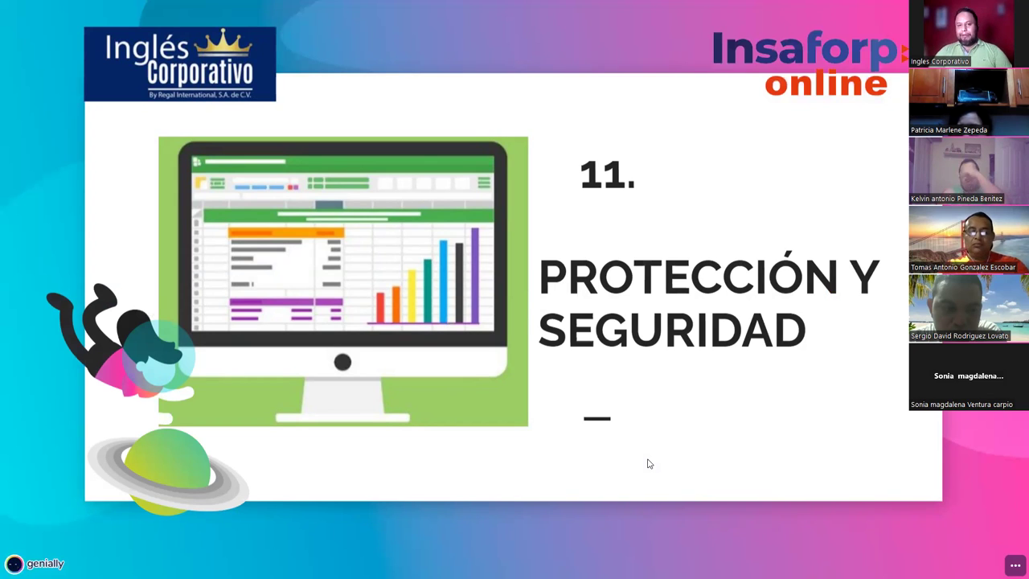
key(Right)
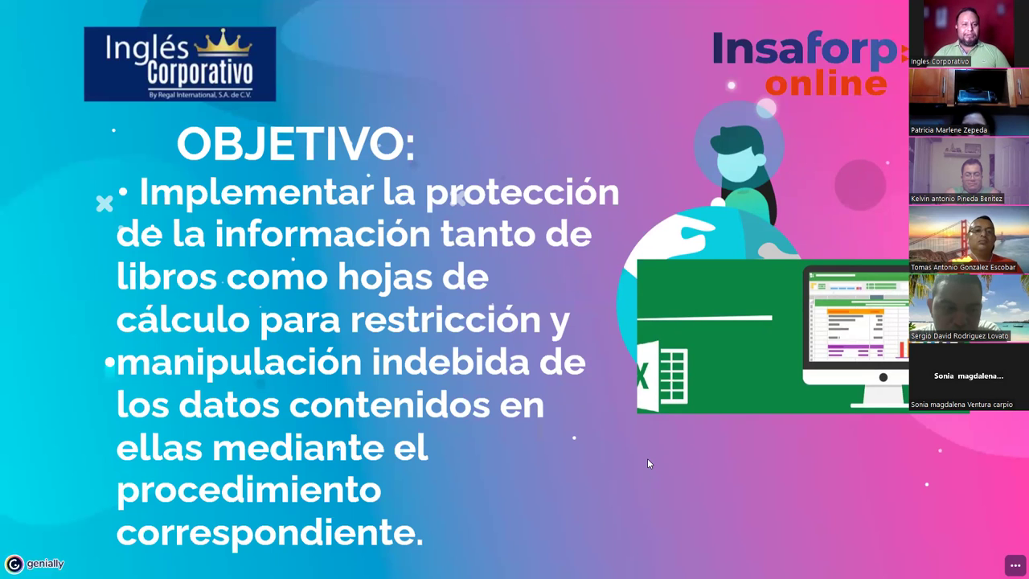
Advance from OBJETIVO to the INTRODUCCIÓN slide on protecting Excel workbooks.
key(Right)
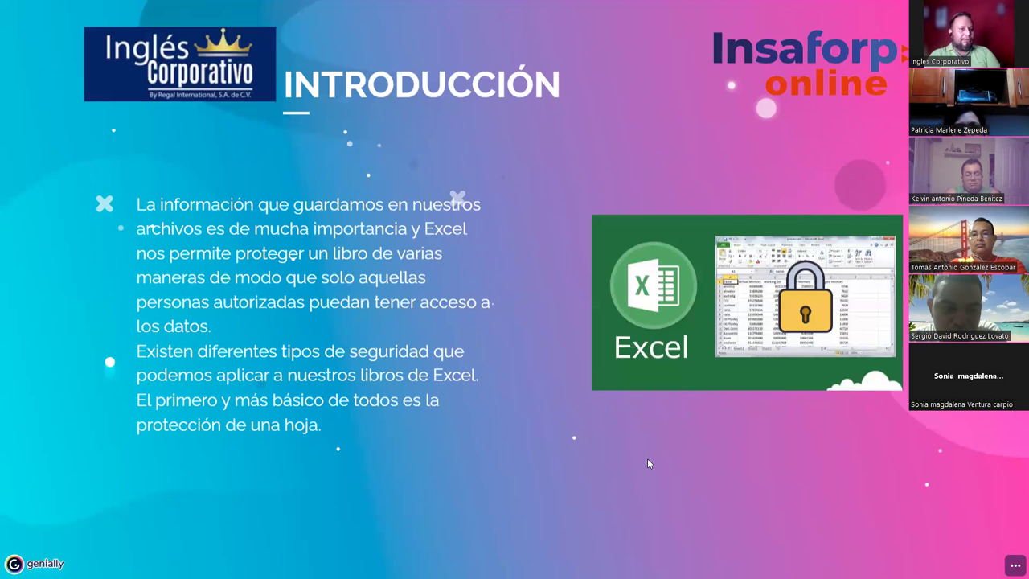
Advance to the 'PROTEGER UNA HOJA DE UN LIBRO EXCEL' slide showing the Proteger hoja dialog.
key(Right)
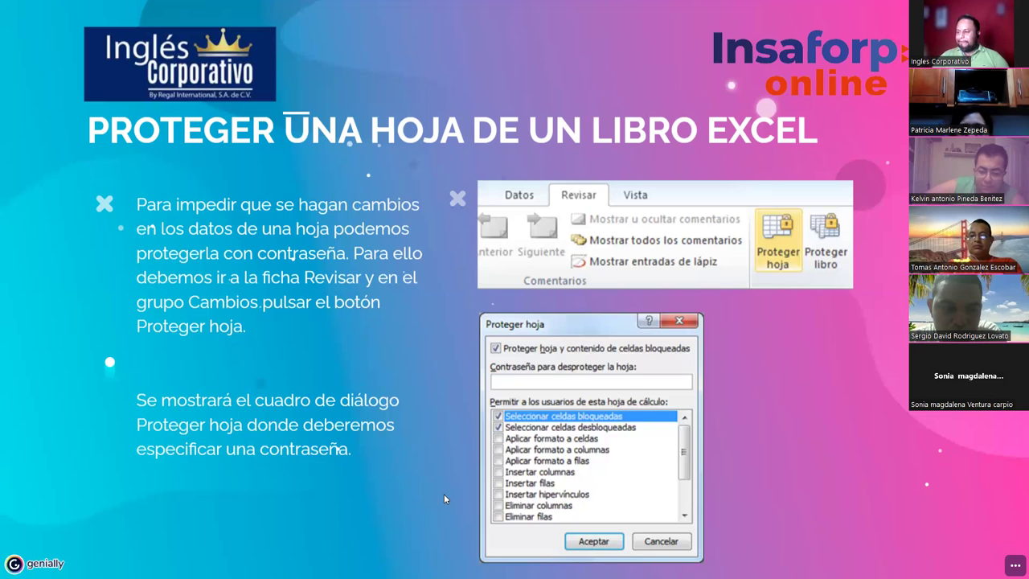
Advance to the slide on default selection options, password confirmation and Desproteger hoja.
key(Right)
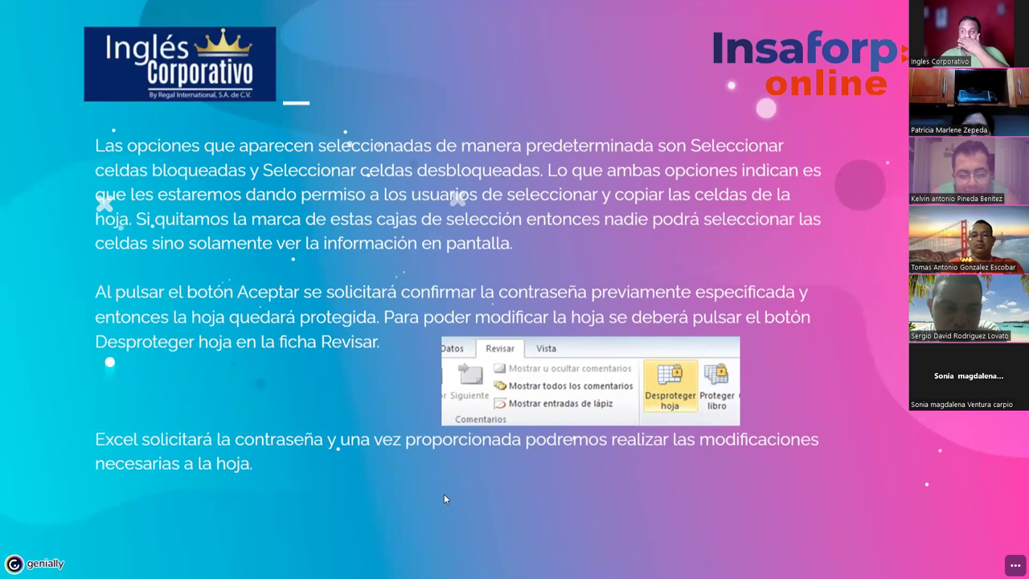
Go back one slide to 'PROTEGER UNA HOJA DE UN LIBRO EXCEL'.
key(Left)
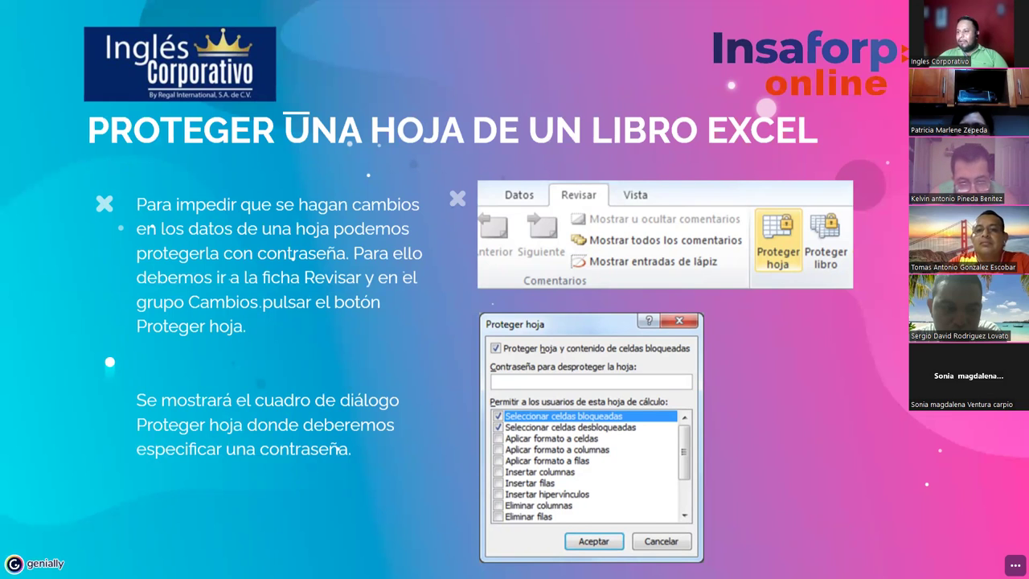
Move forward again to the Desproteger hoja explanation slide.
key(Right)
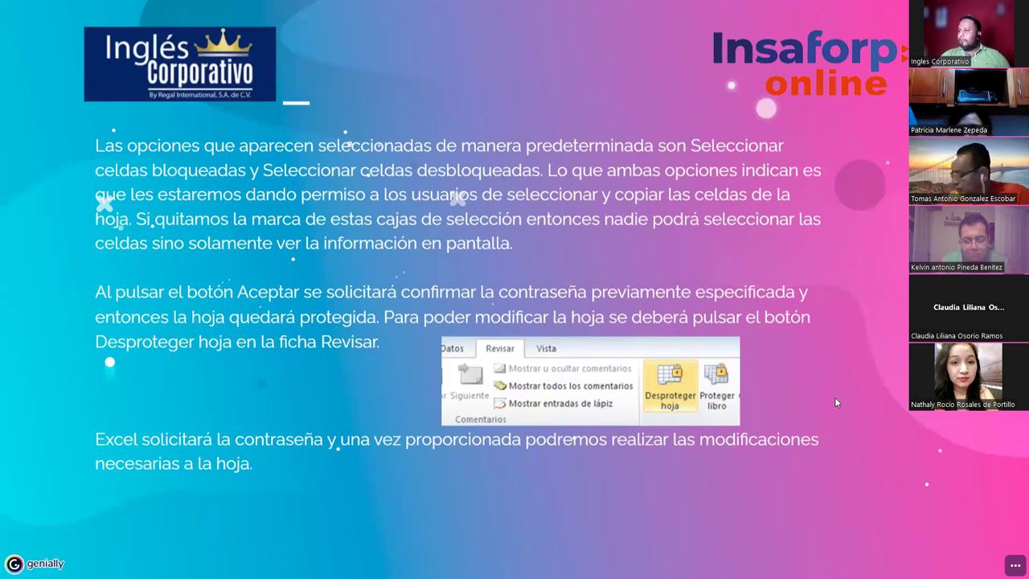
Advance to the slide on the Proteger estructura y ventanas dialog.
key(Right)
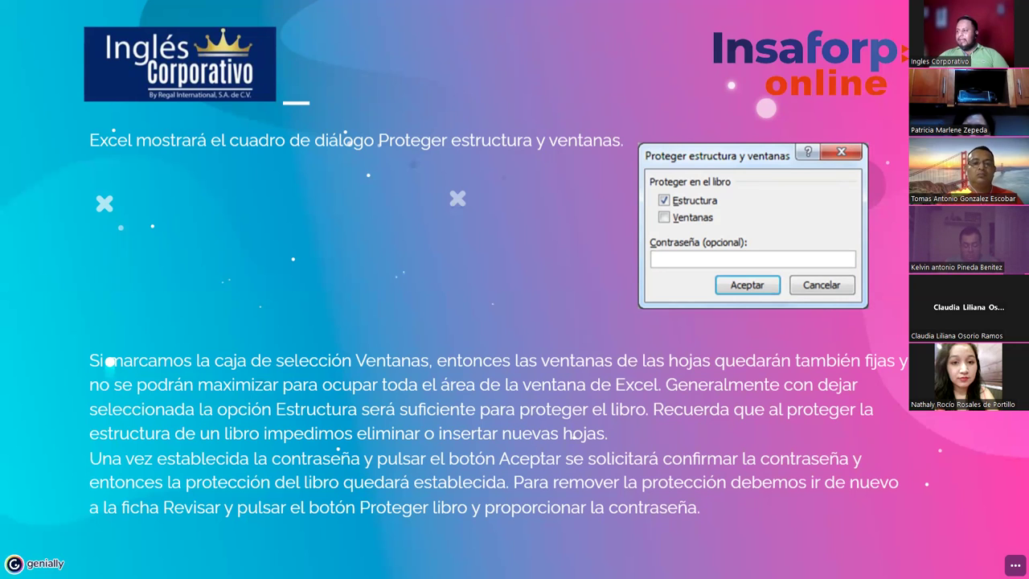
Advance to the 'CIFRAR CON CONTRASEÑA' slide on encrypting the workbook.
key(Right)
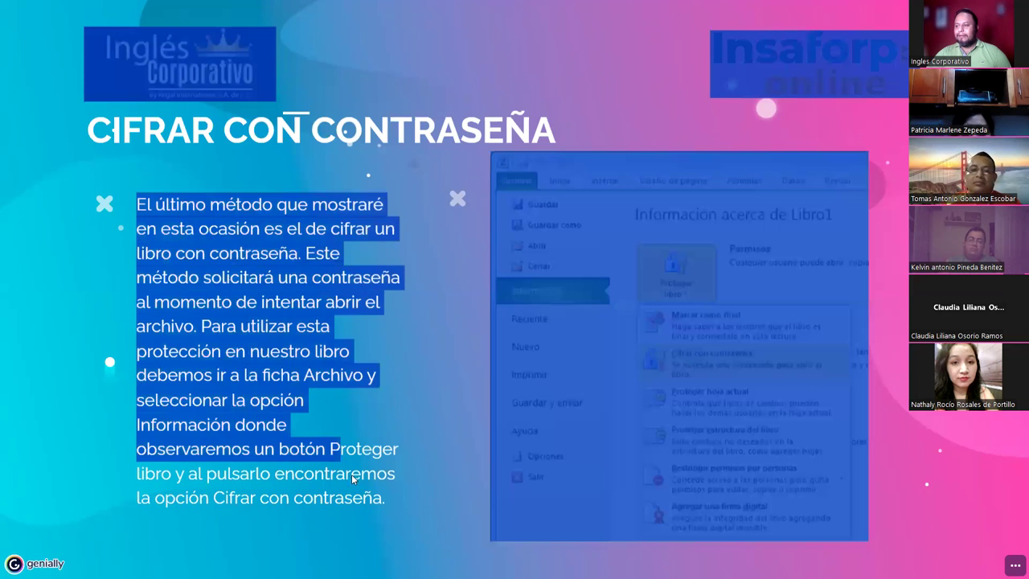
Clear an accidental slide-text selection and scroll on to the password-prompt slide.
drag(134, 208, 386, 498)
click(377, 413)
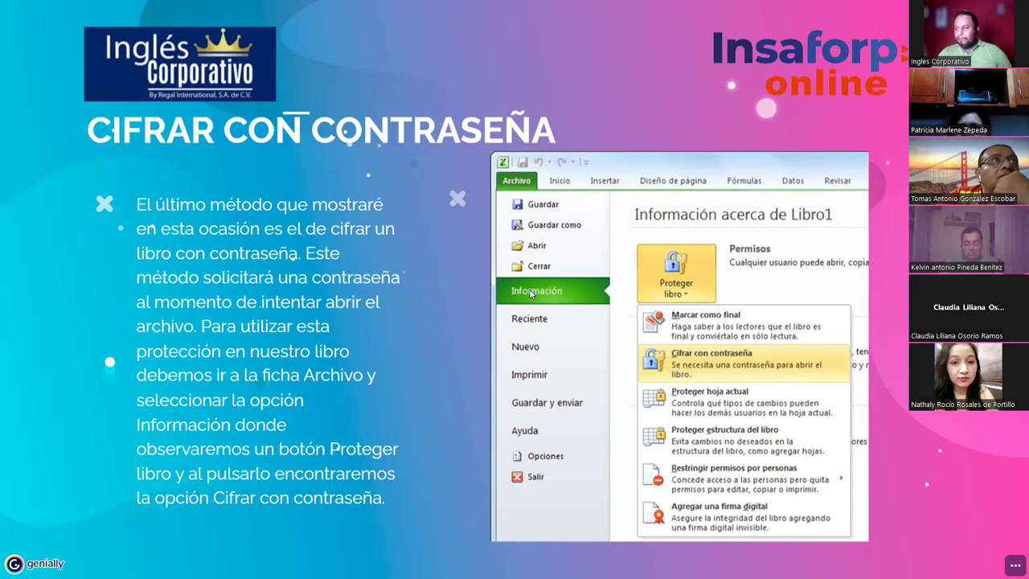
scroll(530, 294, down, 1)
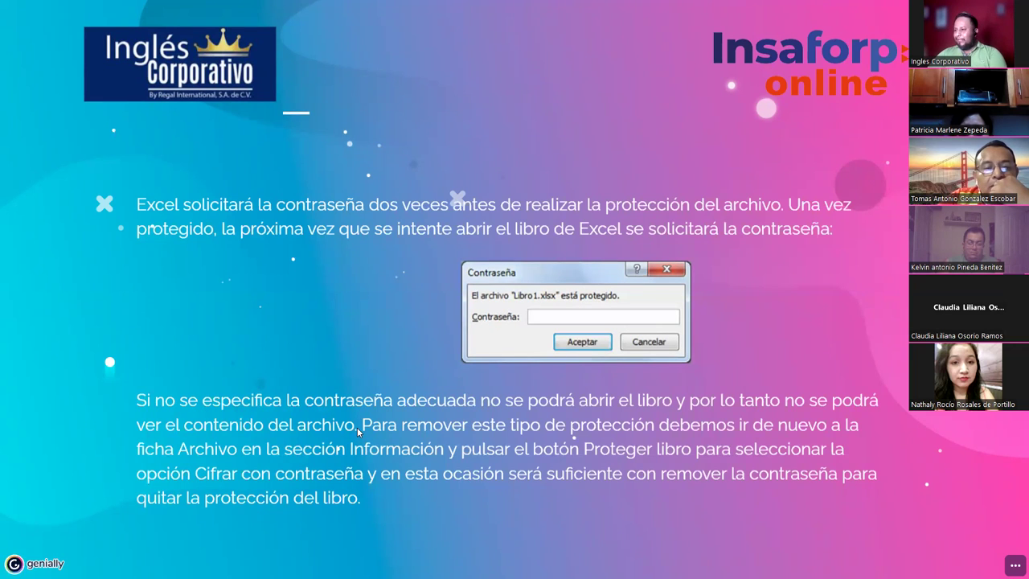
Advance the Genially presentation to the DEMOSTRACIÓN slide.
key(Right)
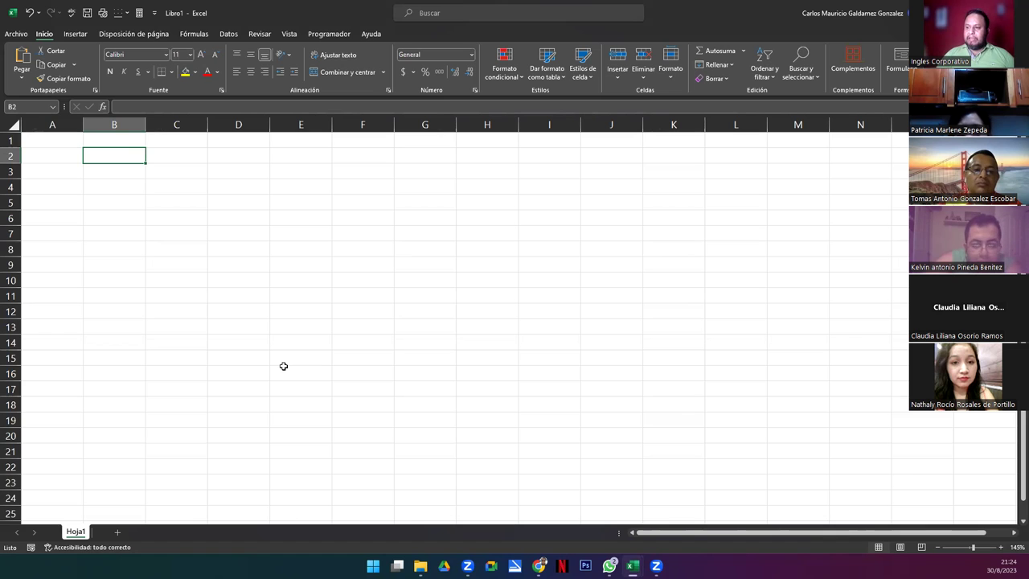
Add a second worksheet, Hoja2, then return to Hoja1.
click(117, 532)
click(76, 532)
click(109, 532)
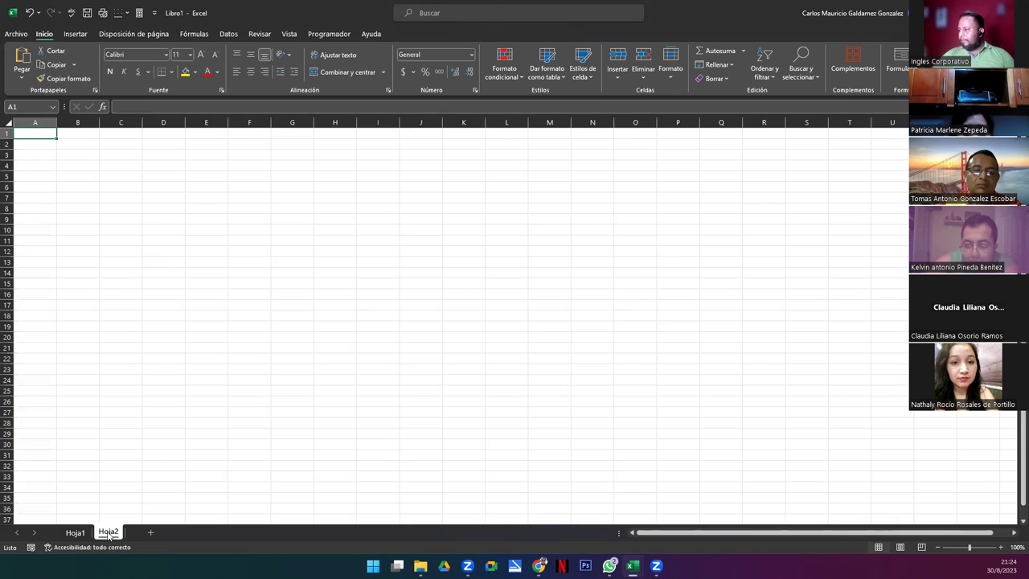
scroll(141, 436, up, 1)
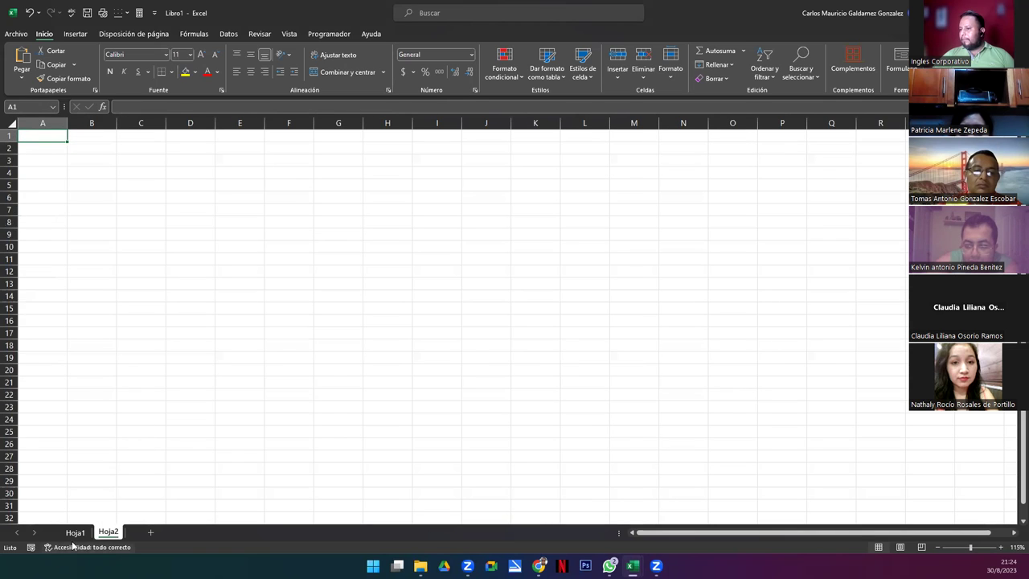
click(76, 532)
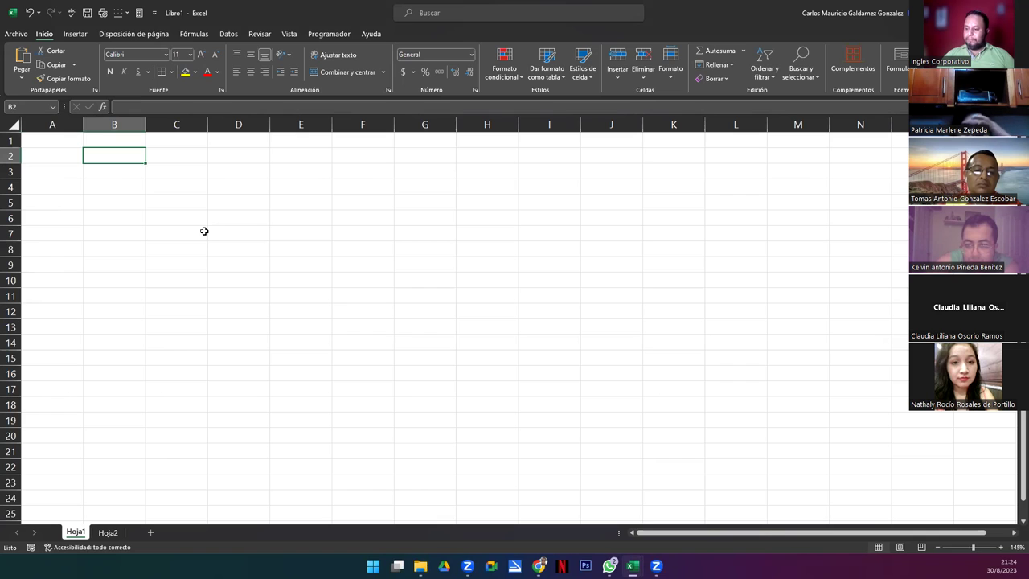
Enter the column headers Vendedor in B2 and Enero in C2.
text(Ventas)
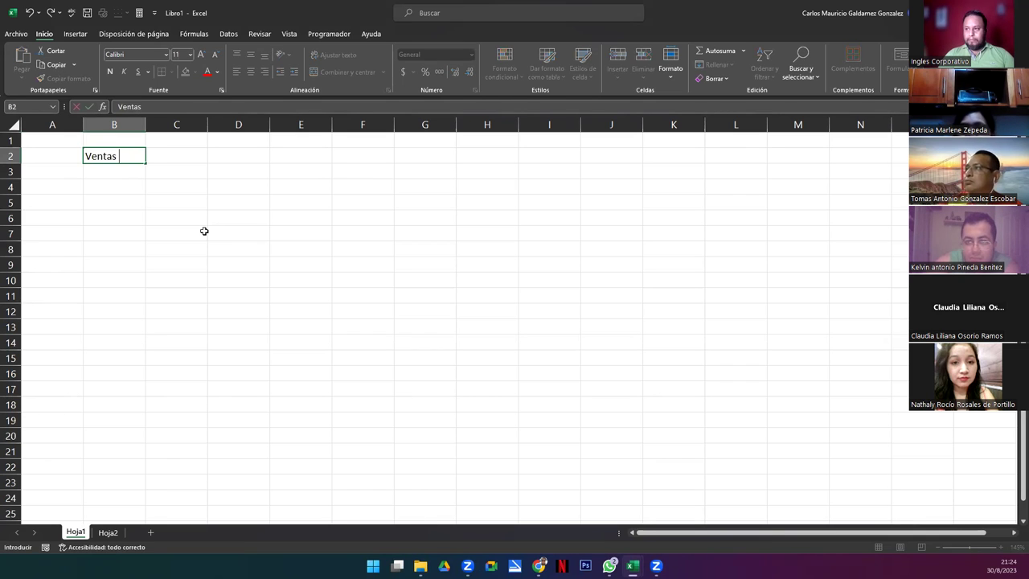
key(Tab)
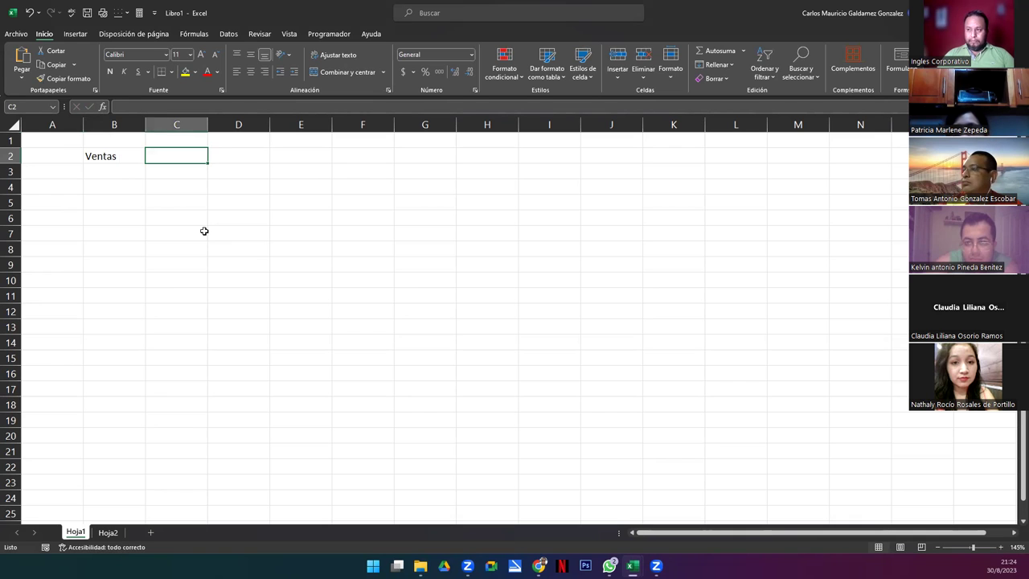
key(Left)
text(Vende)
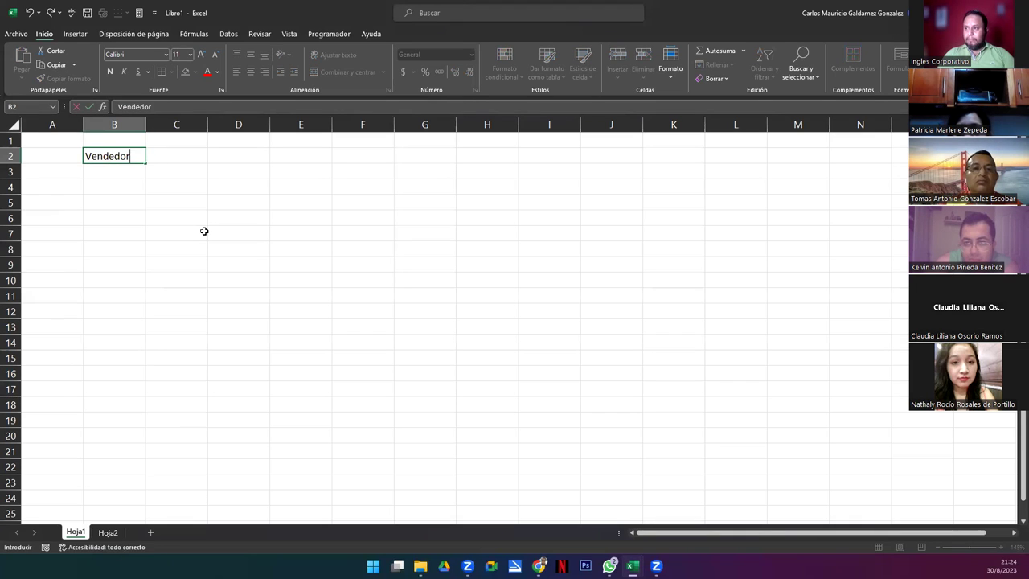
key(Tab)
text(Enero)
key(Return)
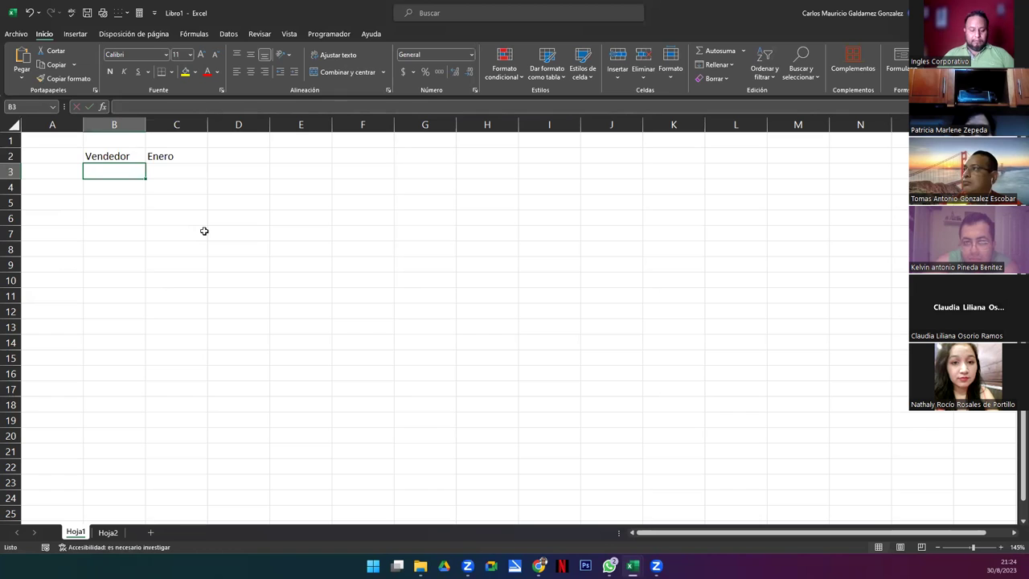
List the fifteen vendor names in B3:B17, from Ernesto, Luis and Mario down to Sergio.
text(Erne)
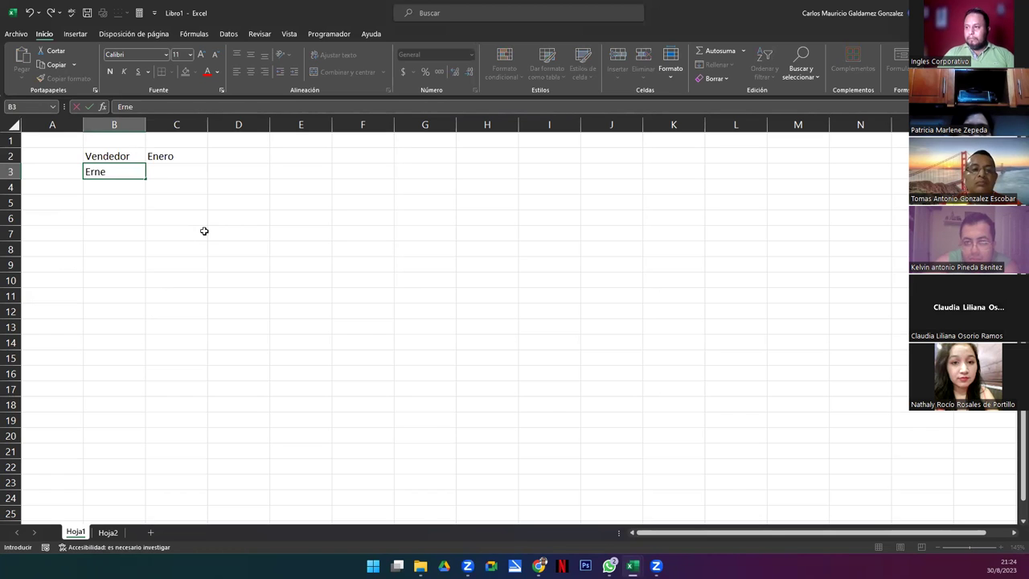
key(Return)
text(Luis)
key(Return)
text(Mario)
key(Return)
text(Marca)
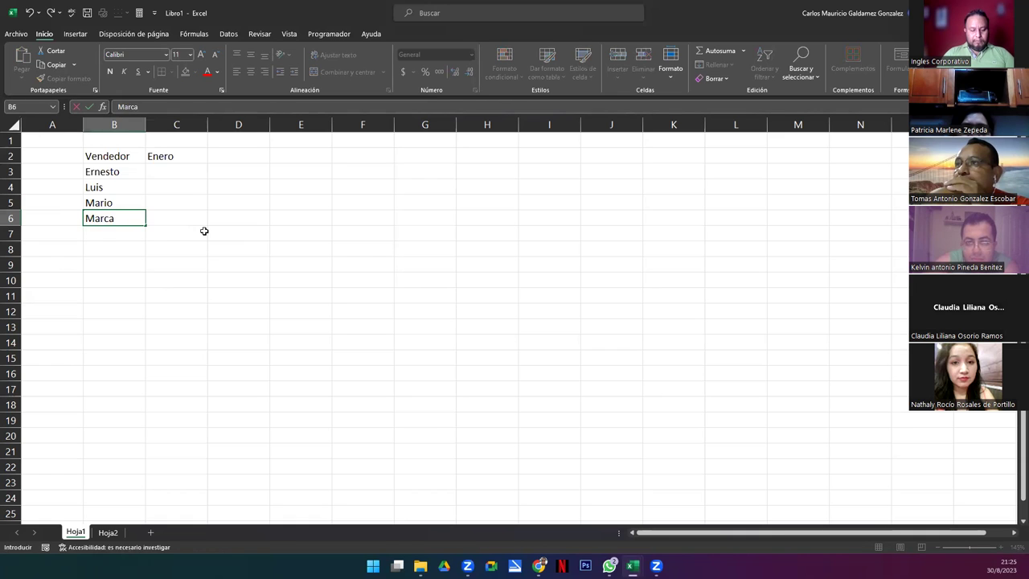
key(Return)
text(Carlos)
key(Return)
text(Jose)
key(Return)
text(Elias)
key(Return)
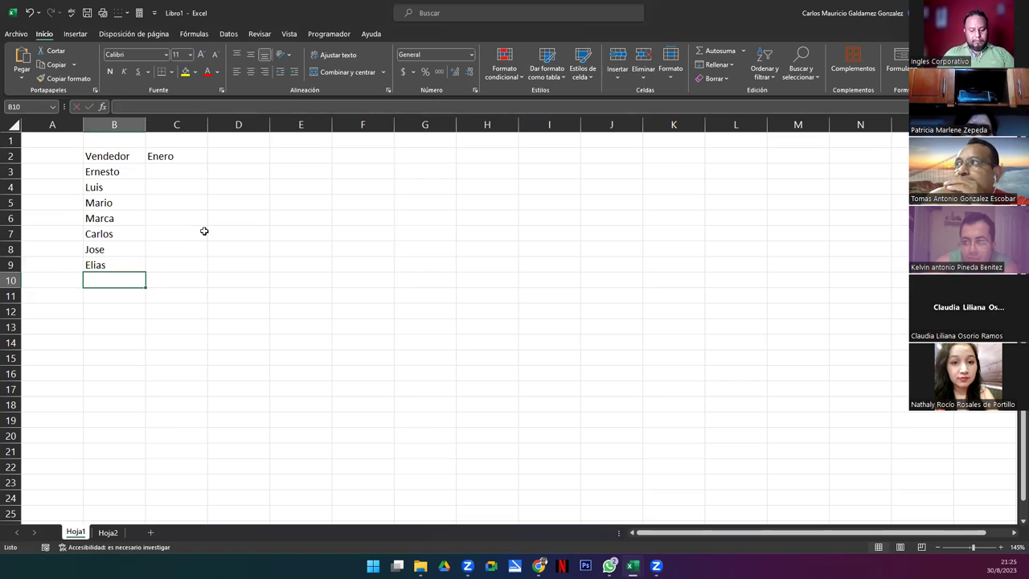
text(Pablo)
key(Return)
text(Martha)
key(Return)
text(Corina)
key(Return)
text(Carolina)
key(Return)
text(Estela)
key(Return)
text(Anib)
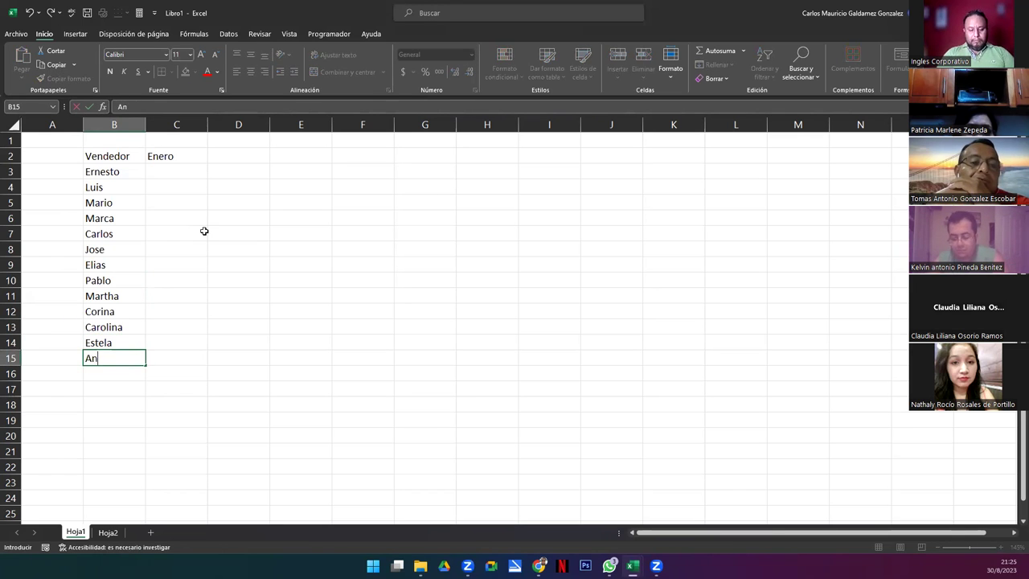
text(al)
key(Up)
key(Down)
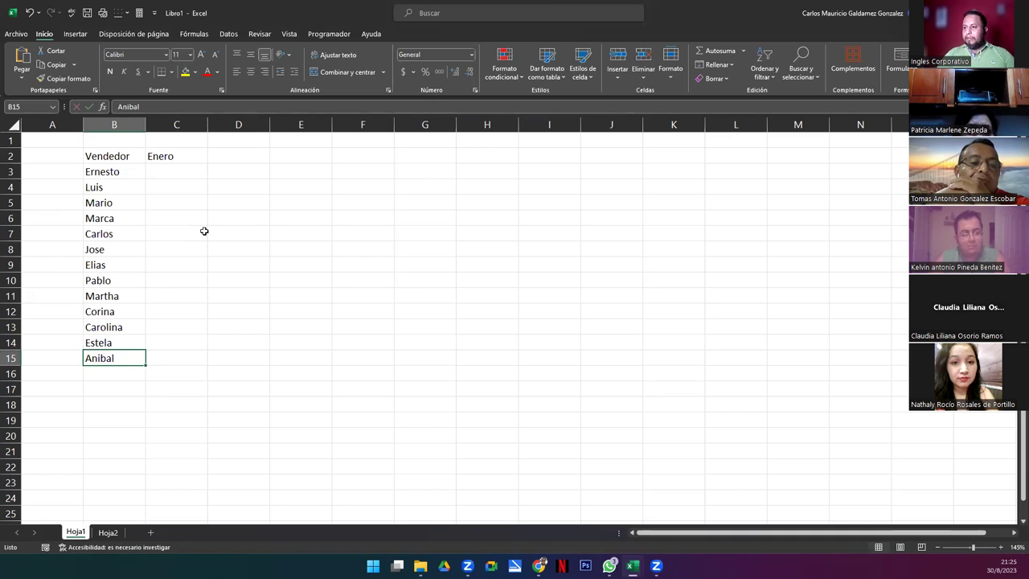
key(ctrl+shift+Up)
key(shift+Down)
key(Down)
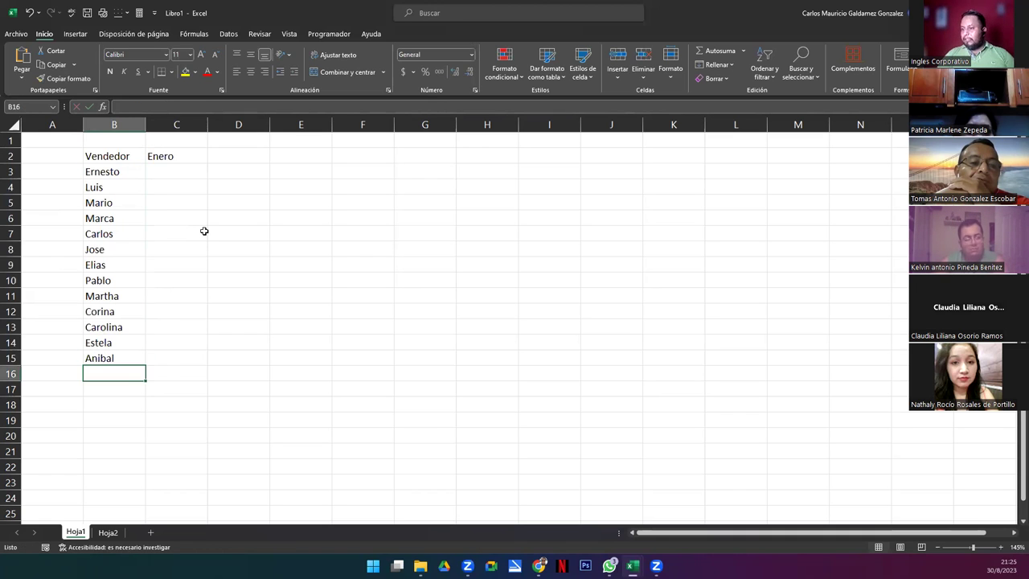
text(Iliana)
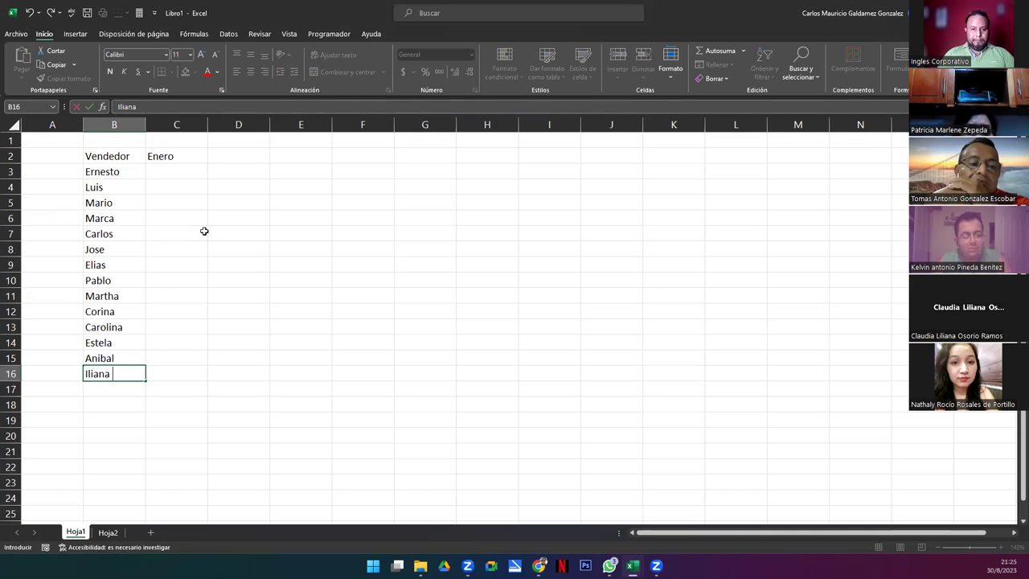
key(Return)
text(Se)
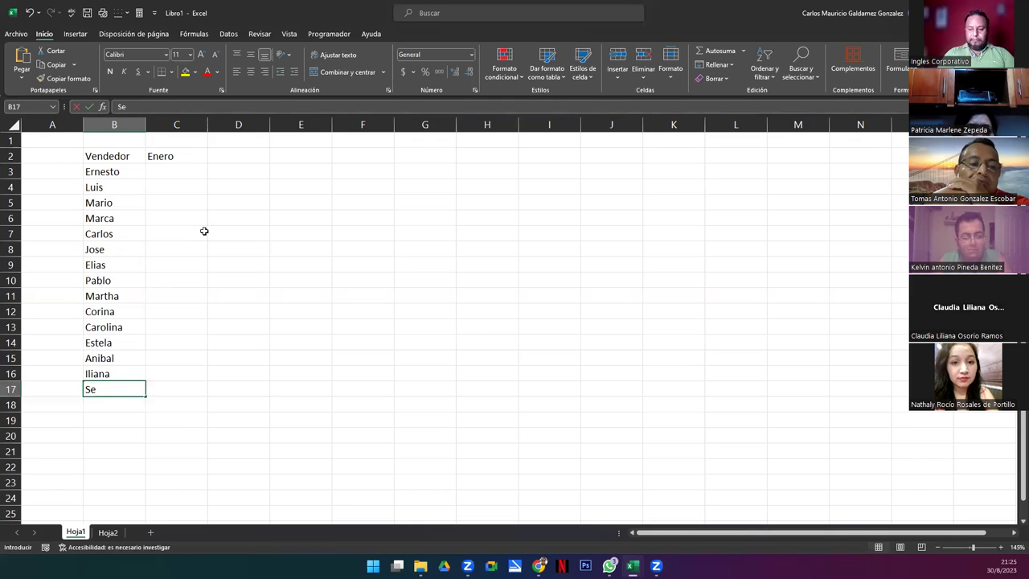
text(rgio)
key(Right)
Add a % header in D2 beside Enero.
key(Up)
key(Up)
key(Up)
key(Up)
key(Up)
key(Up)
key(Up)
key(Up)
key(Up)
key(Down)
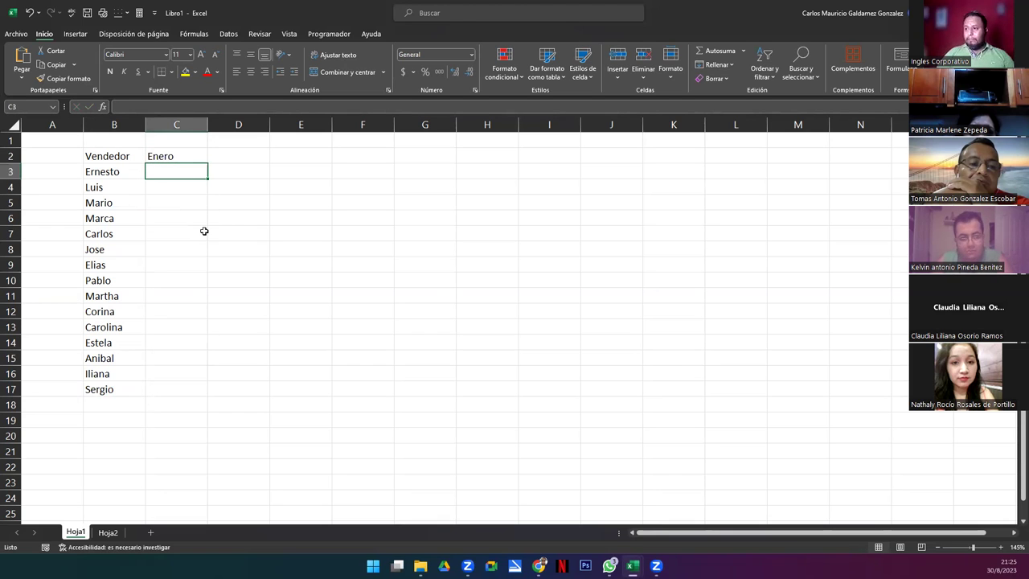
key(Right)
key(Up)
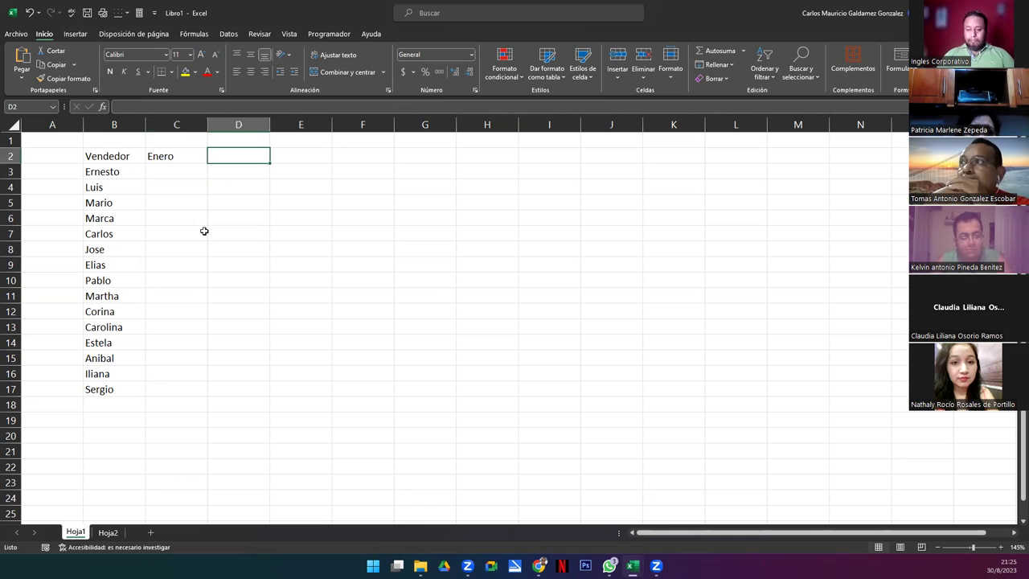
text(%)
key(Return)
key(Left)
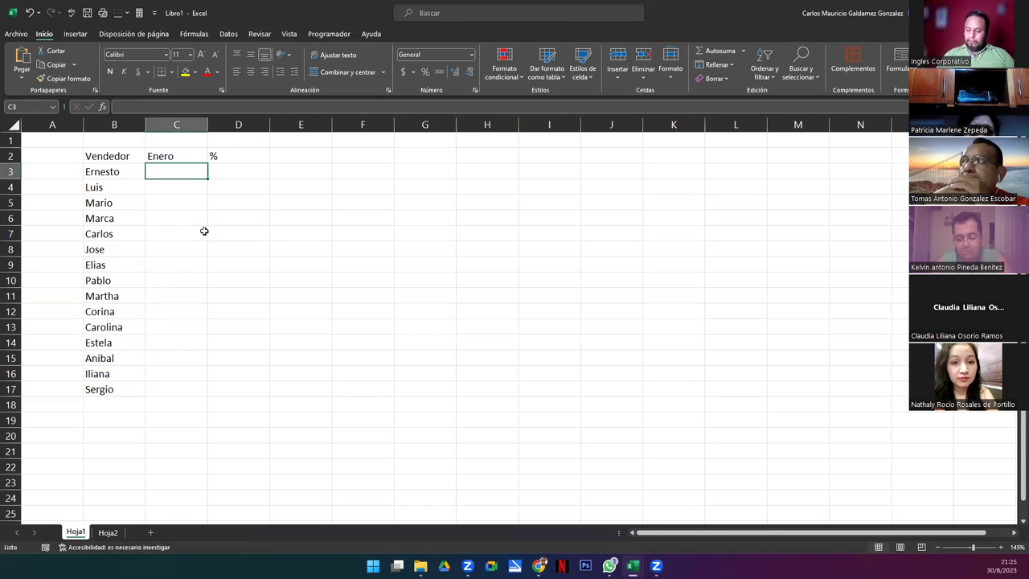
Enter January sales in C3:C9: 3800, 4100, 4010, 3908, 4500, 4380, 3987.
text(450)
key(BackSpace)
key(BackSpace)
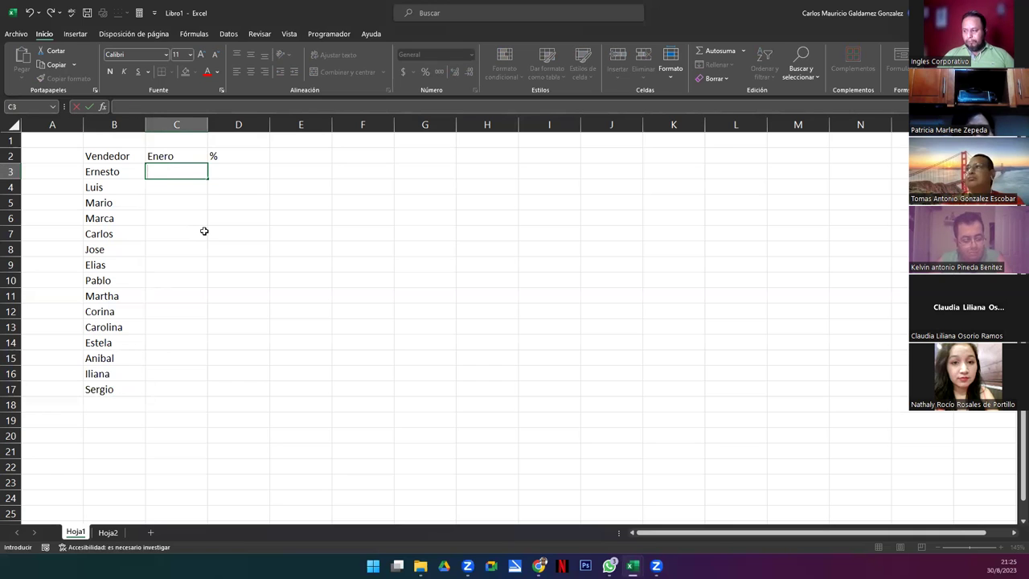
text(3)
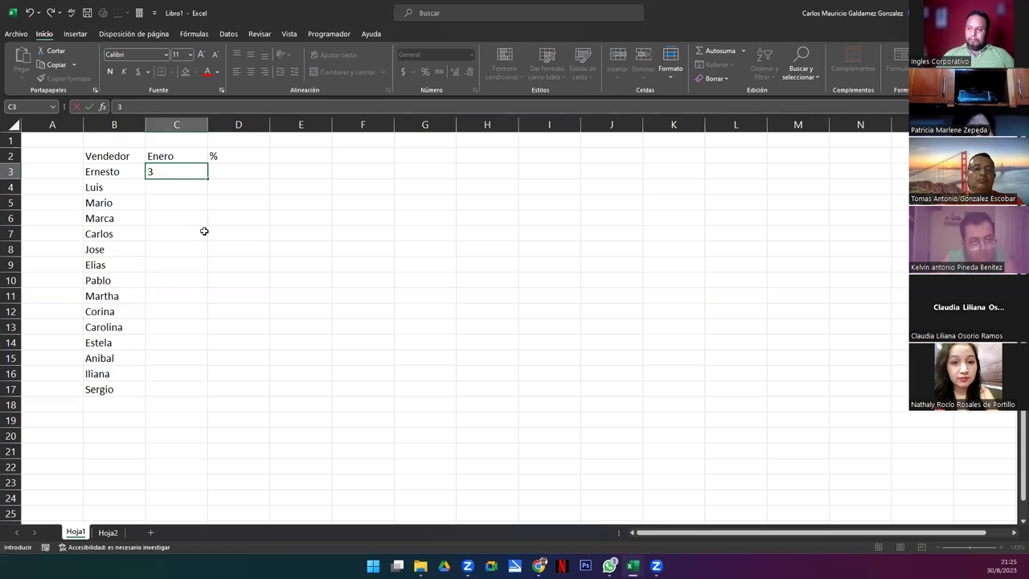
text(800)
key(Return)
text(4100)
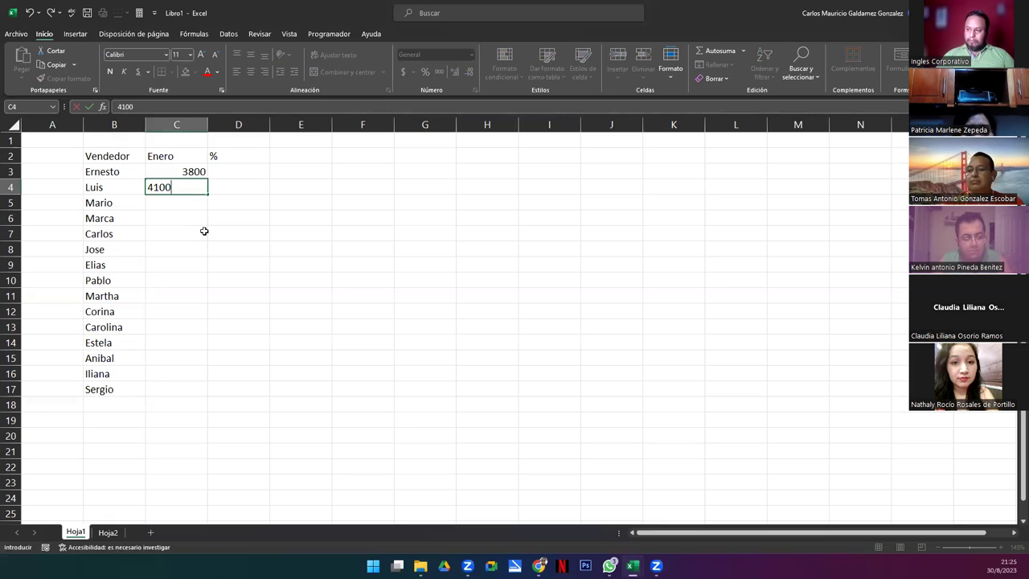
key(Return)
text(4010)
key(Return)
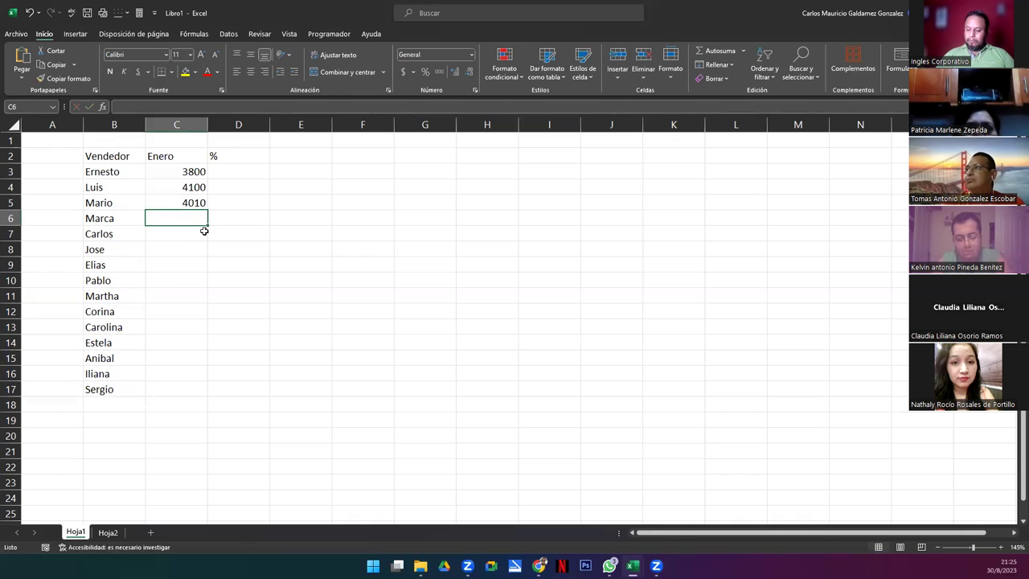
text(3908)
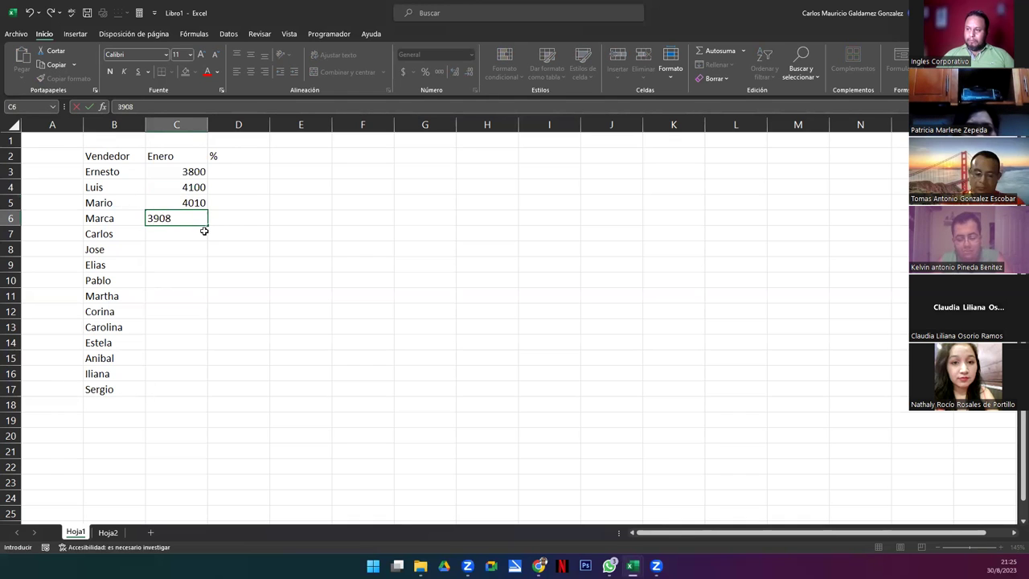
key(Return)
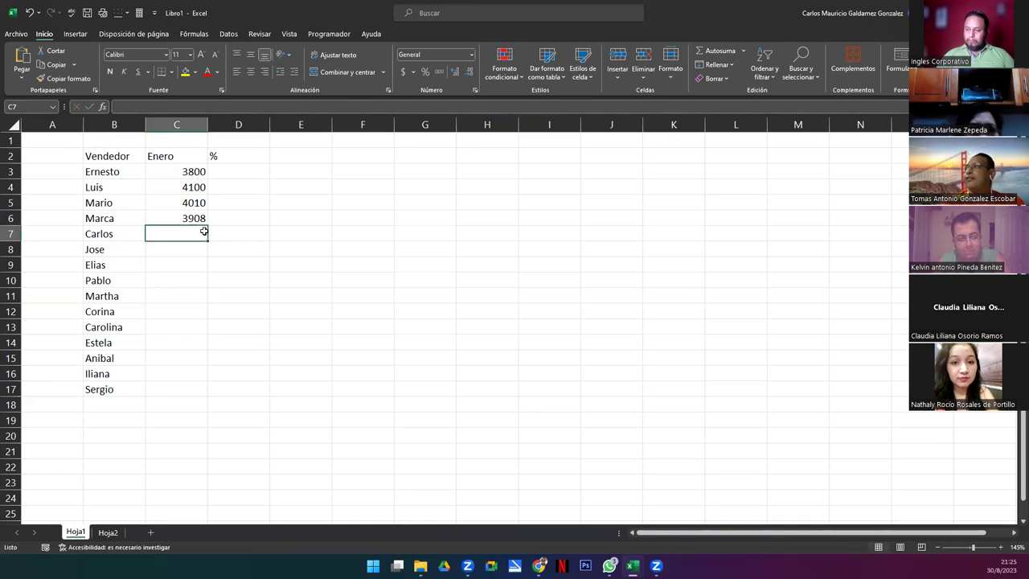
text(4500)
key(Return)
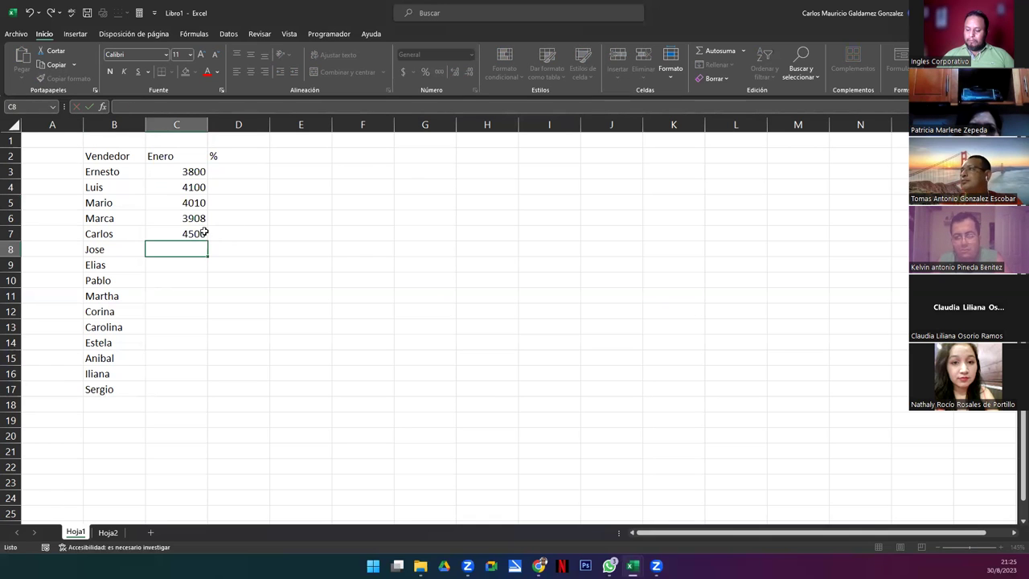
text(4380)
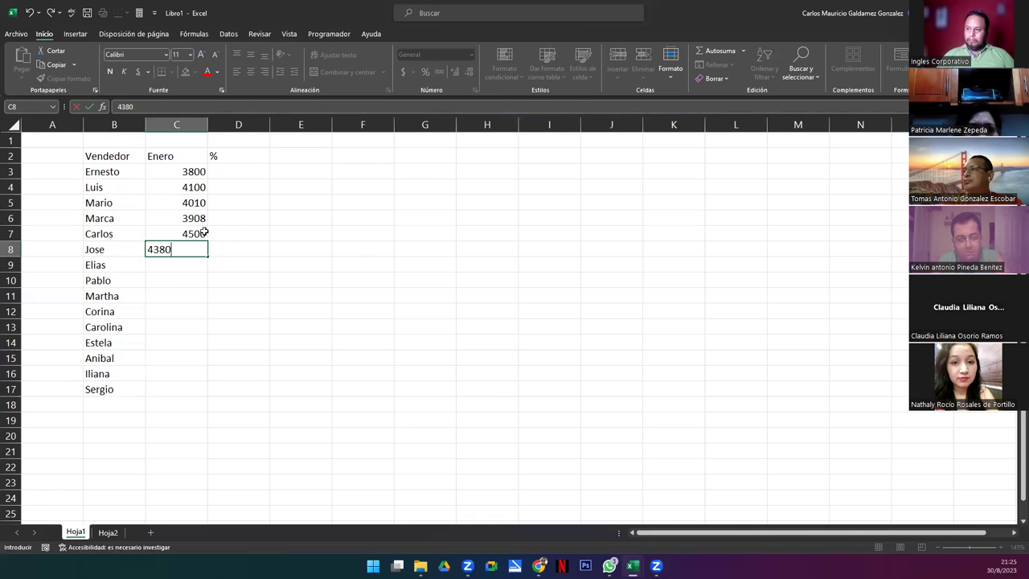
key(Return)
text(398)
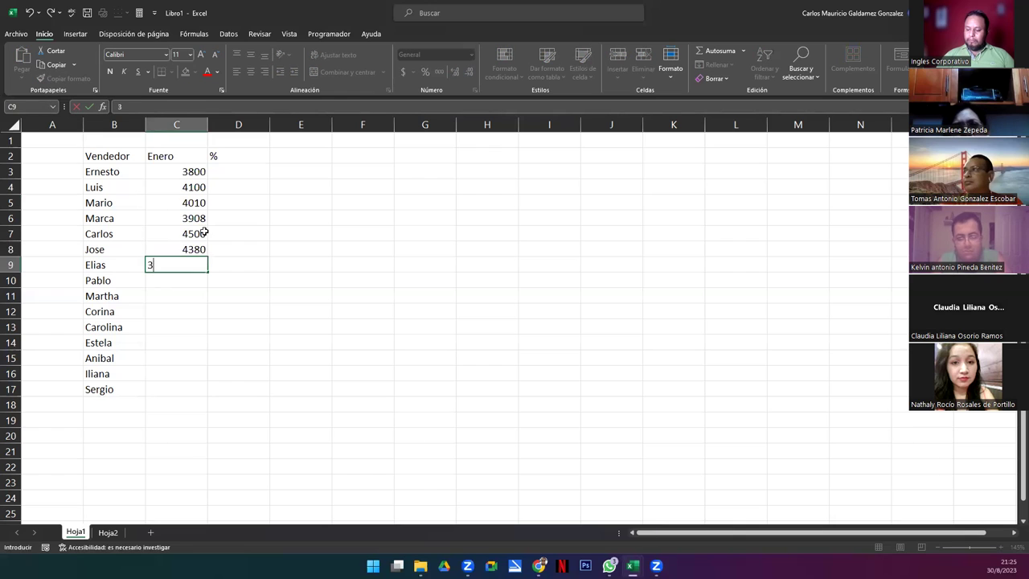
text(7)
key(Return)
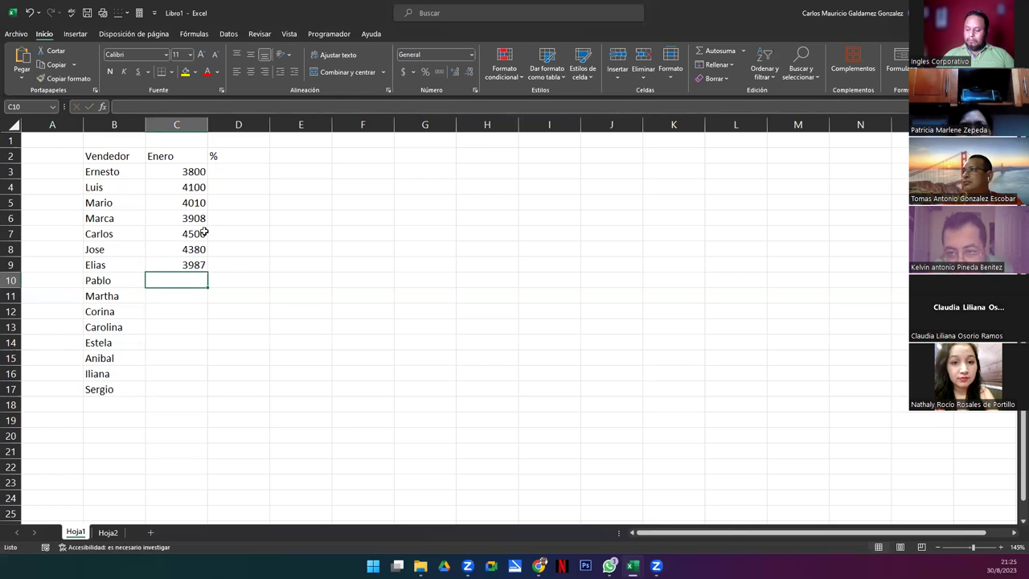
Enter January sales in C10:C17: 4000, 4512, 4630, 4700, 5000, 5410, 5520, 6000.
text(4000)
key(Return)
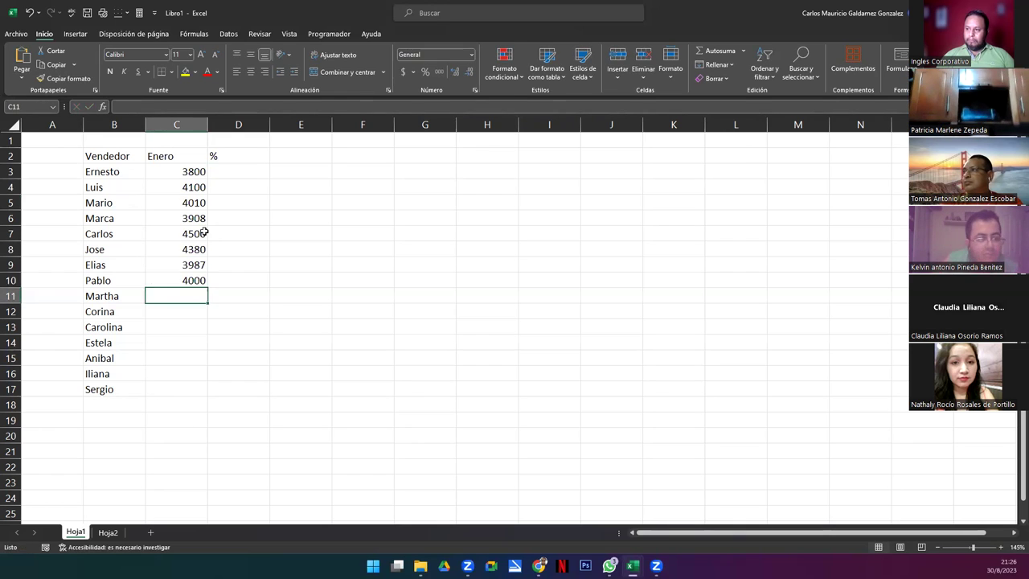
text(4512)
key(Return)
text(4630)
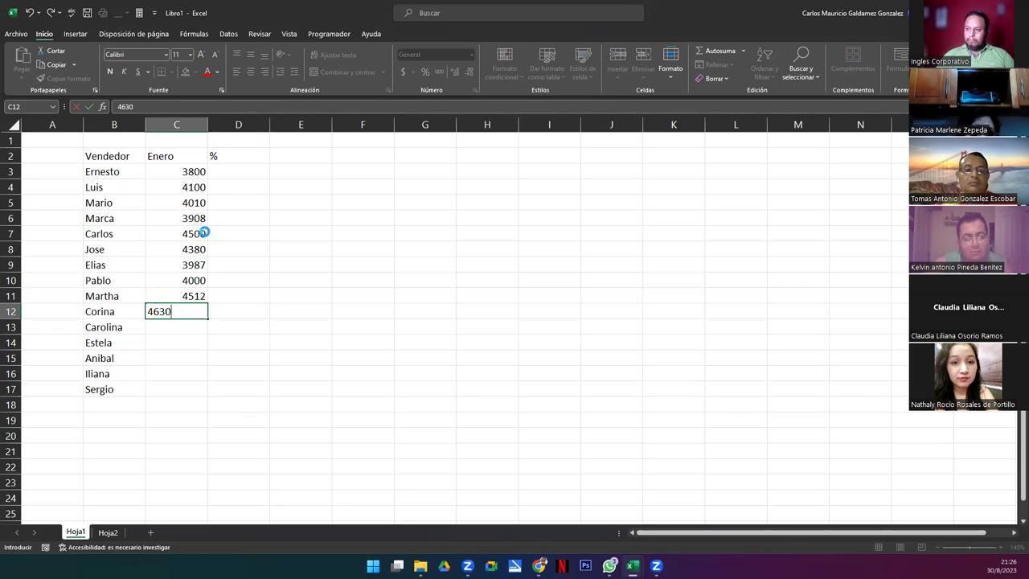
key(Return)
text(4700)
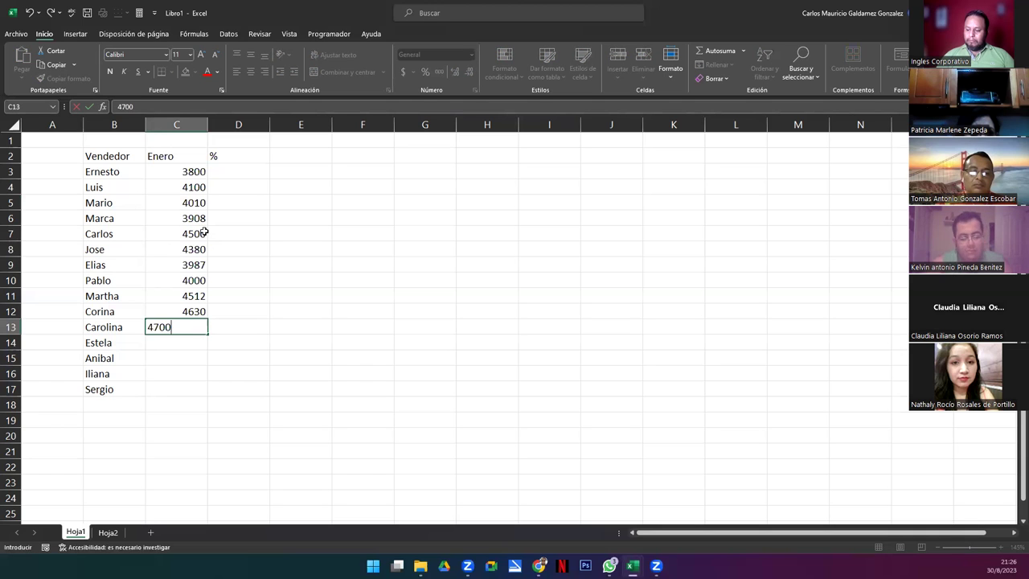
key(Return)
text(5)
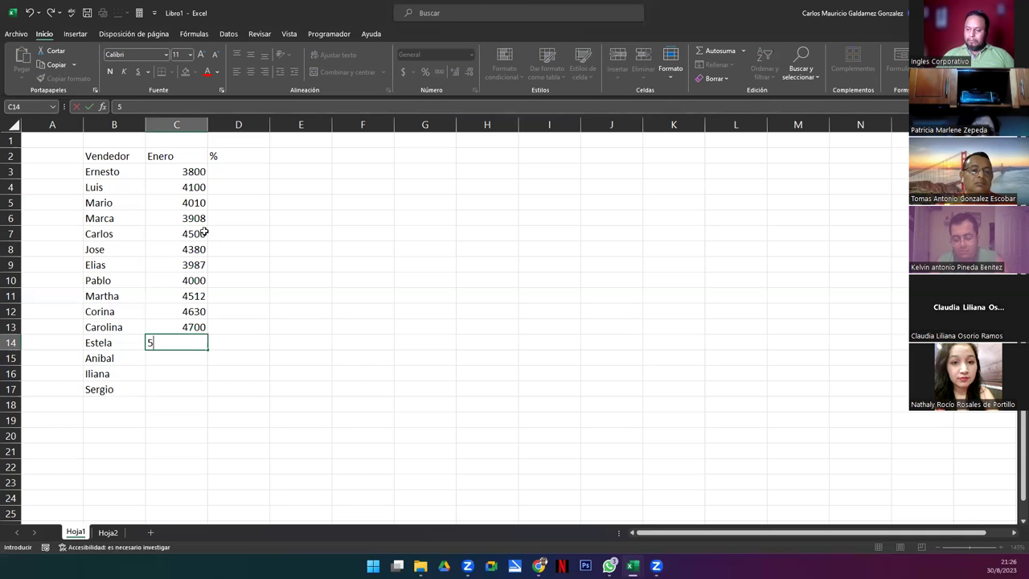
text(00)
key(Return)
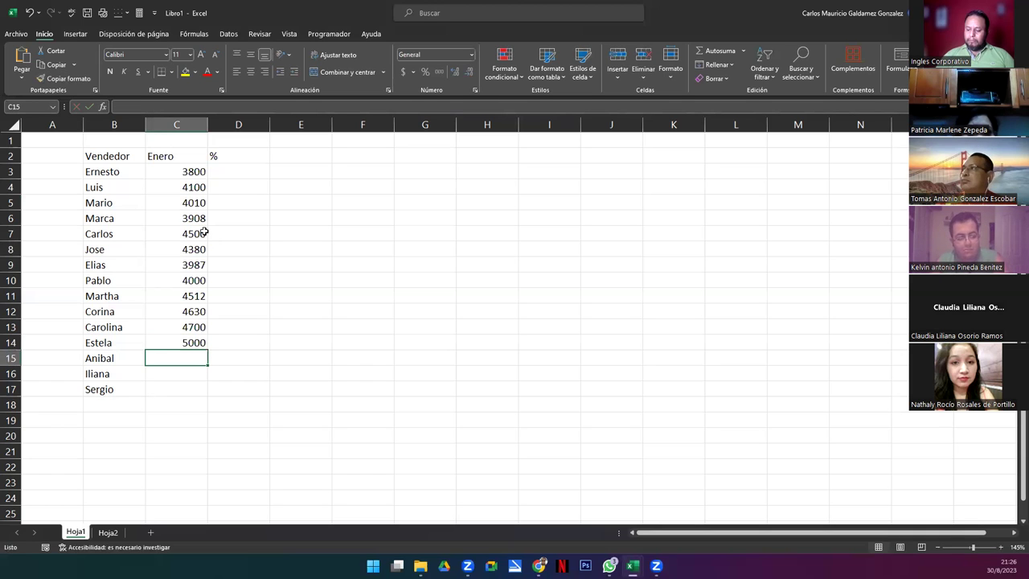
text(5410)
key(Return)
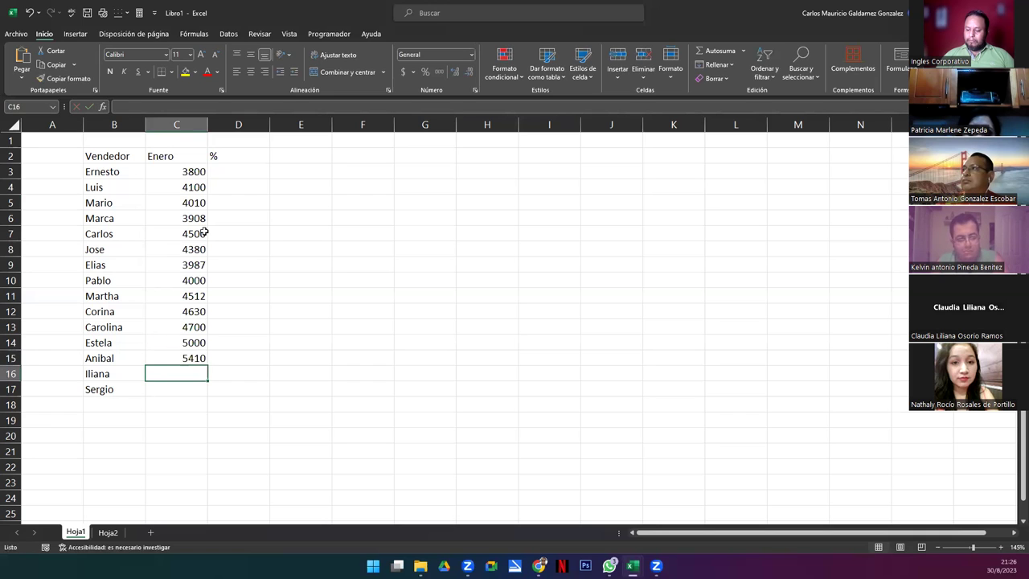
text(5520)
key(Return)
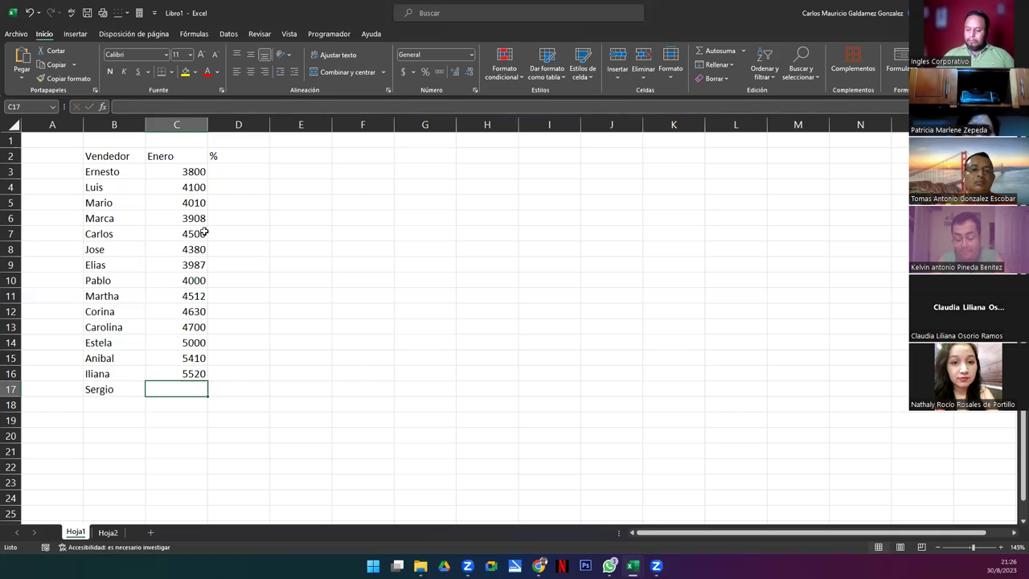
text(6000)
key(Return)
key(Up)
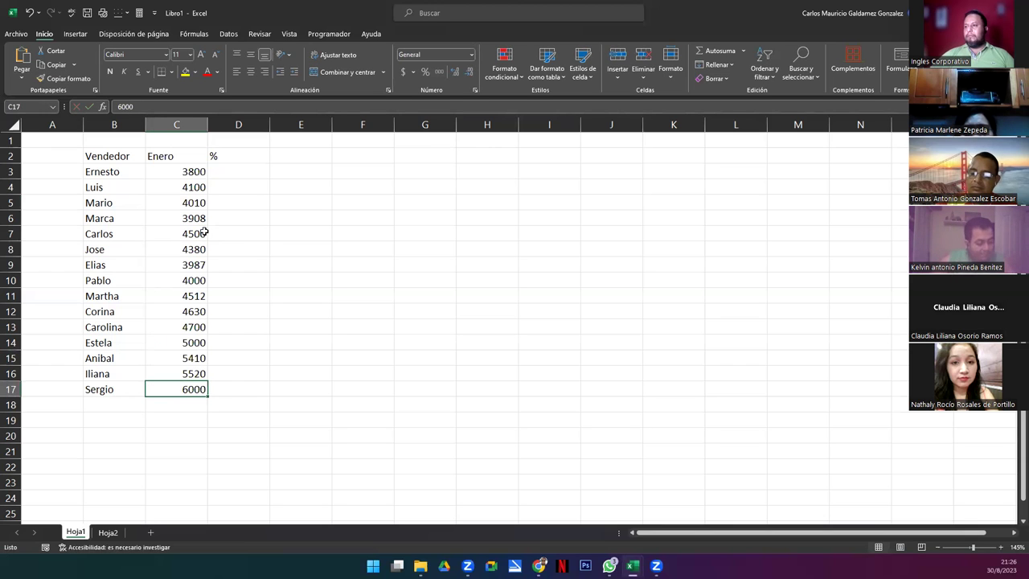
Convert B2:D17 (Vendedor, Enero, %) into a table with headers using Ctrl+T.
click(108, 533)
click(74, 533)
drag(96, 158, 192, 389)
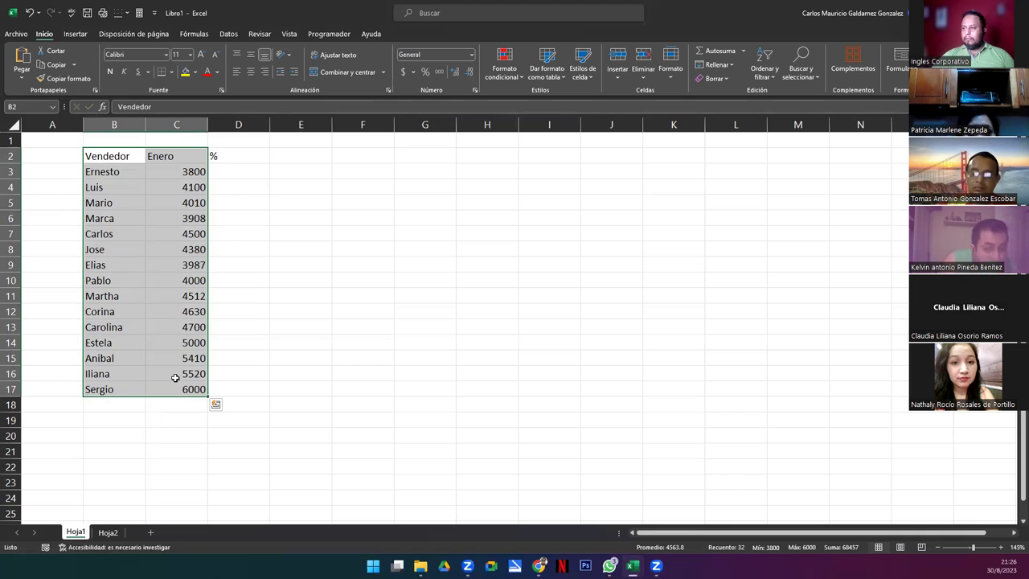
drag(228, 156, 230, 181)
drag(230, 395, 232, 391)
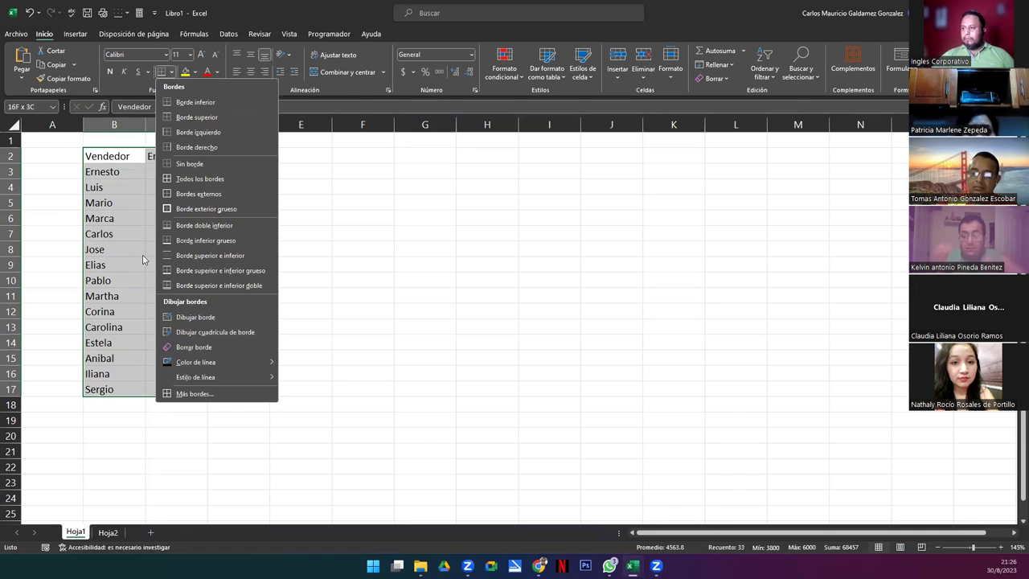
key(ctrl+t)
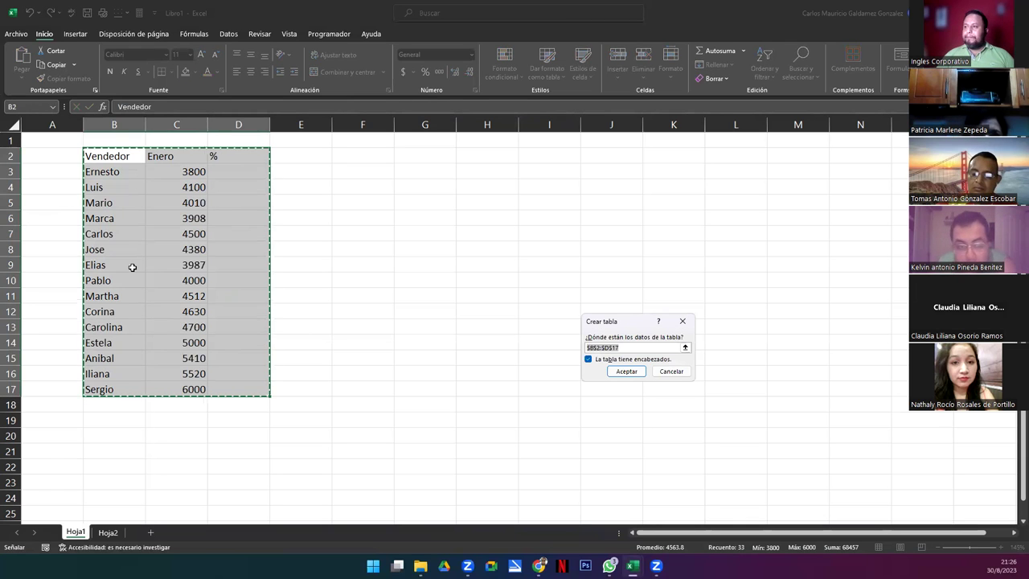
key(Return)
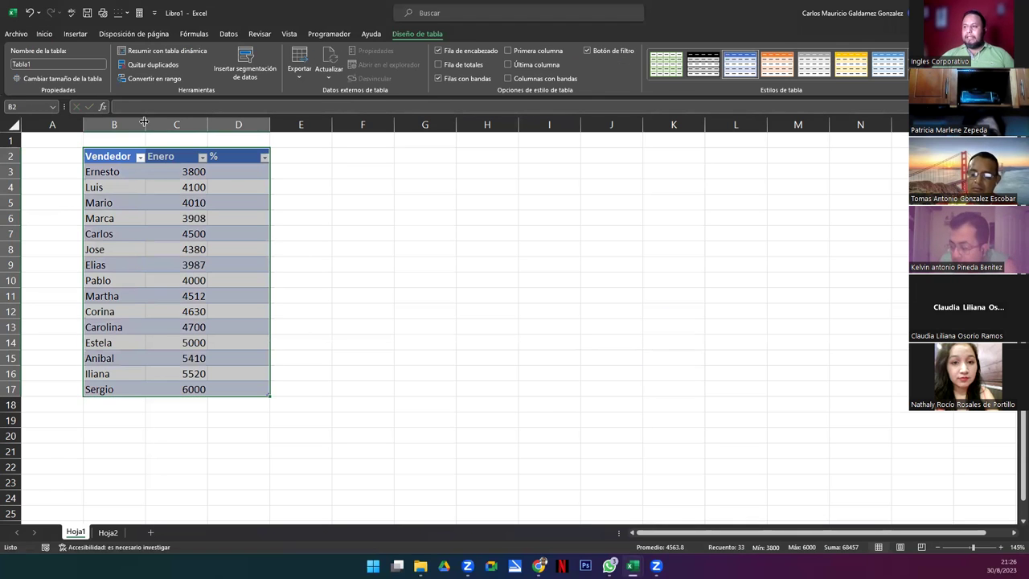
Autofit columns C and D to their contents.
double_click(212, 123)
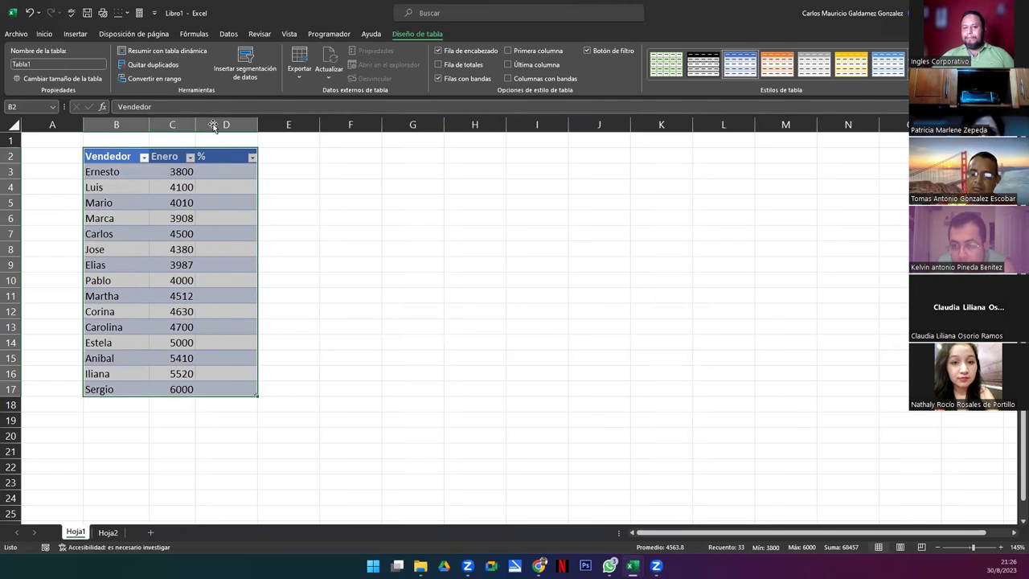
double_click(257, 125)
drag(222, 130, 250, 125)
Apply Contabilidad accounting format to the Enero sales C3:C17 and widen the % column.
drag(172, 171, 172, 386)
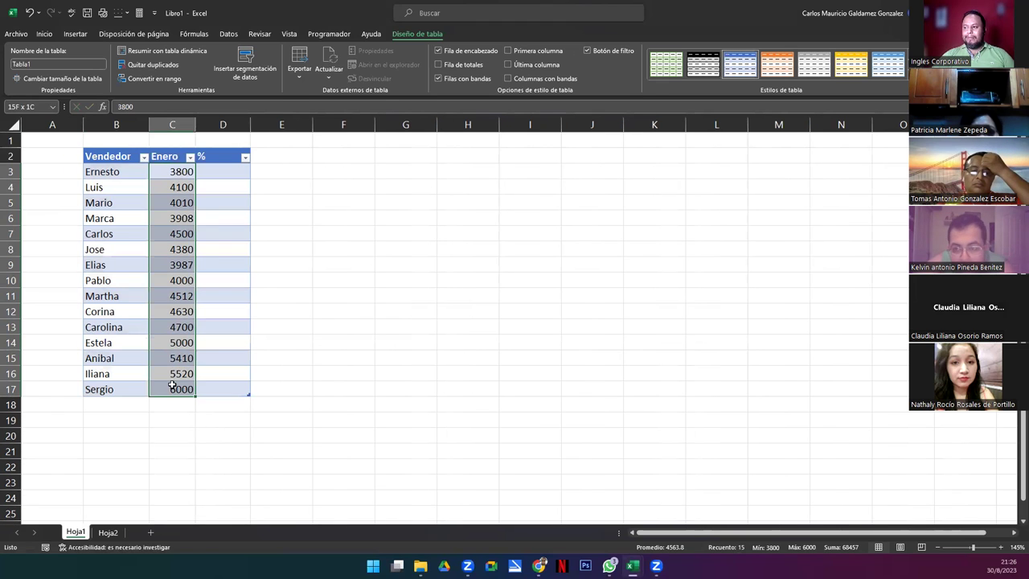
click(44, 34)
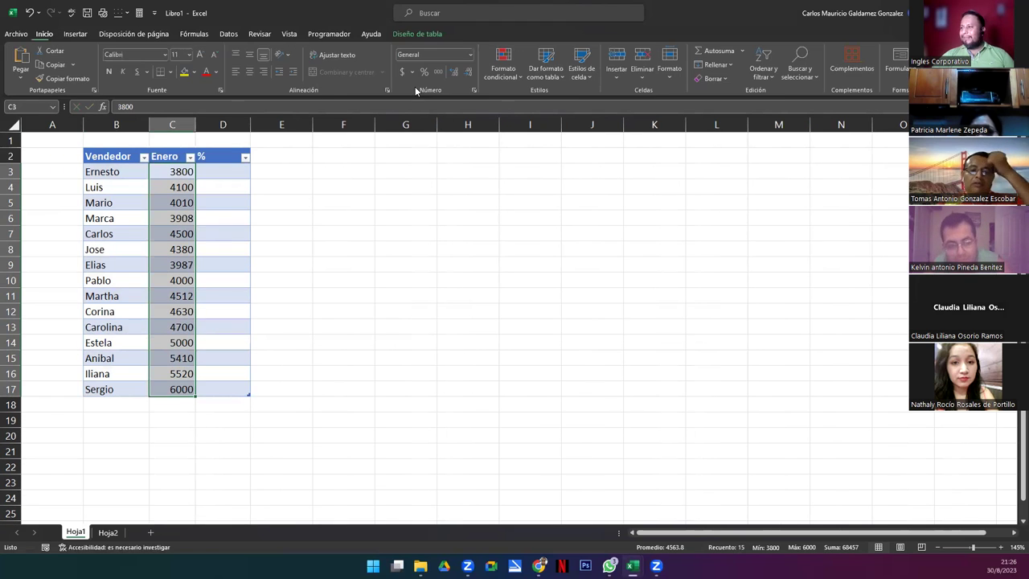
click(402, 72)
click(171, 294)
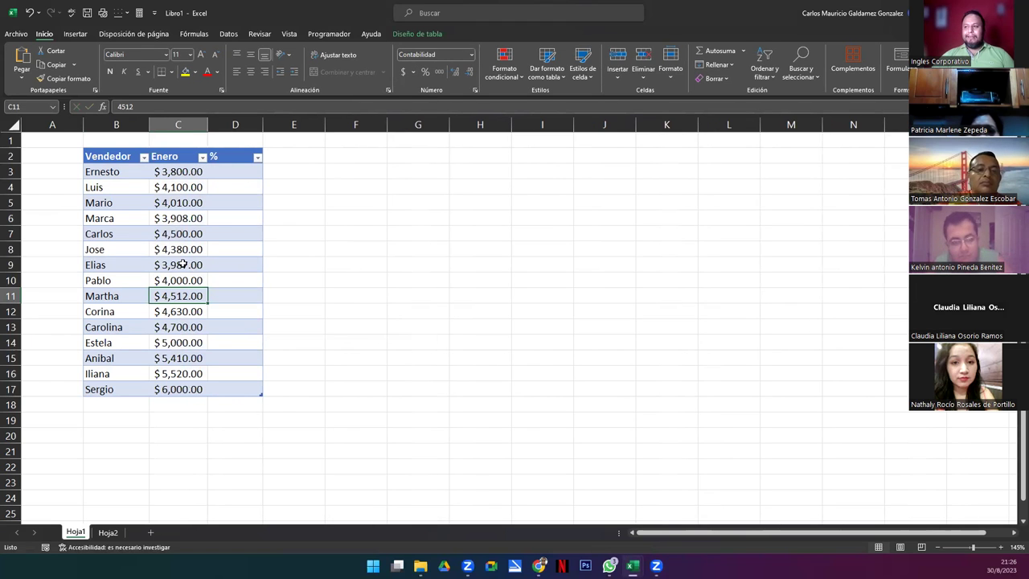
drag(262, 127, 271, 127)
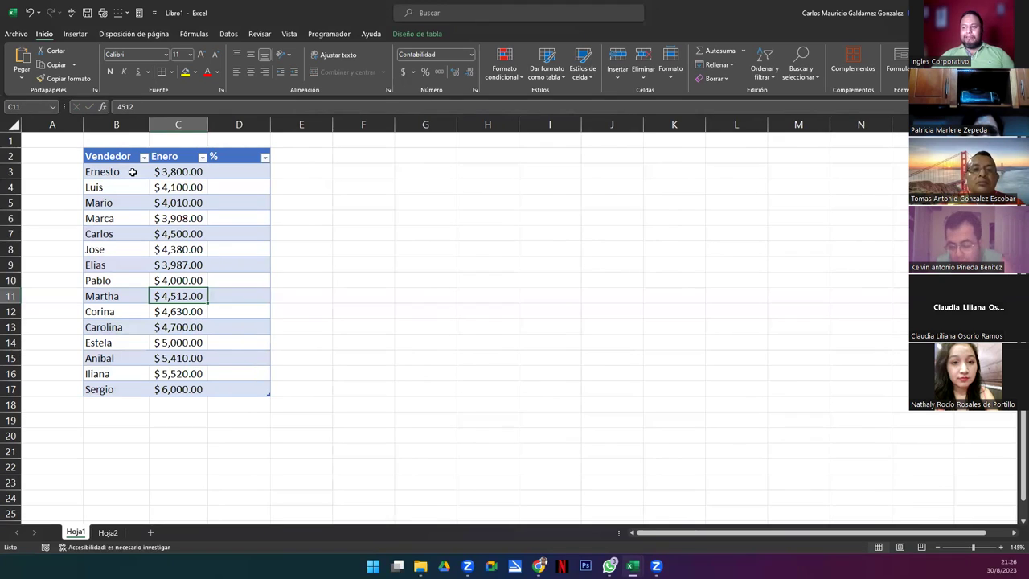
drag(94, 158, 196, 340)
Undo the accounting format and column width changes, then bring up Crear tabla for B2:D17.
drag(204, 377, 205, 391)
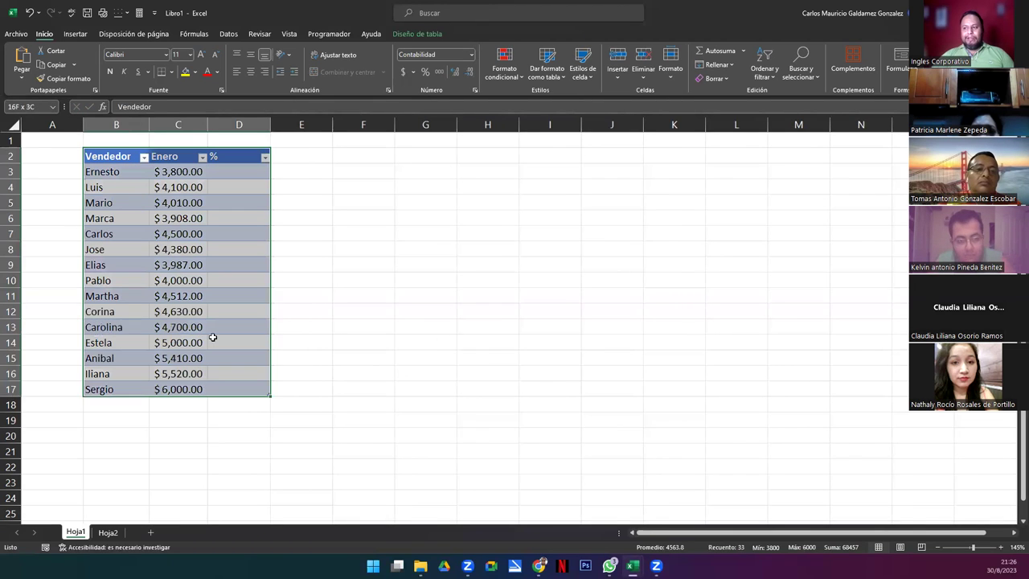
click(214, 328)
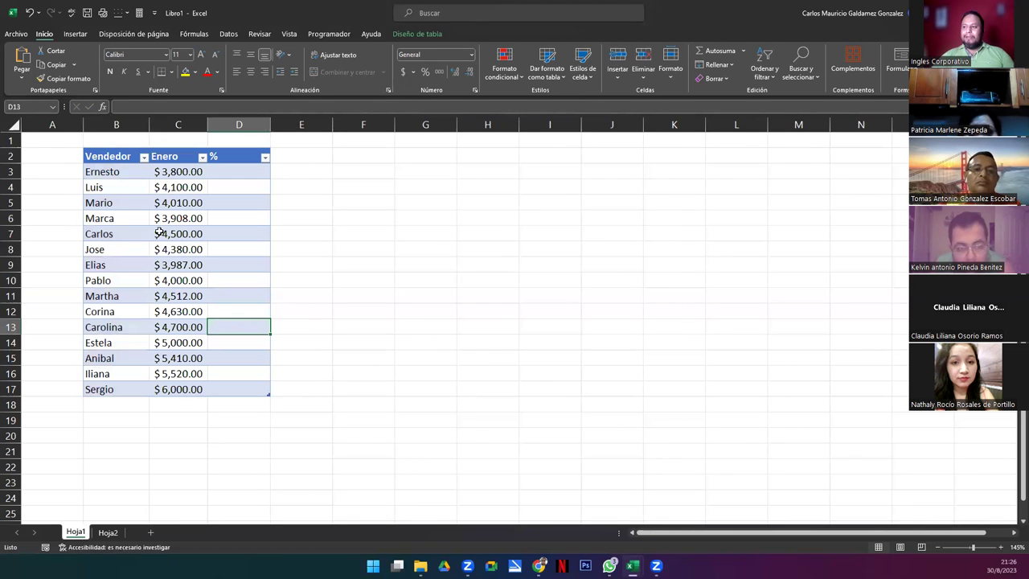
scroll(103, 69, down, 1)
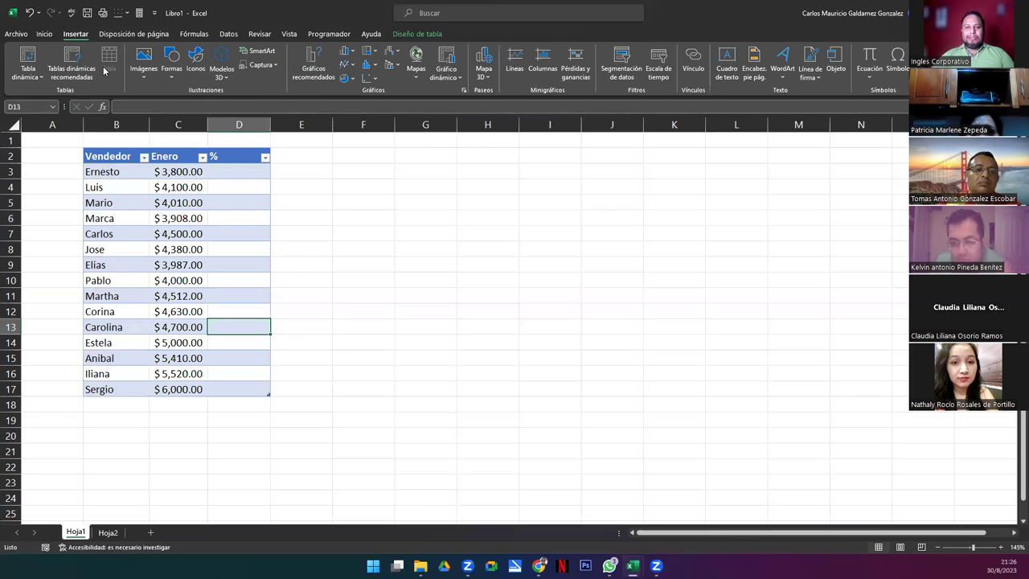
click(192, 262)
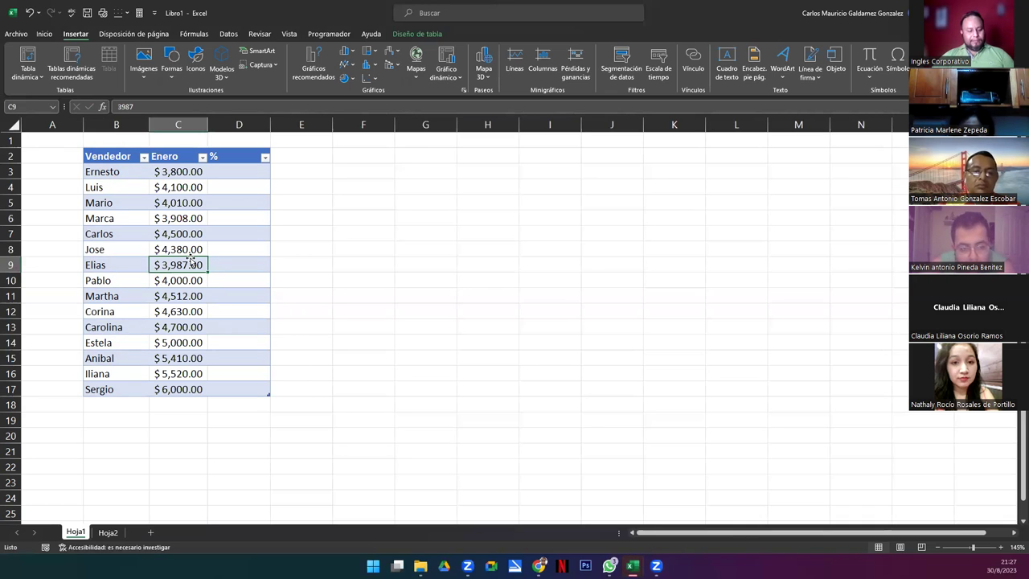
key(ctrl+z)
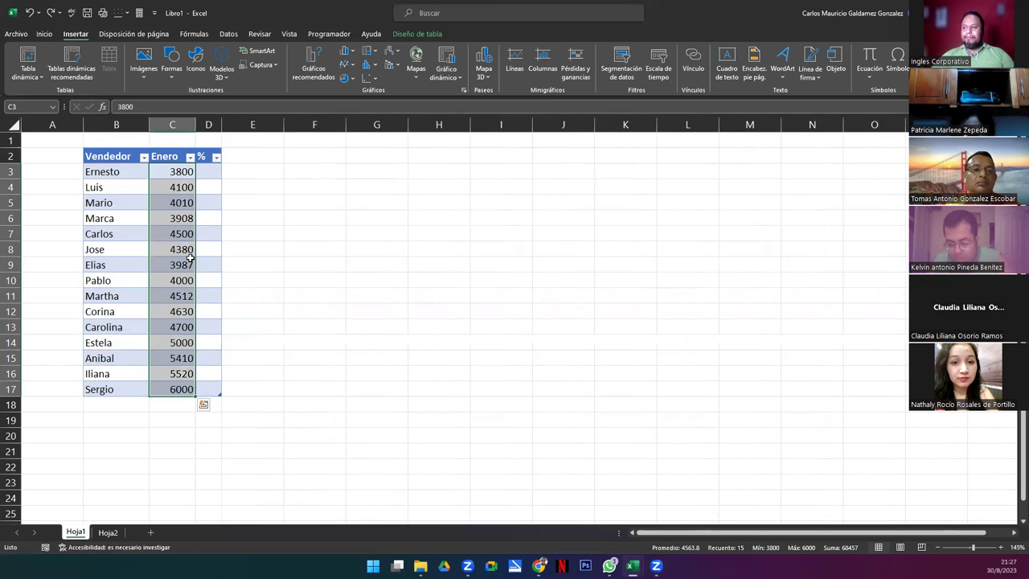
key(ctrl+z)
key(ctrl+z)
key(ctrl+z)
key(ctrl+z)
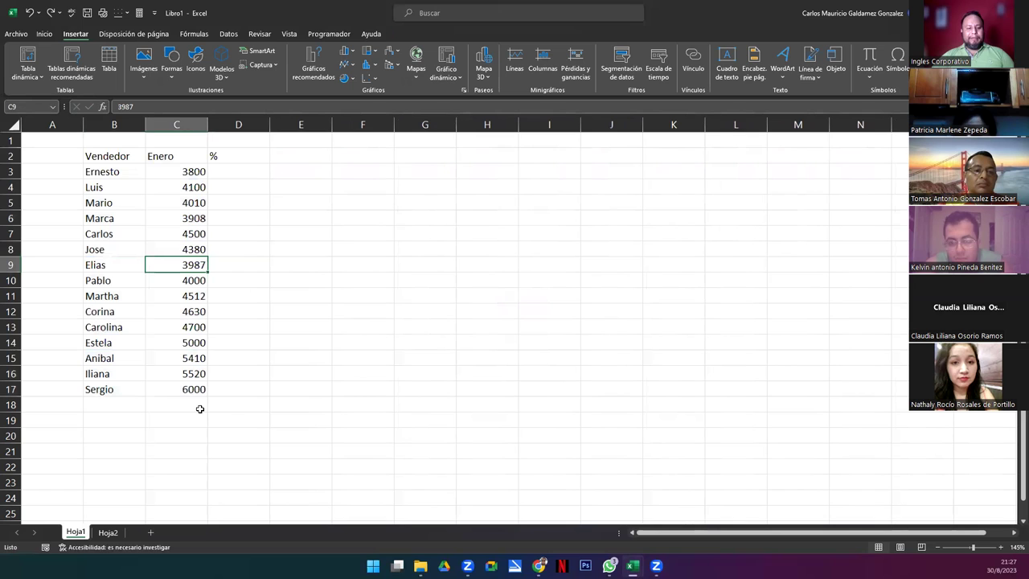
key(ctrl+t)
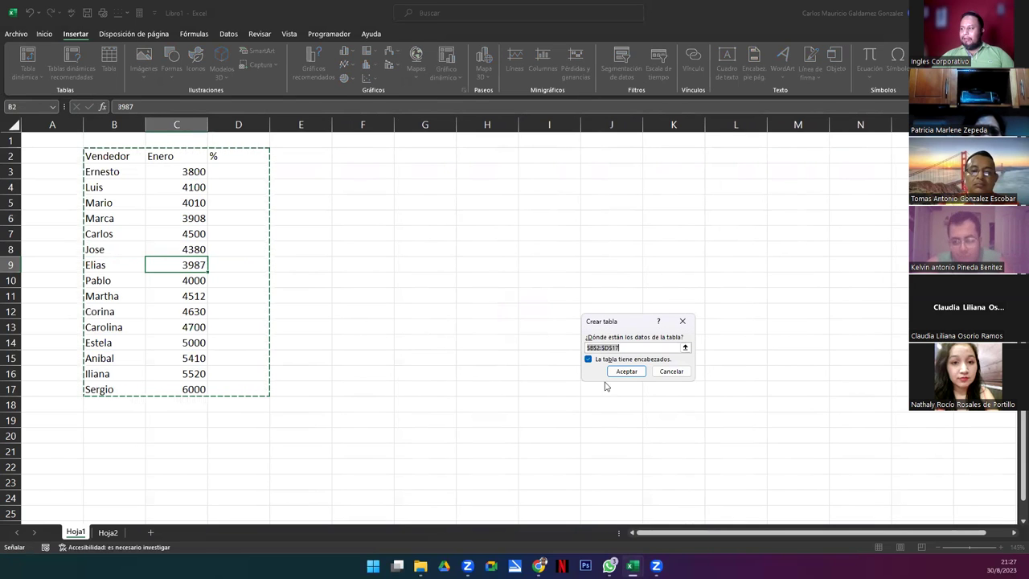
Create Tabla2 from B2:D17, widen columns B and C, then undo it to plain cells.
click(625, 371)
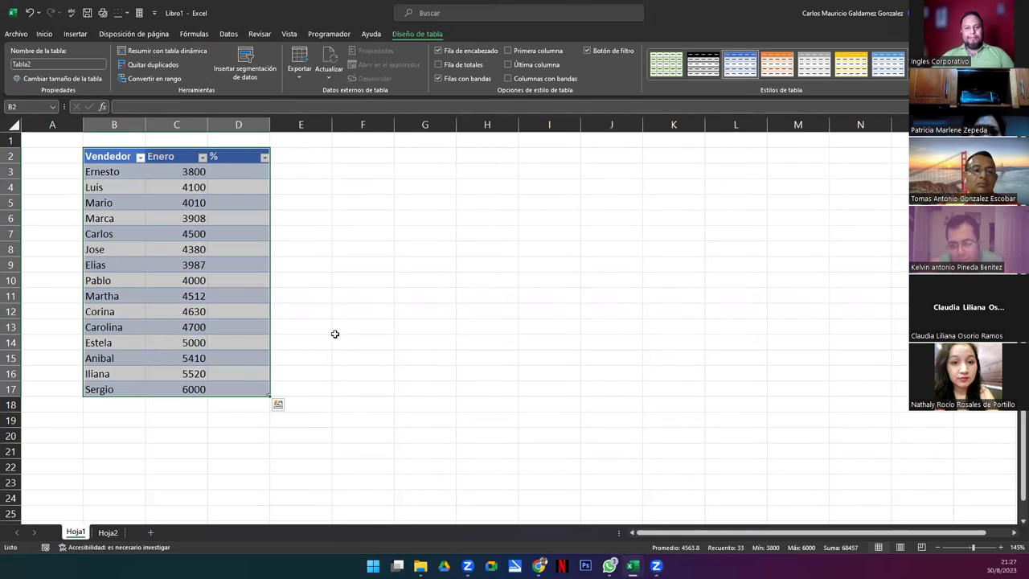
drag(154, 129, 217, 130)
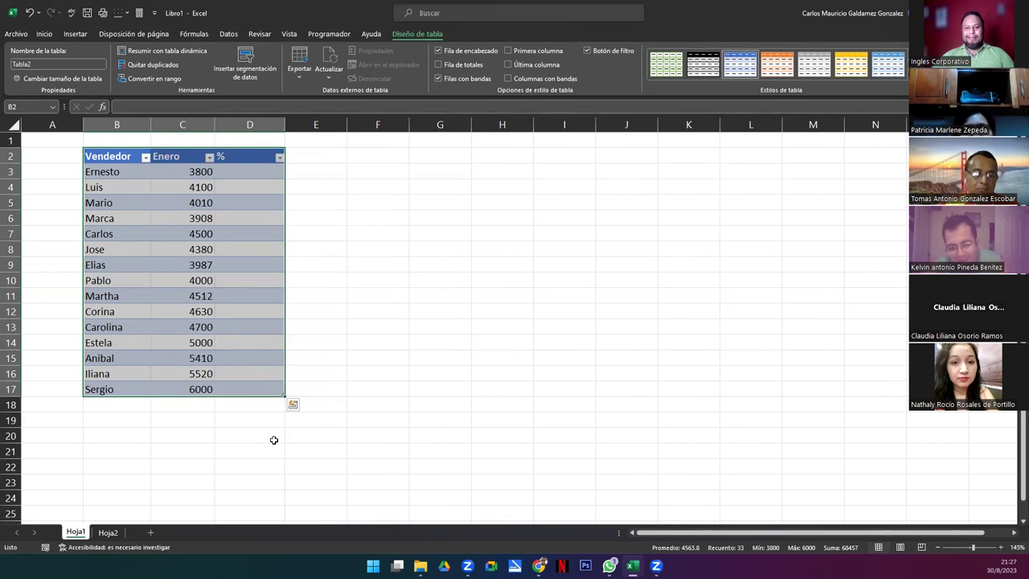
click(169, 320)
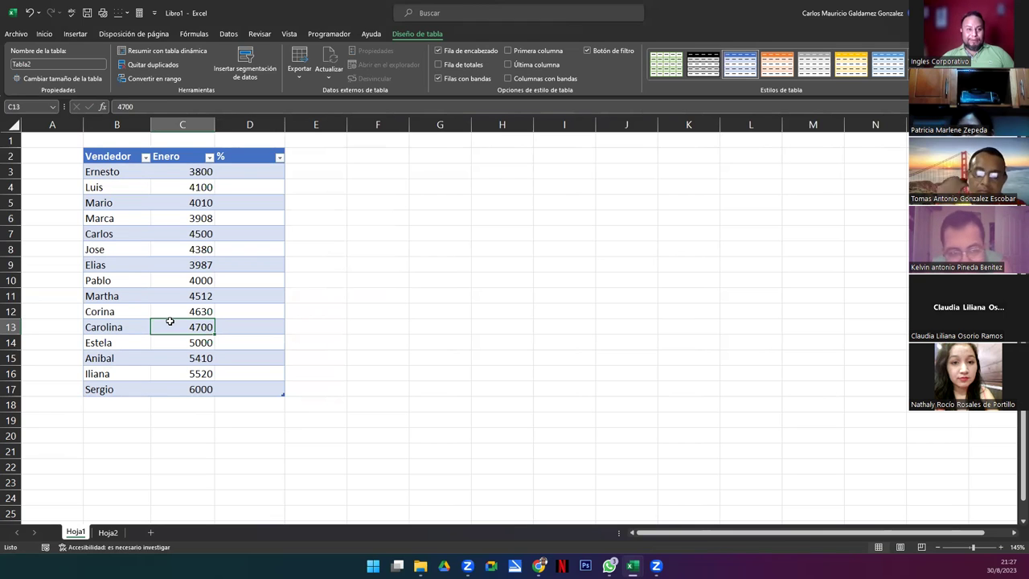
click(220, 270)
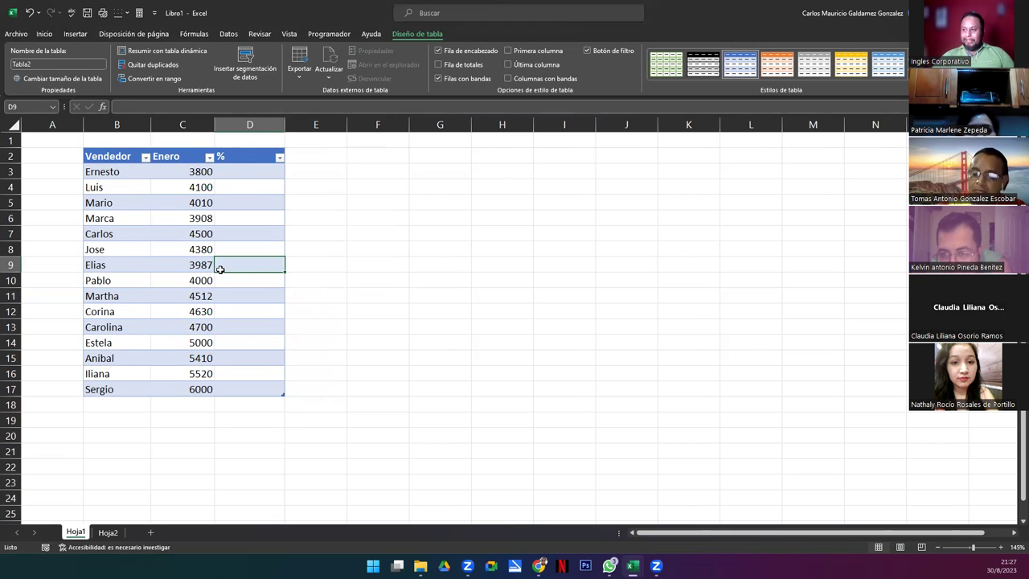
key(ctrl+z)
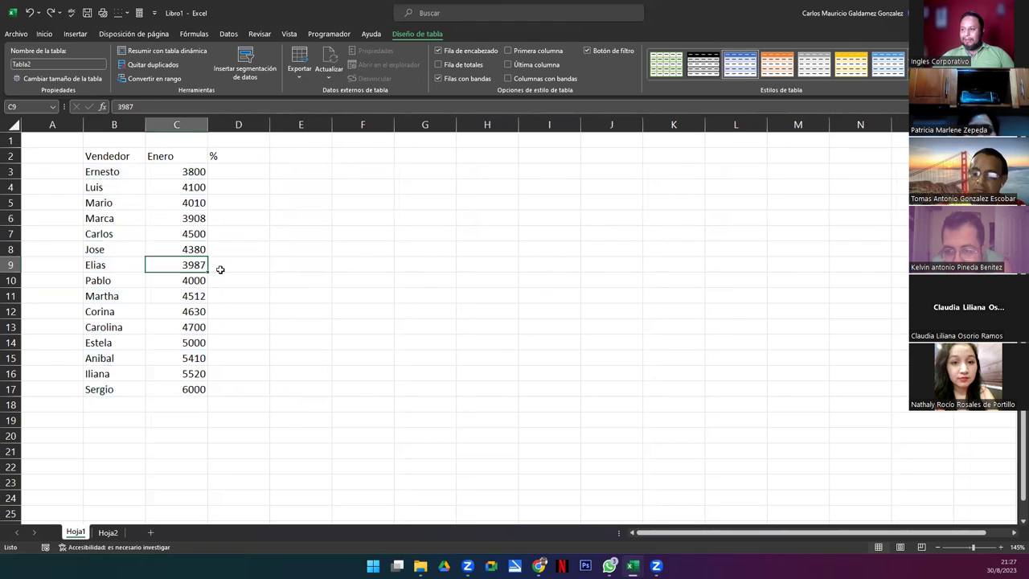
Recreate the B2:D17 table with headers as Tabla3 and check its cells.
key(ctrl+t)
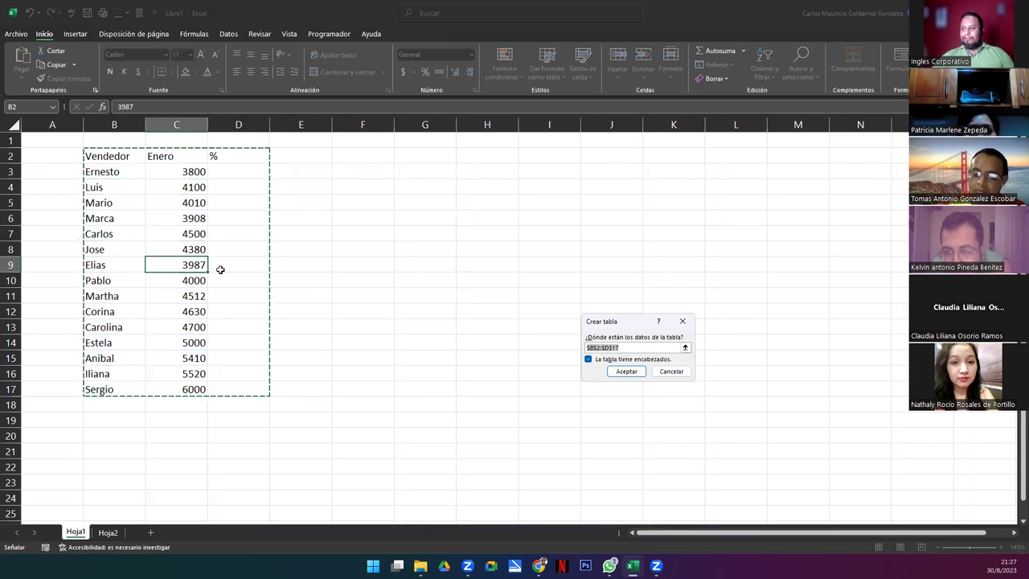
key(Return)
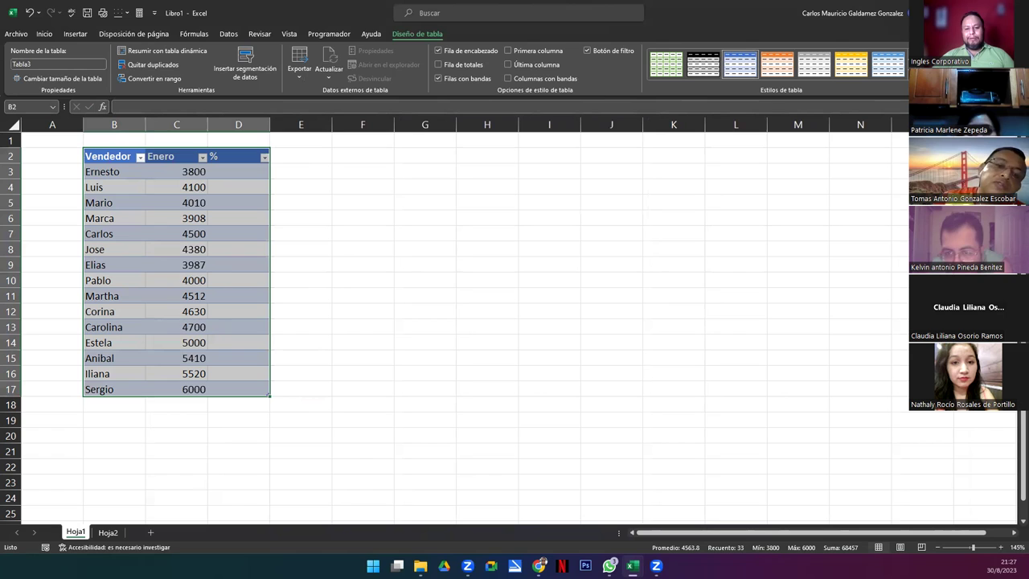
click(231, 276)
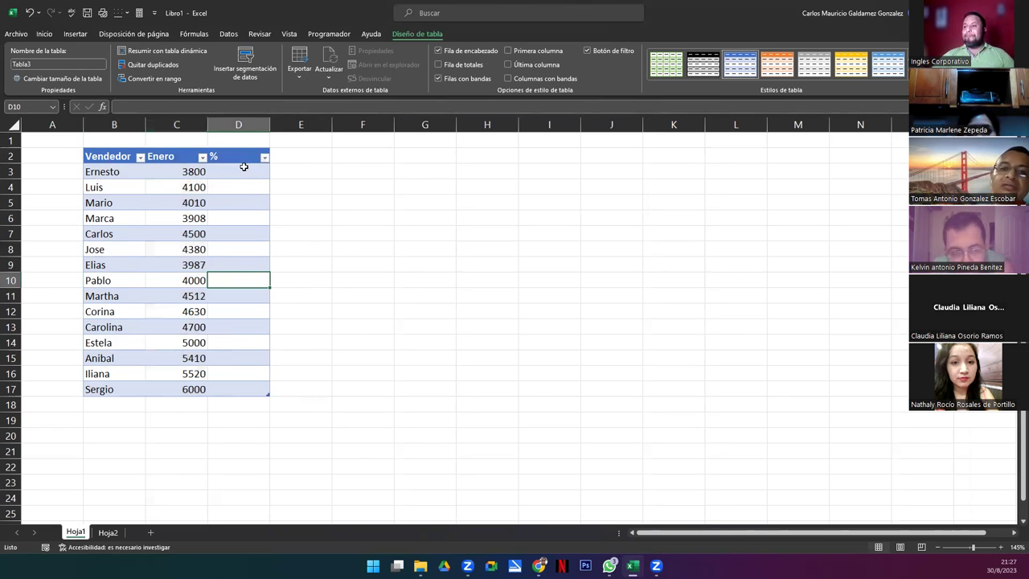
key(ctrl+Up)
key(Down)
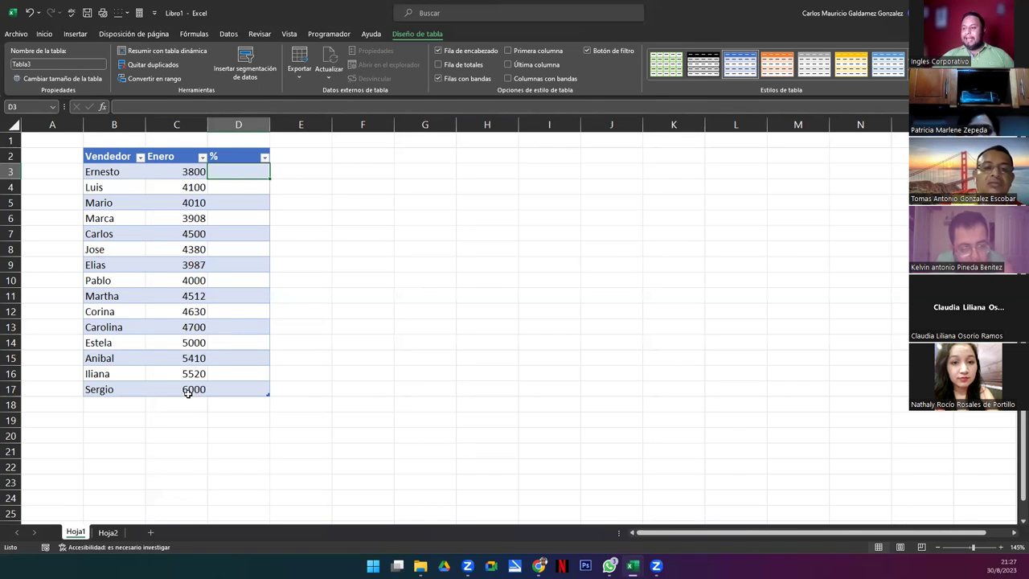
click(183, 394)
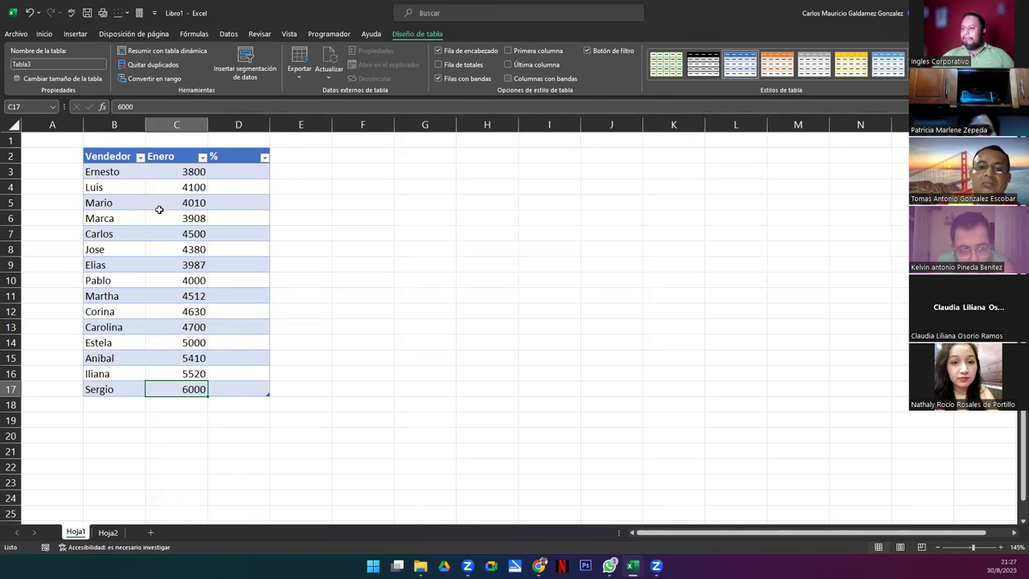
Add a Total row to Tabla3 with Suma for the Enero column.
click(448, 64)
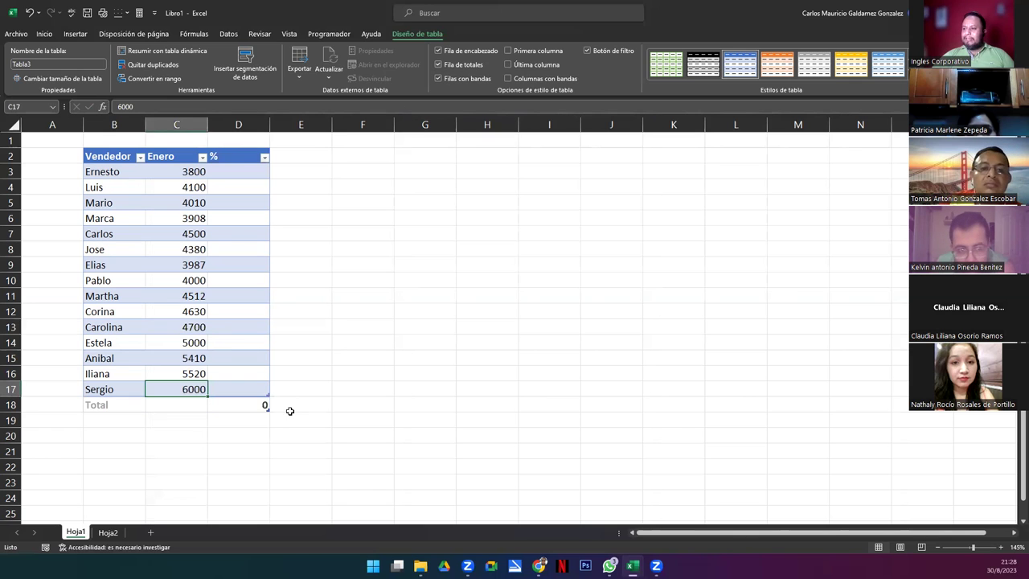
click(201, 405)
click(212, 406)
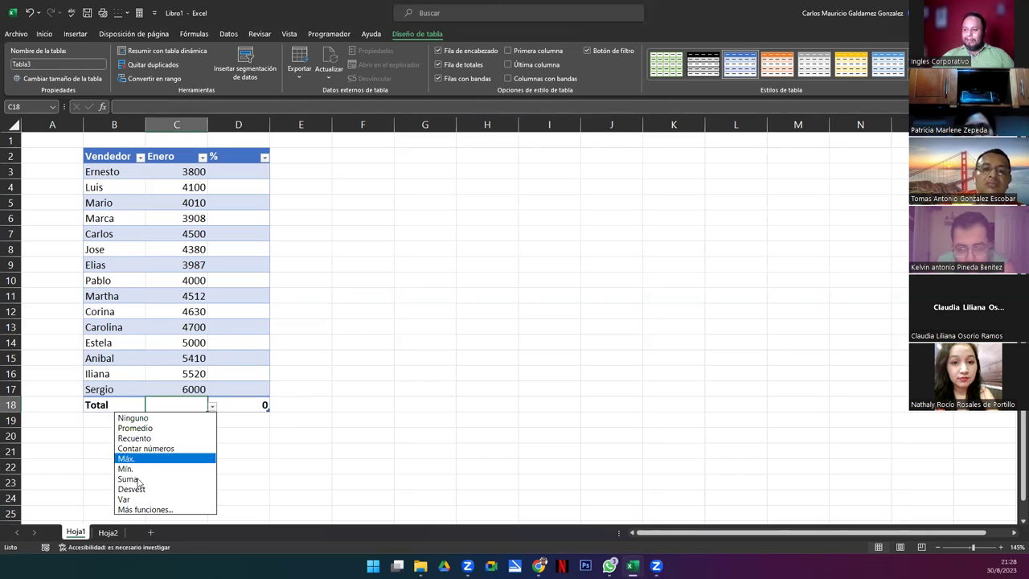
click(197, 479)
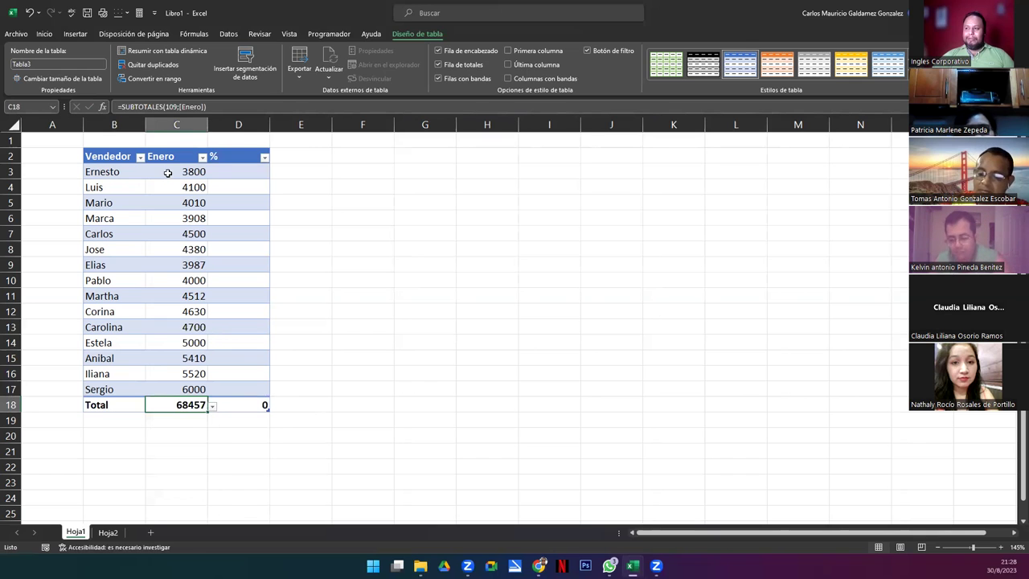
Format Enero as Contabilidad, autofit column C, and show the D18 total as a percentage.
click(177, 150)
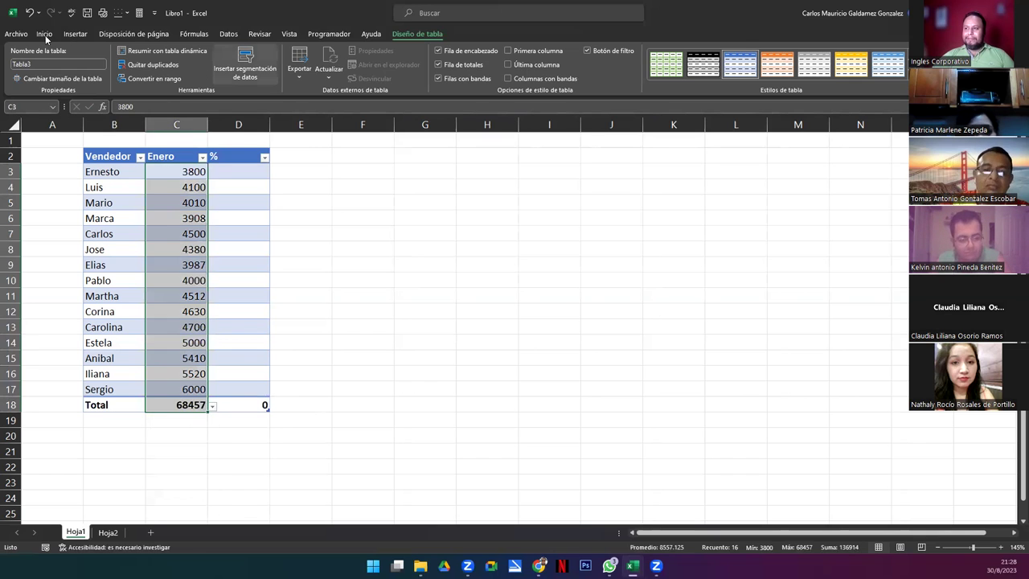
key(alt+h)
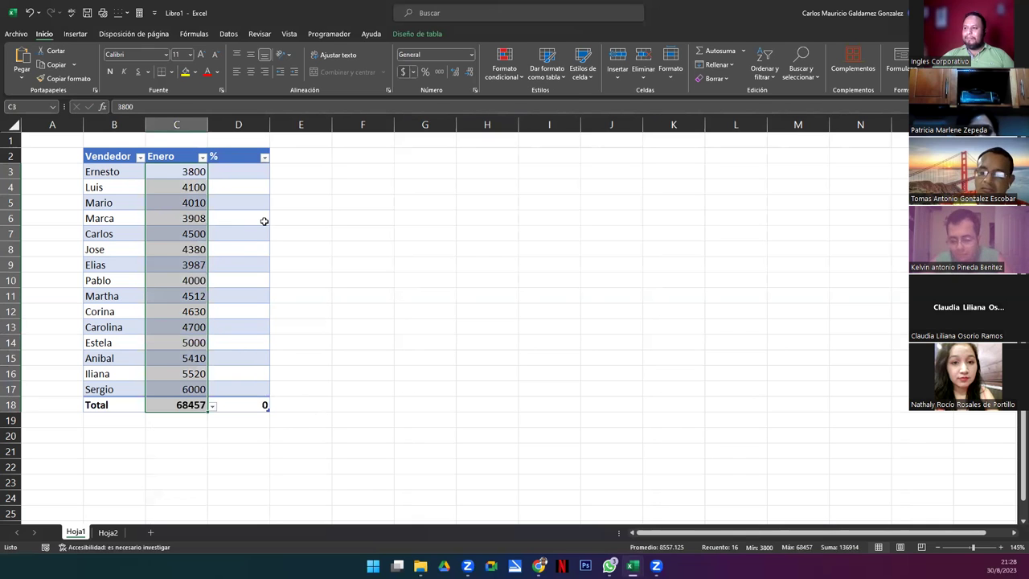
key(a)
key(n)
key(Return)
key(ctrl+Home)
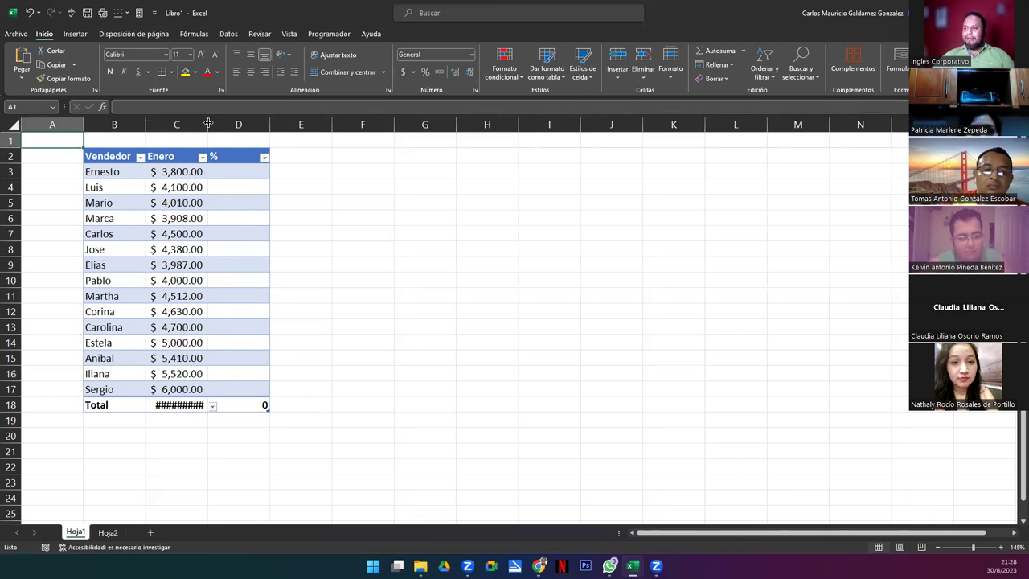
double_click(208, 123)
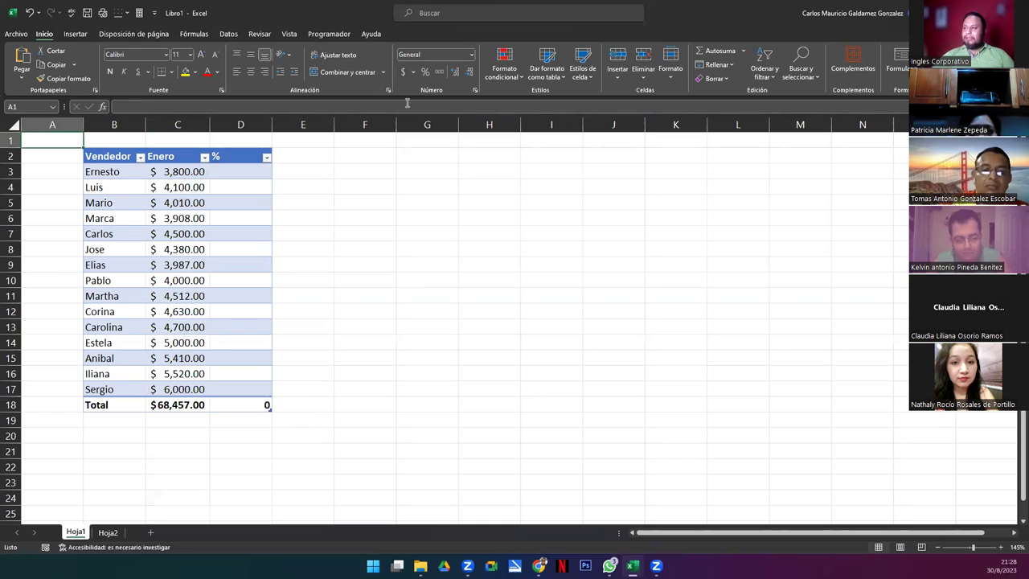
key(ctrl+End)
key(ctrl+shift+5)
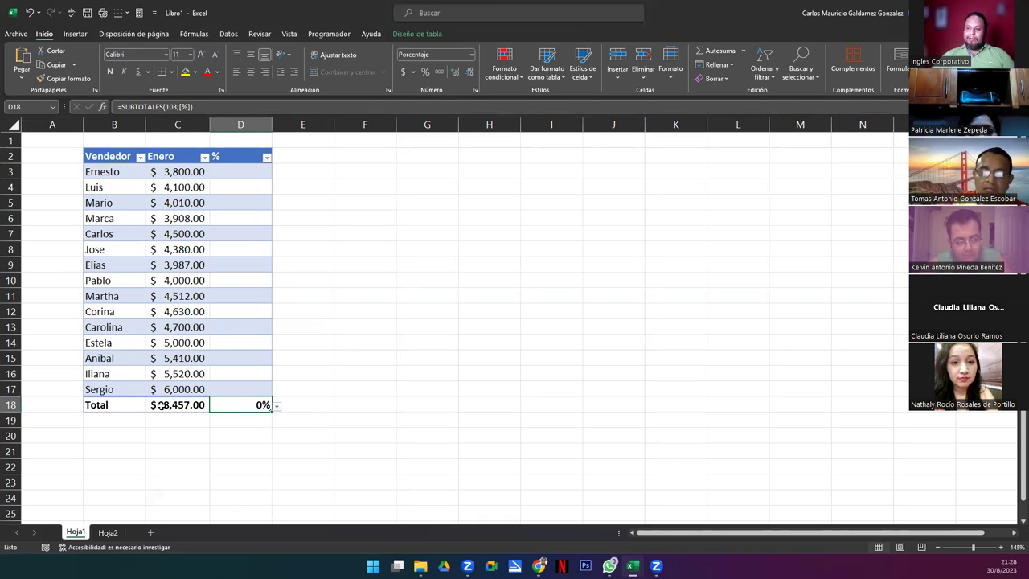
key(Left)
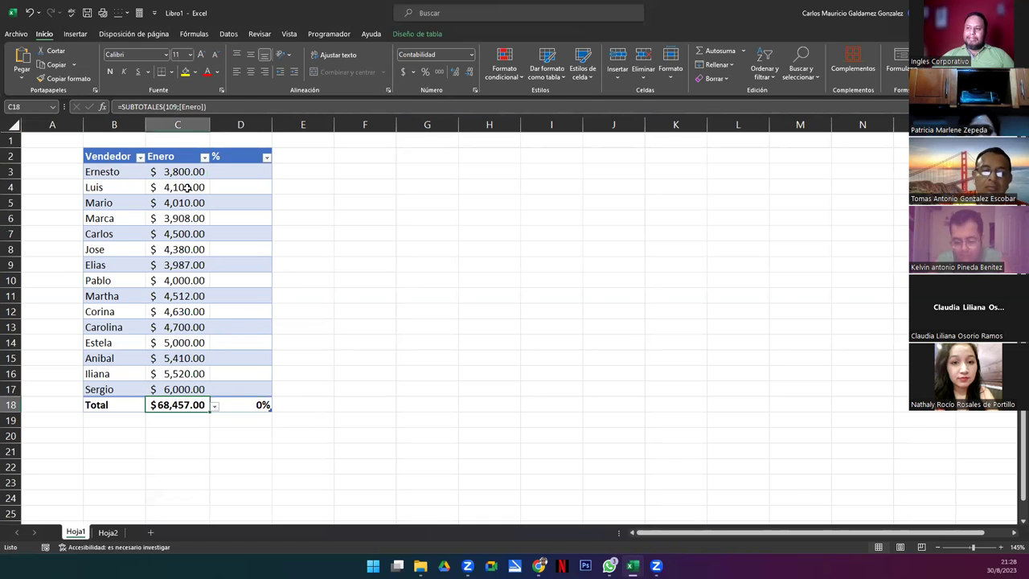
Select the Enero sales values and the empty % column cells.
drag(181, 171, 186, 234)
drag(187, 361, 190, 391)
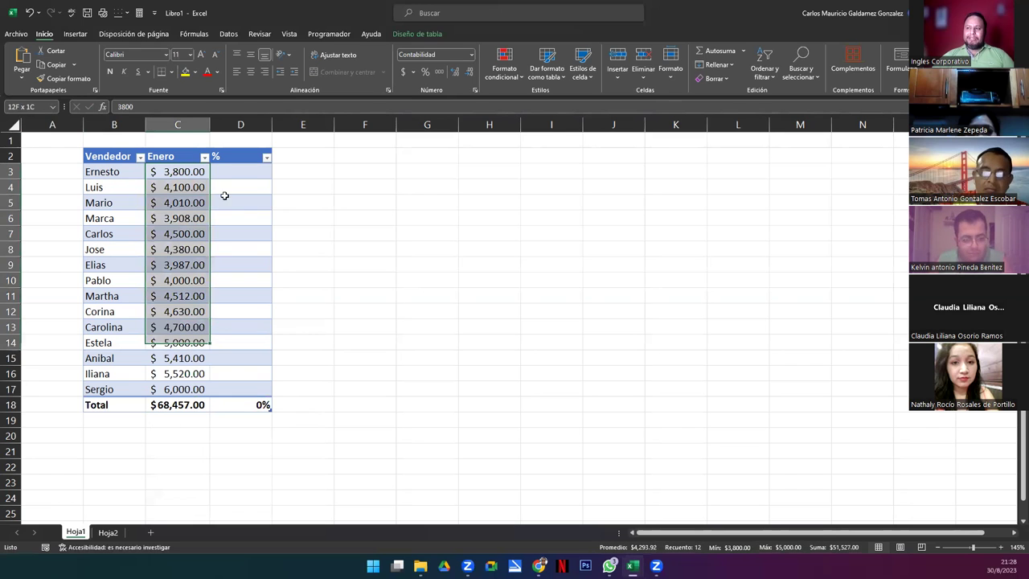
drag(224, 195, 185, 389)
drag(235, 171, 230, 382)
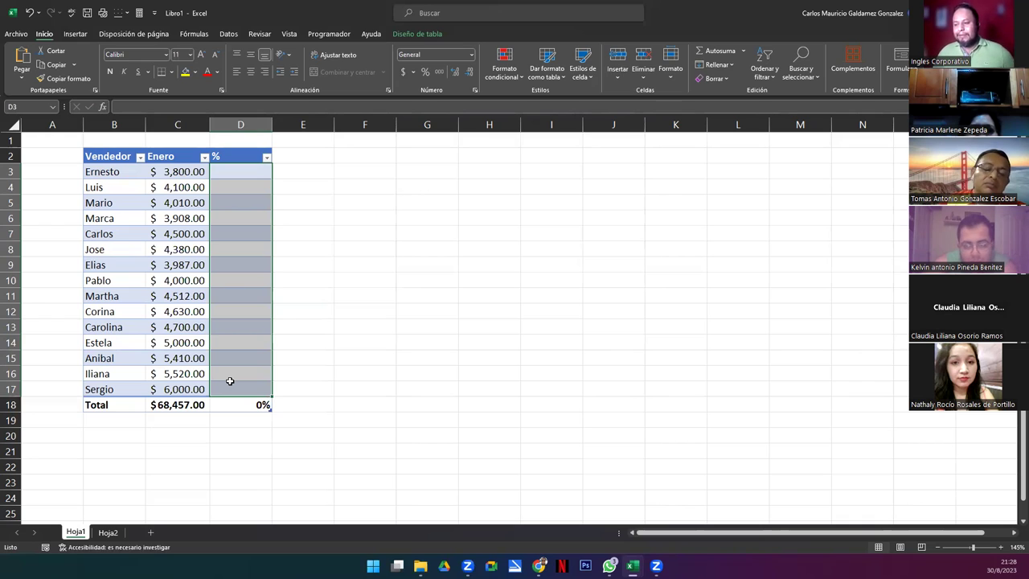
click(234, 166)
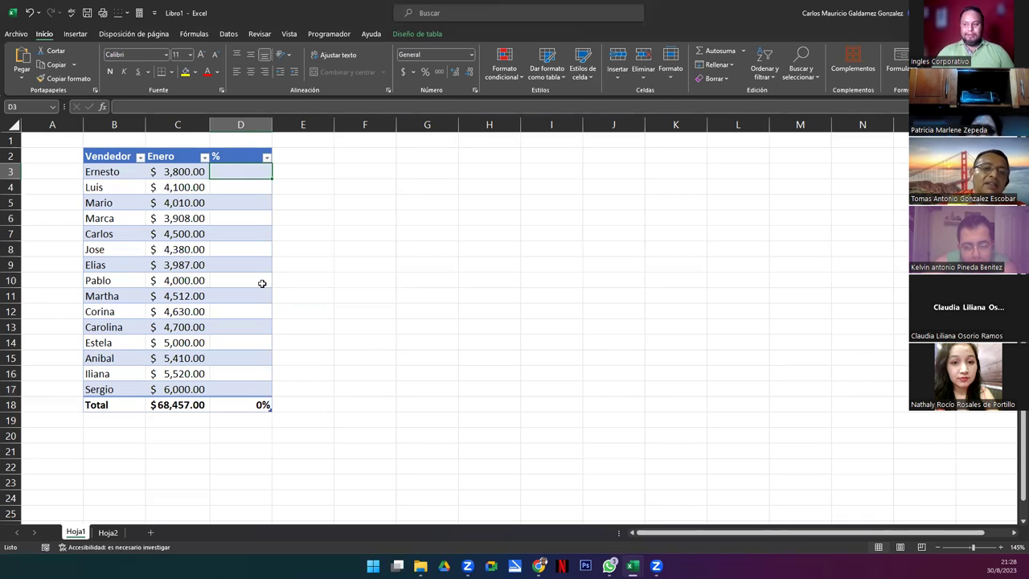
text(=)
key(Left)
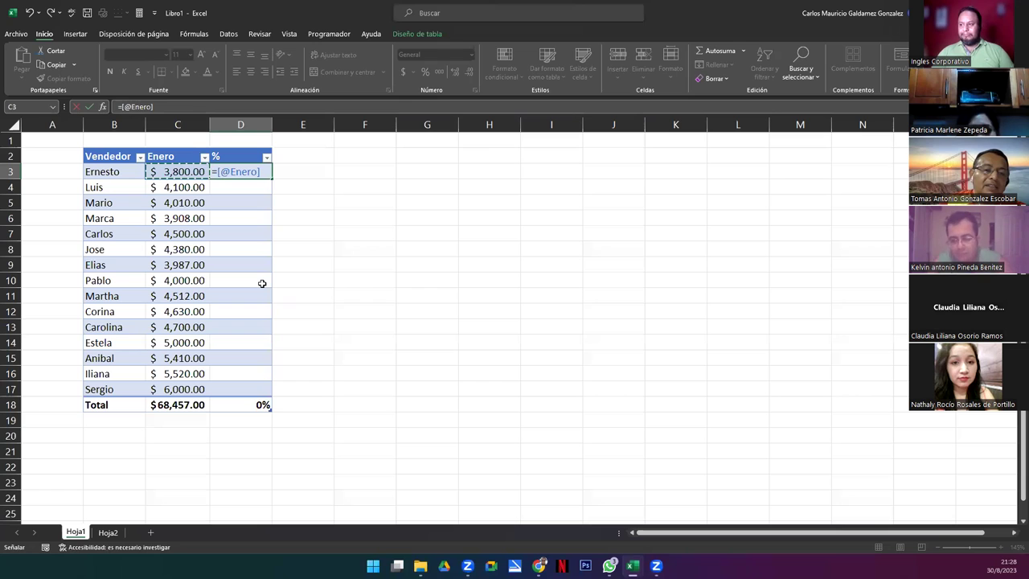
text(/)
click(193, 406)
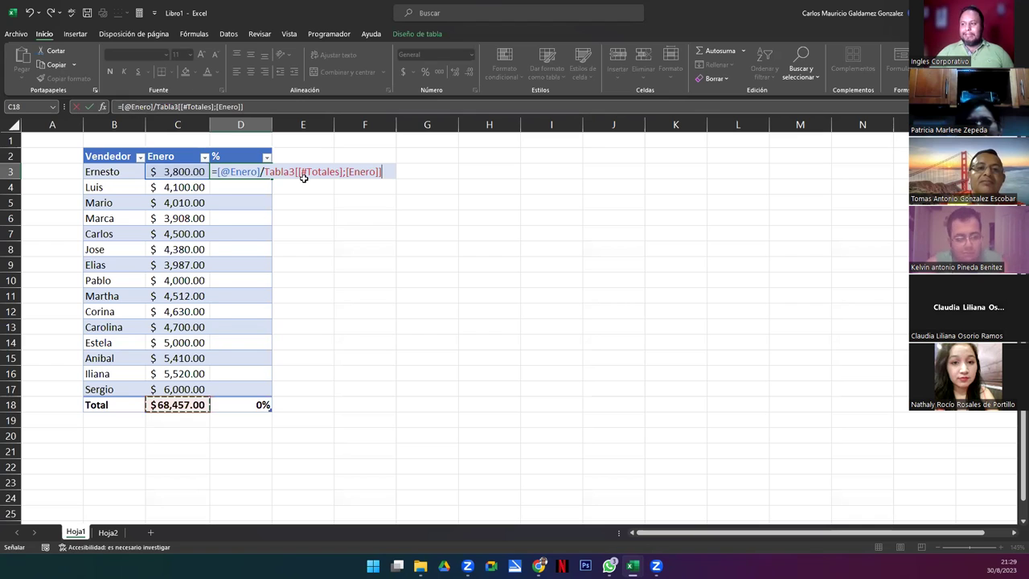
key(ctrl+Return)
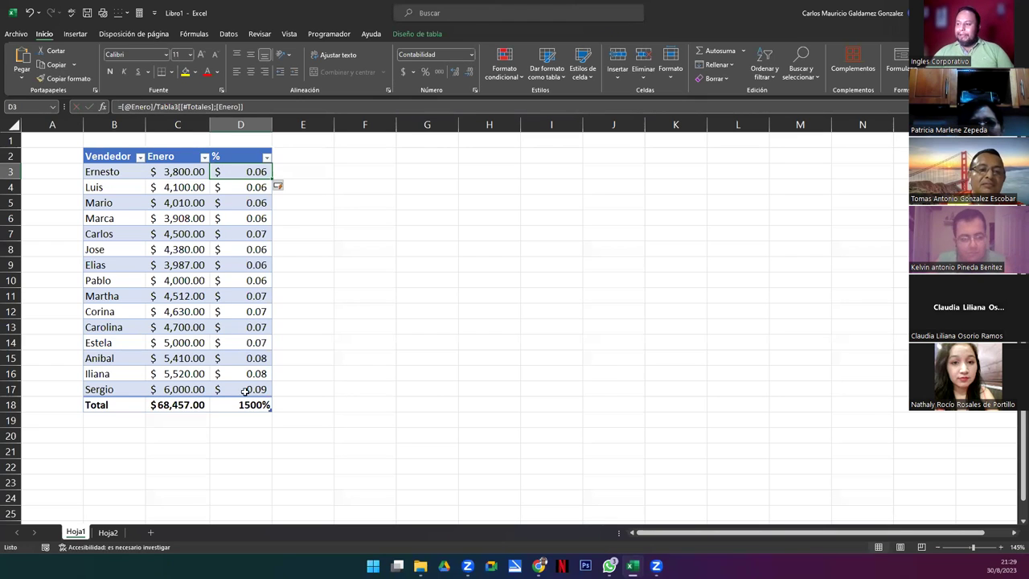
Format D3:D17 as percentages and set the % total in D18 to Suma, showing 100%.
drag(244, 385, 239, 174)
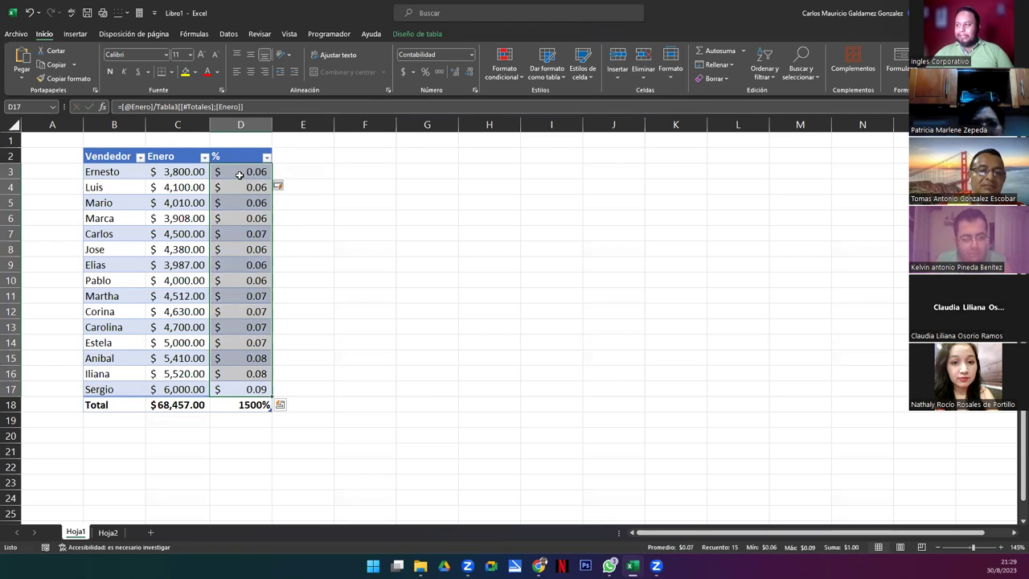
click(424, 74)
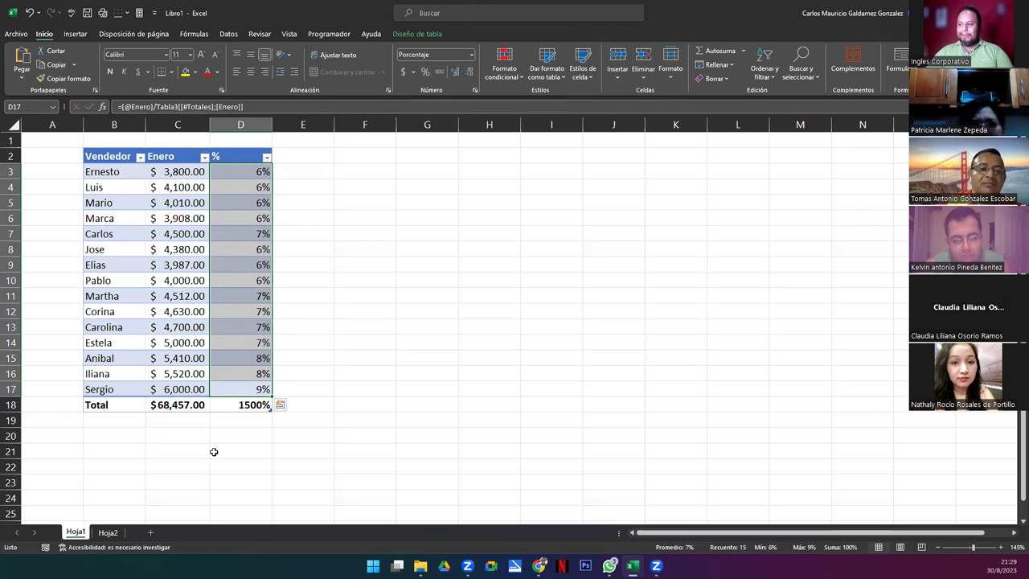
click(248, 406)
click(276, 407)
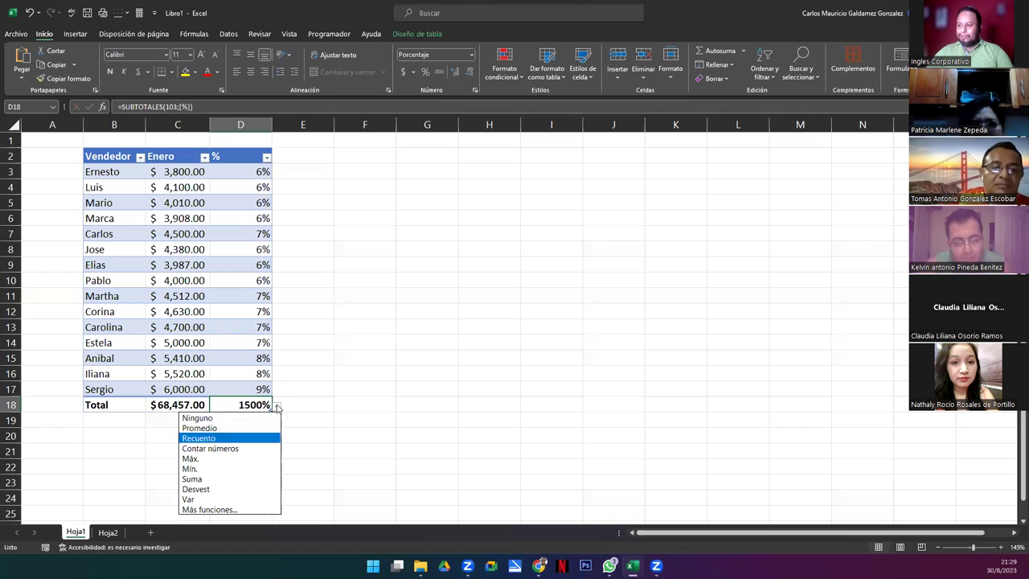
click(193, 478)
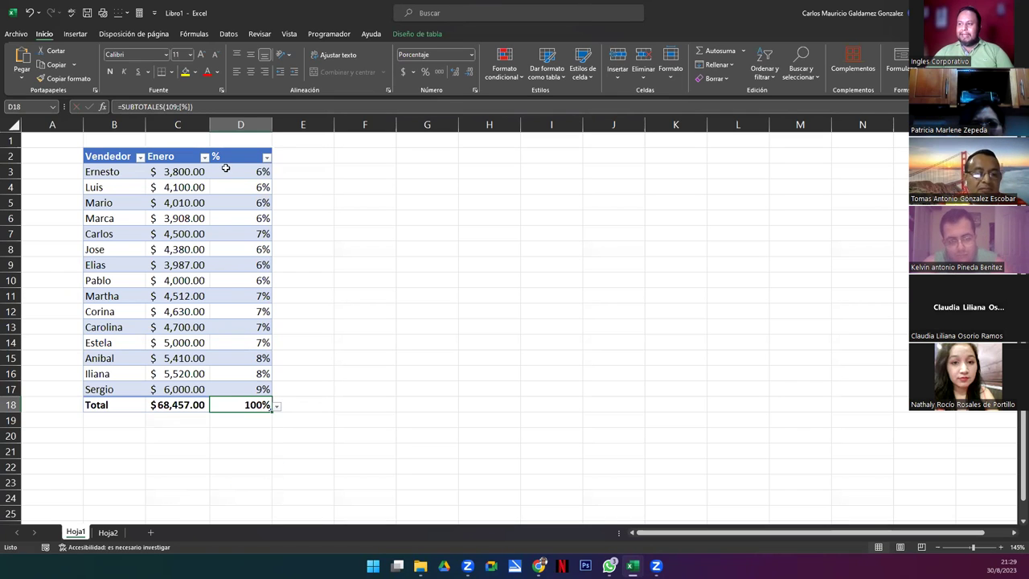
Center D3:D18 and show the vendor percentages with one decimal place.
drag(226, 167, 230, 404)
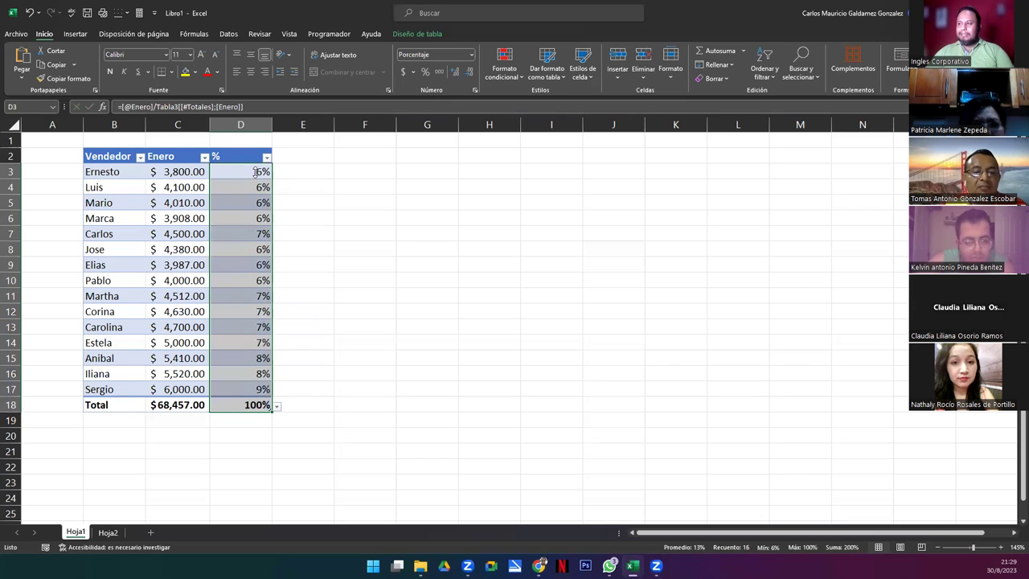
click(250, 72)
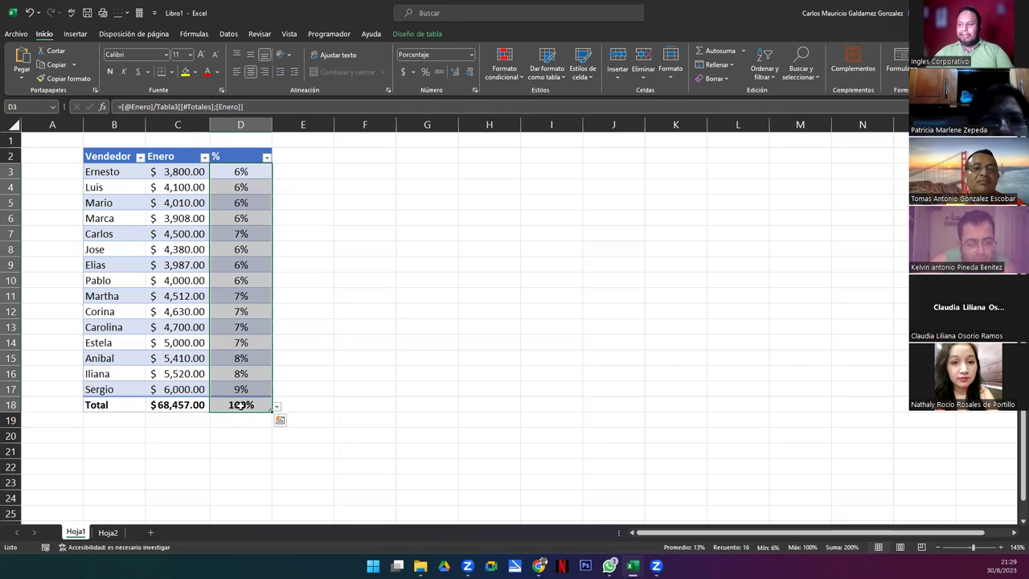
key(ctrl+Down)
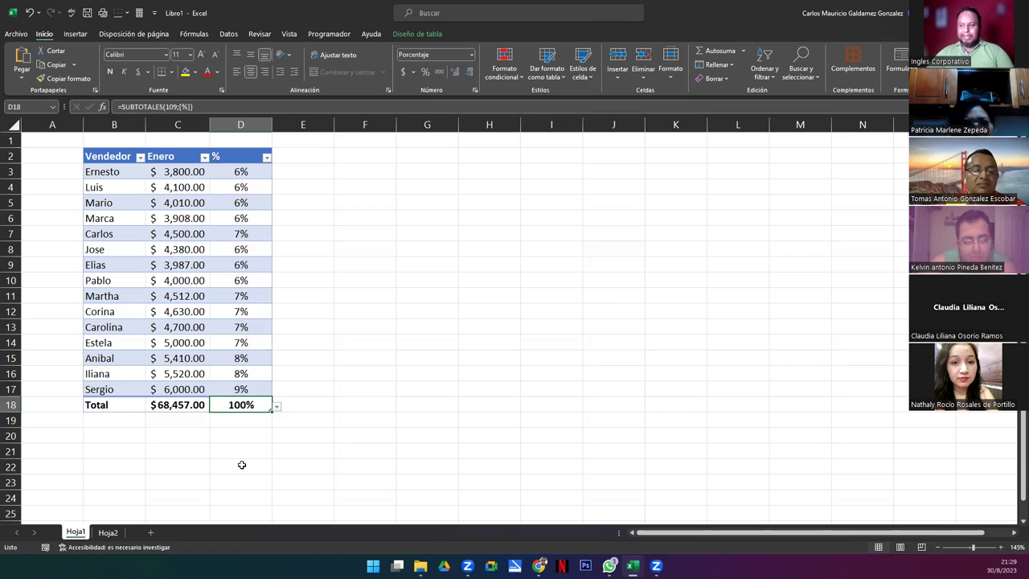
drag(236, 174, 253, 389)
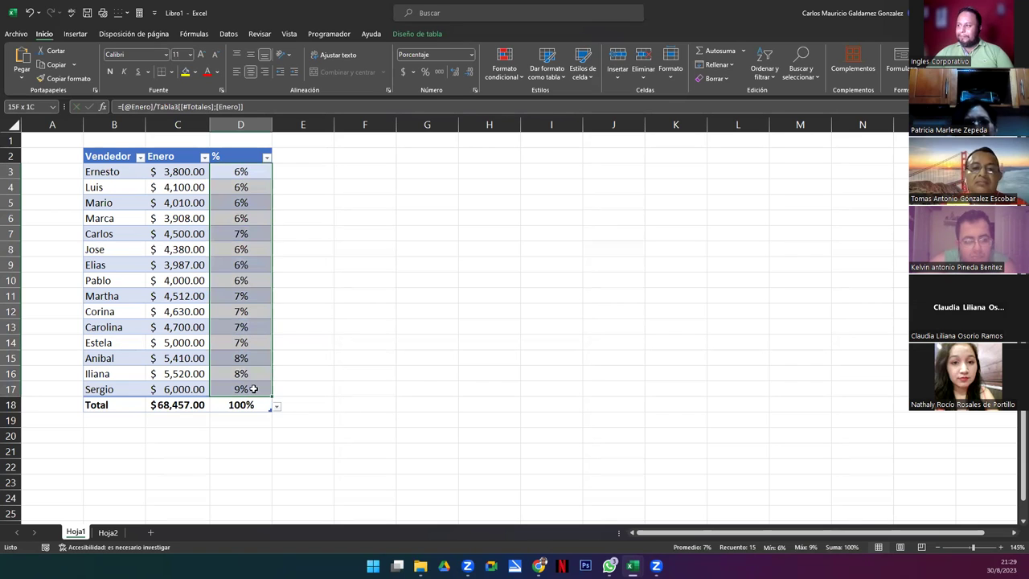
click(454, 74)
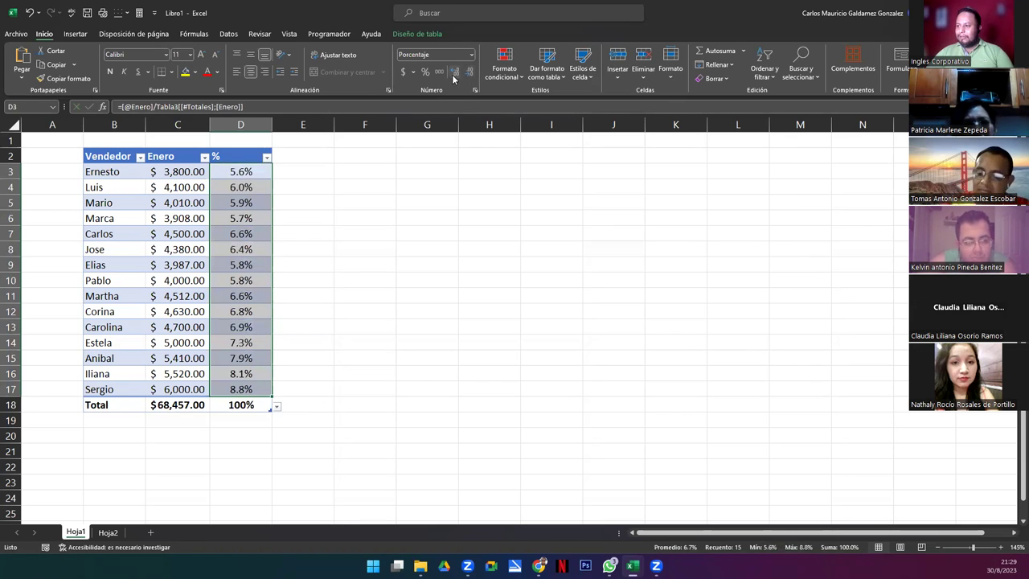
click(245, 389)
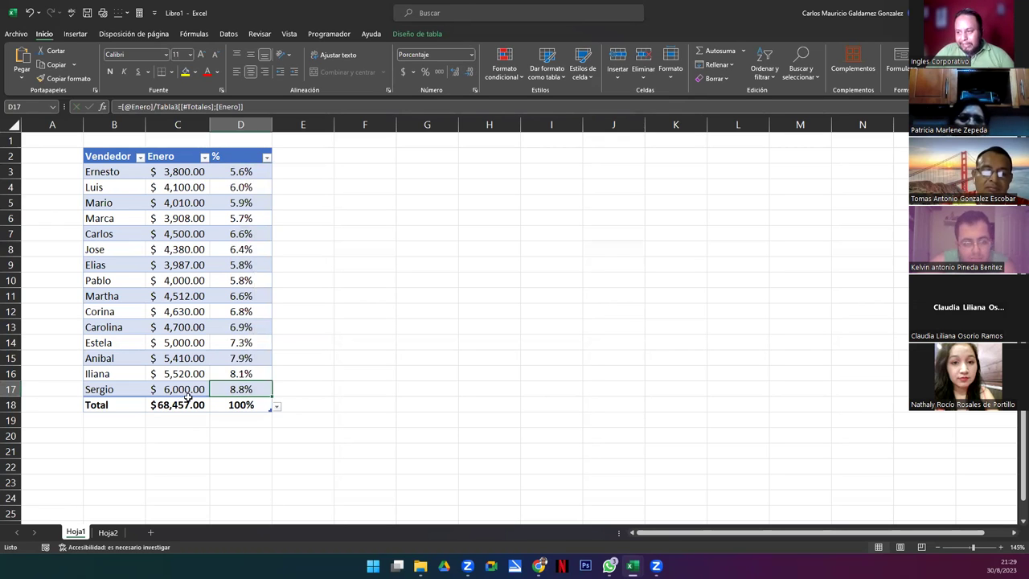
key(Down)
key(Left)
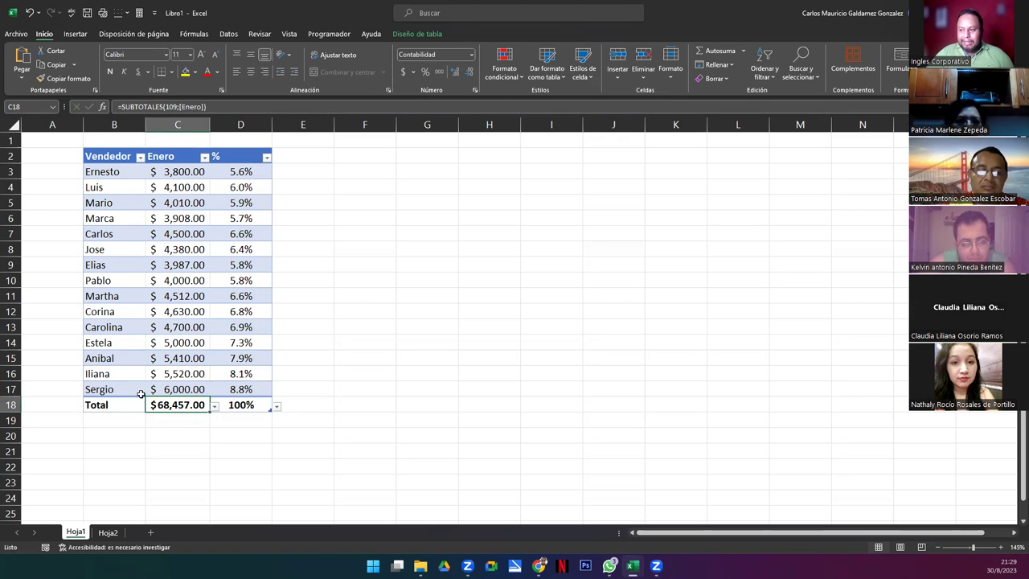
Center the % header in D2 and open D3's percentage formula for editing.
click(147, 393)
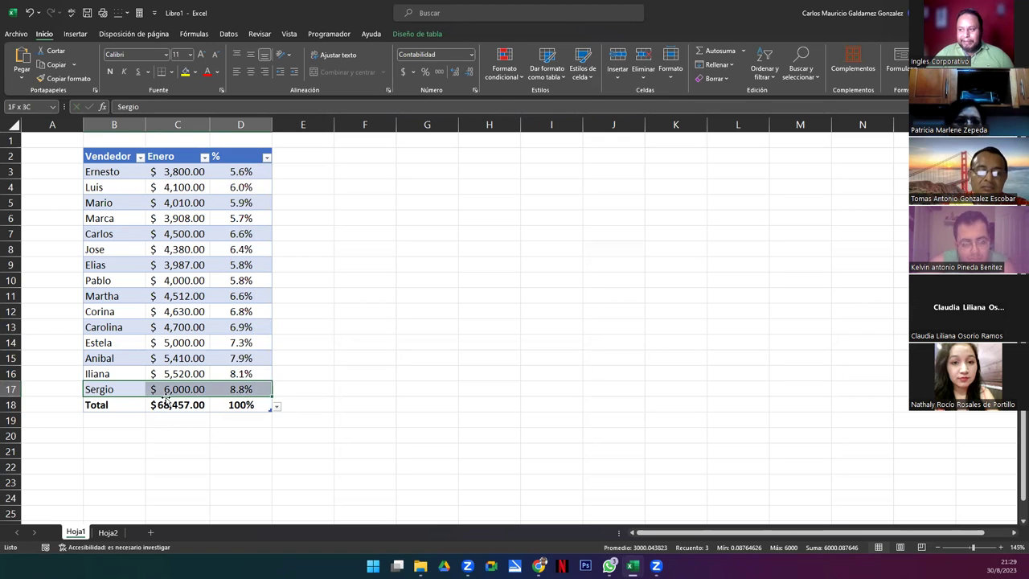
click(257, 390)
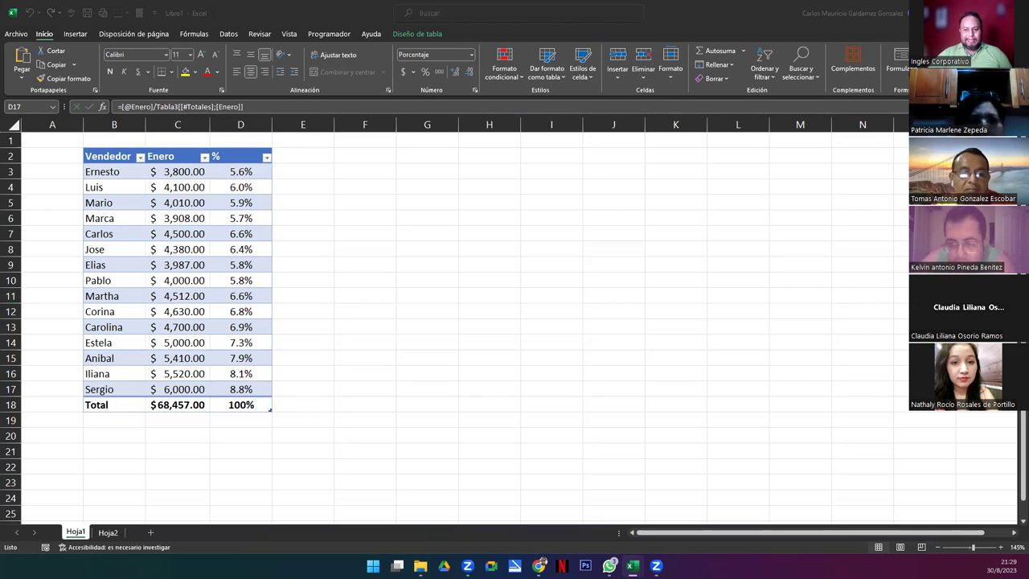
click(232, 157)
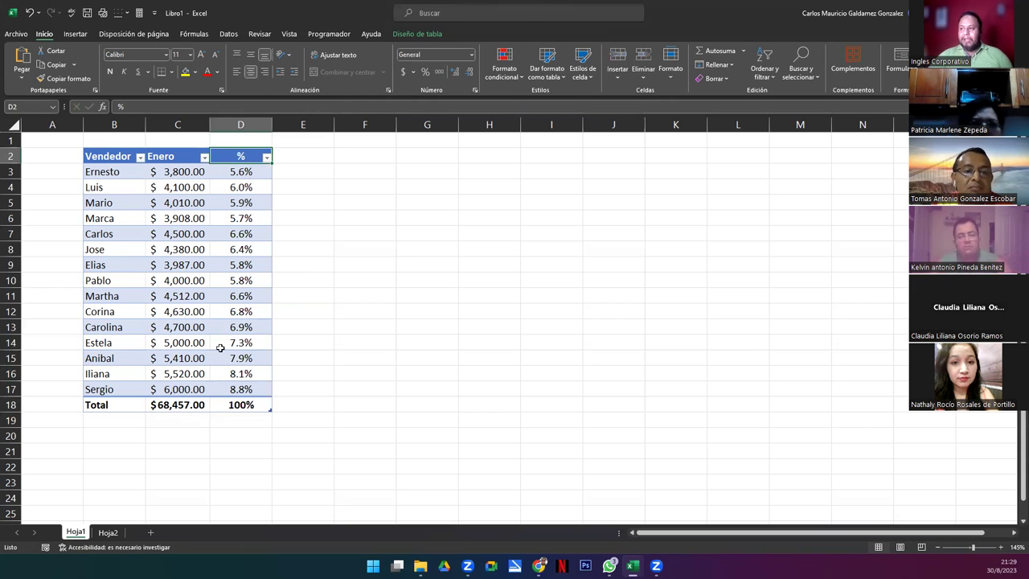
double_click(226, 171)
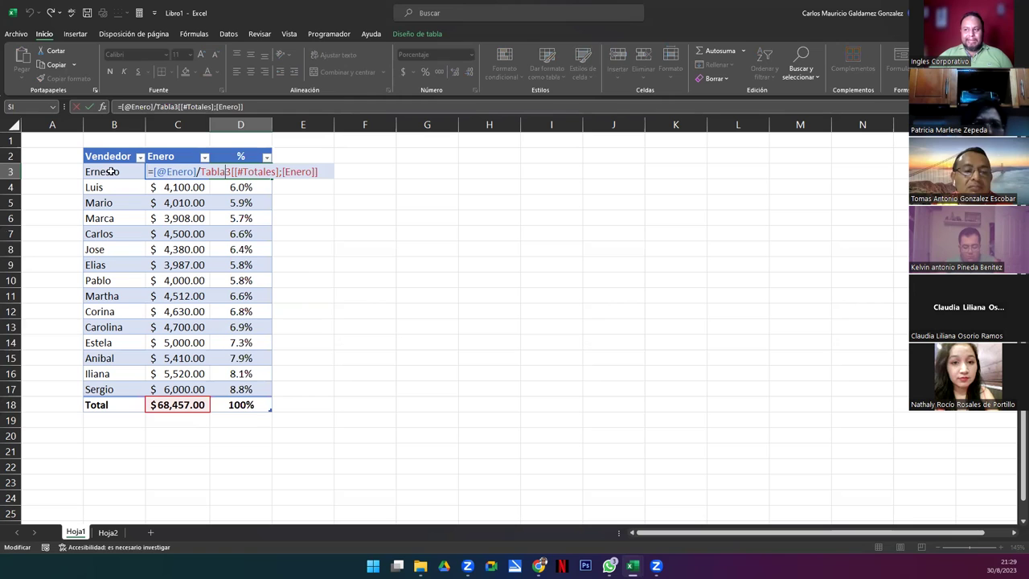
Rewrite D3's formula as =C3/$C$18 with an absolute C18 reference.
click(320, 172)
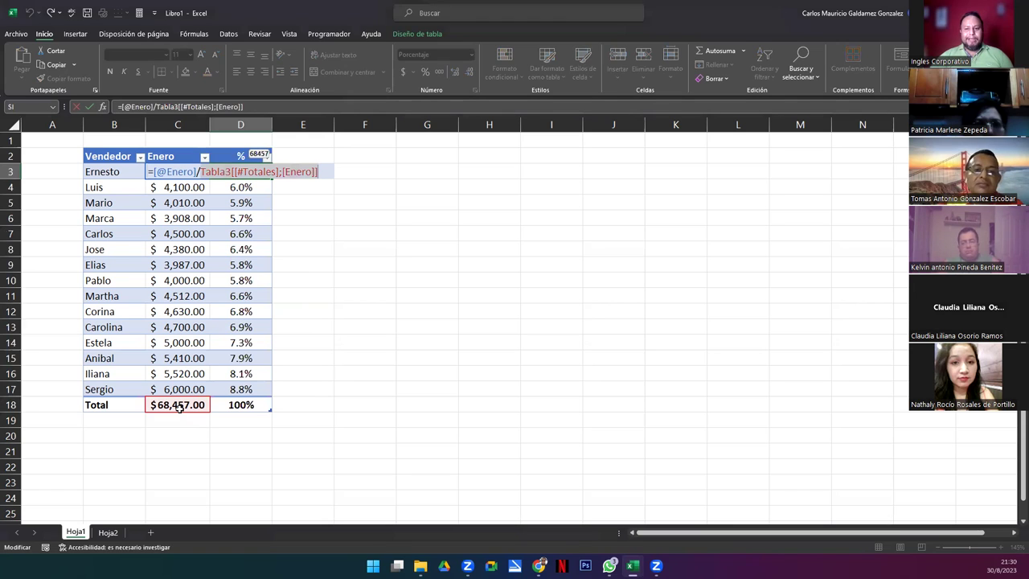
click(197, 171)
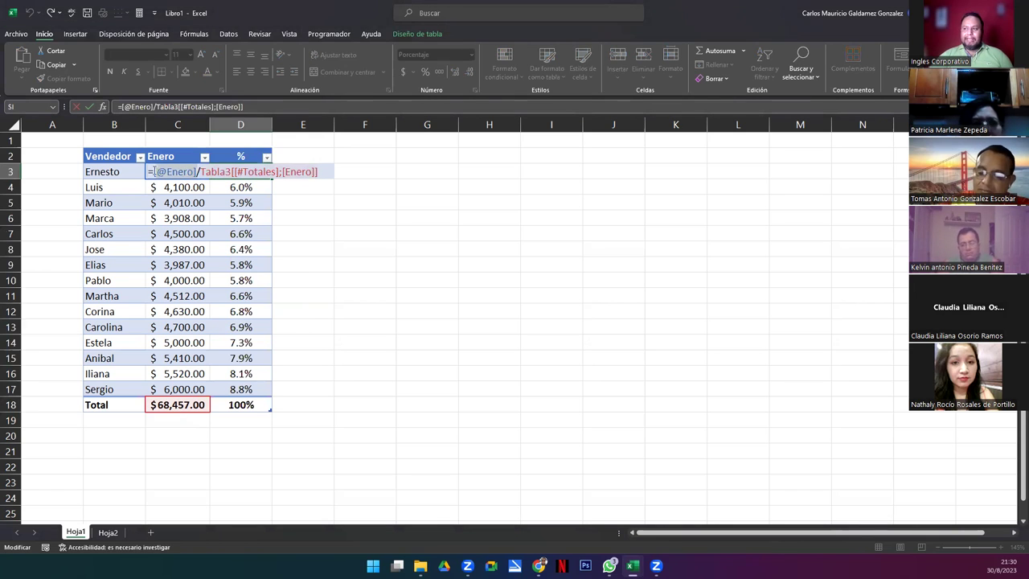
text(C3)
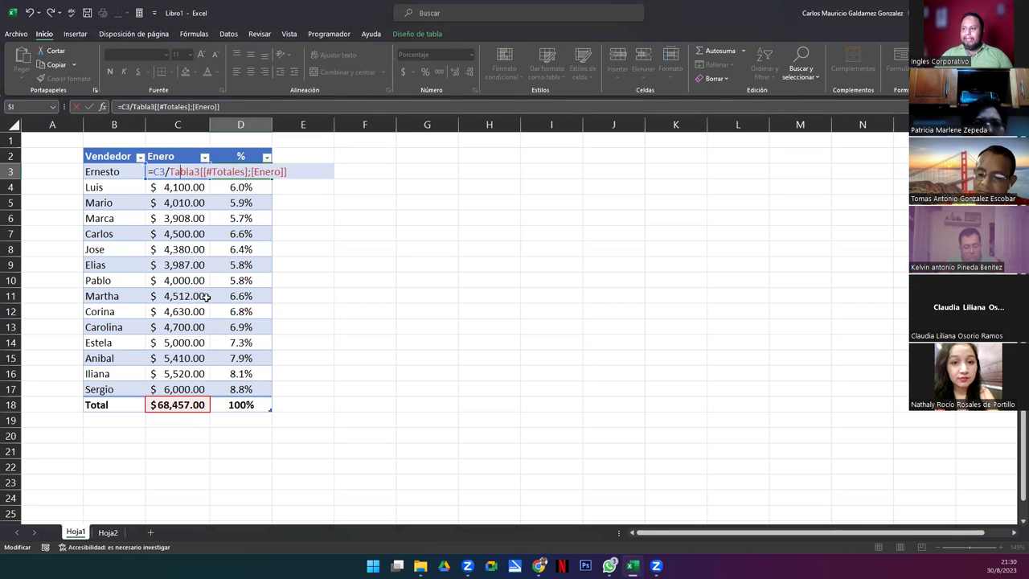
key(shift+End)
key(BackSpace)
text(C18)
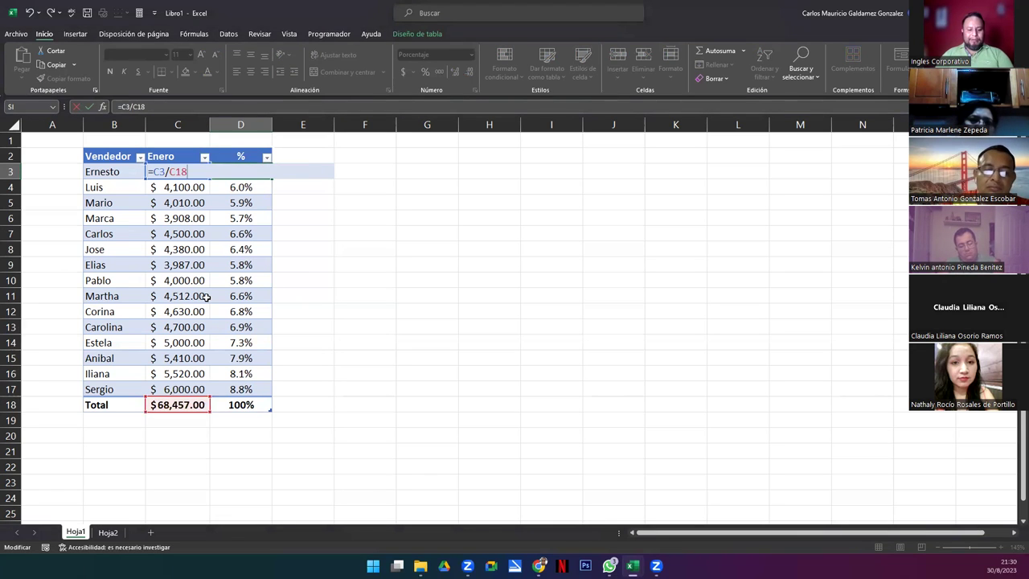
key(F4)
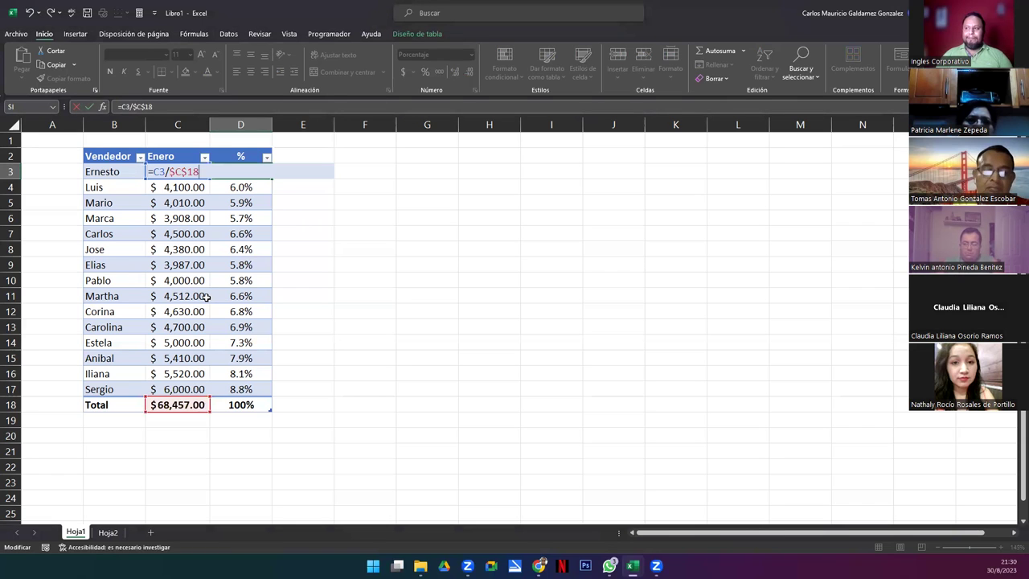
key(Return)
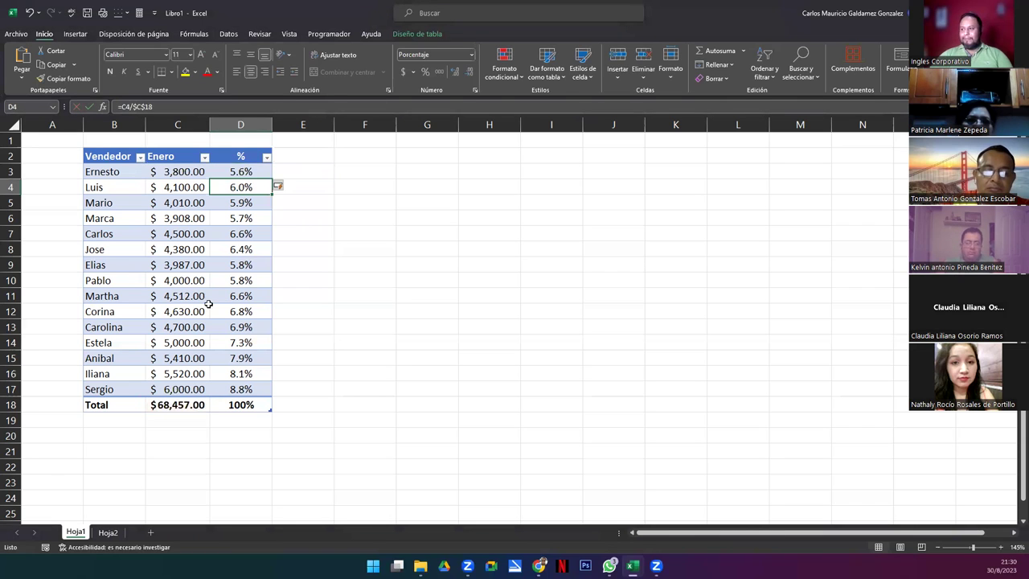
key(F2)
key(Escape)
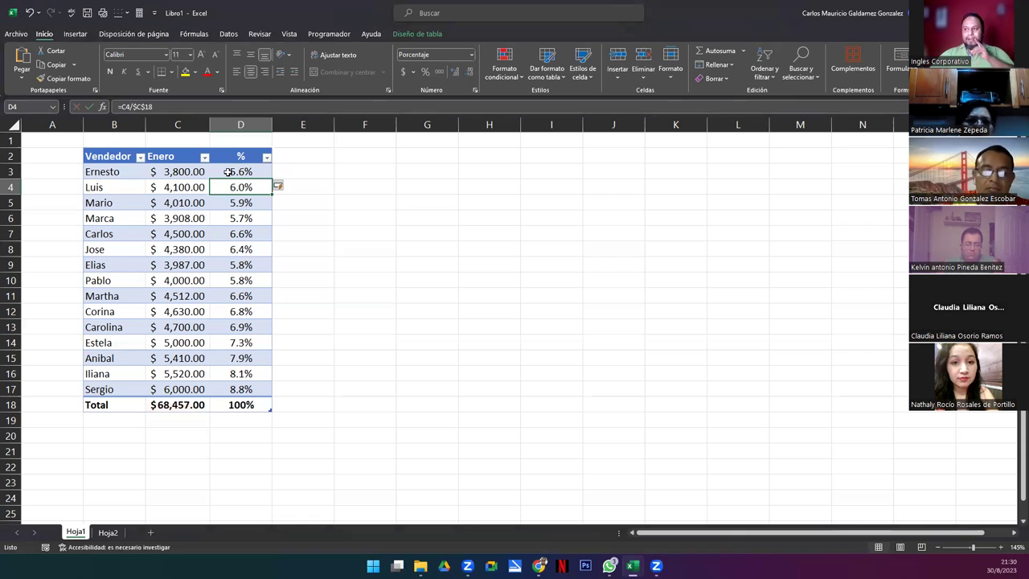
click(229, 172)
key(F2)
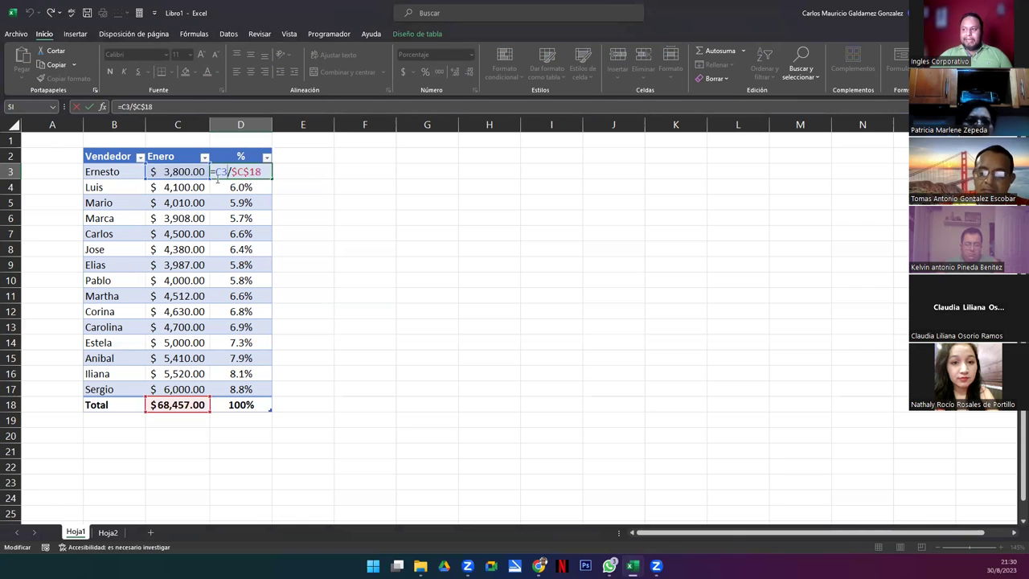
key(shift+Home)
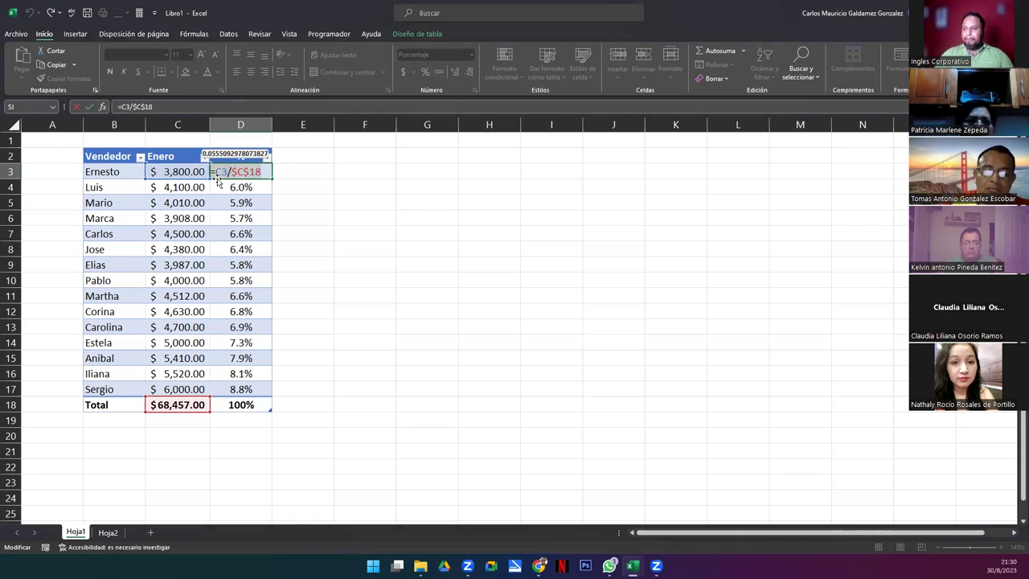
key(BackSpace)
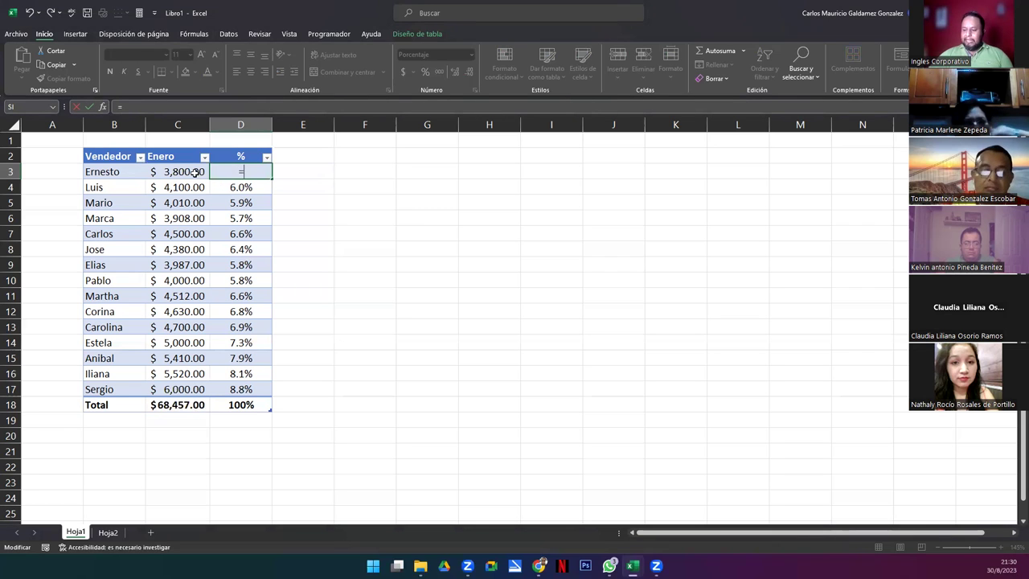
click(195, 172)
text(/)
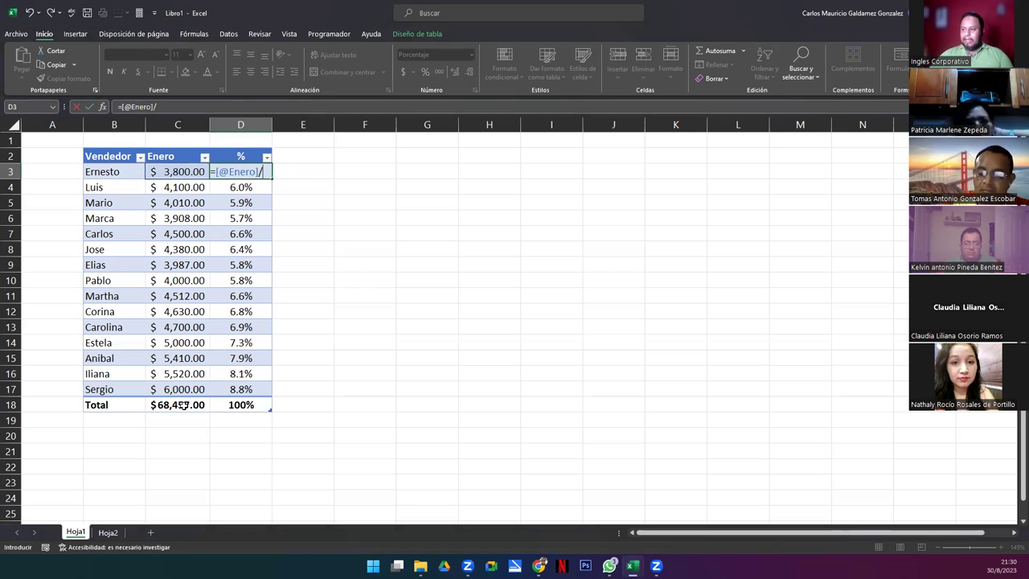
click(184, 405)
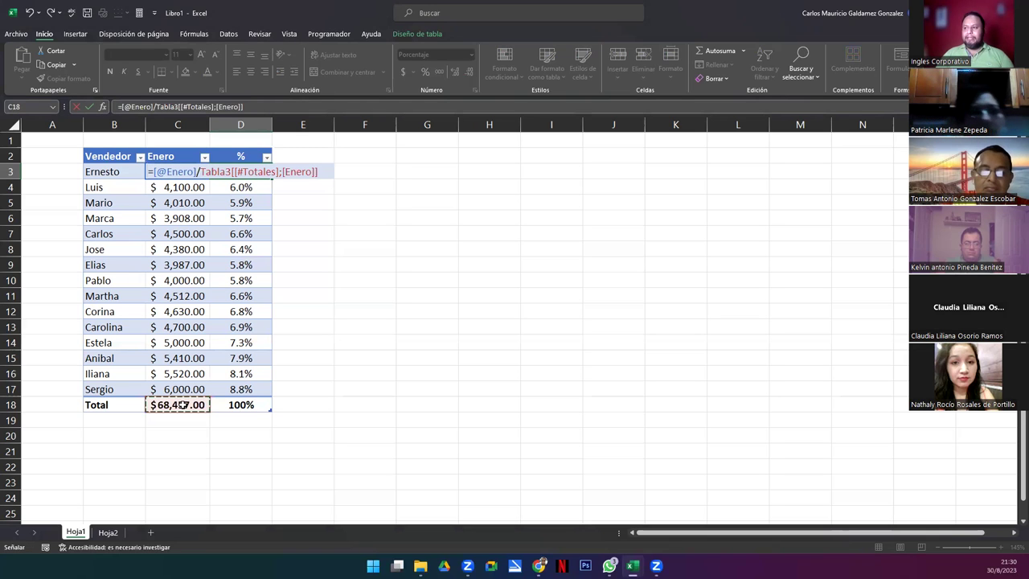
key(Return)
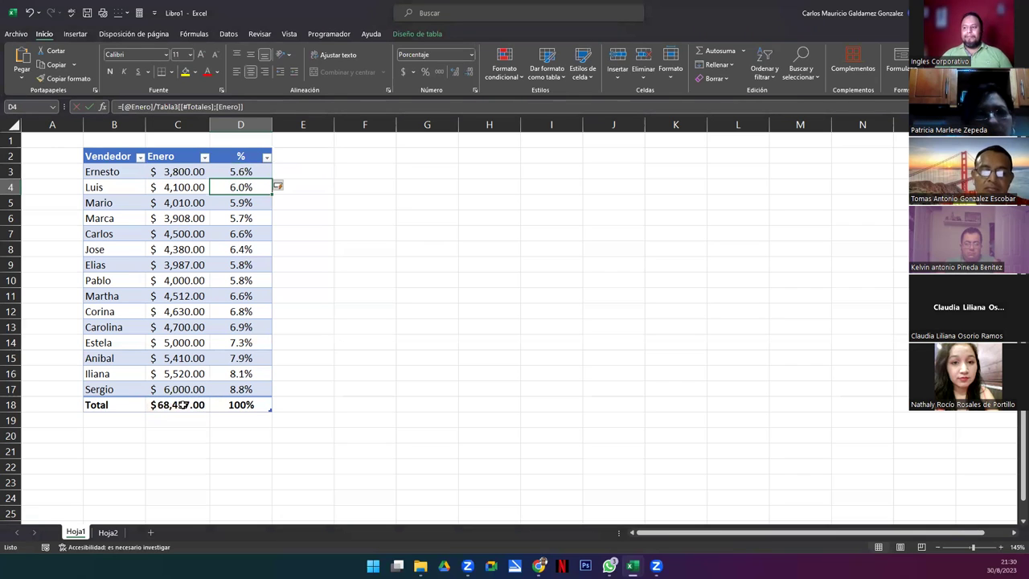
Verify D3, the % total and D14 all use the structured formula.
key(Up)
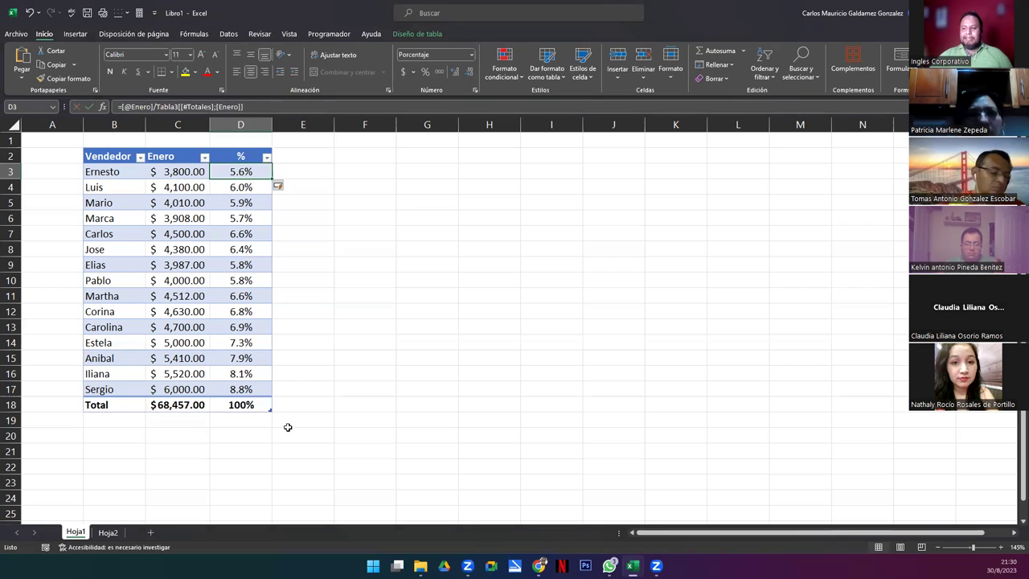
key(ctrl+Down)
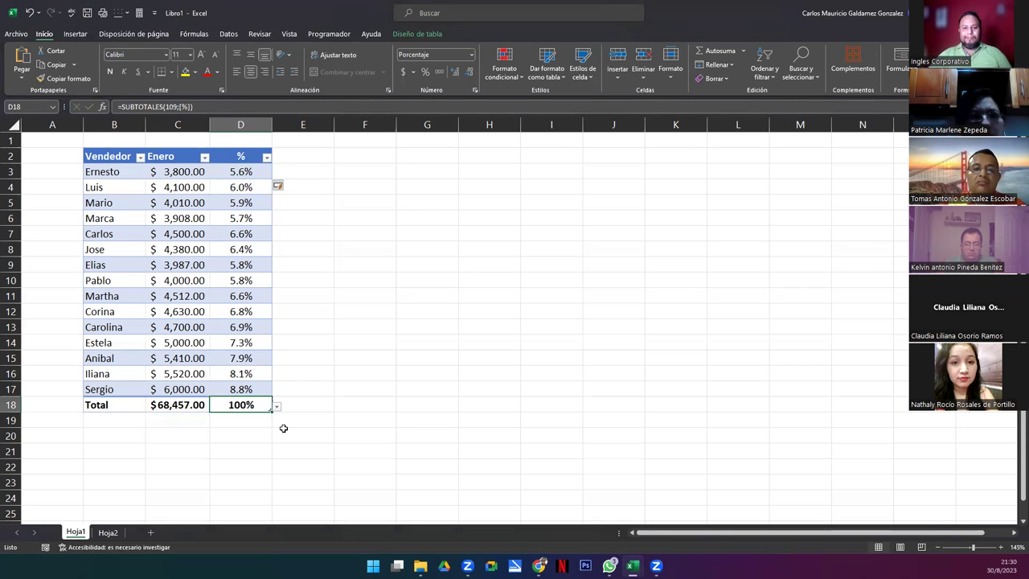
click(216, 342)
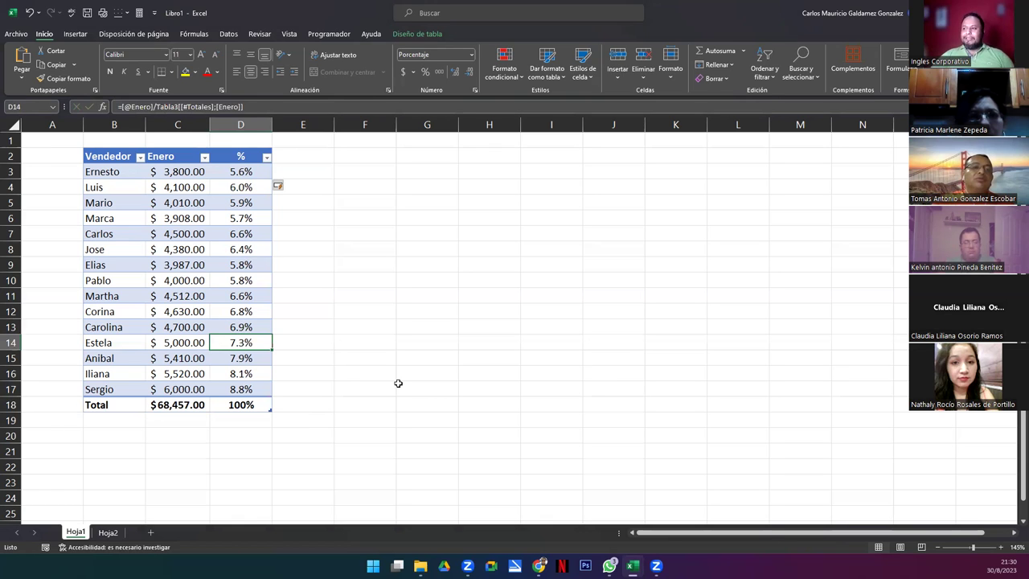
key(ctrl+Up)
key(Right)
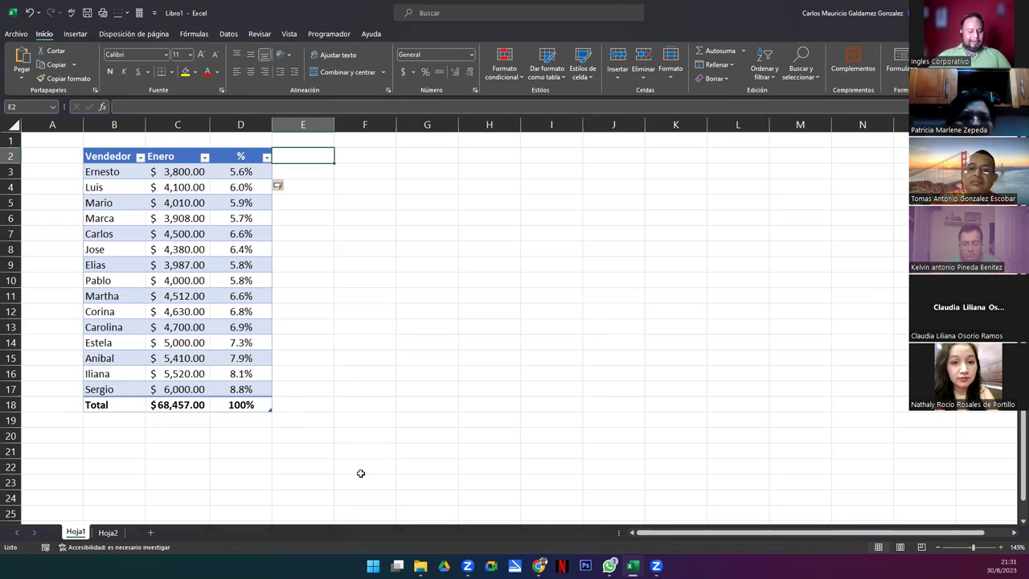
Add a Comisión header in E2 to extend the table, then start a formula in E3.
text(Comisión)
key(Return)
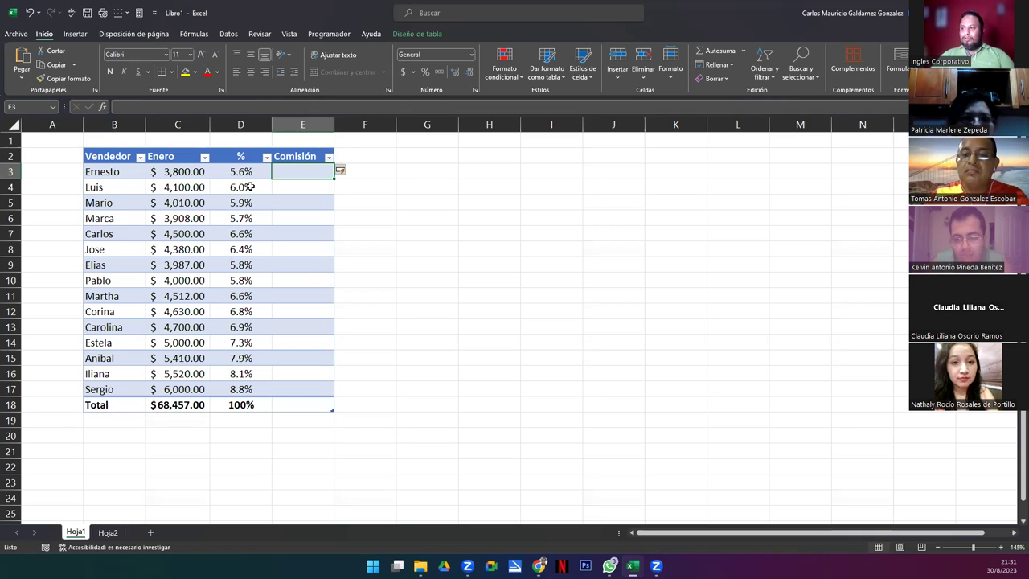
drag(241, 171, 241, 405)
click(241, 406)
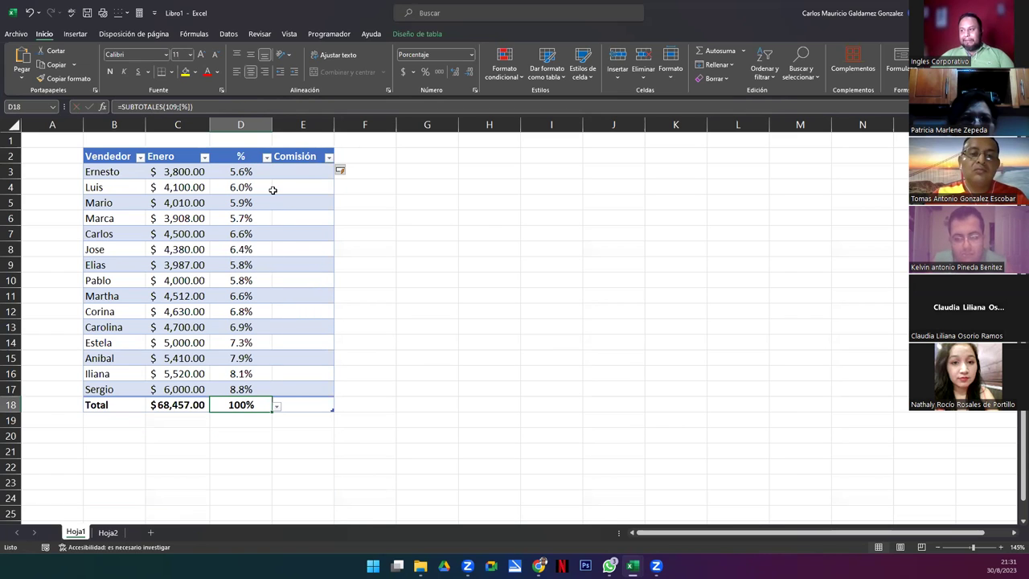
click(302, 171)
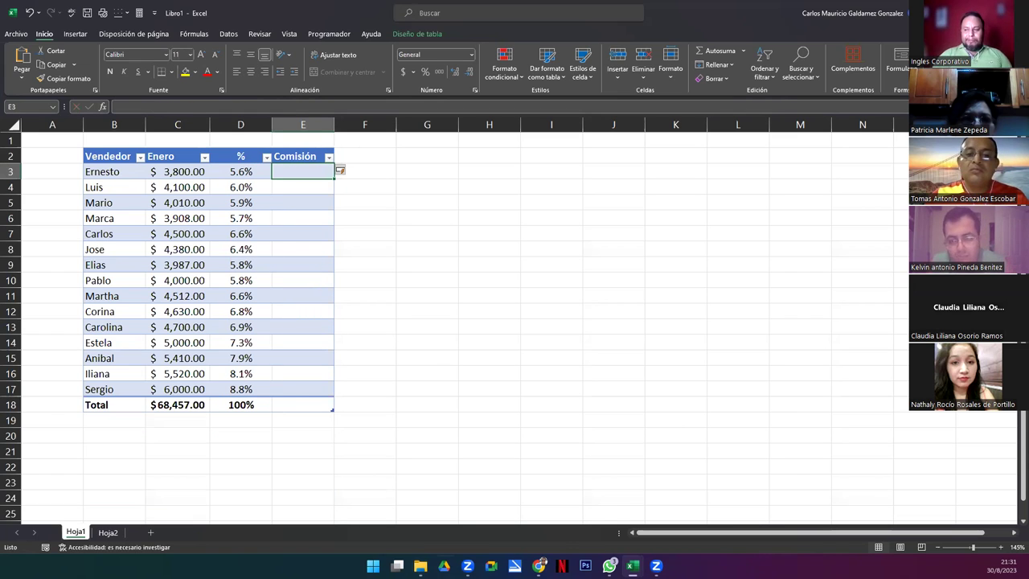
text(=)
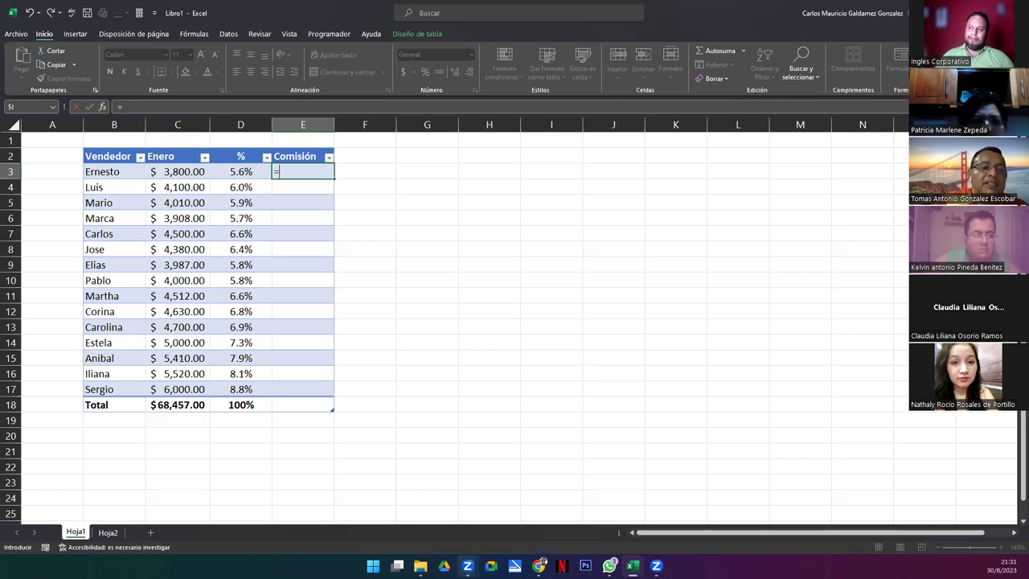
click(177, 171)
text(*)
click(241, 171)
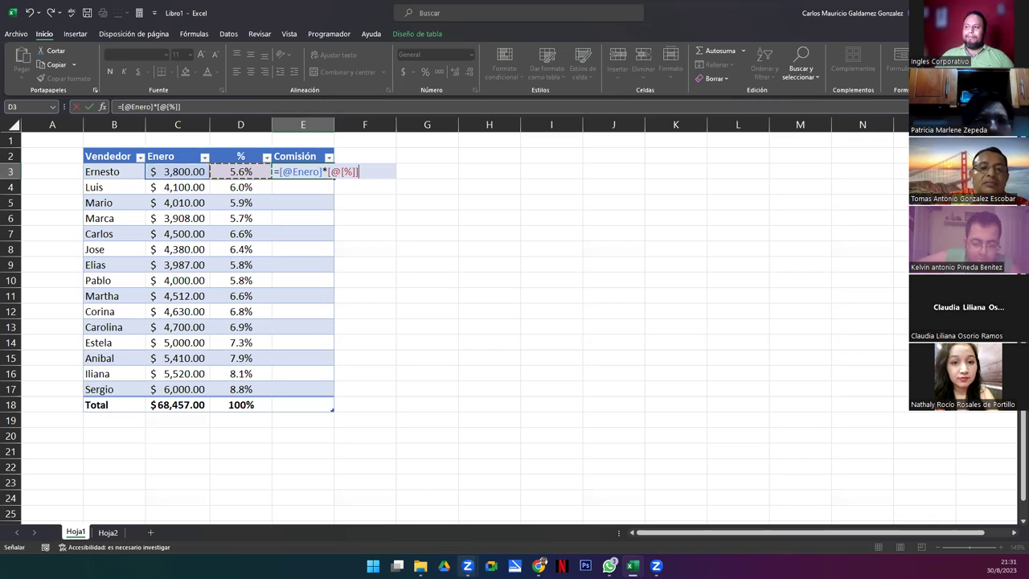
key(Return)
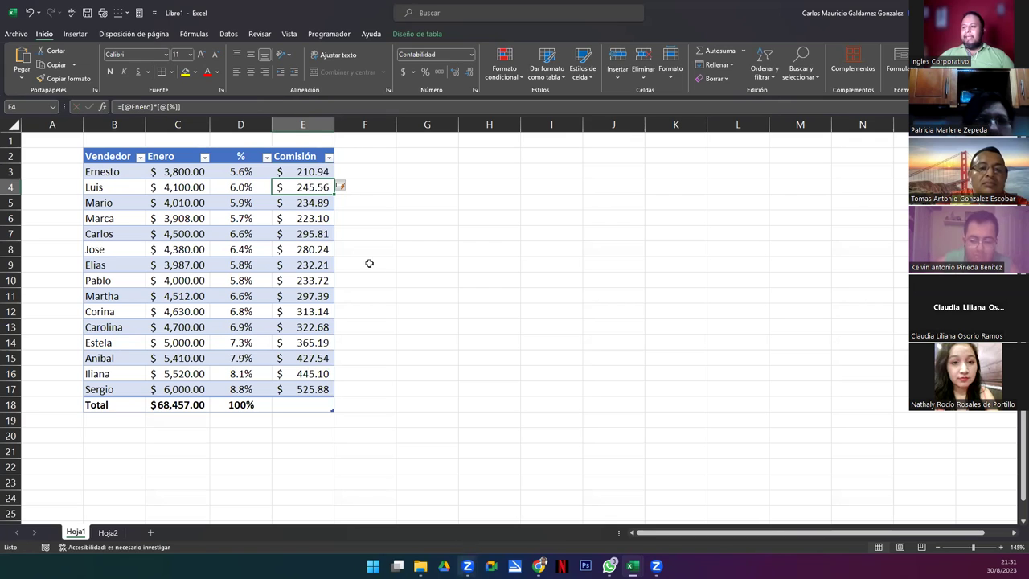
drag(303, 172, 305, 389)
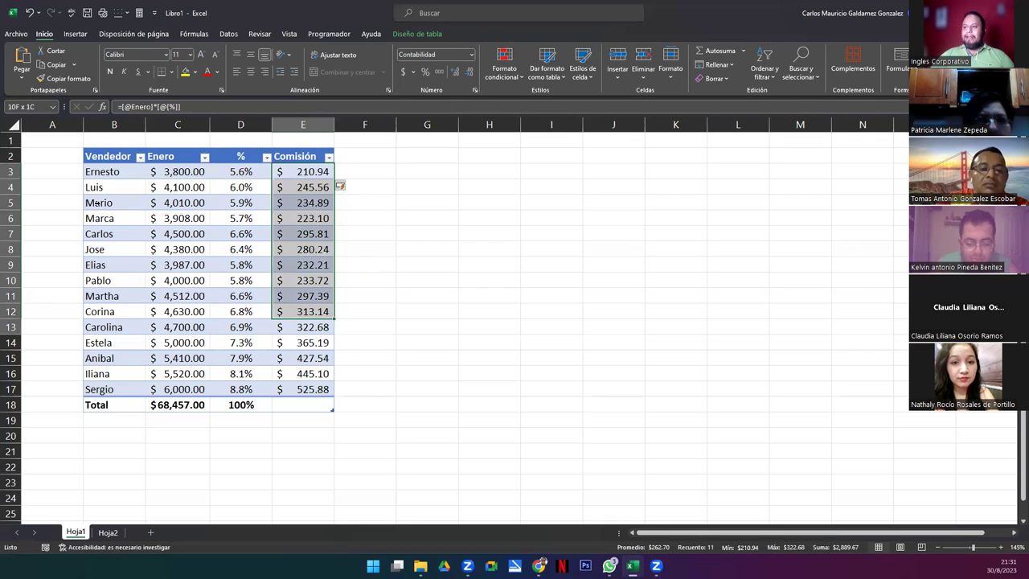
click(289, 176)
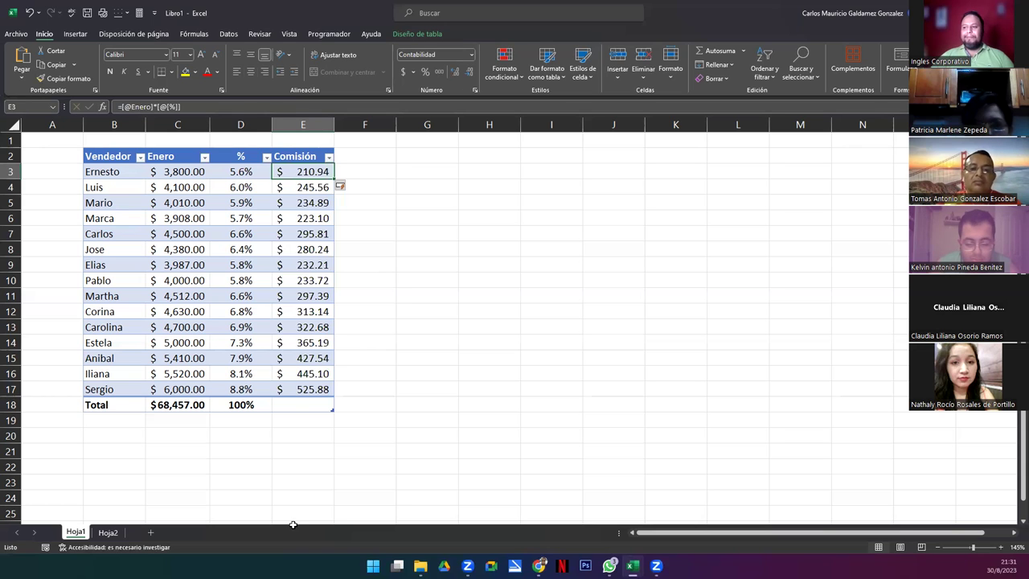
click(264, 375)
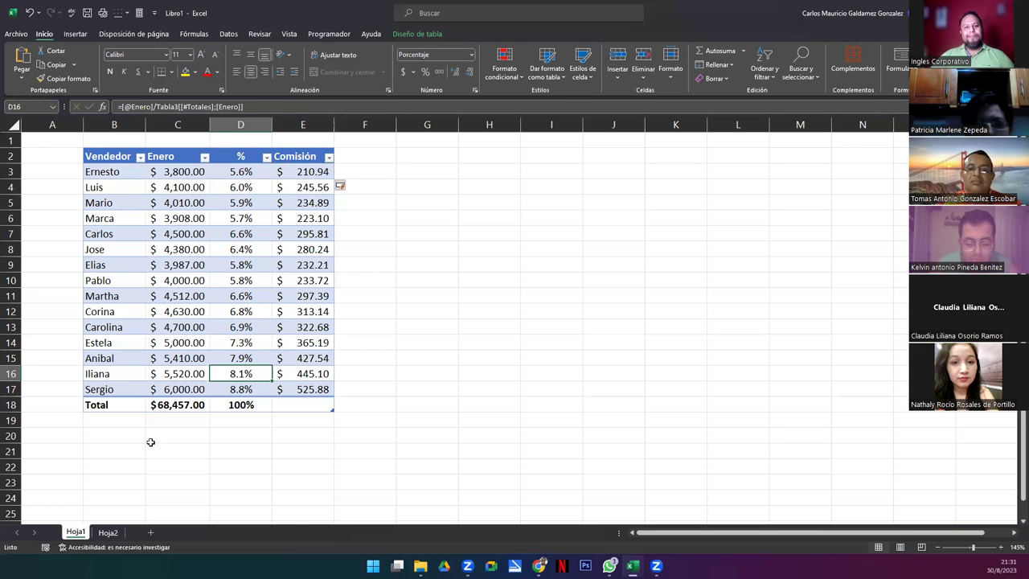
click(302, 404)
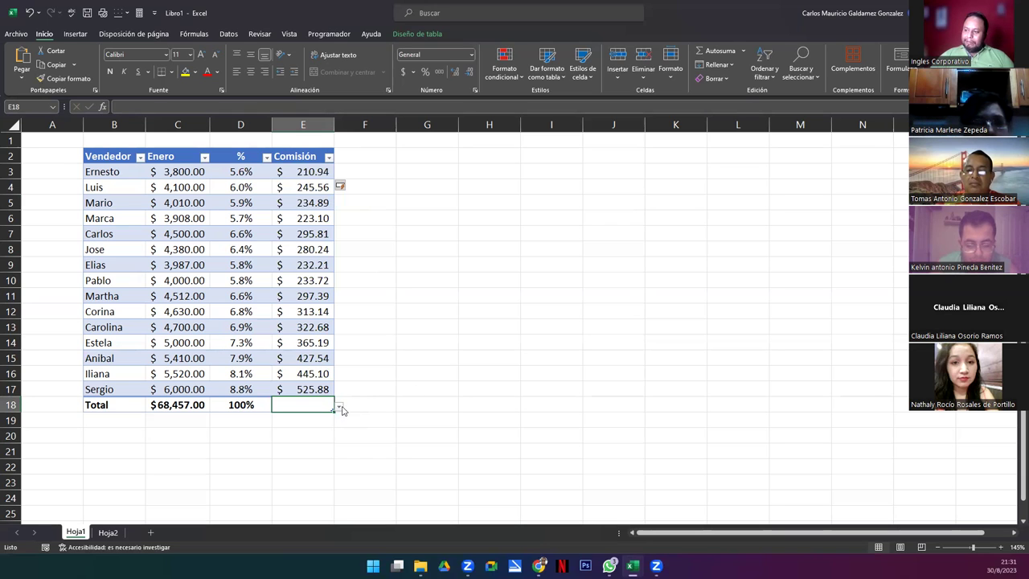
Set the Comisión total in E18 to Suma, giving $4,653.38.
click(418, 37)
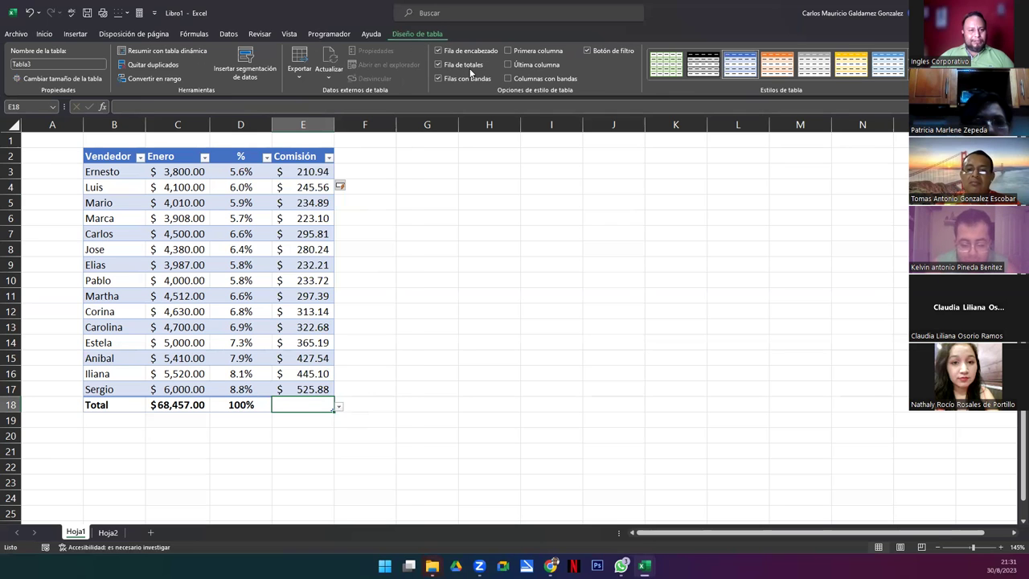
click(339, 408)
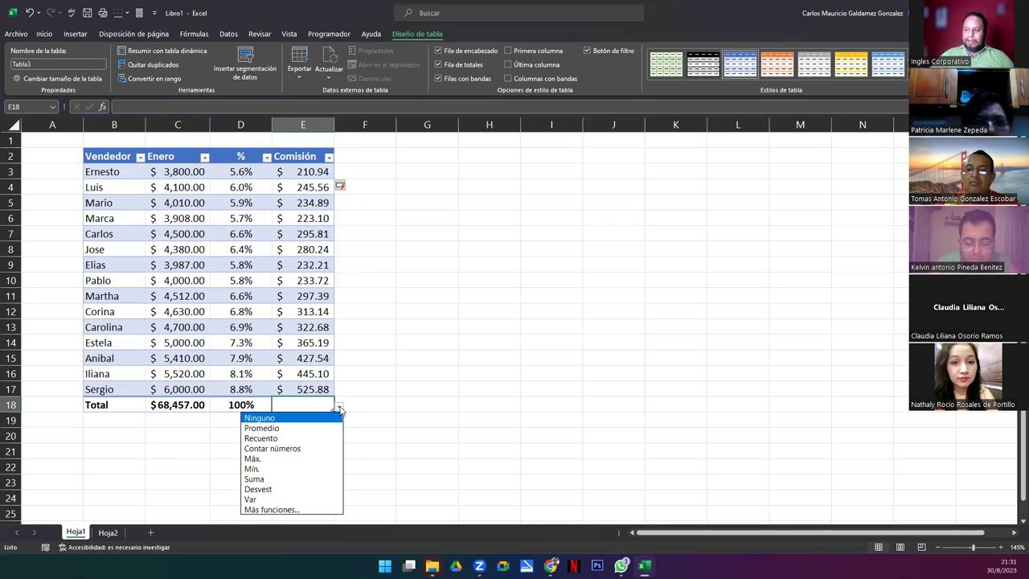
click(273, 479)
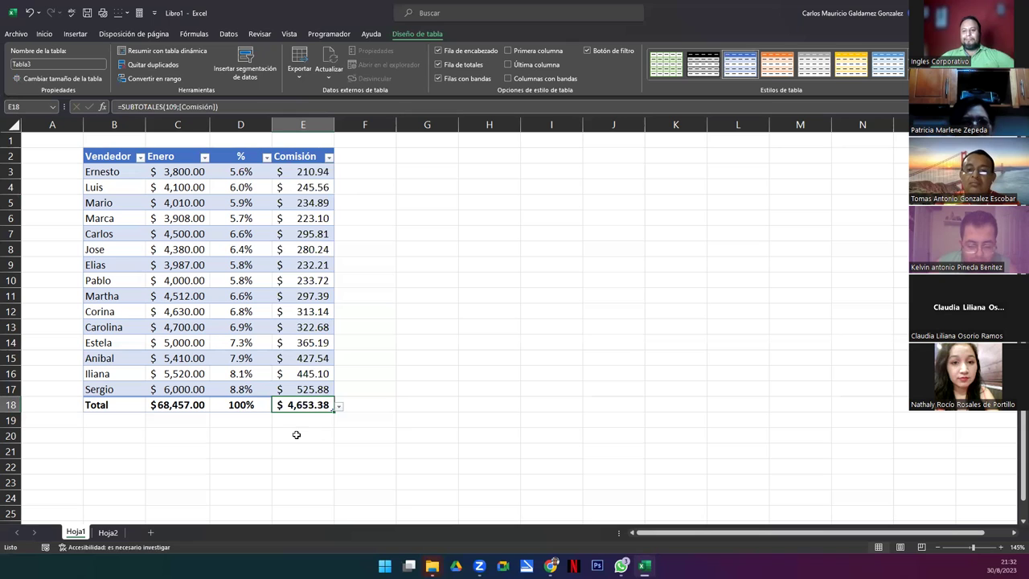
click(210, 246)
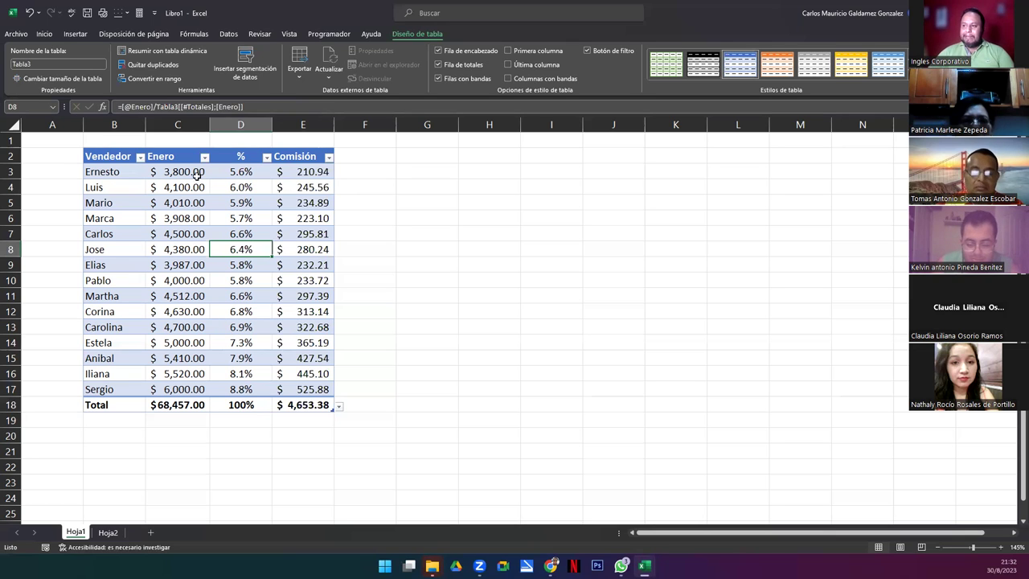
Review the formulas in C3, D3 and E3 and select the Enero values C3:C17.
click(172, 178)
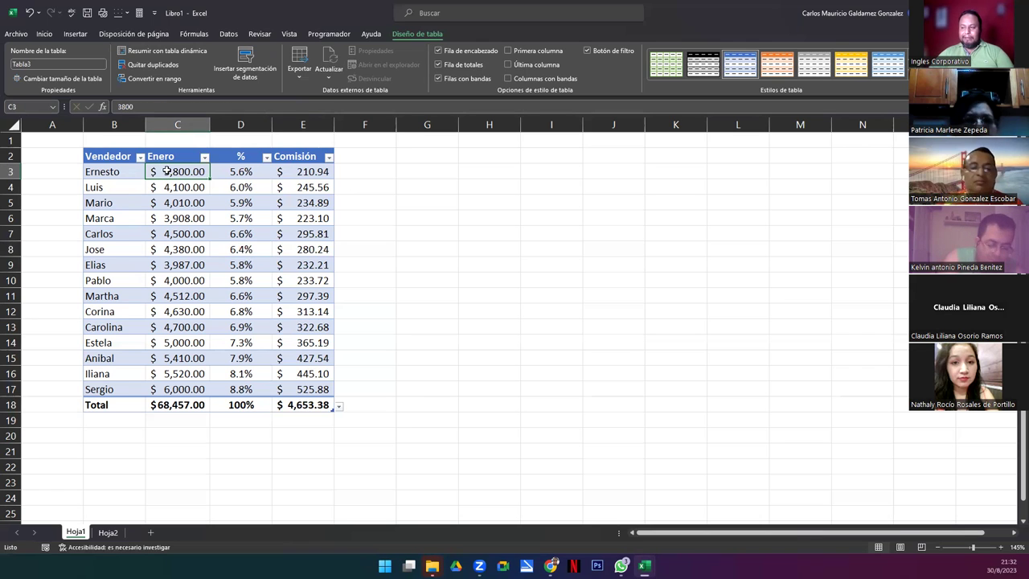
click(241, 173)
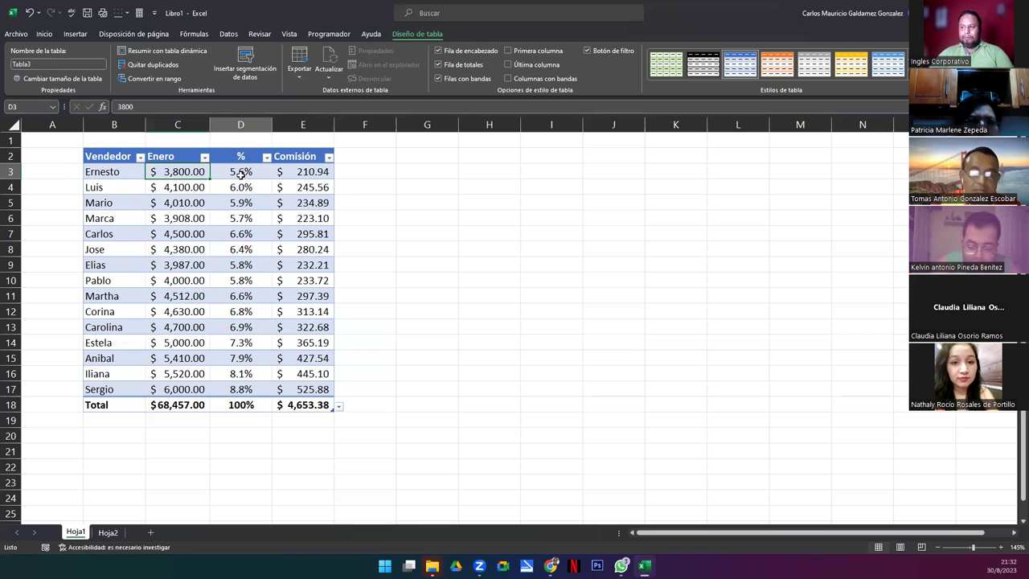
click(291, 174)
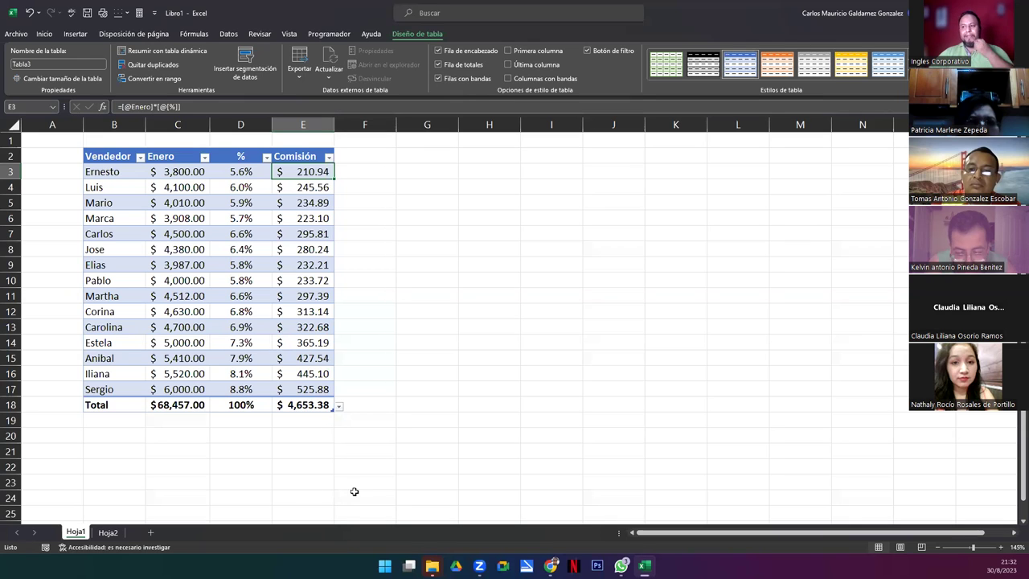
drag(191, 387, 173, 169)
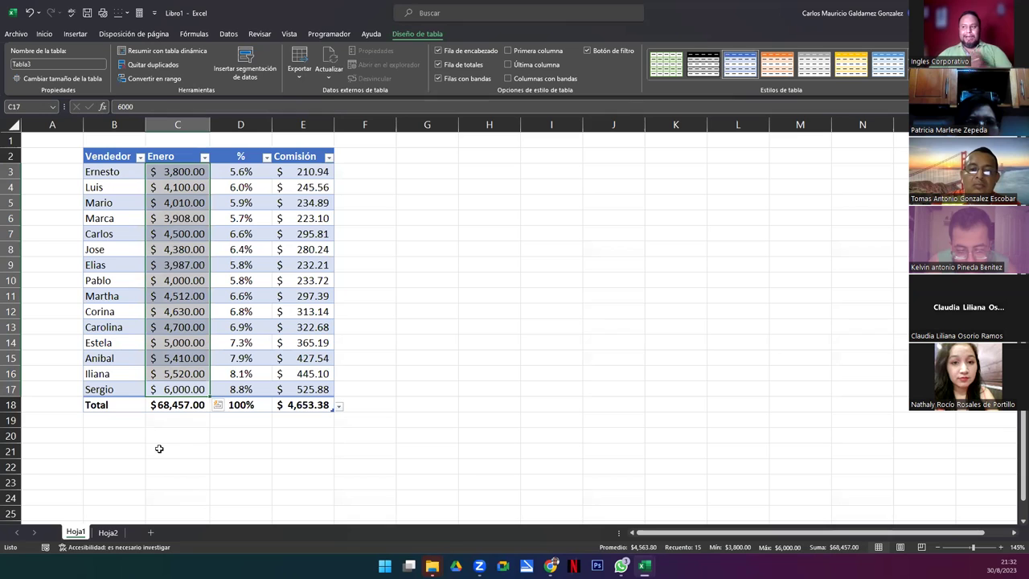
Change C3's Enero sale to 4800 and check the recalculated % and Comisión values.
click(172, 172)
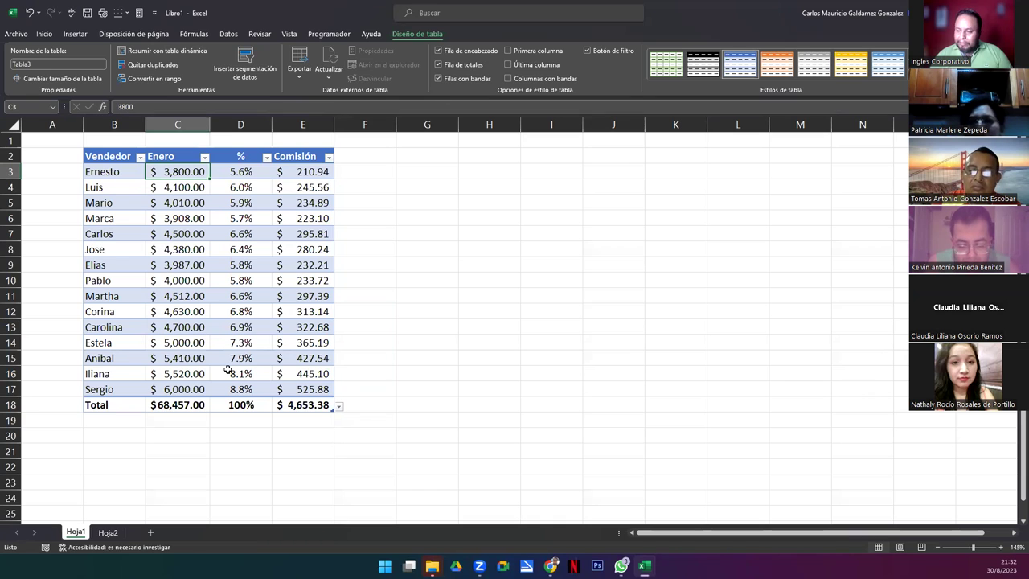
text(4800)
key(Return)
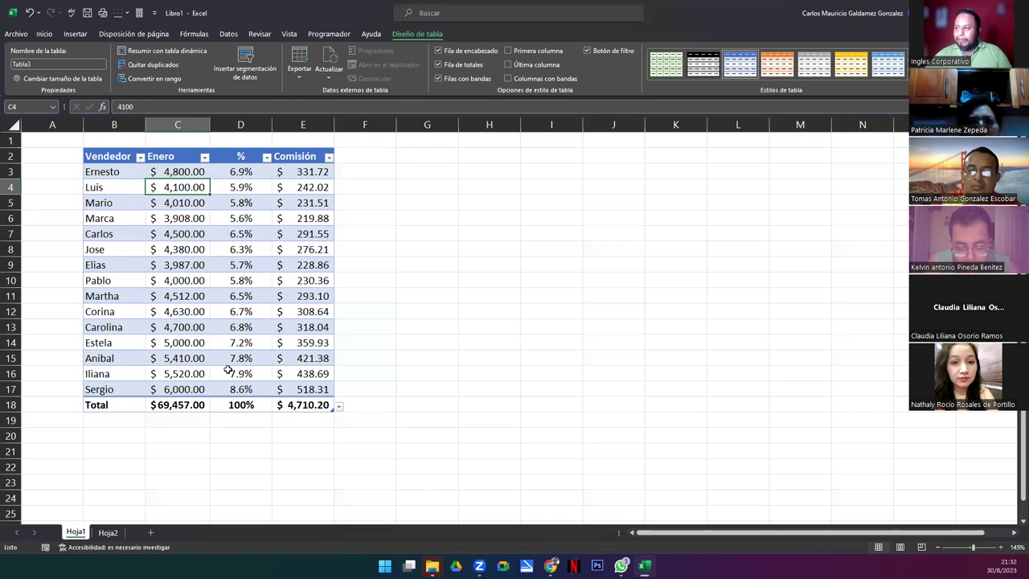
click(230, 171)
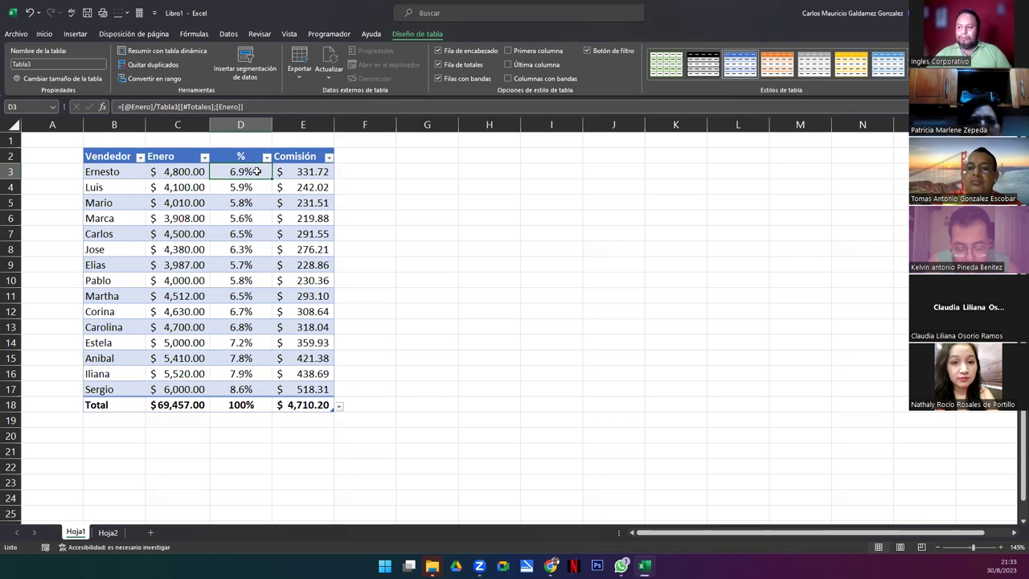
click(171, 174)
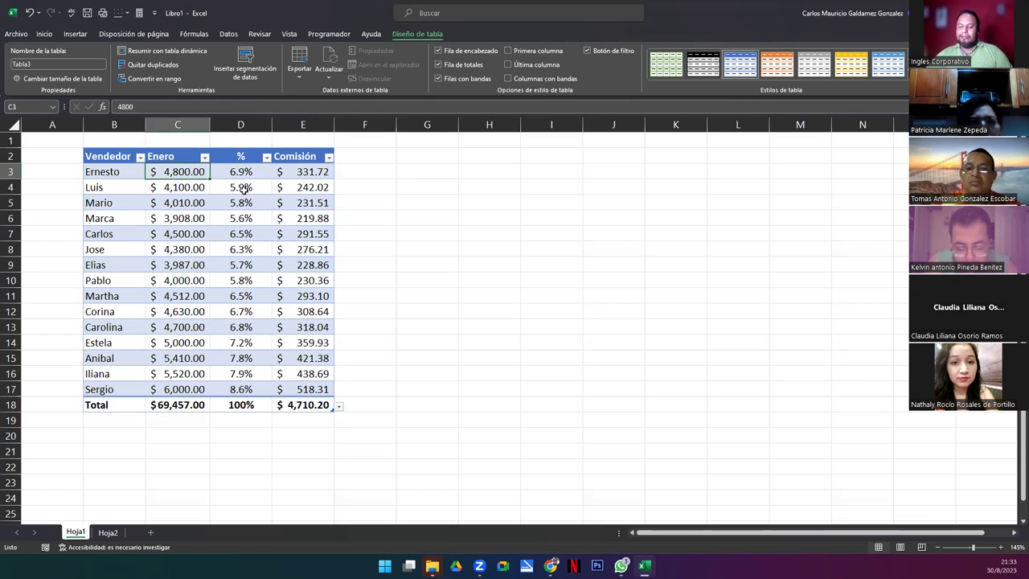
click(310, 176)
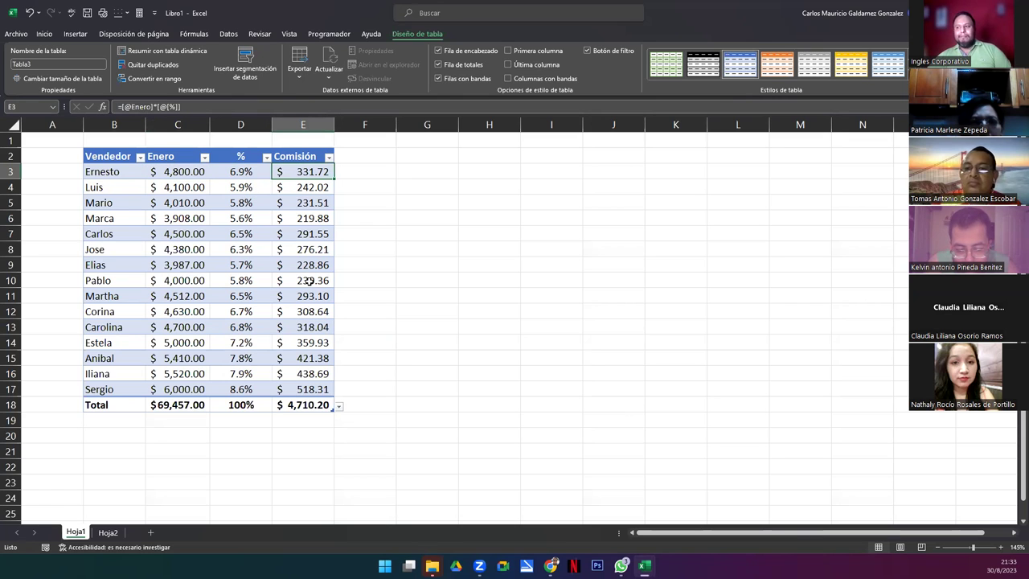
click(286, 216)
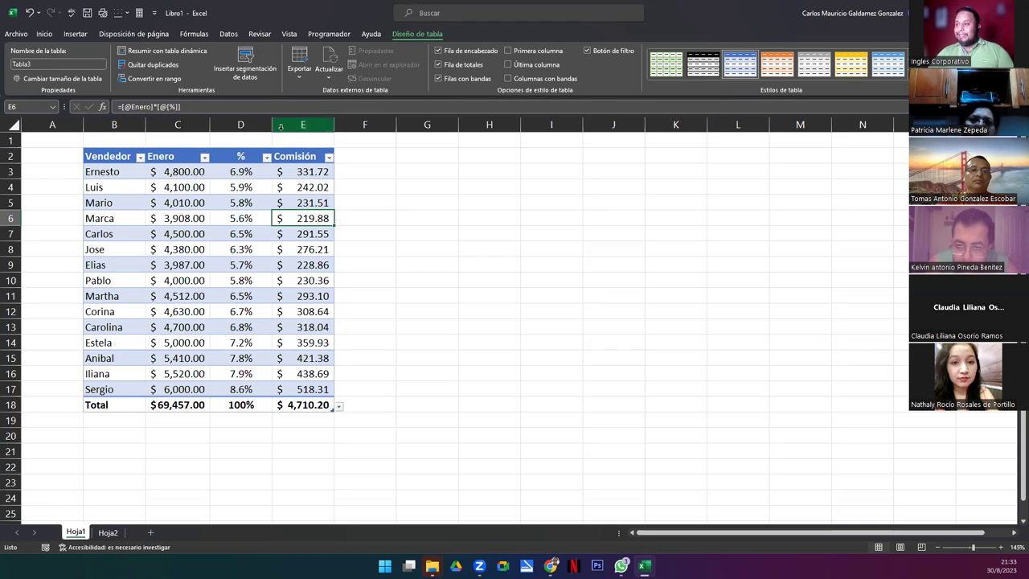
Widen column D and select the % values D3:D17.
drag(271, 126, 293, 131)
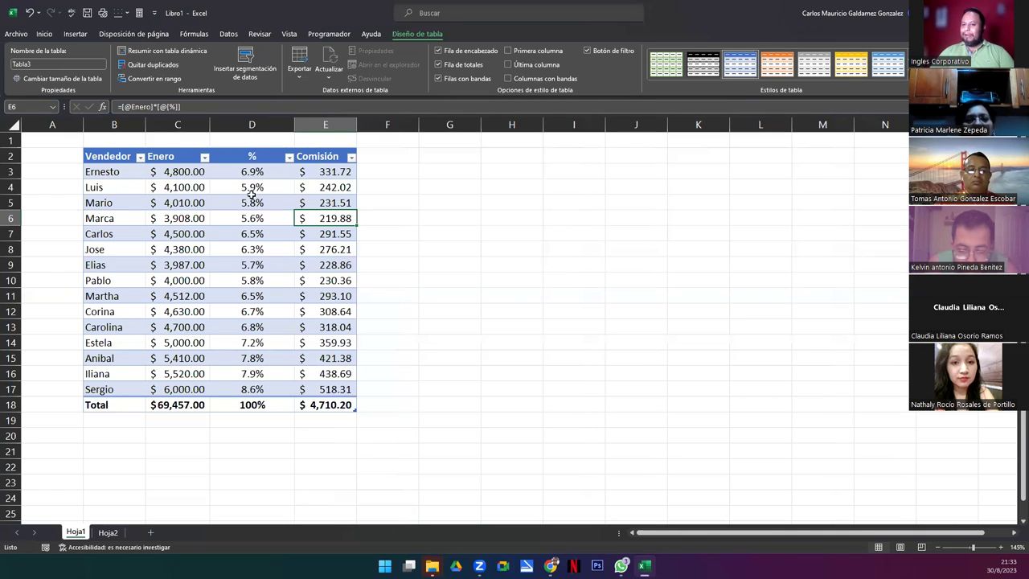
drag(238, 172, 256, 392)
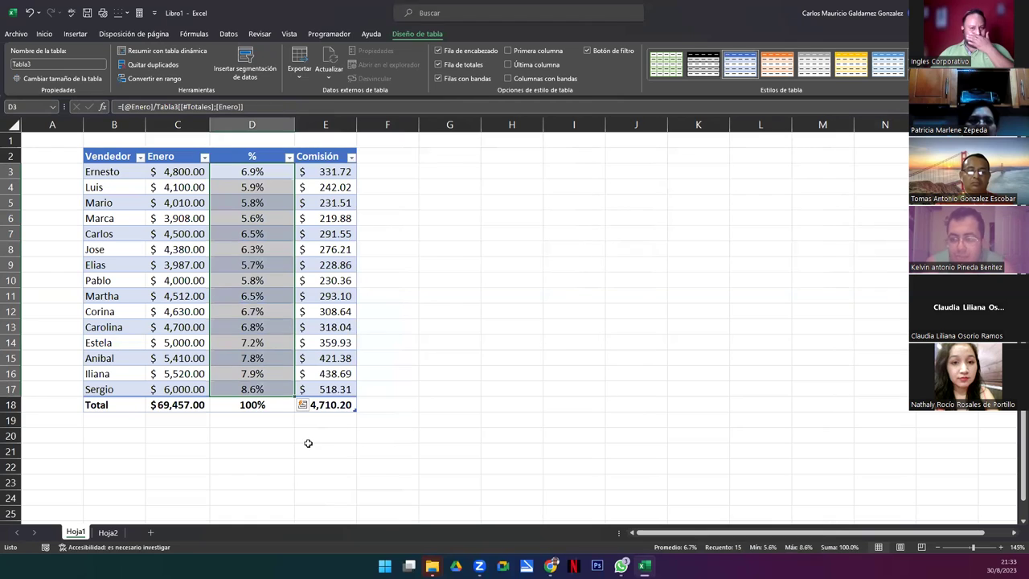
click(45, 34)
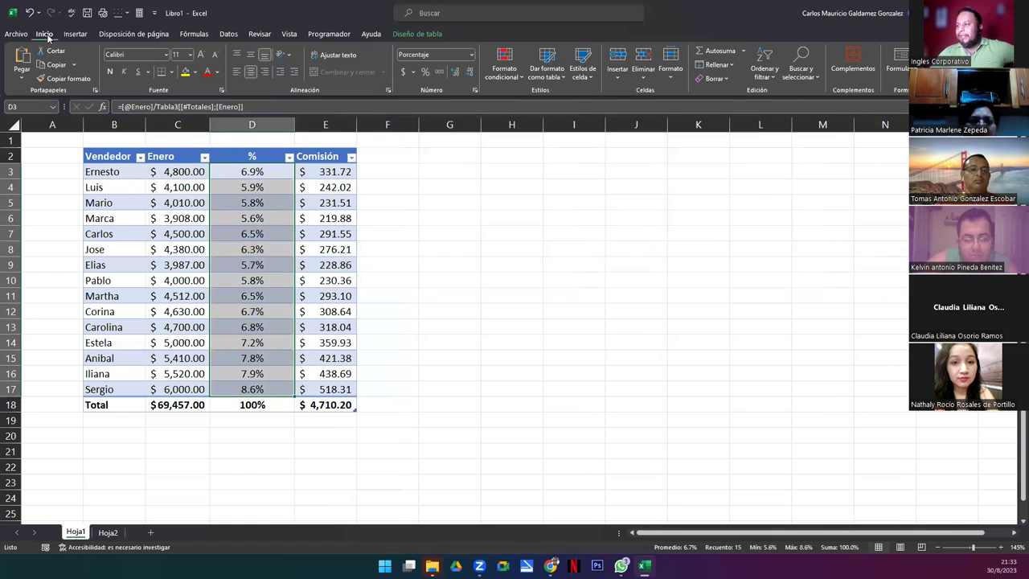
Apply pink gradient-fill data bars to the % values via Formato condicional.
click(503, 78)
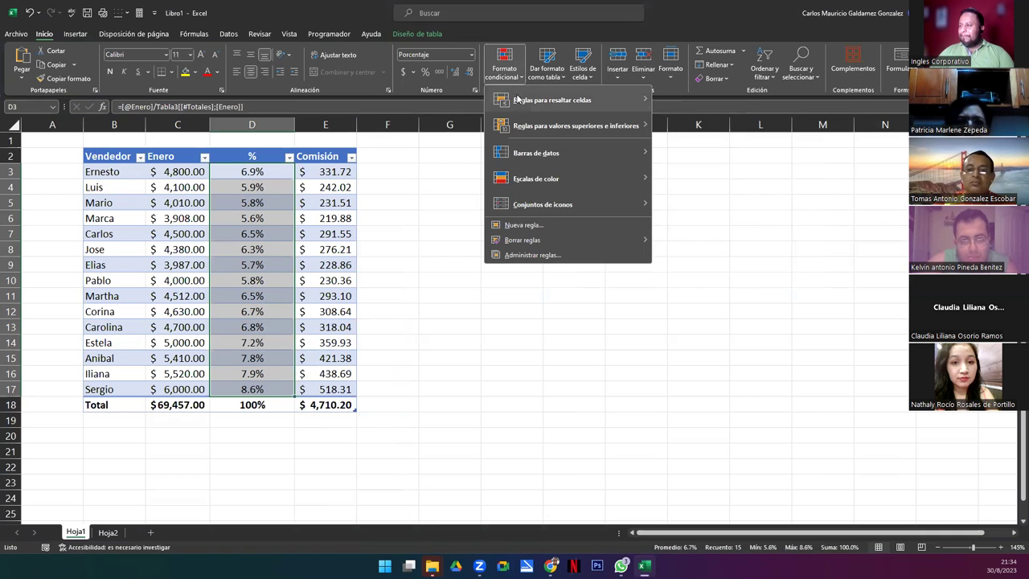
mouse_move(536, 153)
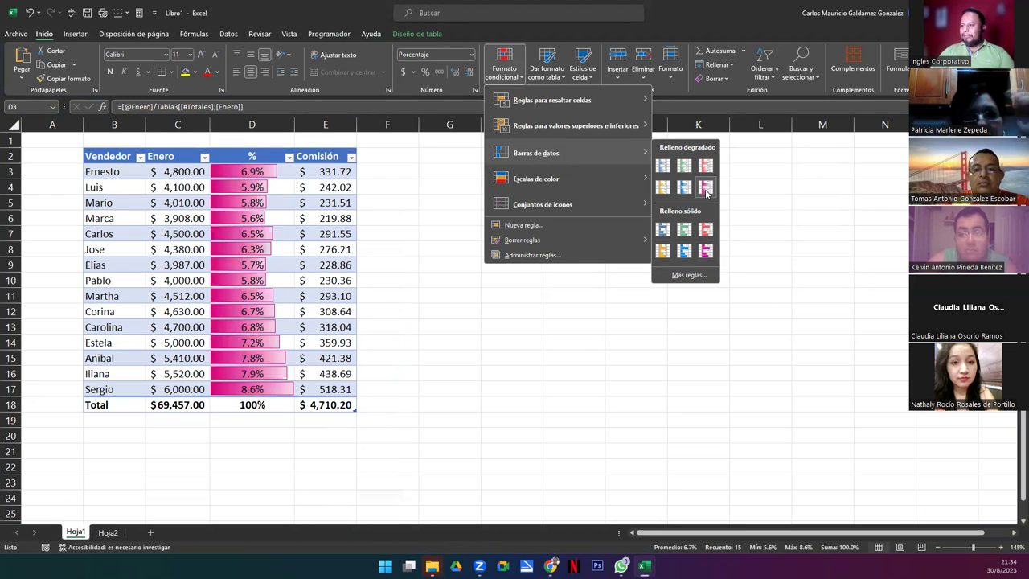
click(706, 188)
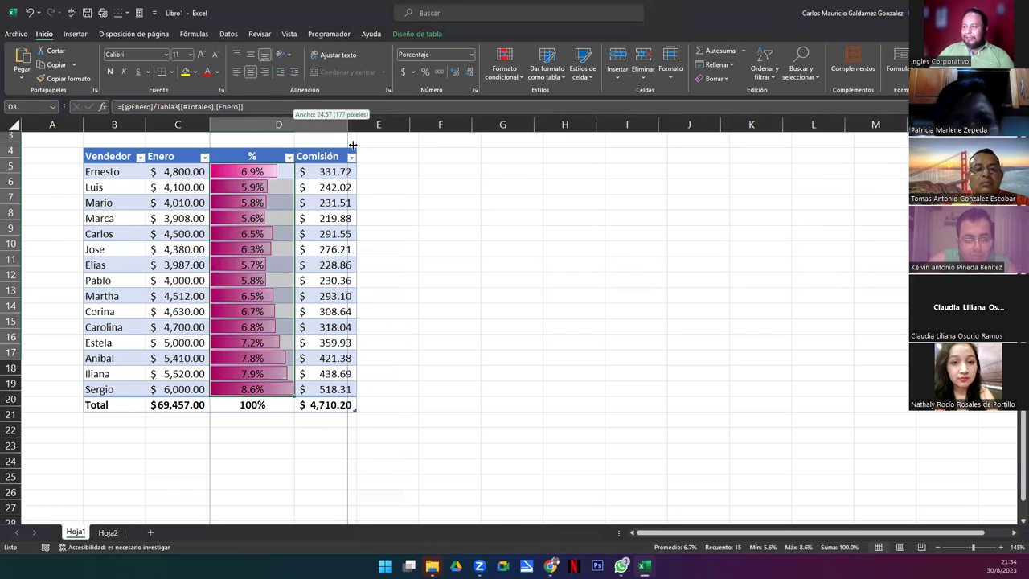
Widen and auto-fit column D so the pink % data bars fill more of each cell.
drag(293, 127, 352, 127)
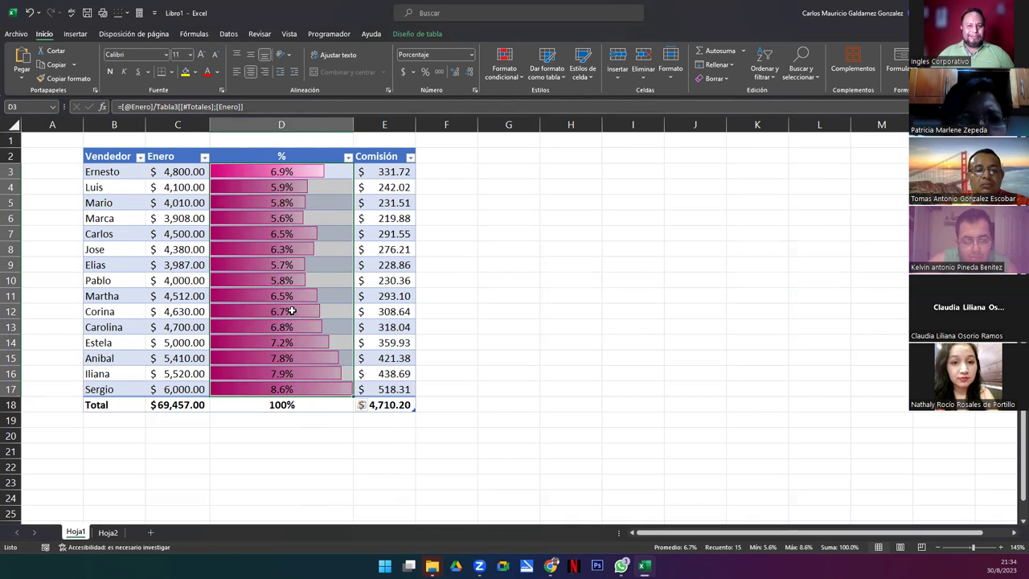
double_click(353, 125)
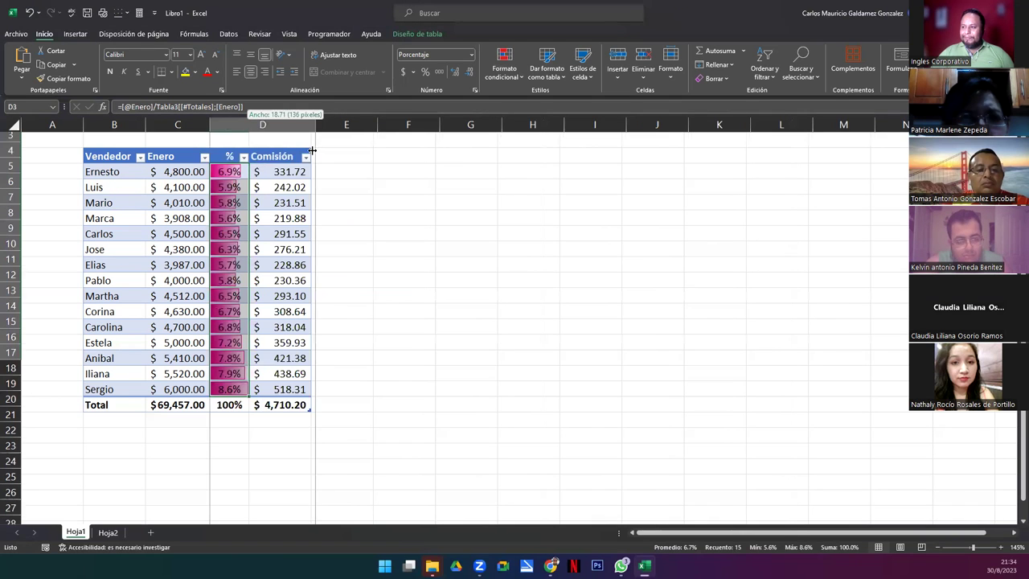
drag(250, 124, 315, 125)
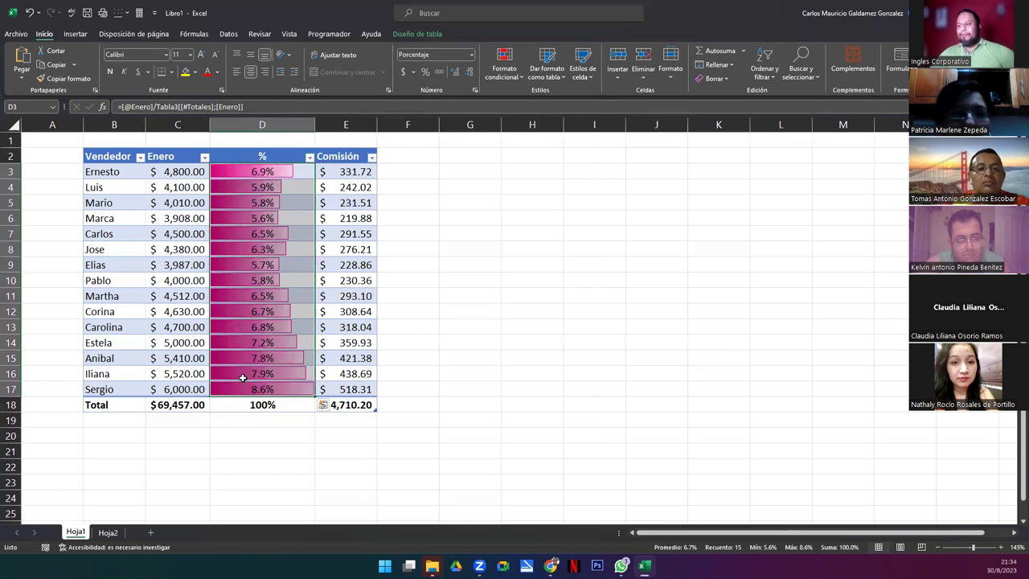
click(253, 392)
click(161, 389)
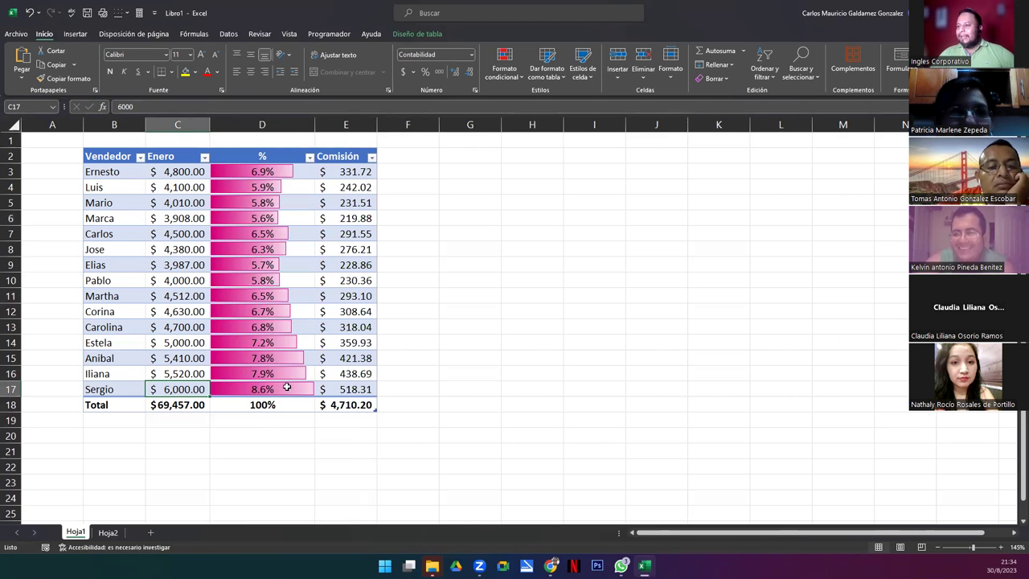
click(130, 267)
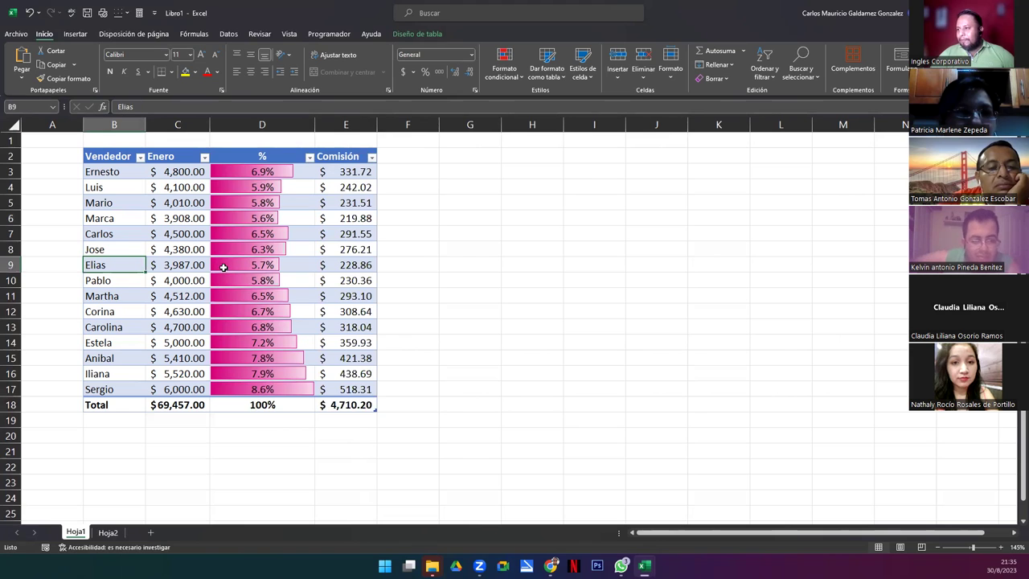
click(103, 217)
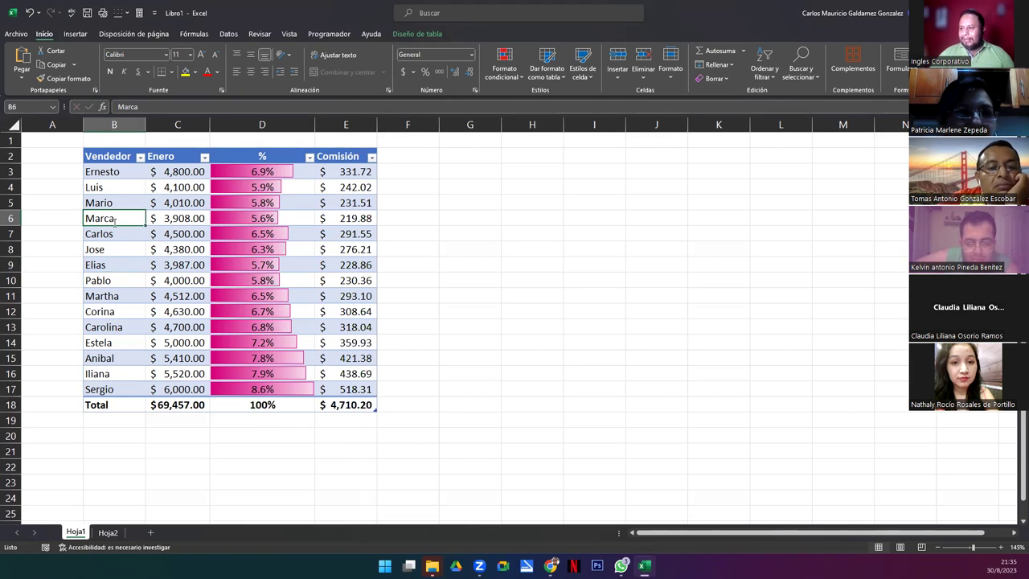
double_click(104, 217)
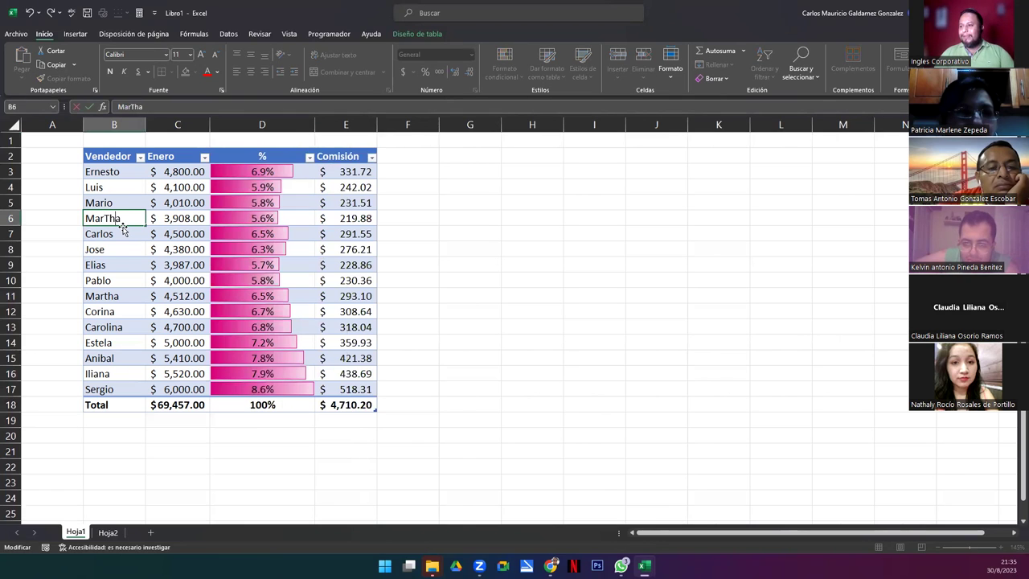
text(th)
key(Return)
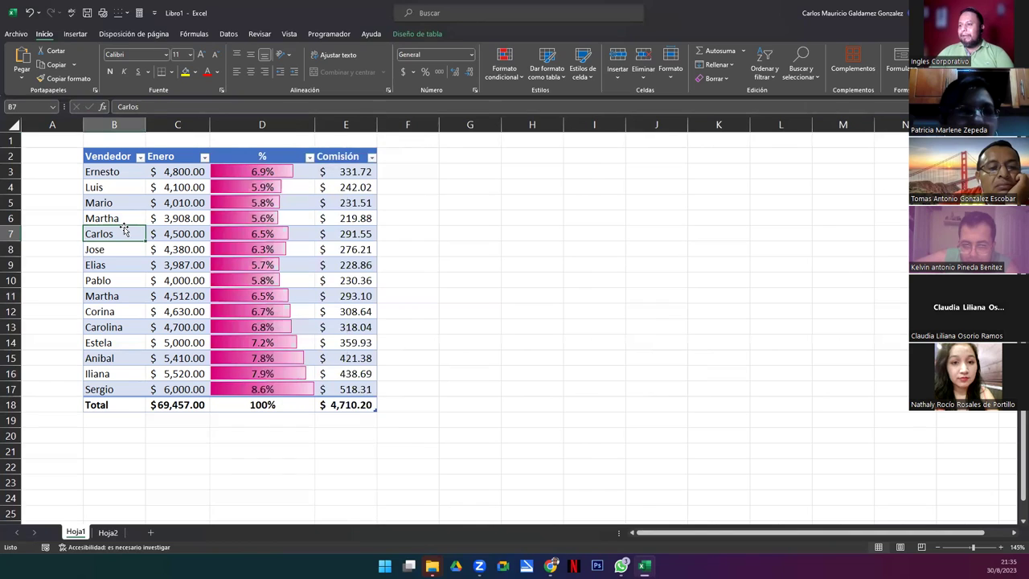
click(128, 218)
click(165, 220)
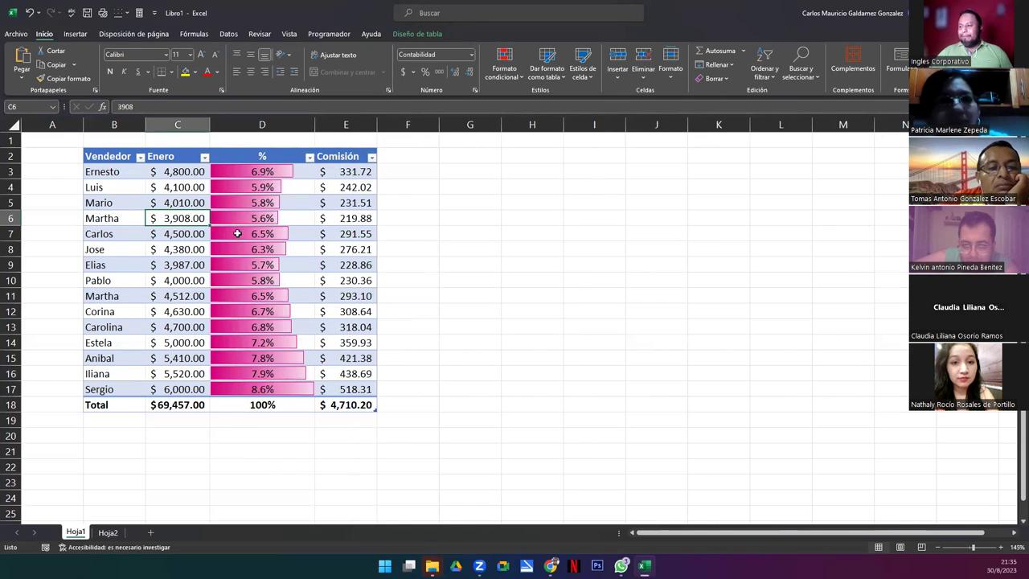
click(241, 220)
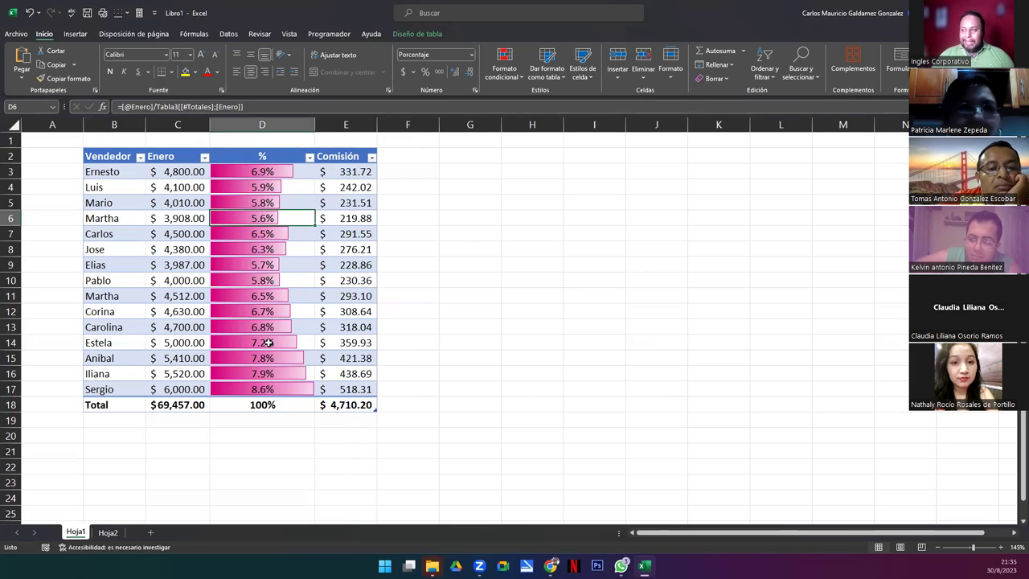
Widen column E and apply the 3-triangles icon set to commissions E3:E17.
drag(376, 124, 416, 125)
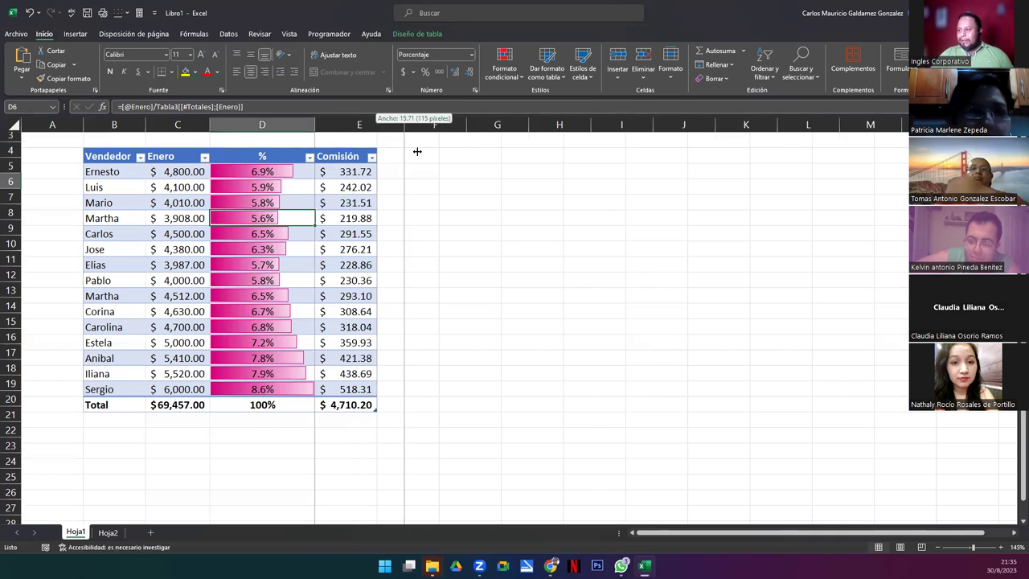
drag(350, 171, 366, 392)
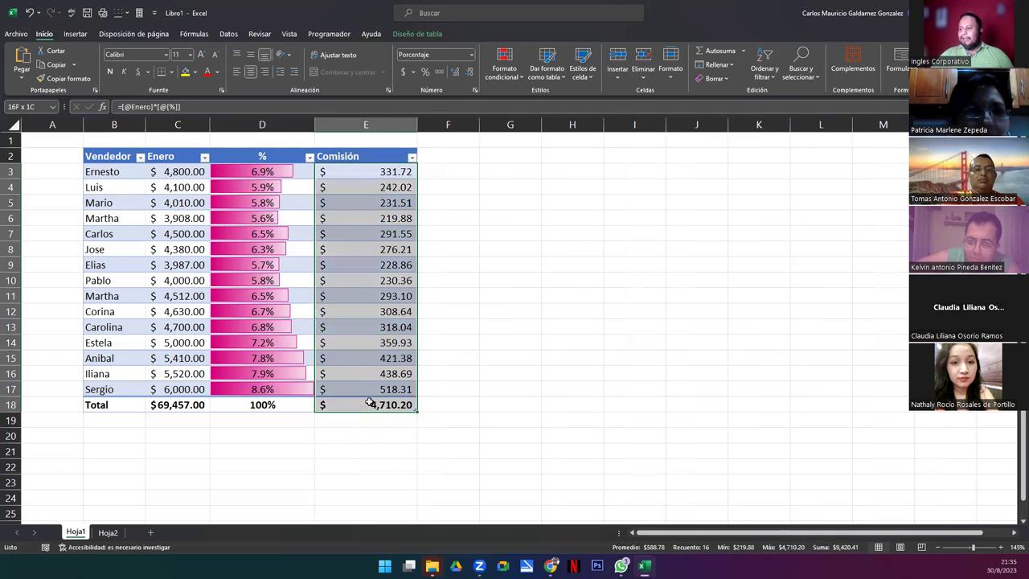
click(504, 69)
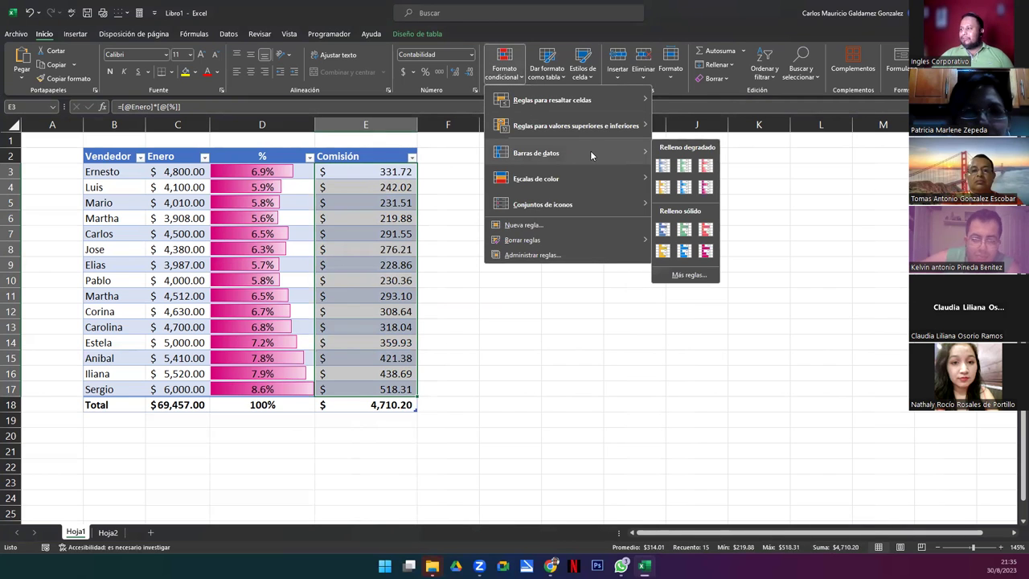
mouse_move(542, 204)
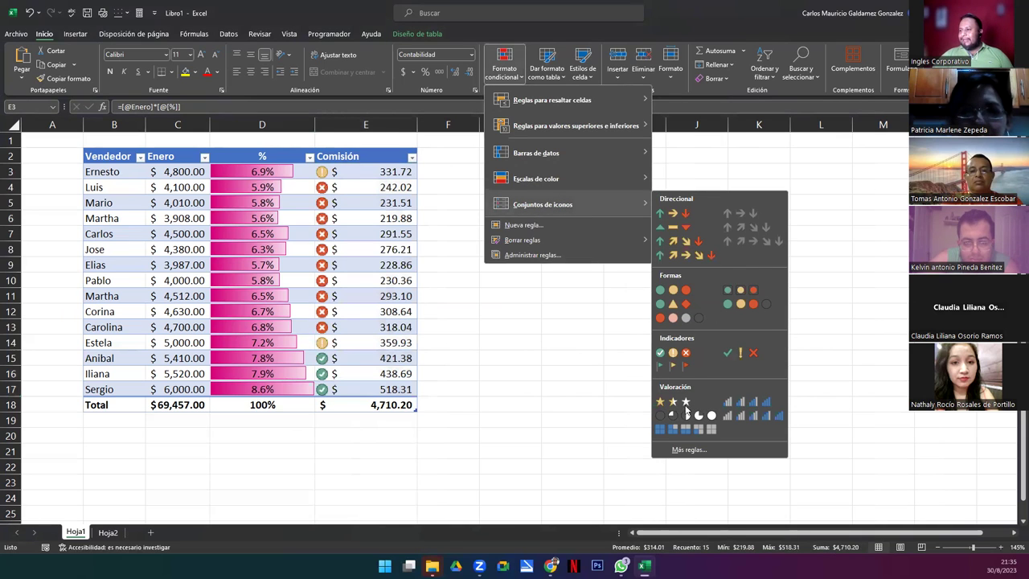
click(676, 231)
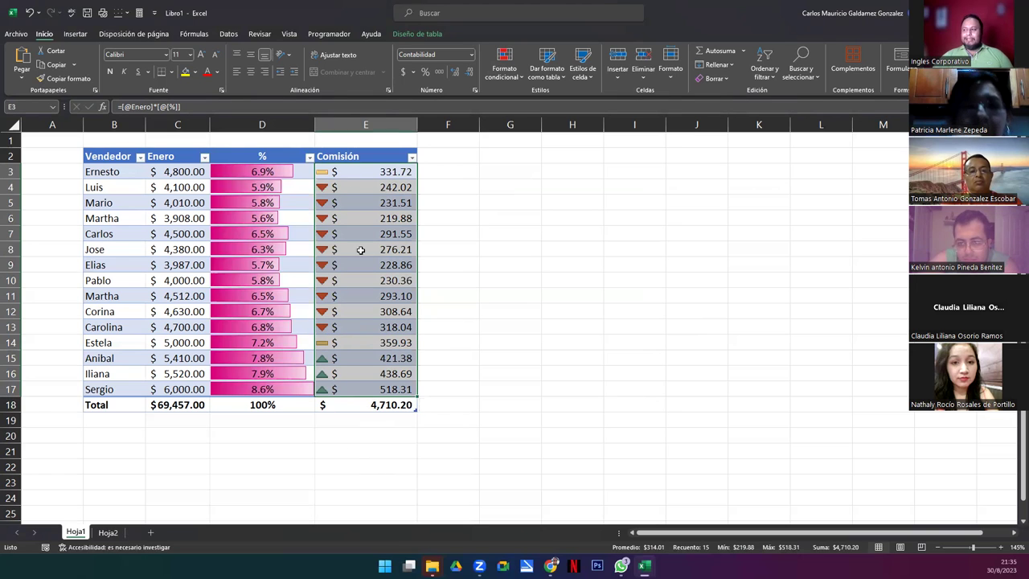
Review which commissions and vendors got red or green arrows, then reselect E3:E17.
click(368, 190)
drag(362, 222, 367, 326)
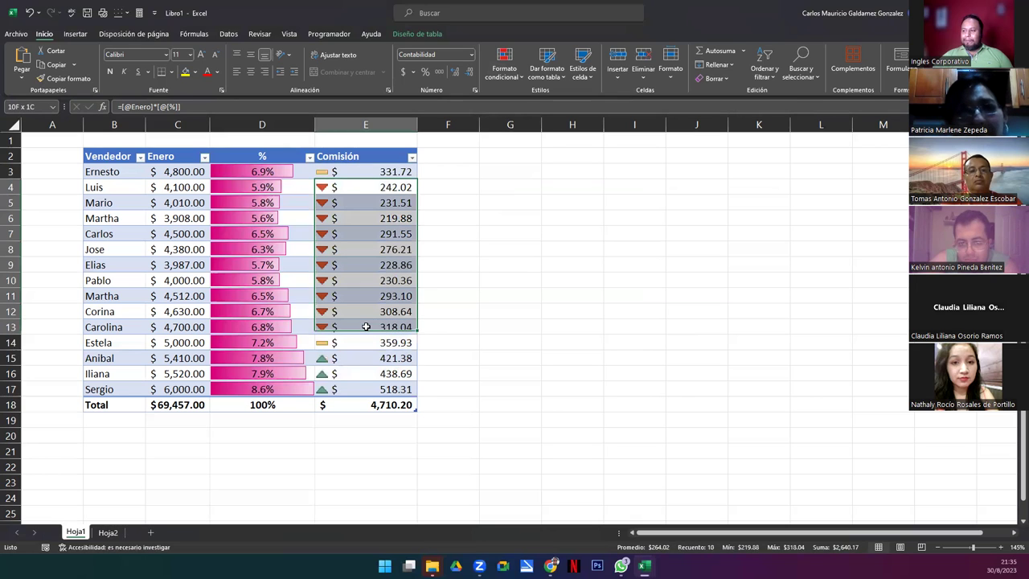
drag(97, 190, 127, 330)
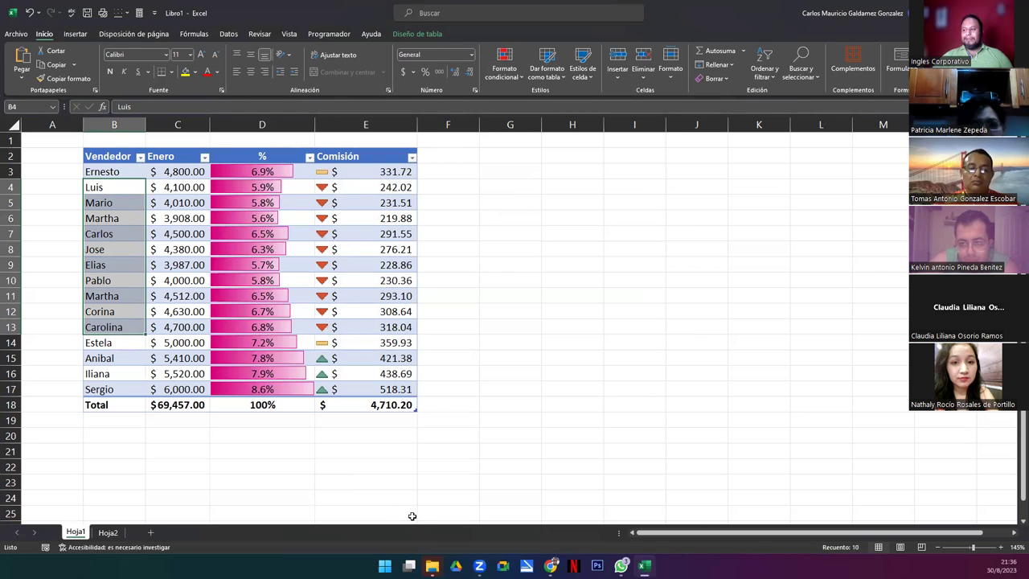
click(345, 343)
key(ctrl+Up)
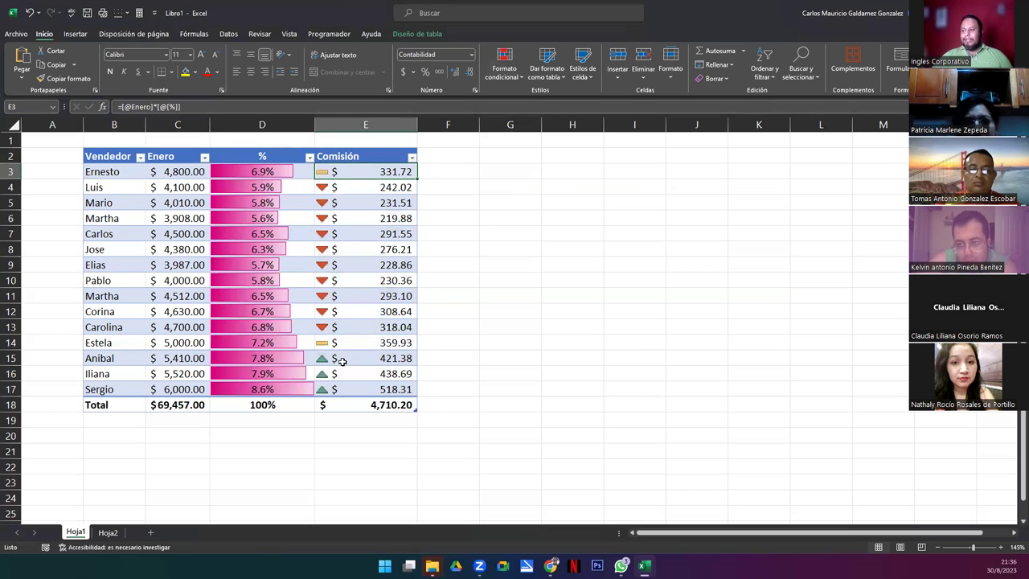
drag(350, 362, 366, 389)
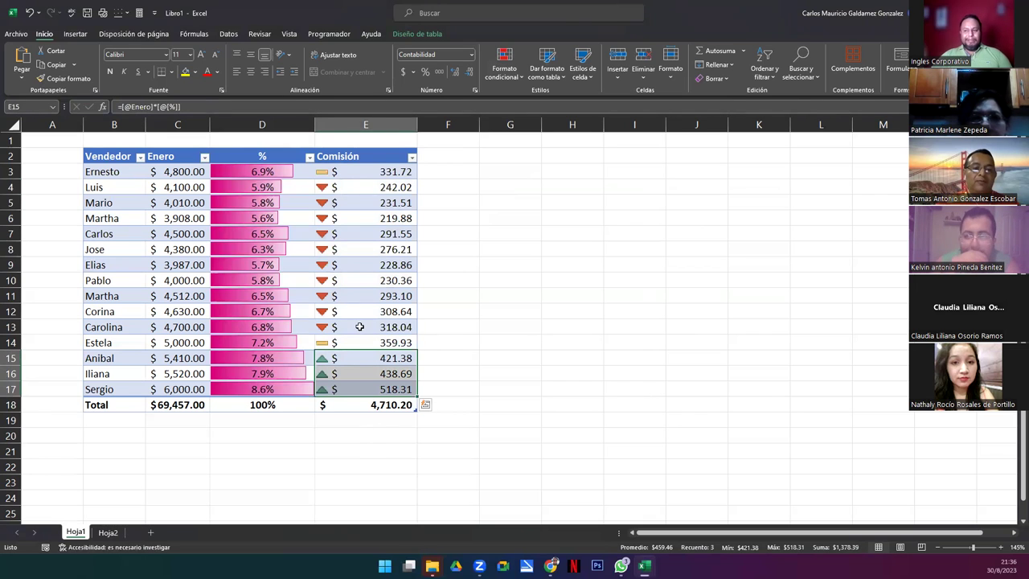
click(398, 327)
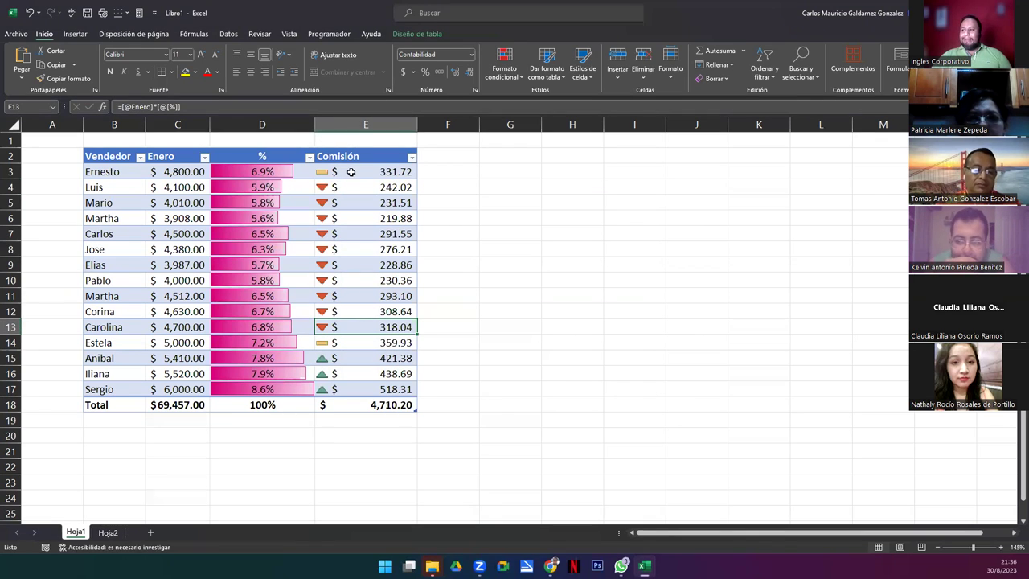
drag(351, 172, 366, 389)
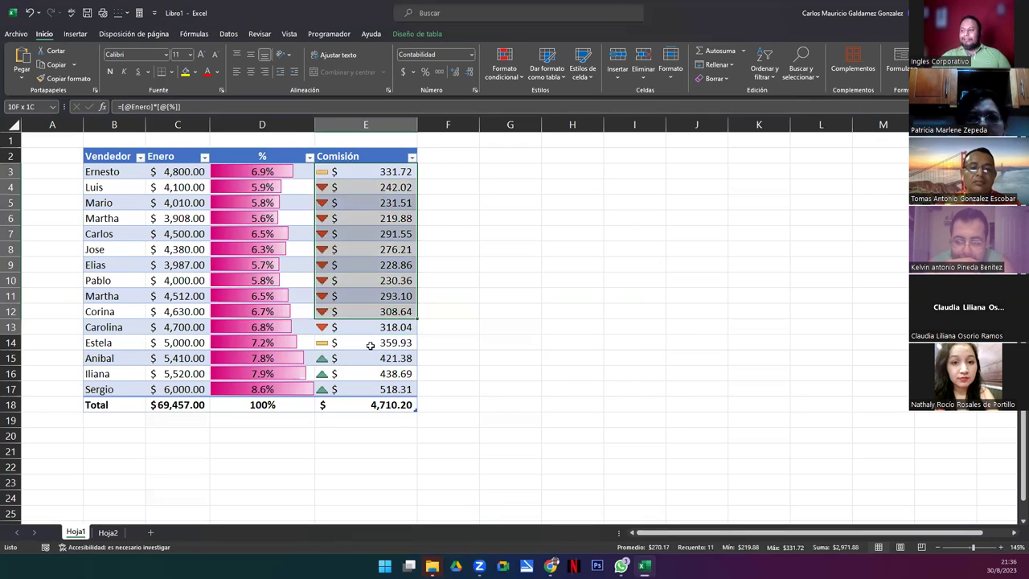
Replace the triangles on E3:E17 with the signal-bar Valoración icon set and widen column E.
click(508, 73)
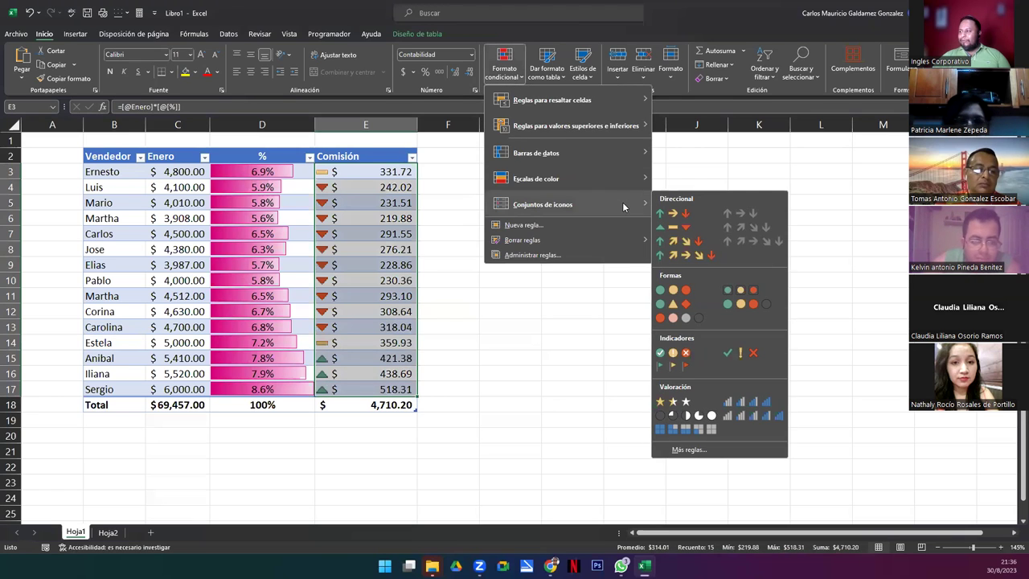
click(749, 404)
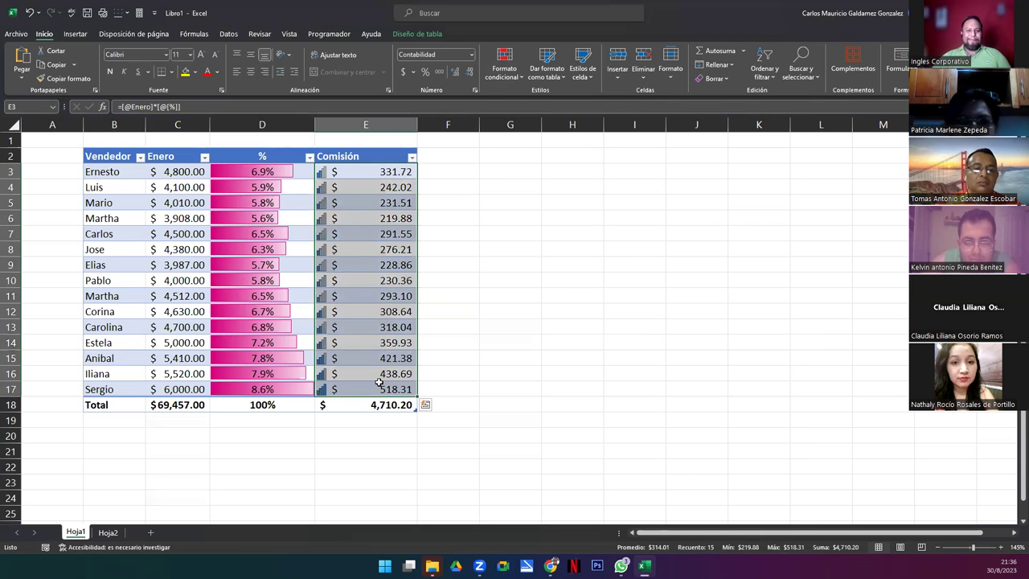
drag(417, 130, 432, 130)
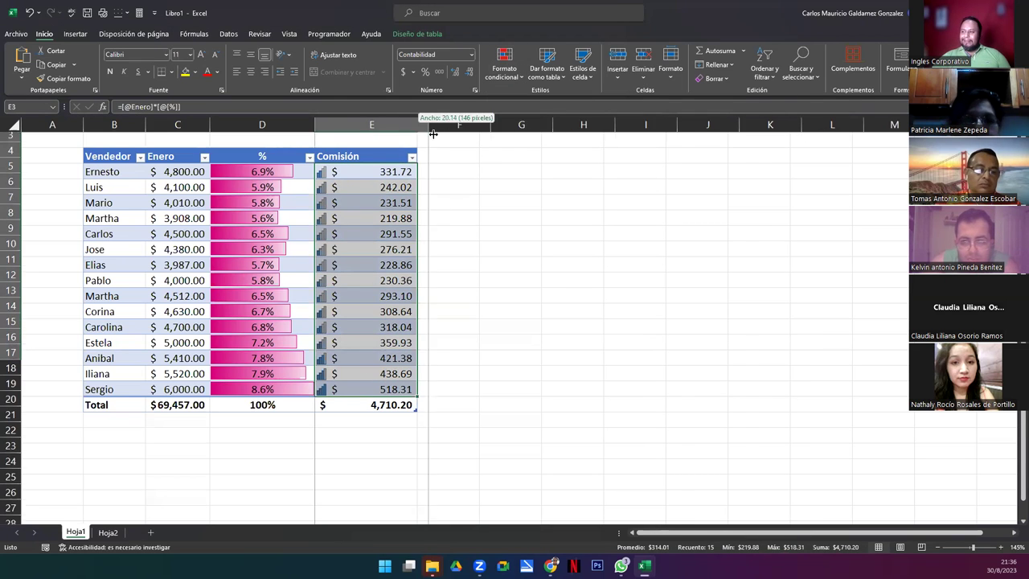
click(363, 388)
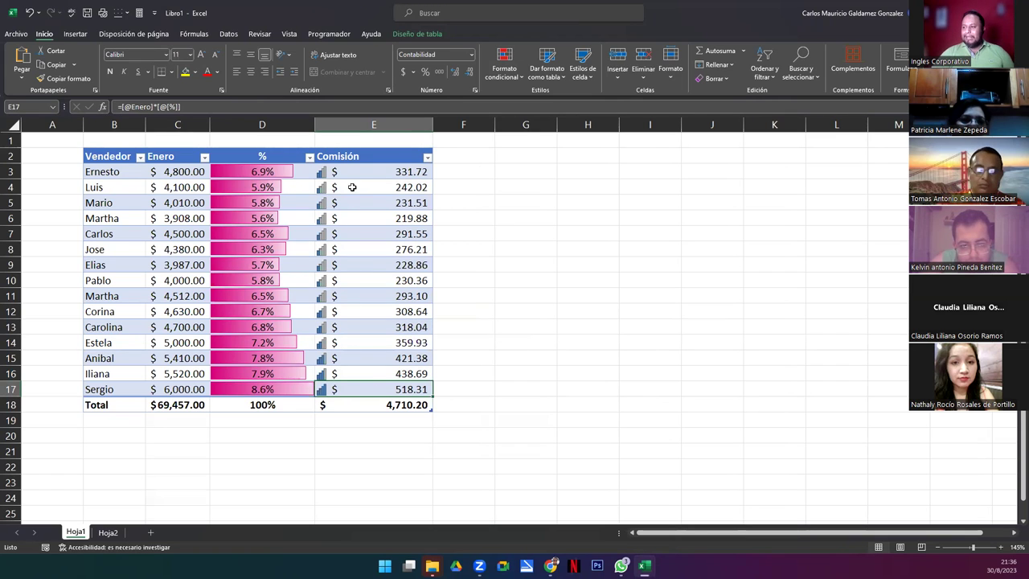
drag(344, 171, 379, 390)
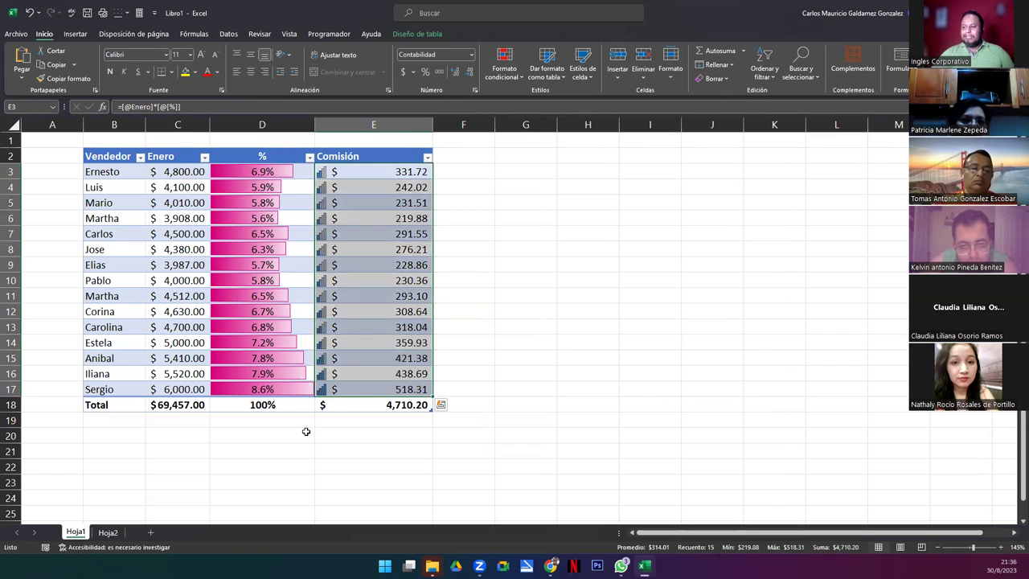
click(183, 321)
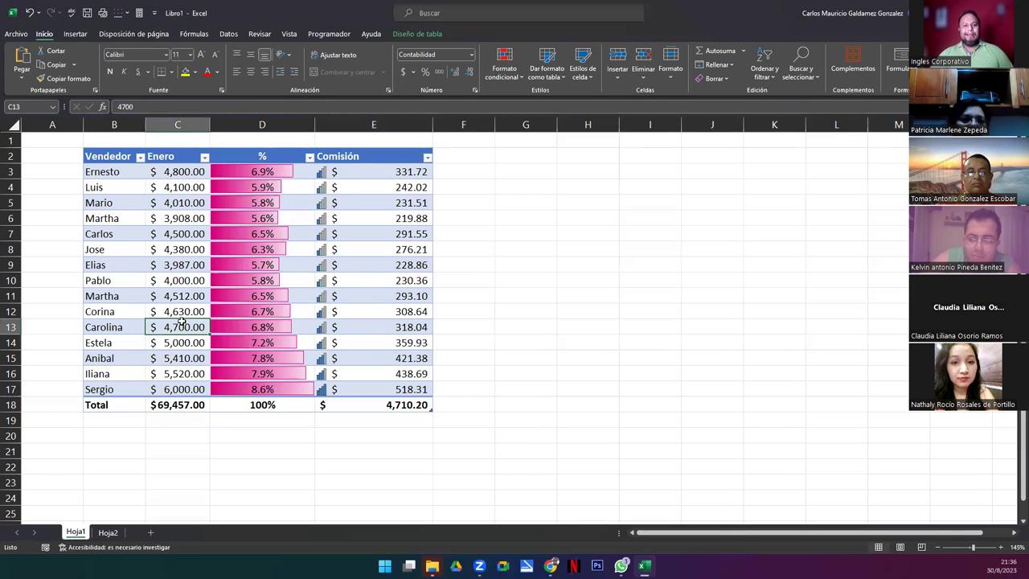
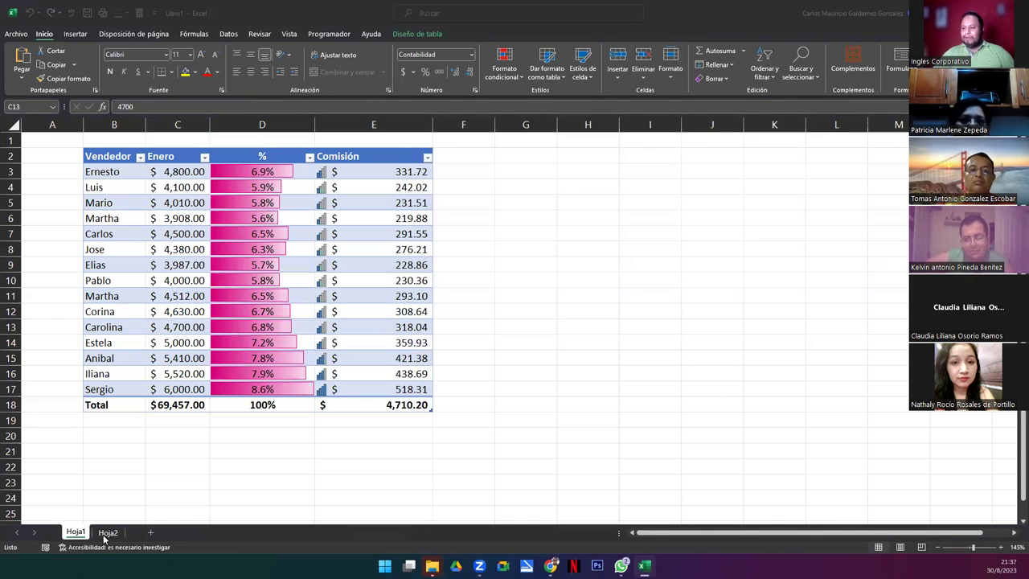
Copy the seller names in Hoja1 range B3:B17.
click(168, 266)
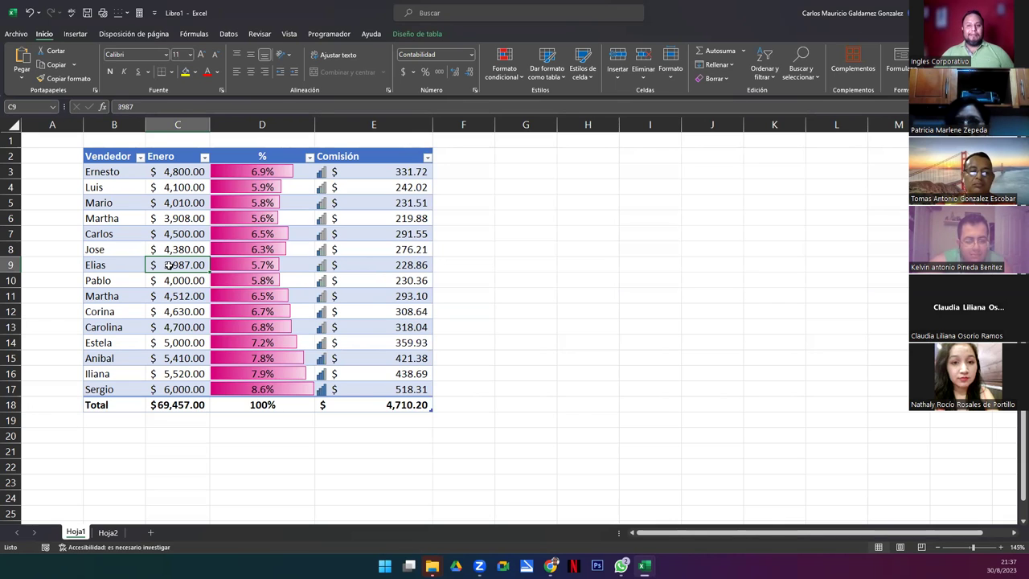
click(167, 265)
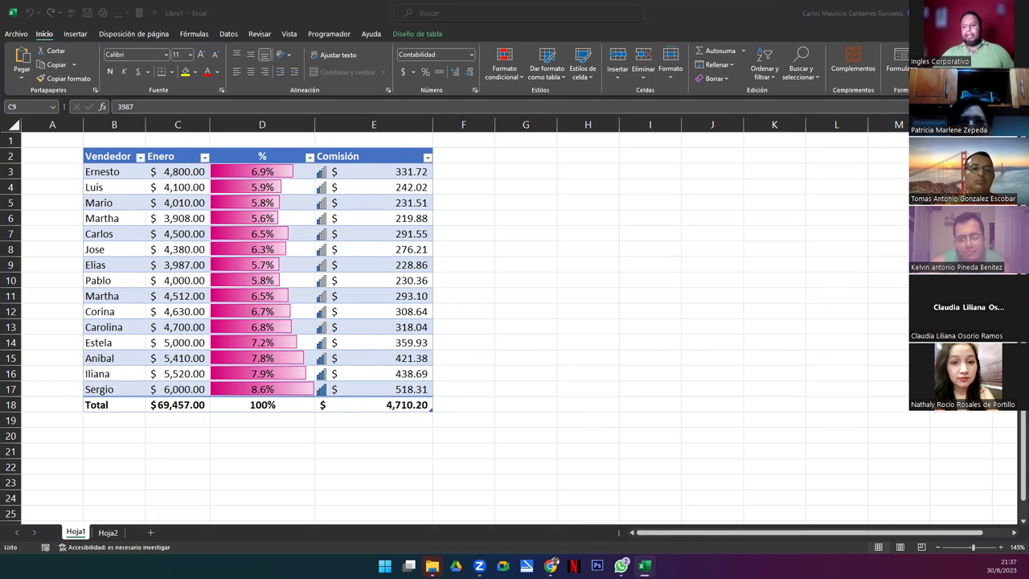
click(113, 533)
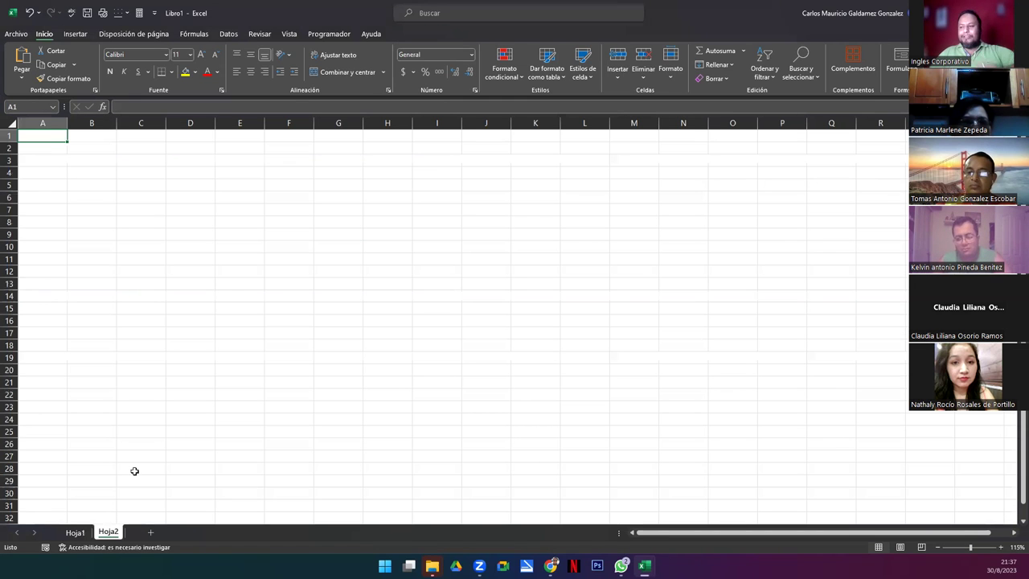
click(76, 532)
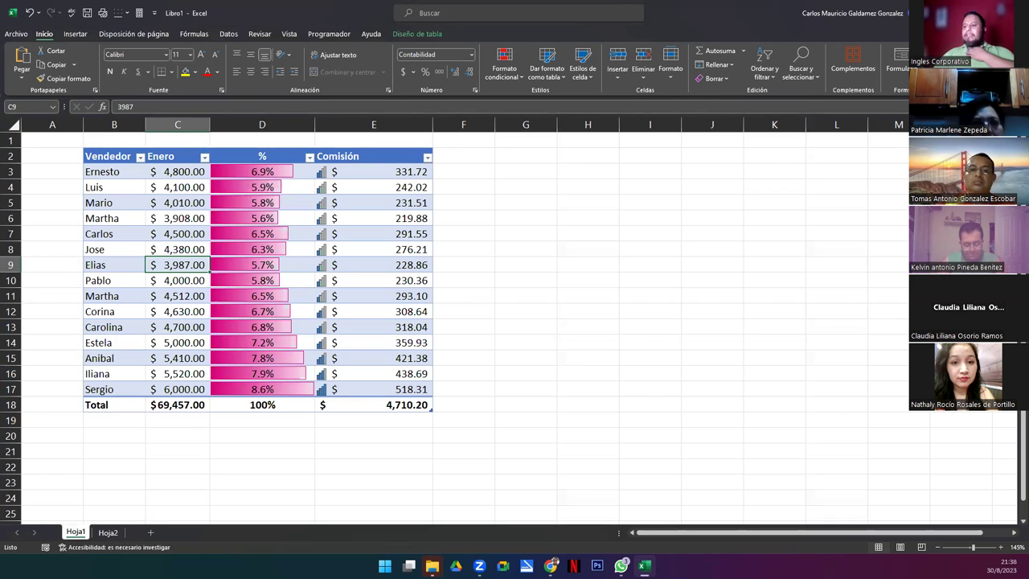
click(116, 533)
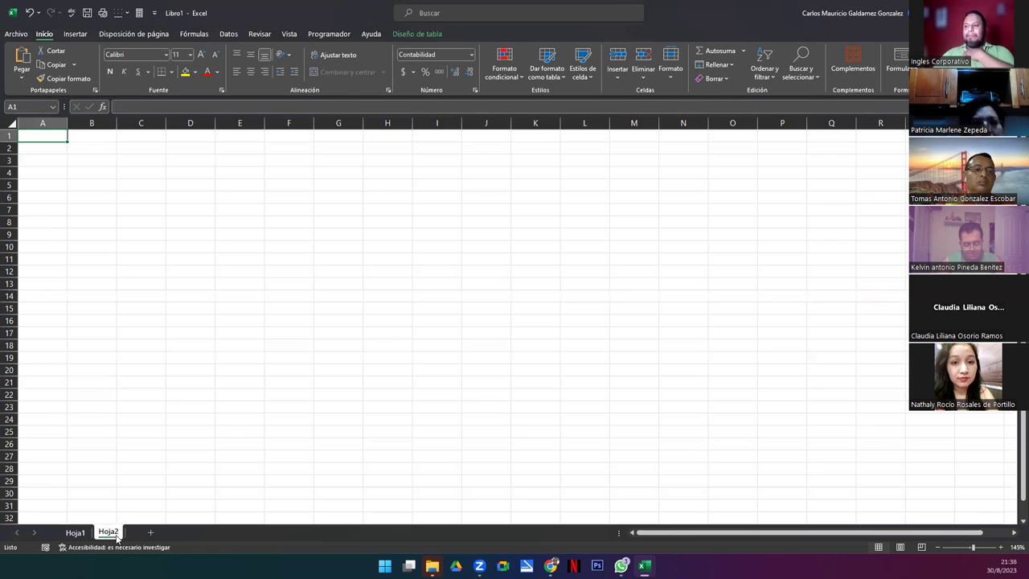
click(79, 161)
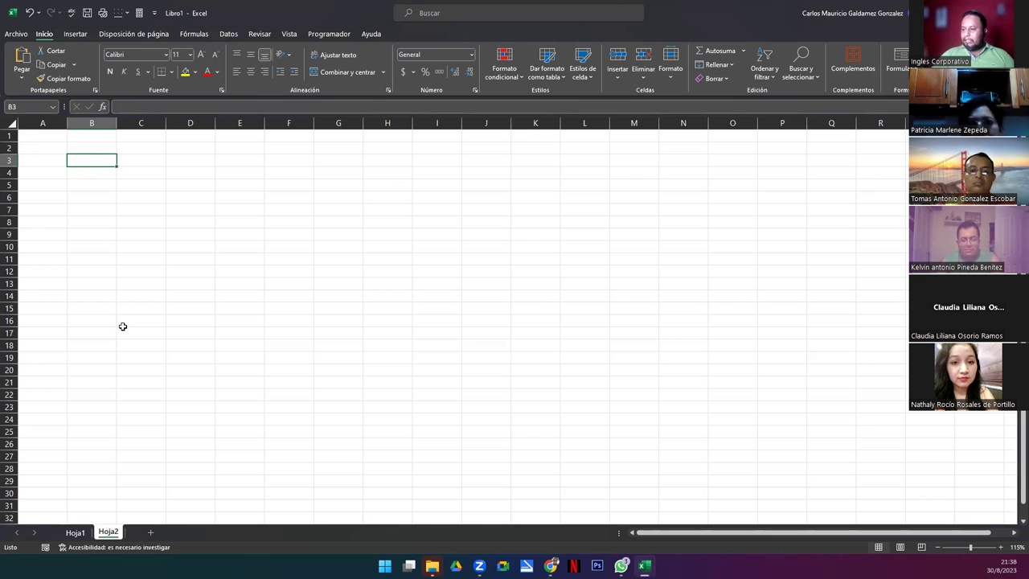
click(75, 533)
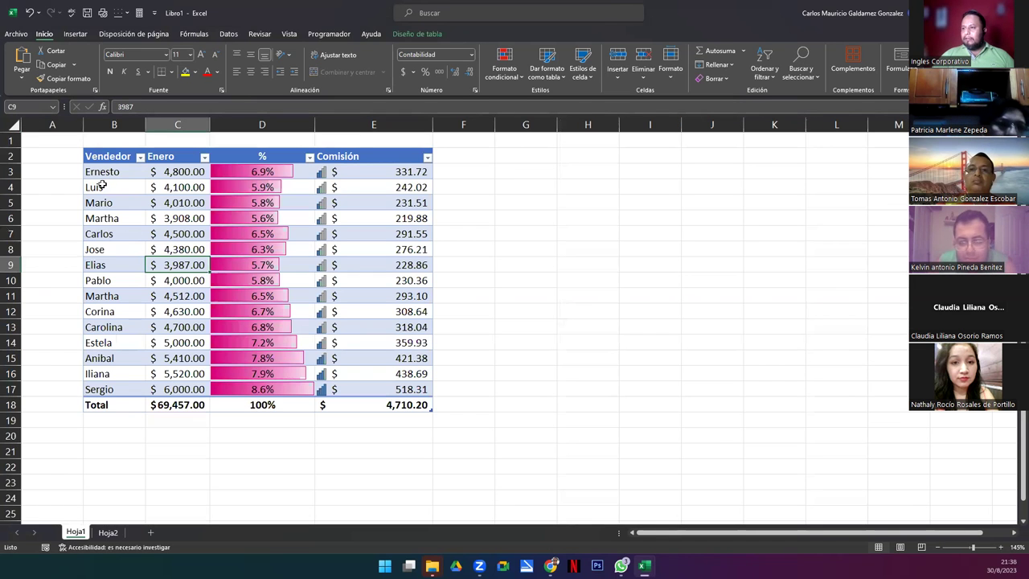
drag(102, 172, 102, 389)
key(ctrl+c)
Enter the heading 'Nombre' in Hoja2 cell B3.
click(108, 533)
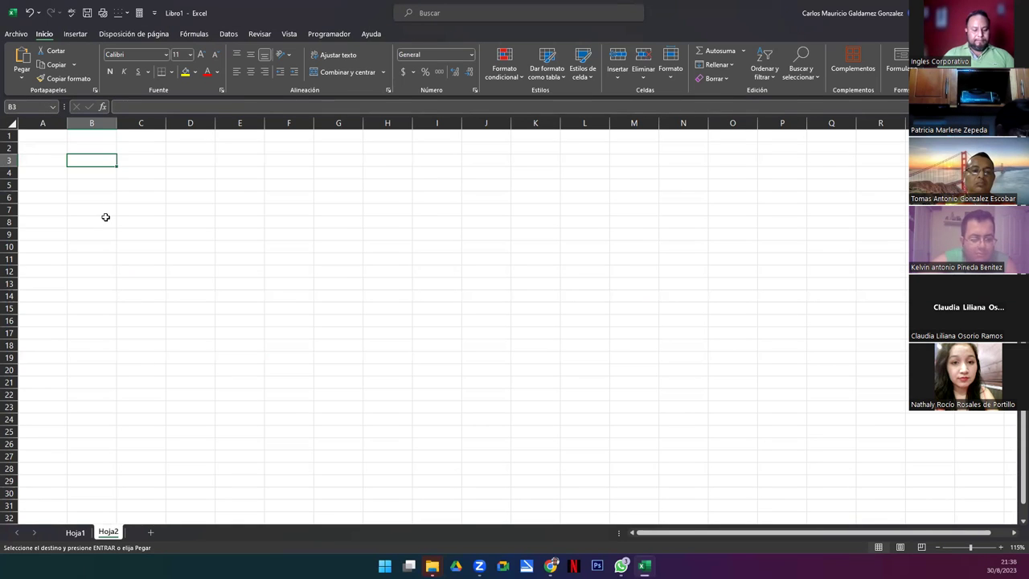
text(Nombre)
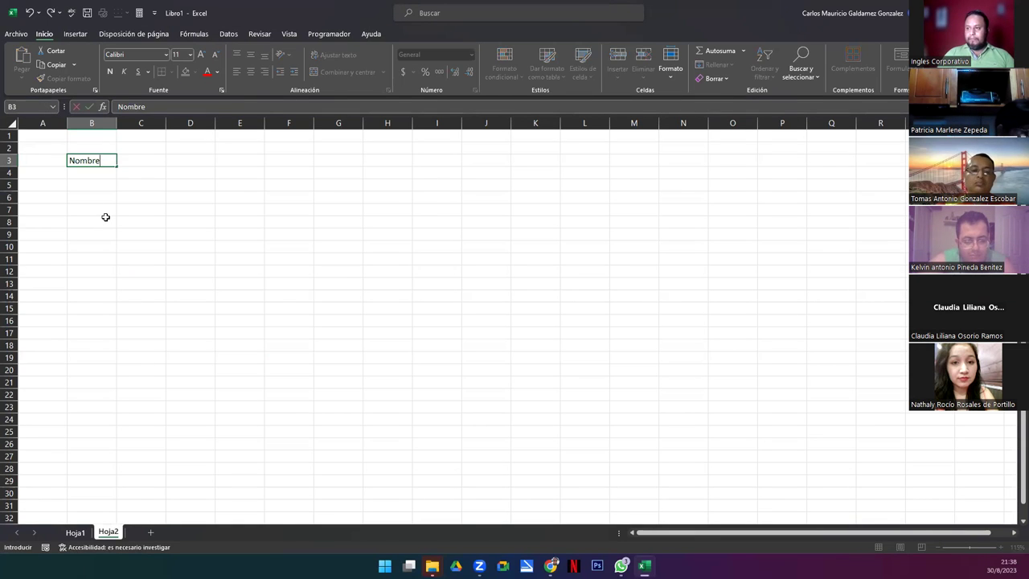
key(Return)
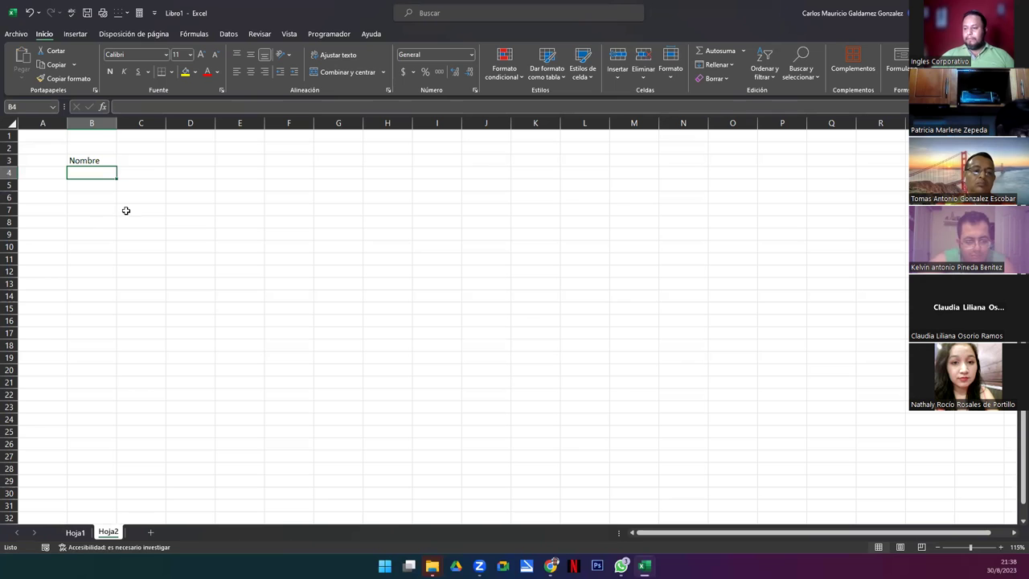
Paste the fifteen seller names into Hoja2 starting at B4, accepting the clipboard warning.
click(75, 533)
key(ctrl+c)
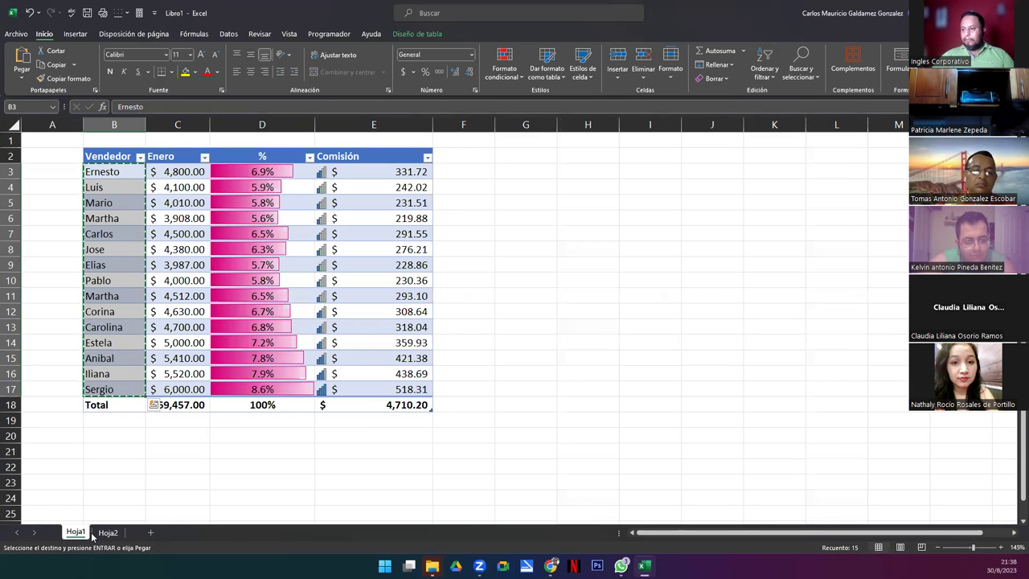
click(108, 533)
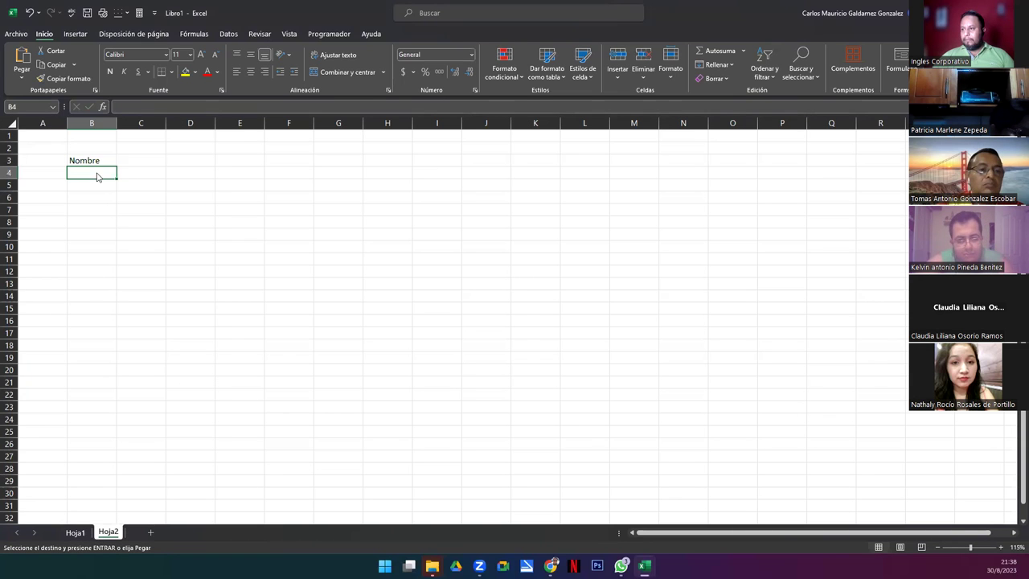
right_click(97, 173)
click(143, 250)
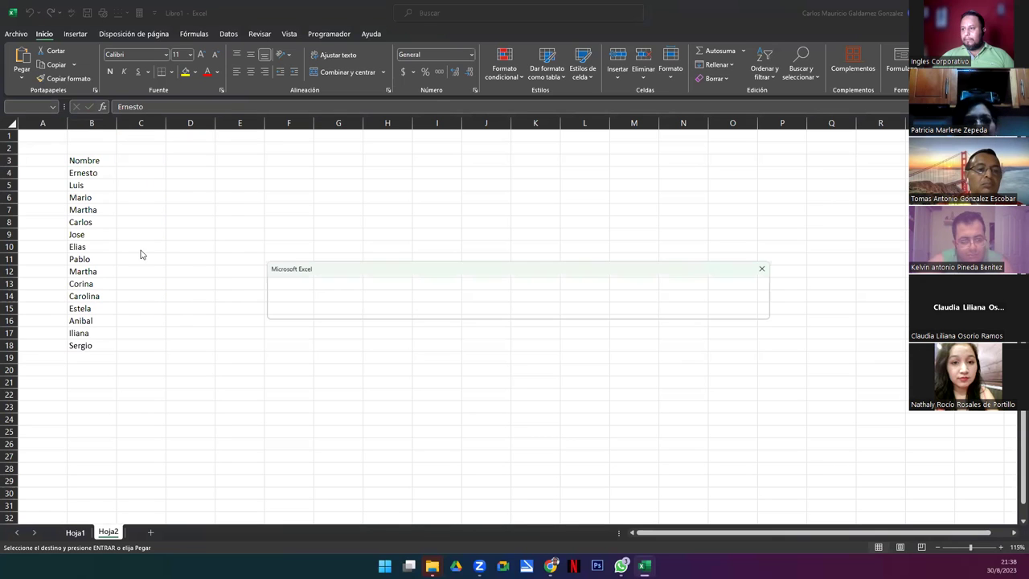
click(523, 313)
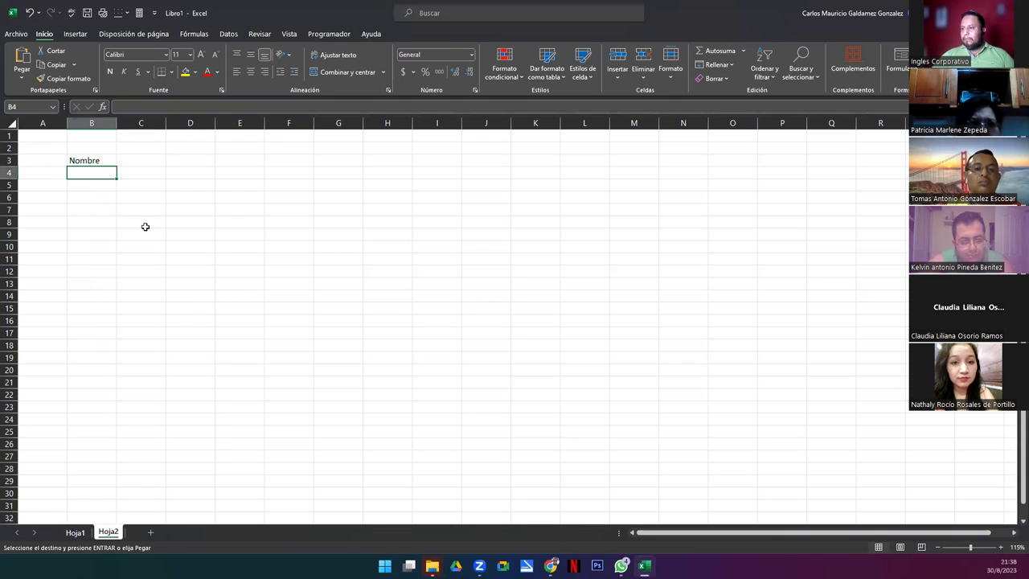
key(ctrl+v)
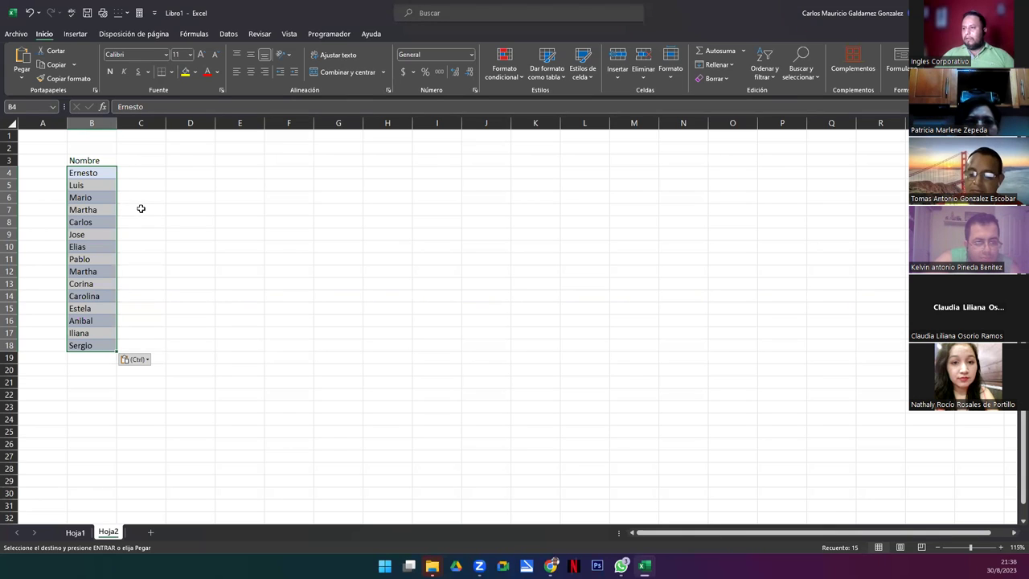
Enter the headings Nota 1, Nota 2 and Nota 3 in C3:E3.
click(128, 163)
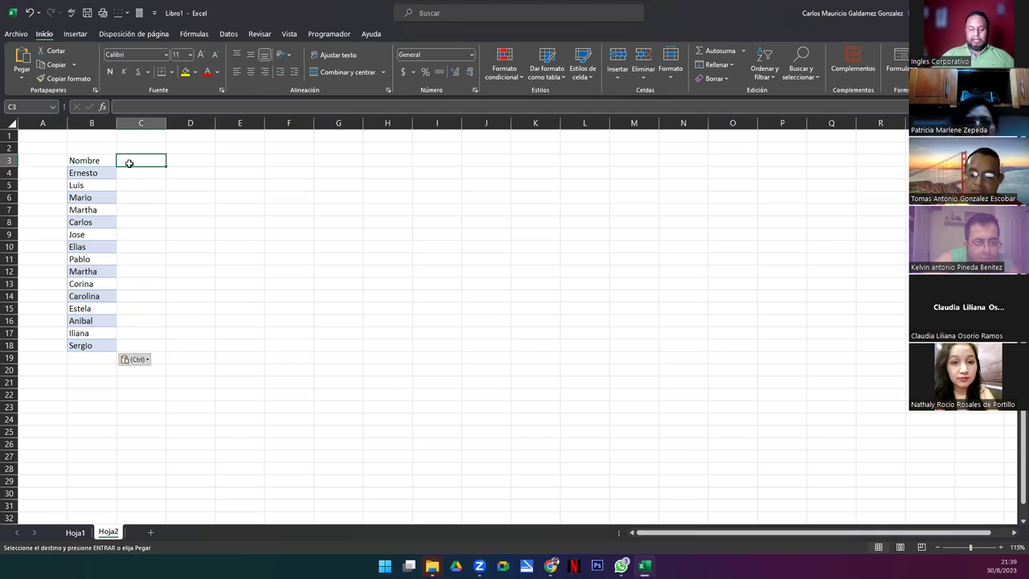
text(Nota)
key(Tab)
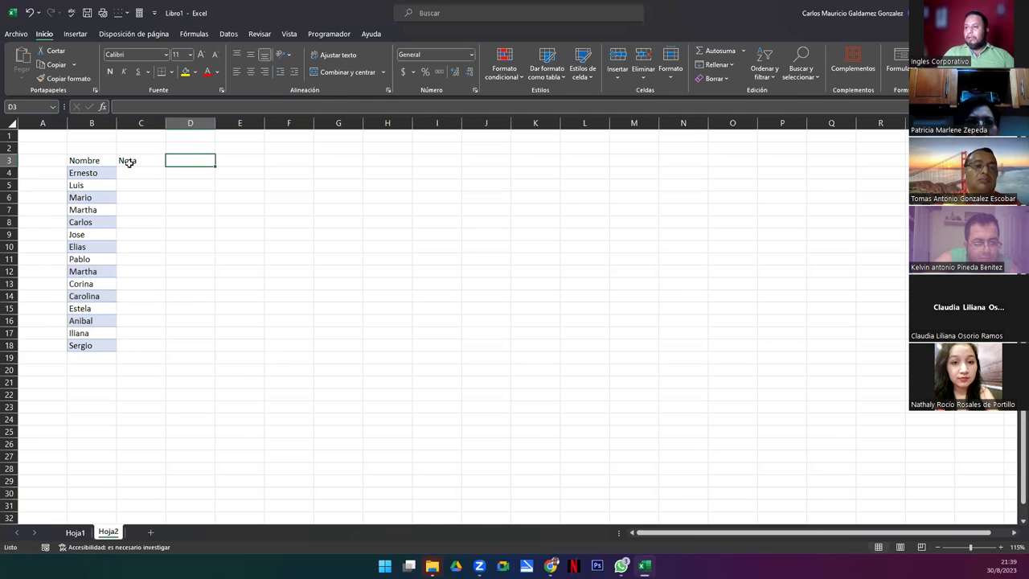
click(129, 161)
key(F2)
text(1)
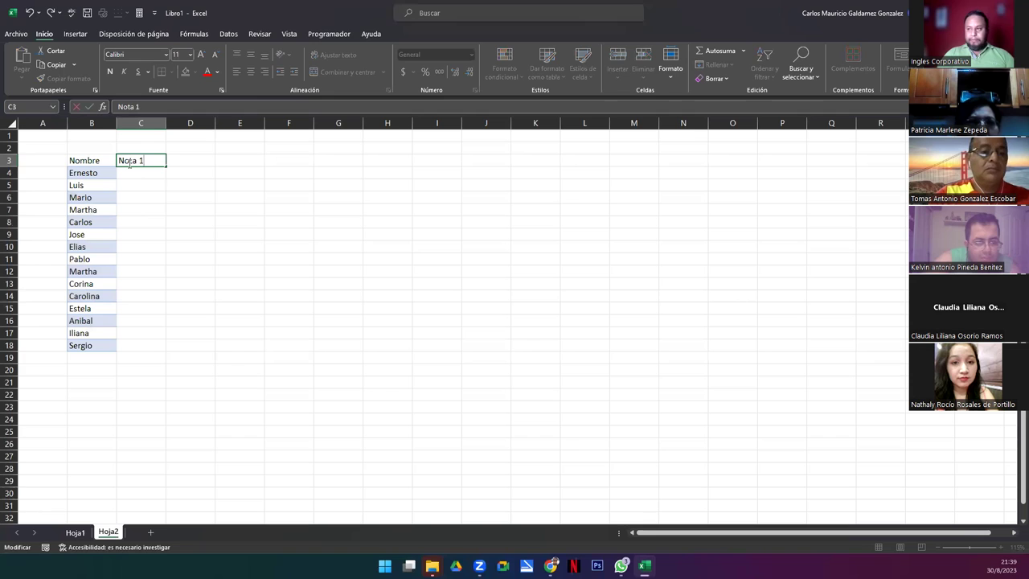
key(Tab)
text(Nota)
key(BackSpace)
key(BackSpace)
key(BackSpace)
text(Nota 2)
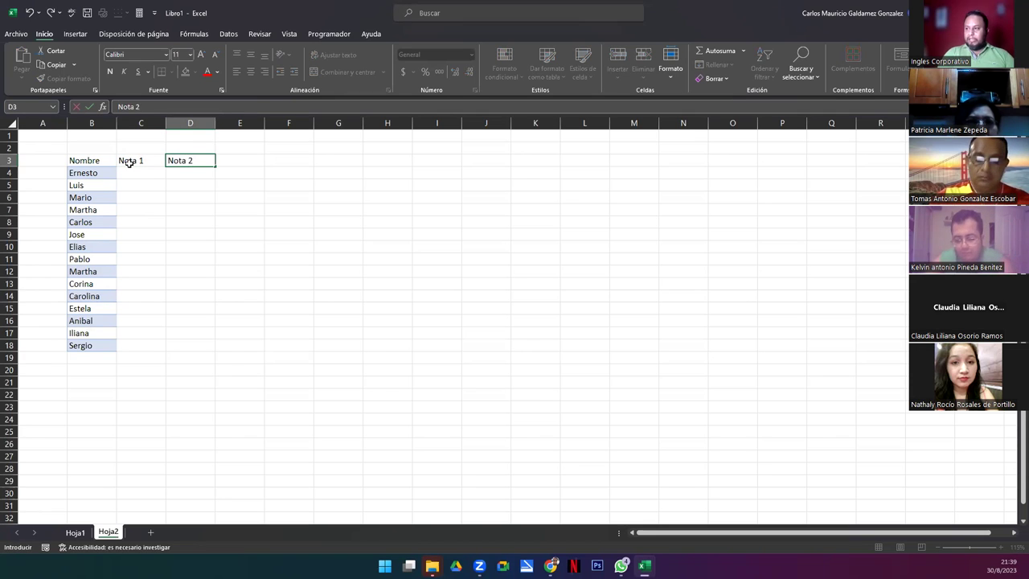
key(Tab)
text(Nota )
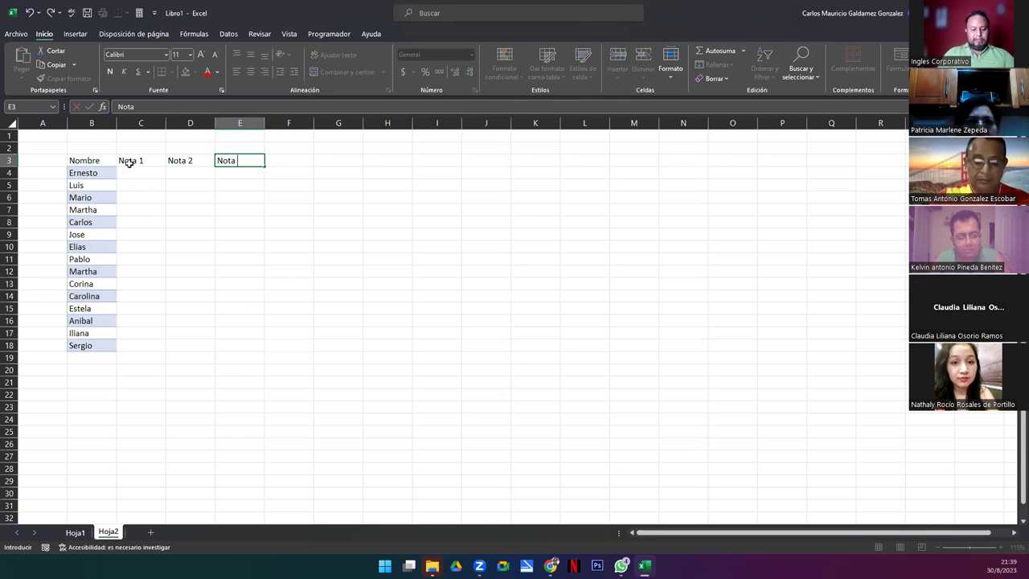
text(3)
key(Tab)
Enter the headings Prueba Obj, Promedio and Concepto in F3:H3.
text(Prueba O)
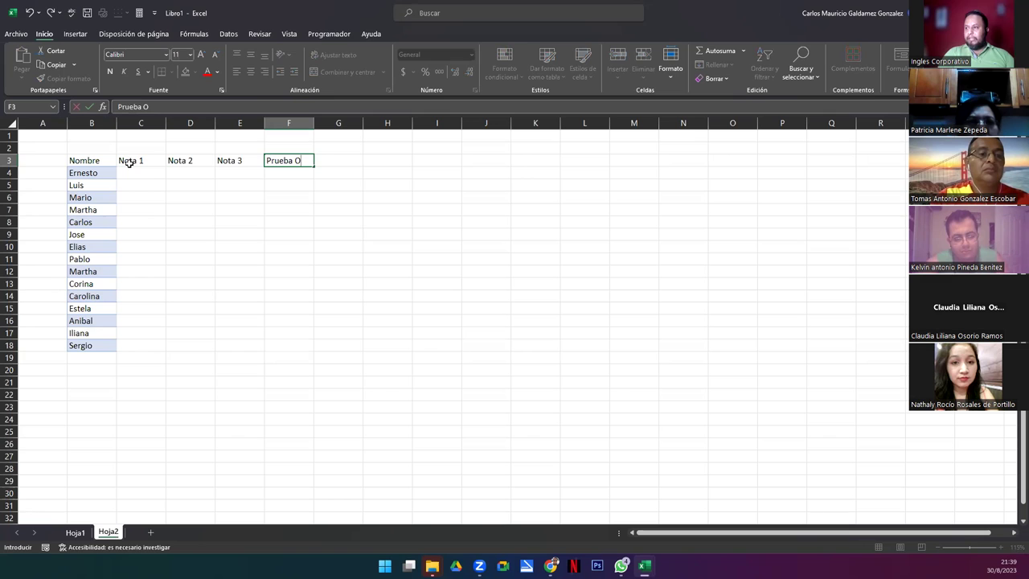
key(Return)
key(Right)
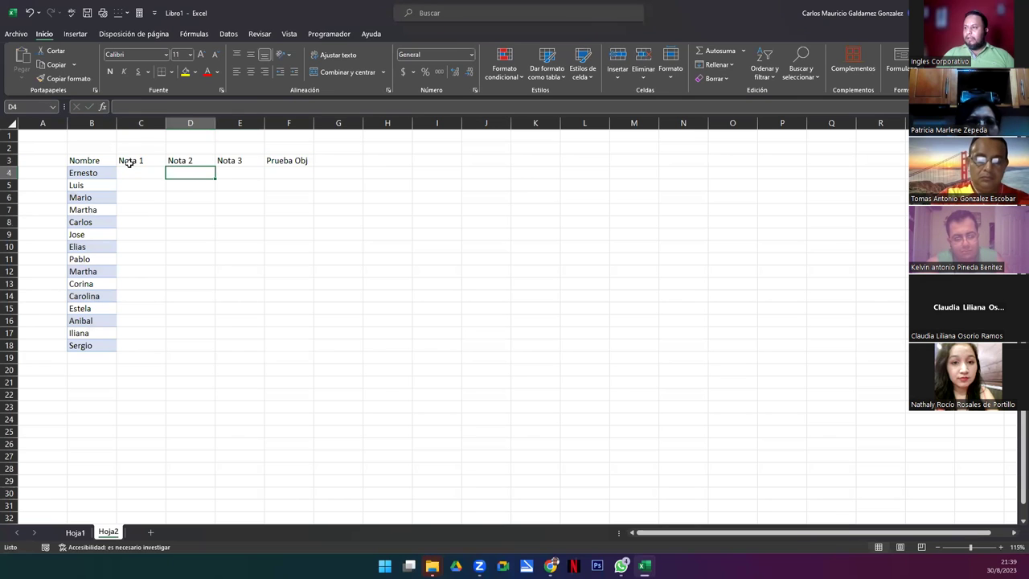
key(Right)
key(Right)
key(Right)
key(Up)
text(Prome)
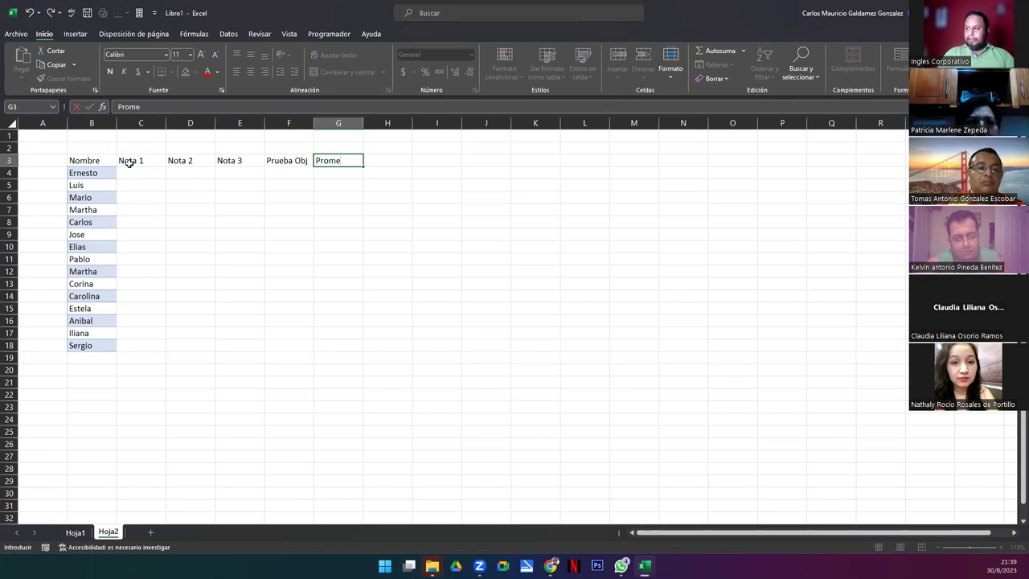
key(Tab)
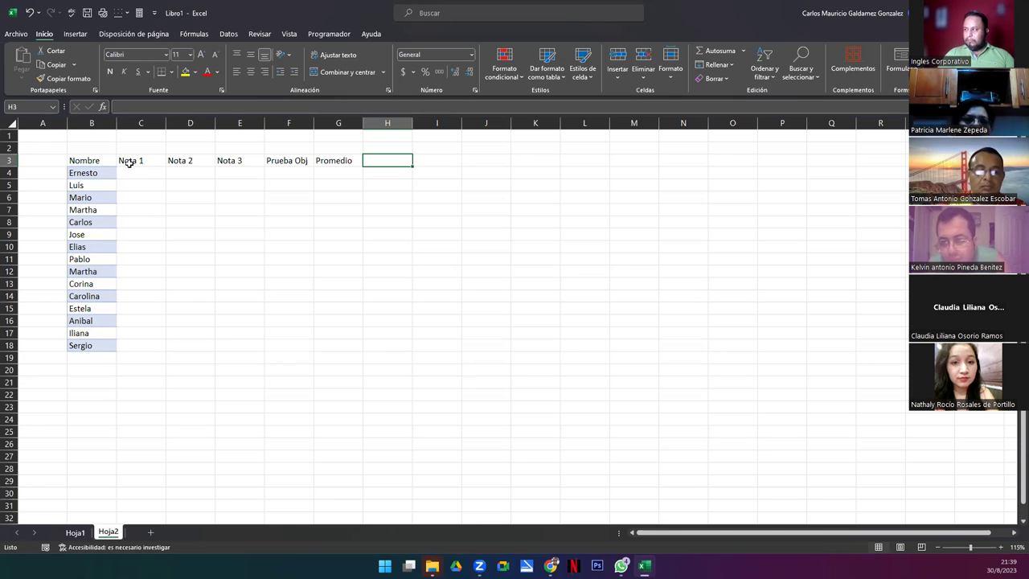
text(Concept)
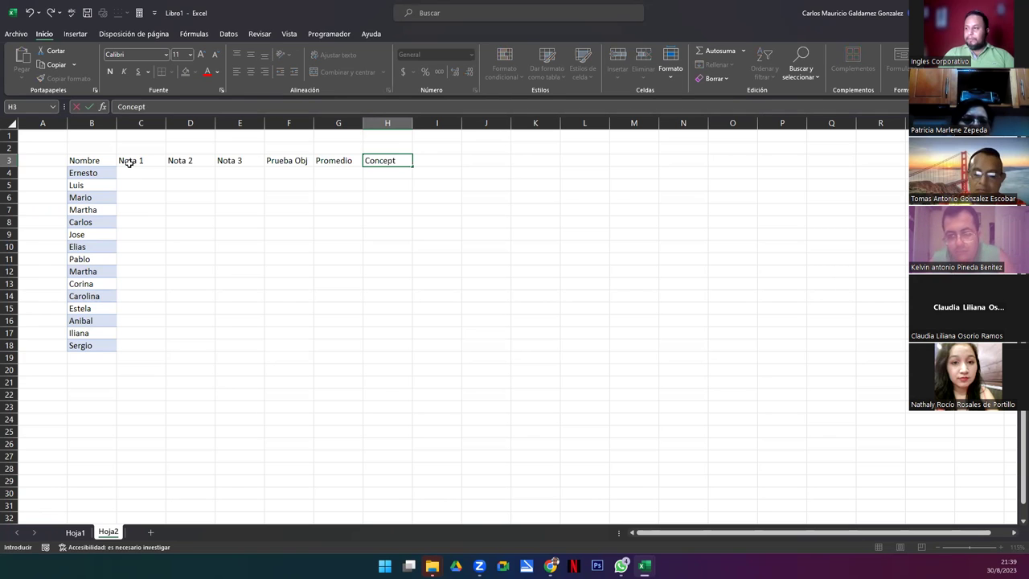
text(o)
key(Return)
click(144, 172)
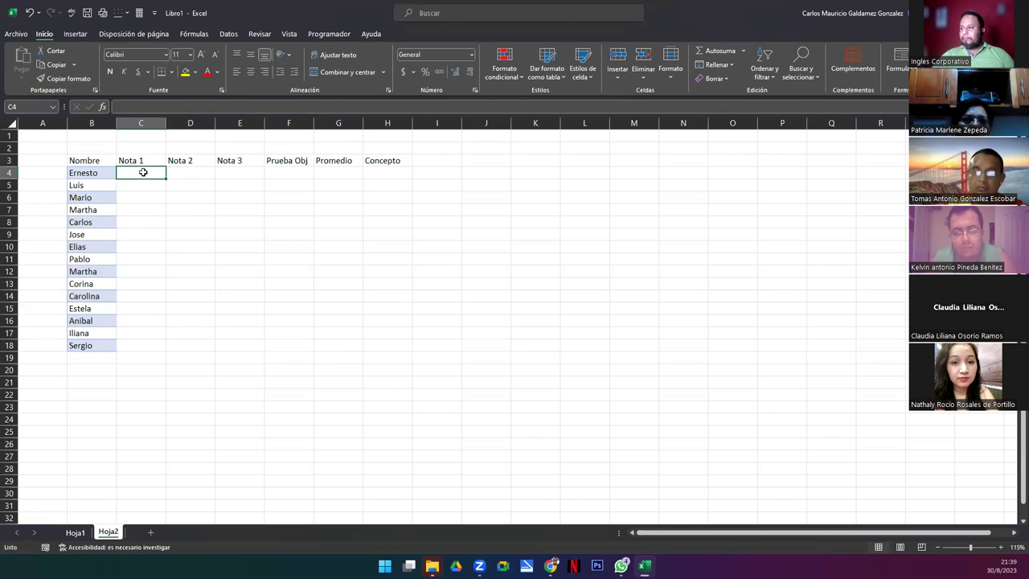
Convert the range B3:H18 into a table with headers.
click(321, 174)
mouse_move(103, 161)
mouse_down()
mouse_move(367, 328)
mouse_move(363, 348)
mouse_up()
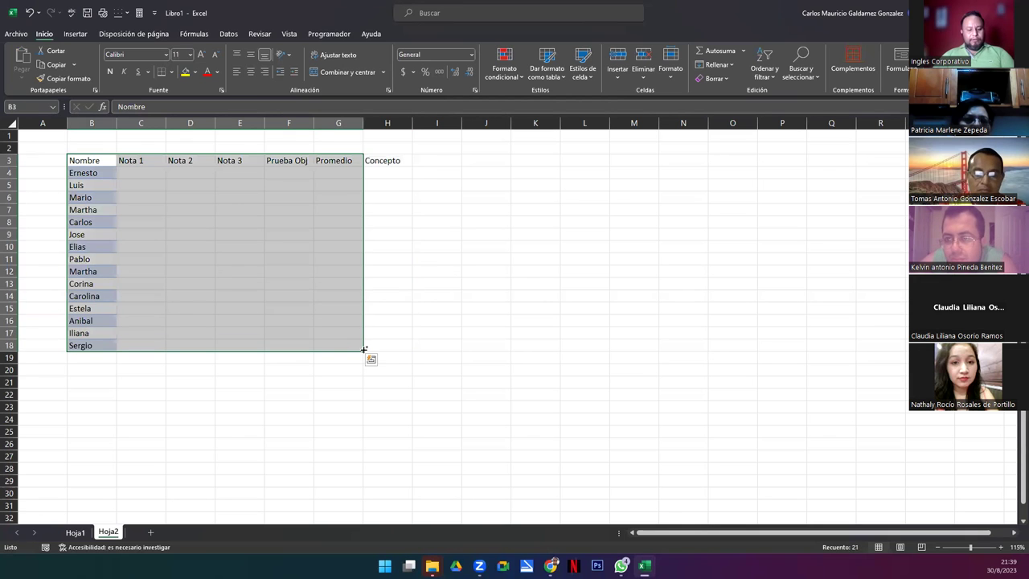
key(ctrl+t)
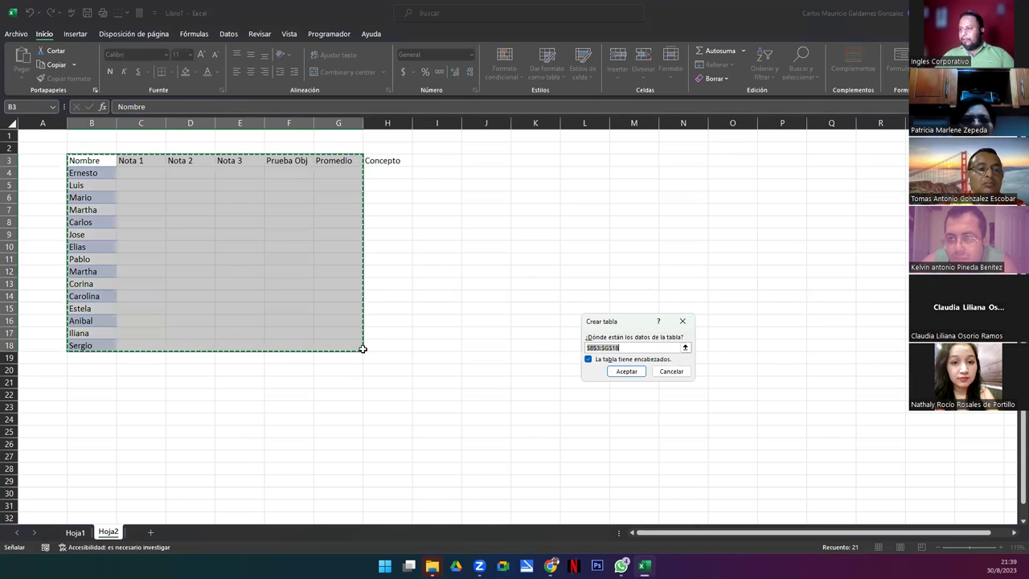
key(Return)
key(ctrl+t)
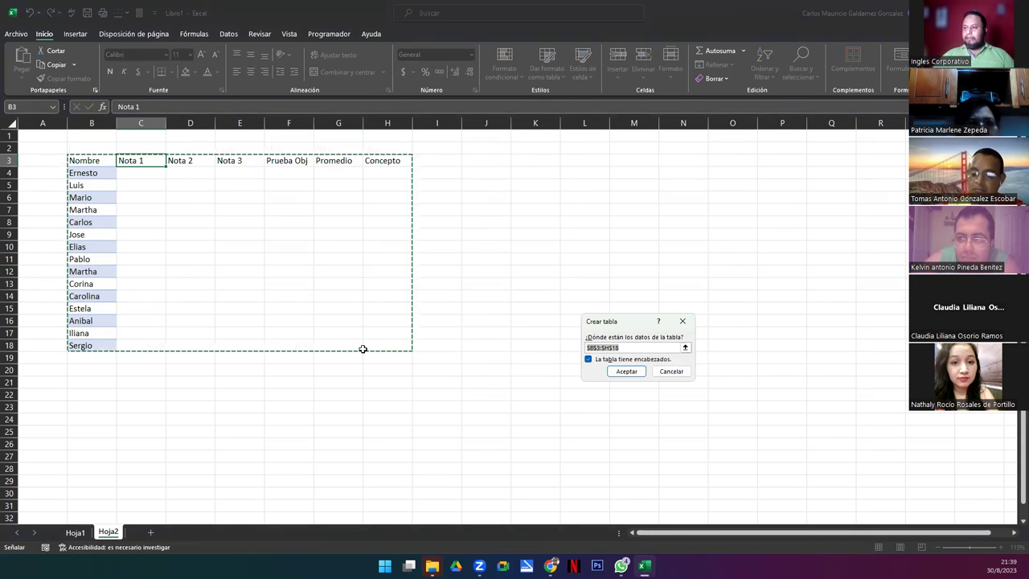
key(Return)
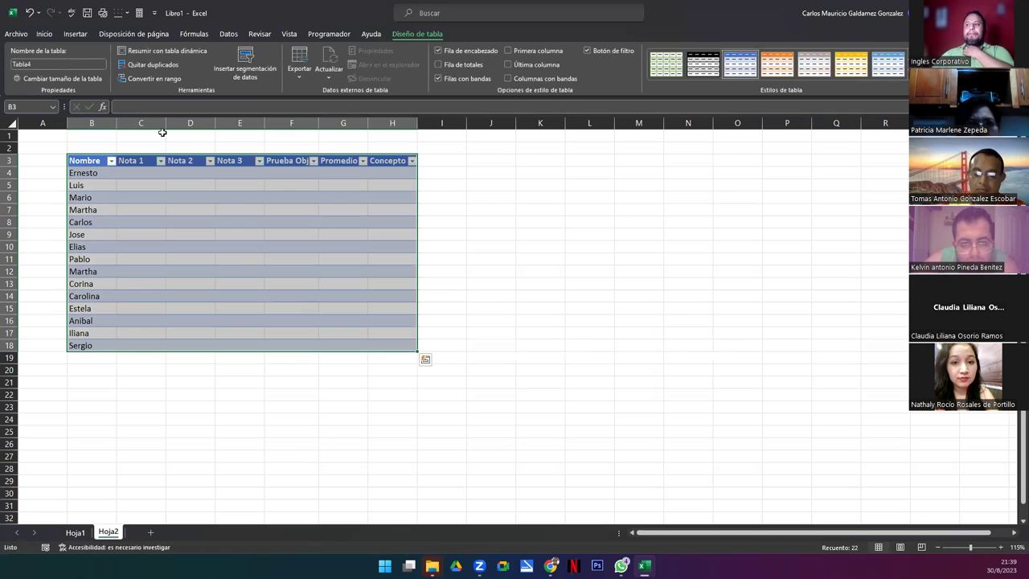
Widen the table's grade columns so their headings fit.
double_click(165, 123)
drag(153, 126, 256, 135)
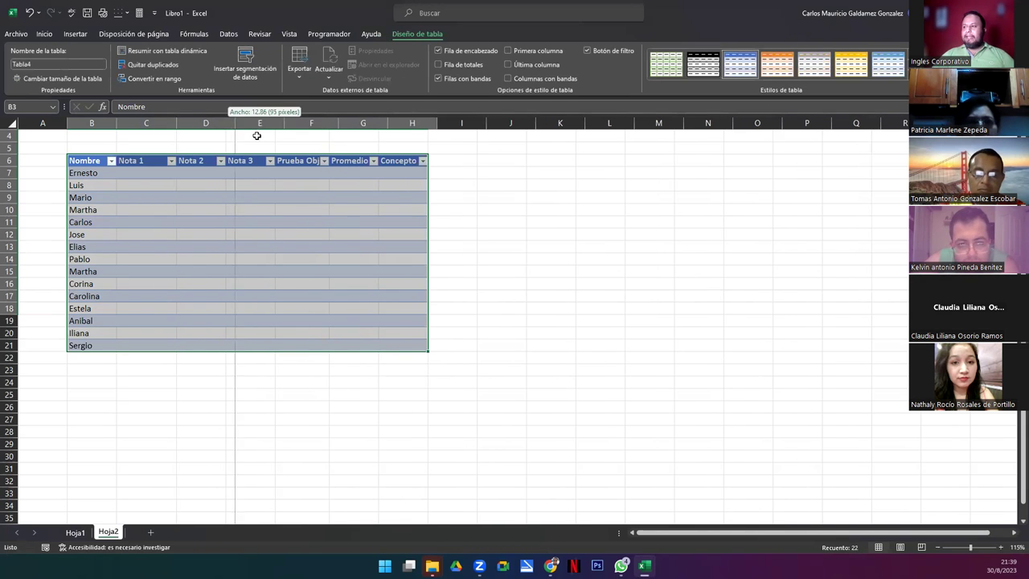
drag(285, 126, 491, 125)
click(408, 173)
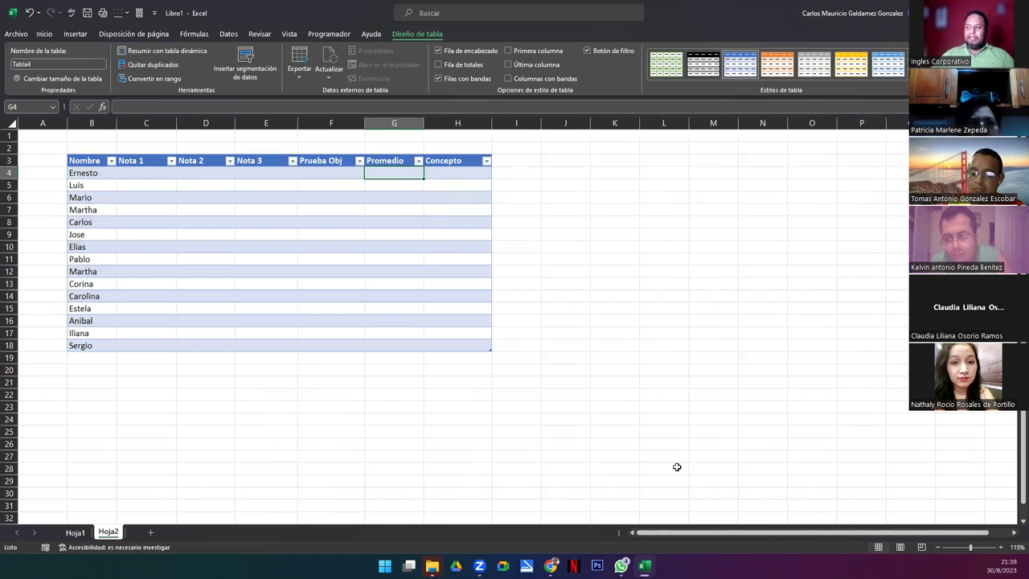
Enter =PROMEDIO(C4:F4) in G4 so every Promedio cell averages its row's grades.
text(=)
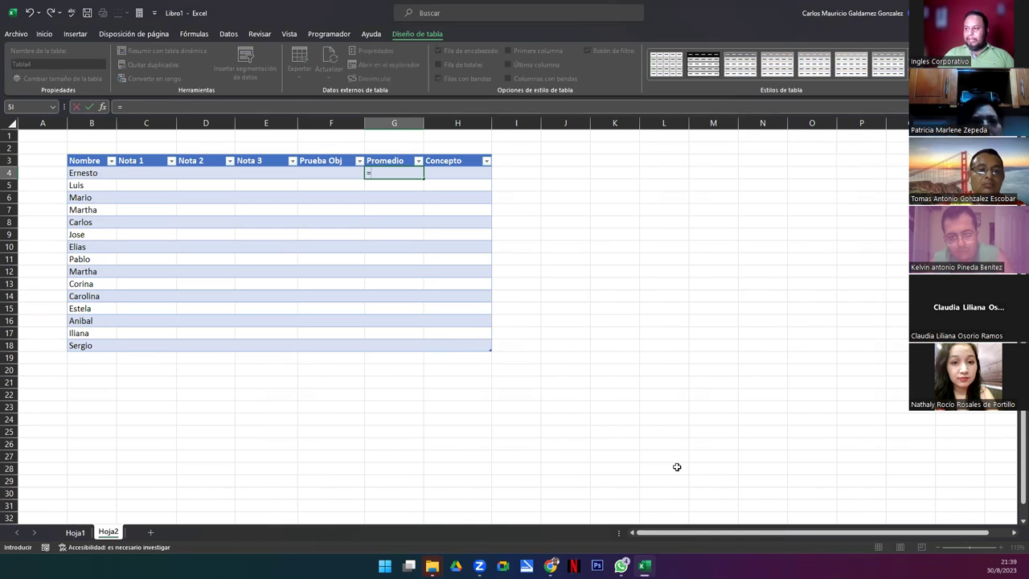
text(promedio)
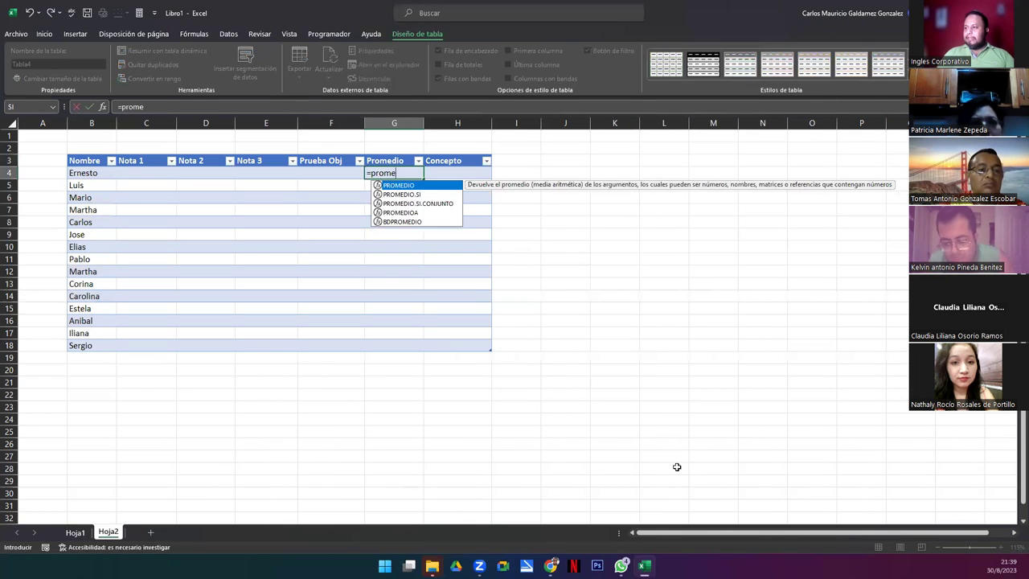
key(Tab)
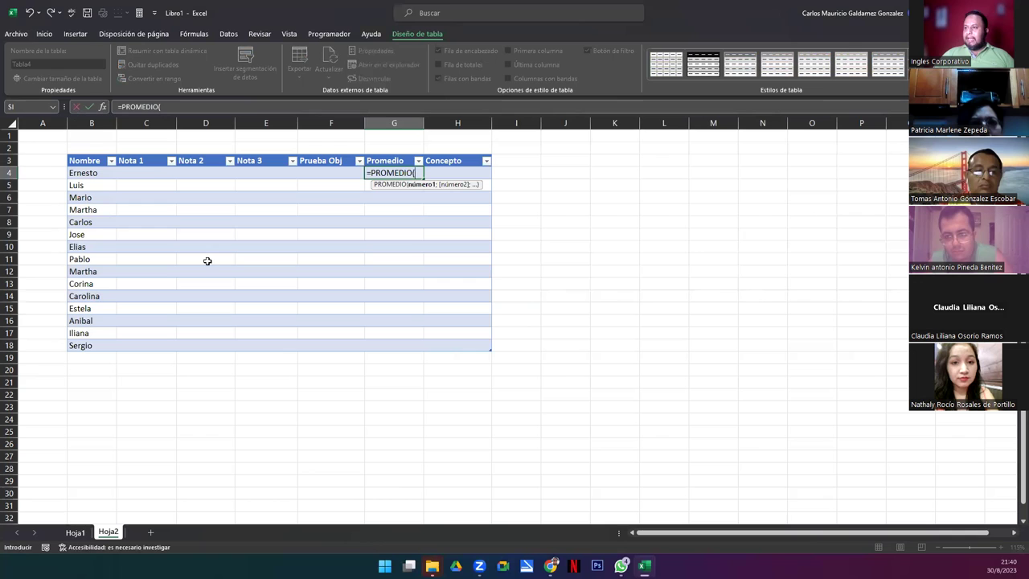
drag(152, 173, 310, 174)
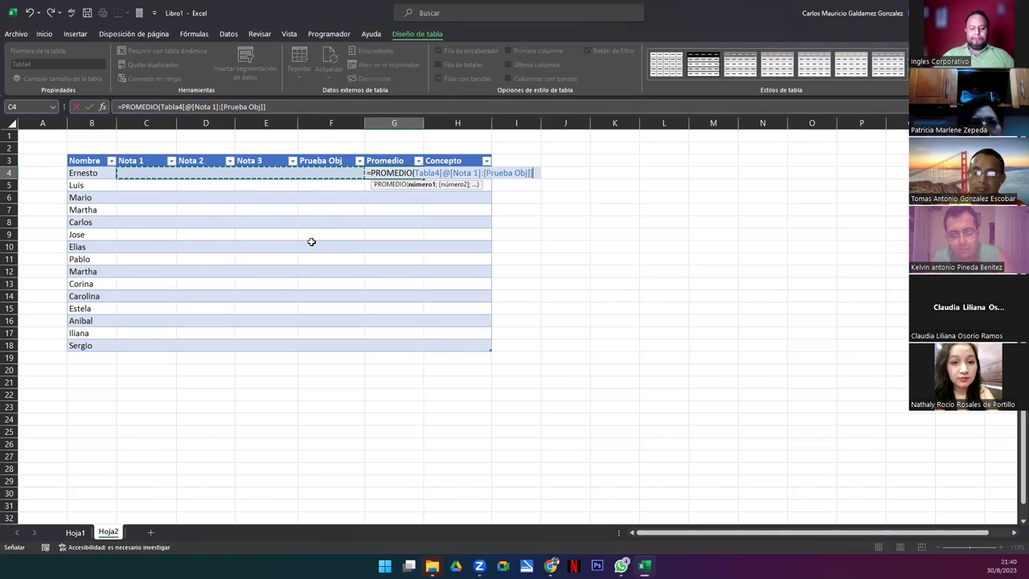
text())
key(ctrl+Return)
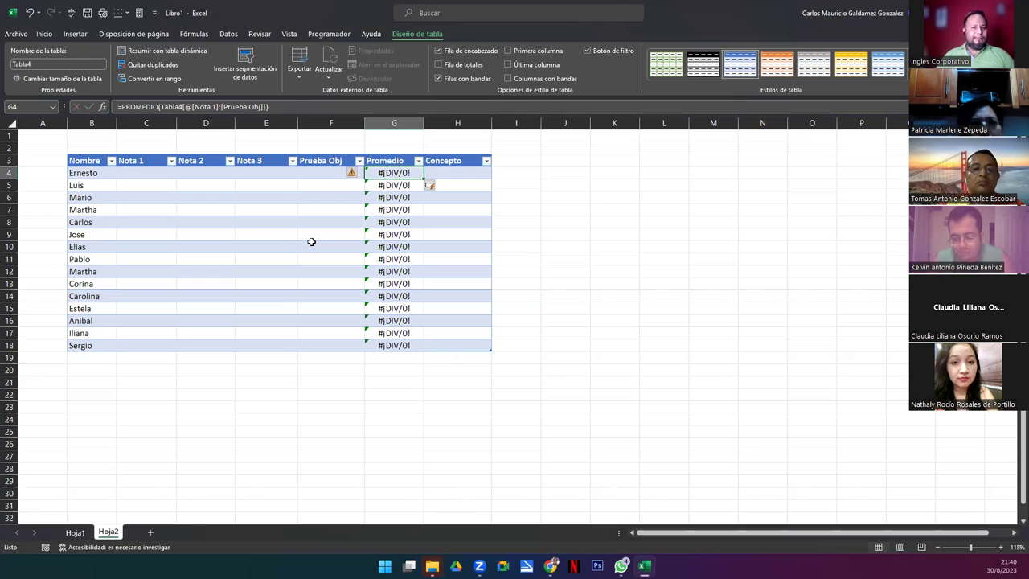
key(Right)
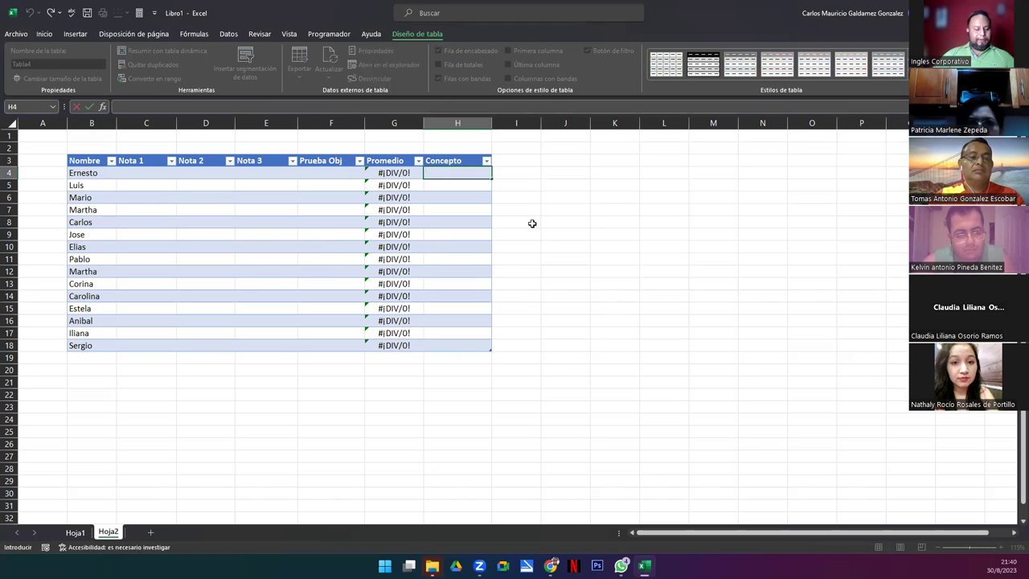
In H4, build the nested SI formula: Promedio ≥8 'Aprobado', ≥6 'Aceptable', else 'Reprobado'.
text(=)
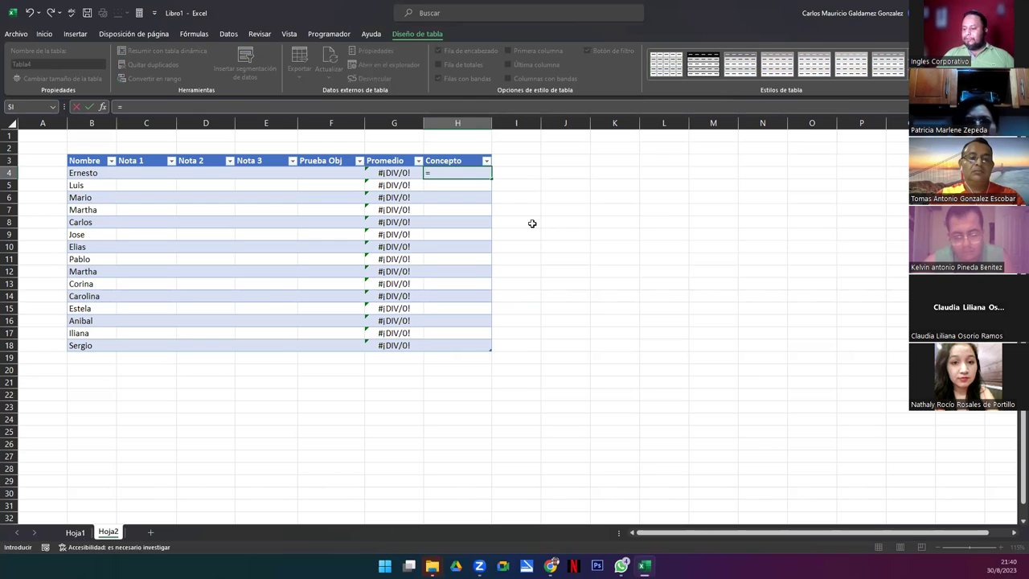
text(si)
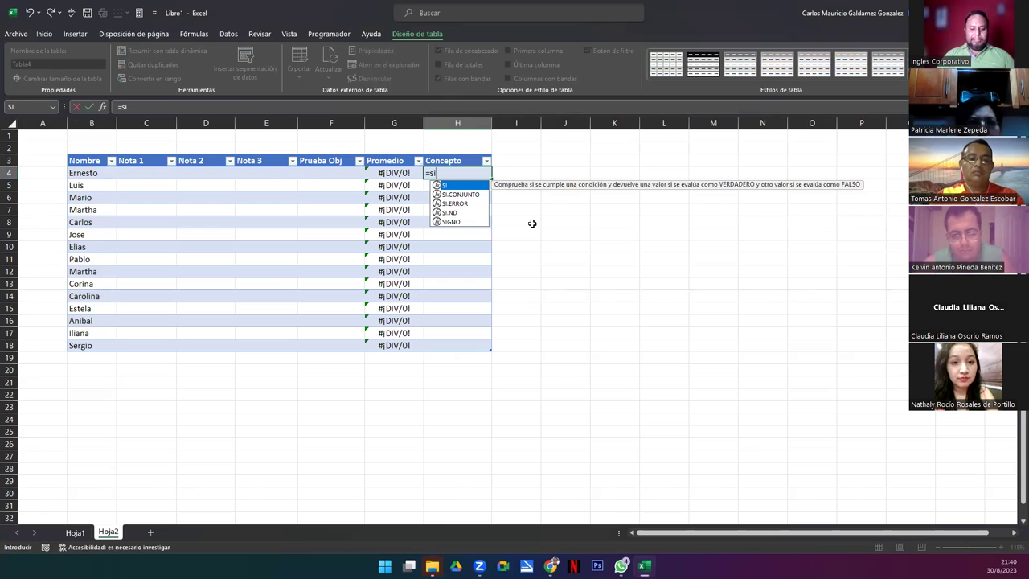
key(Tab)
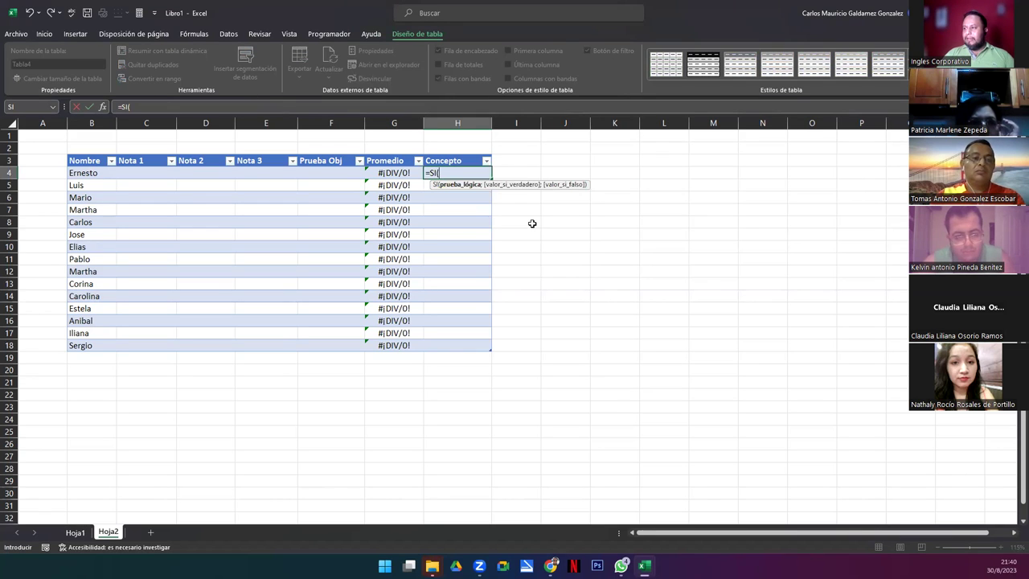
key(Left)
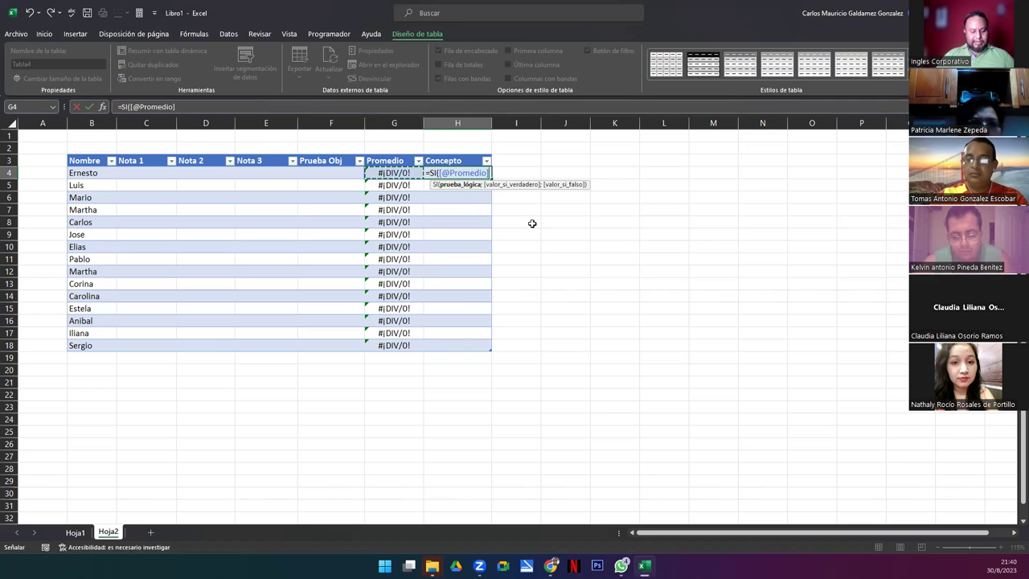
text(>)
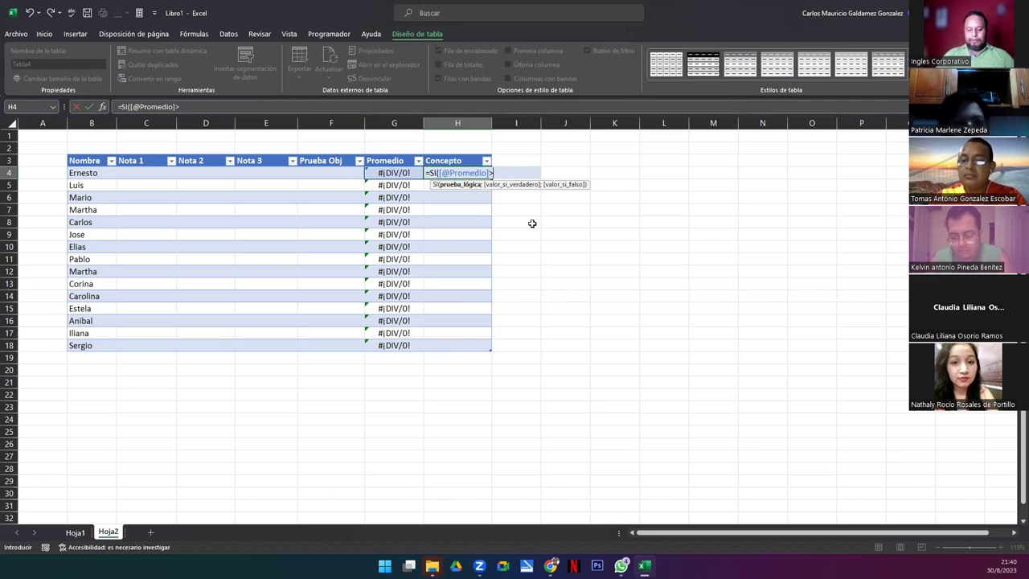
text(=)
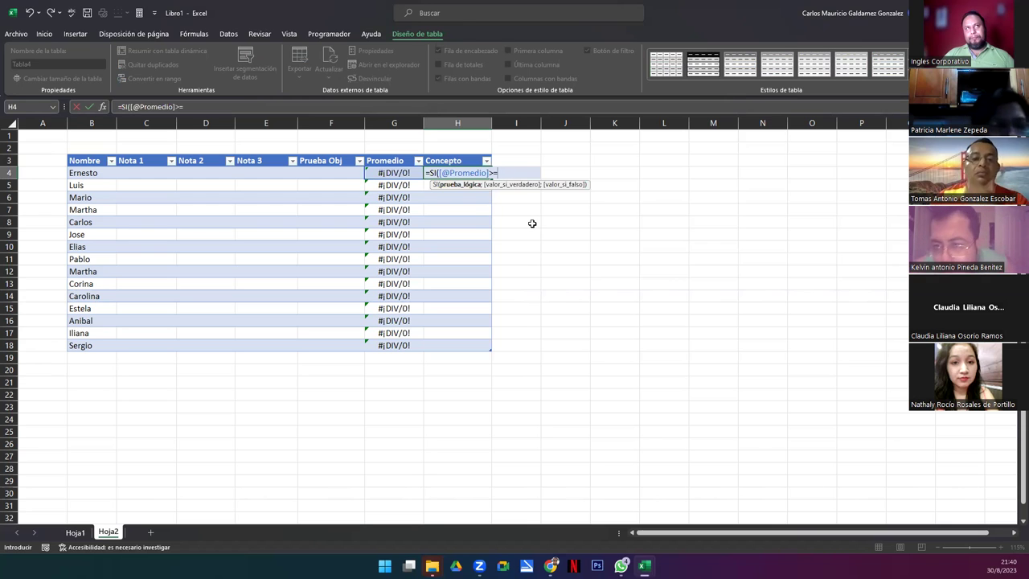
text(8)
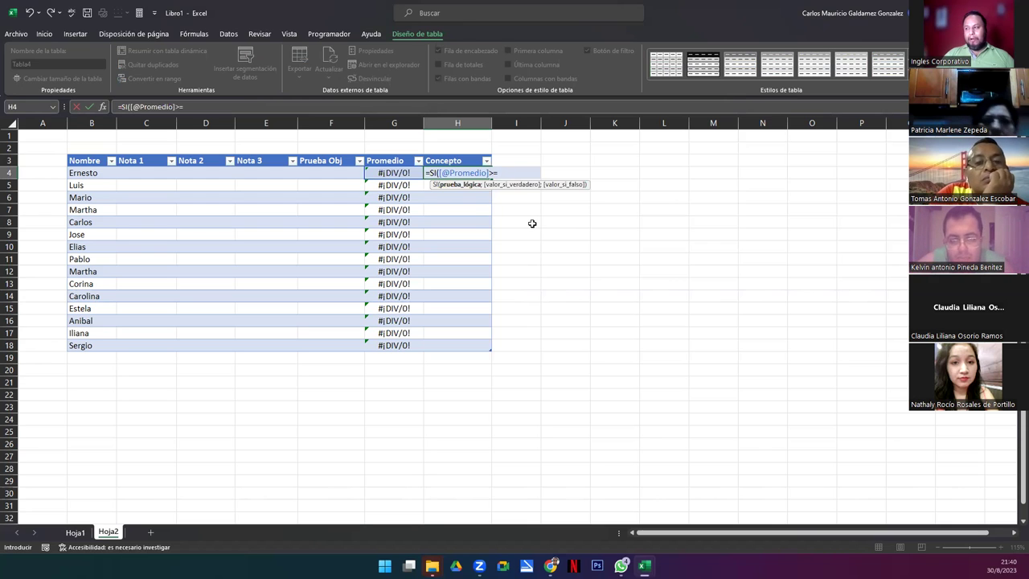
text(=")
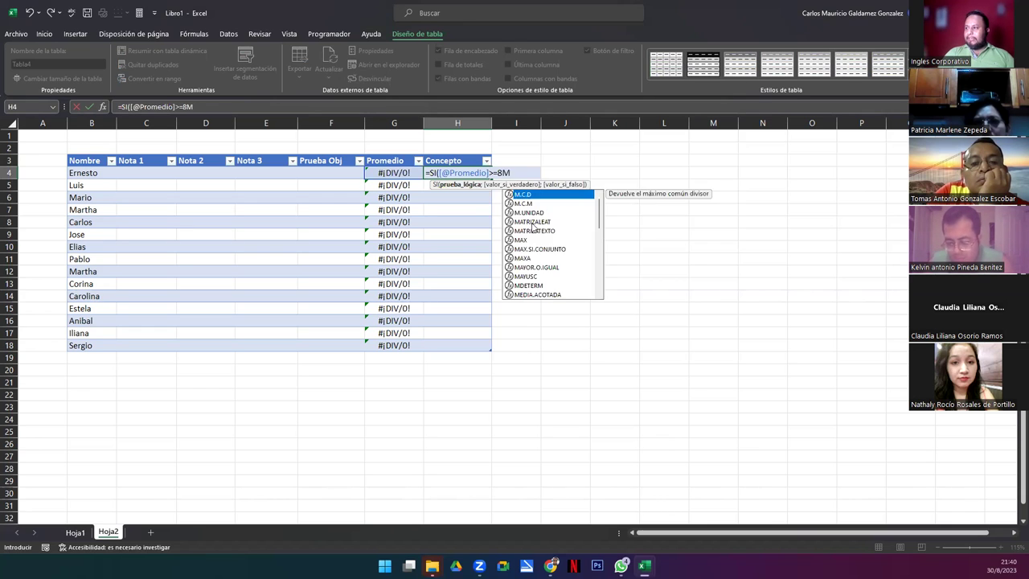
text(;)
text(Aprobado)
text(";)
text(SI)
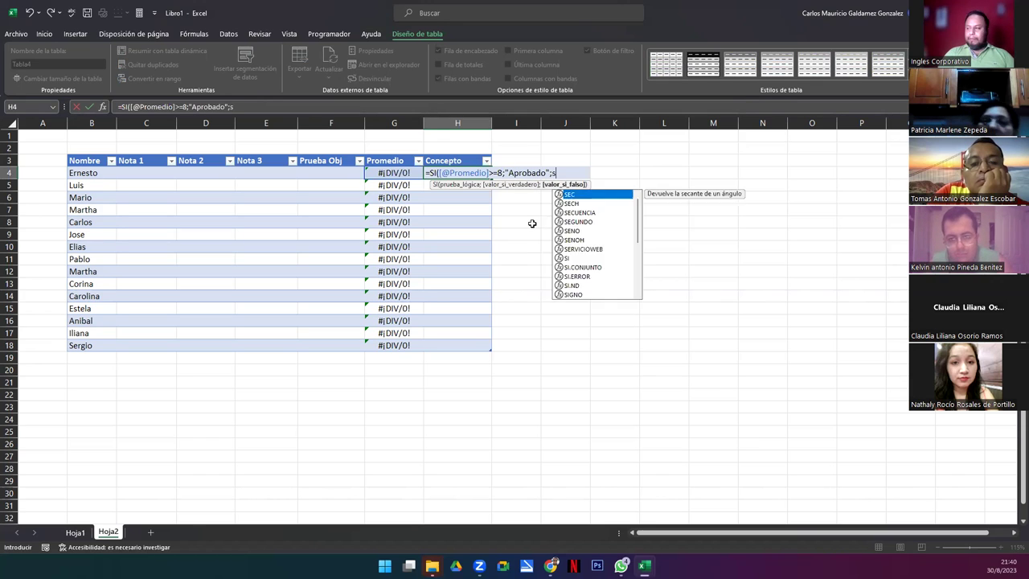
text(()
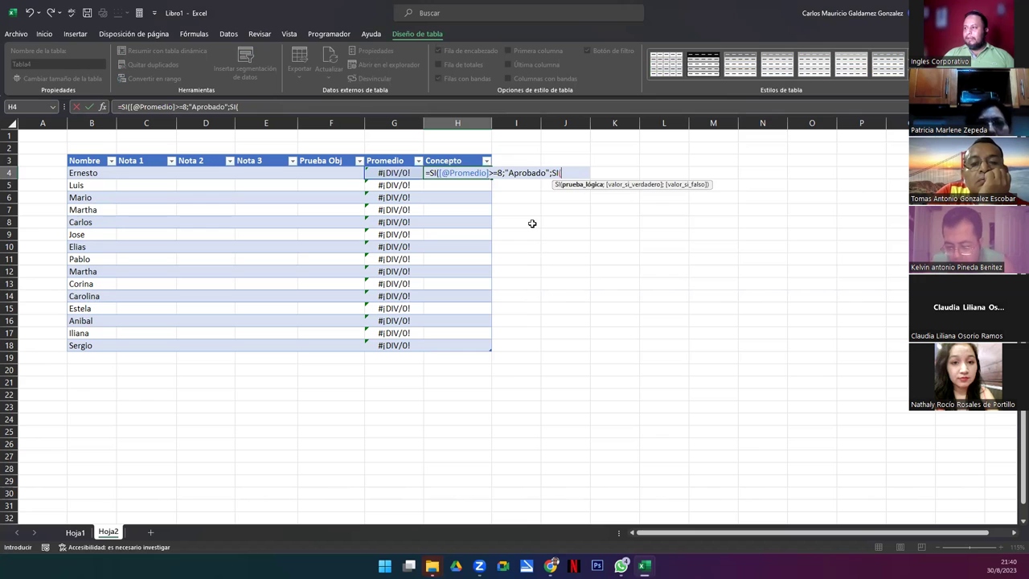
click(388, 173)
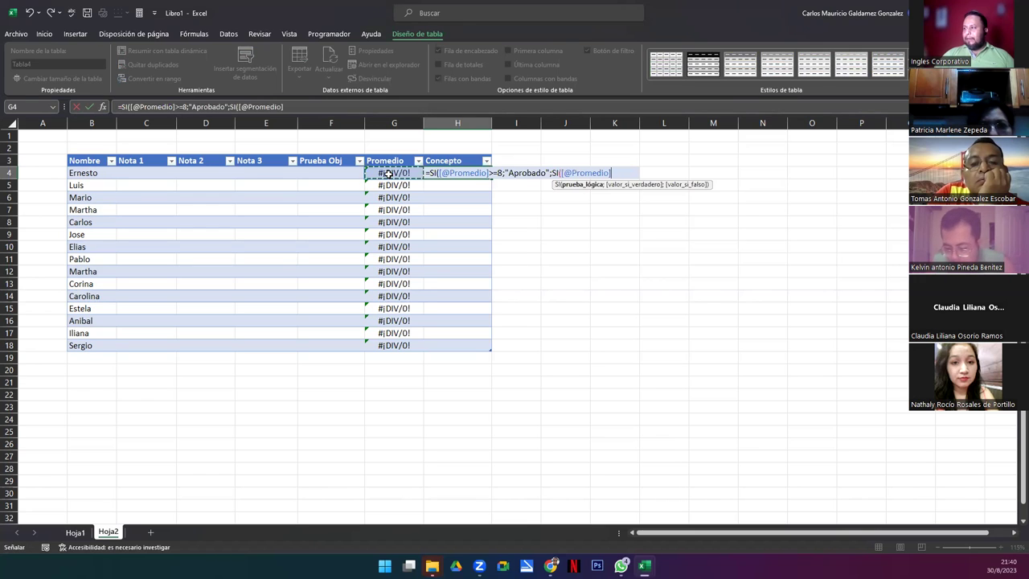
text(\)
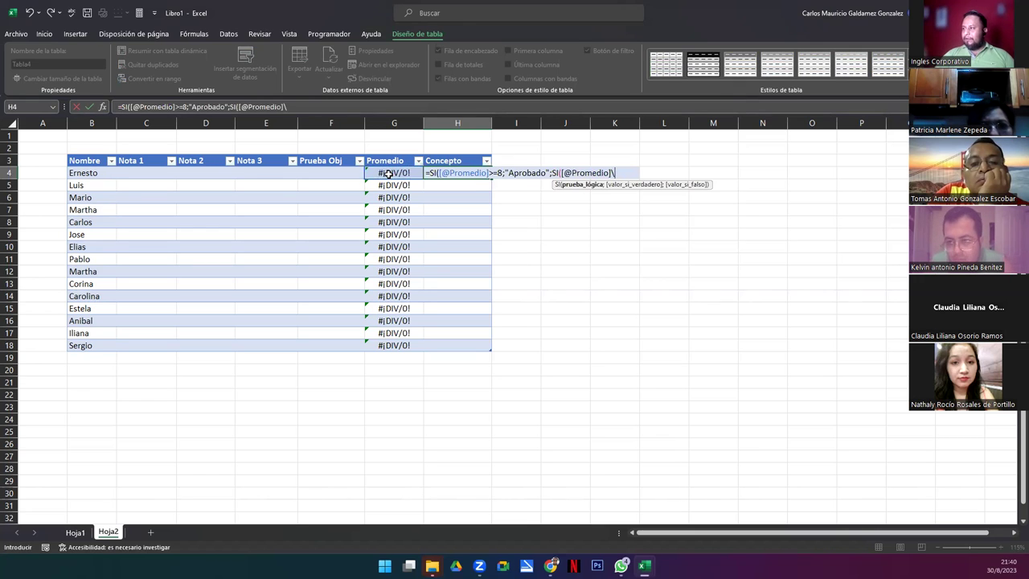
key(BackSpace)
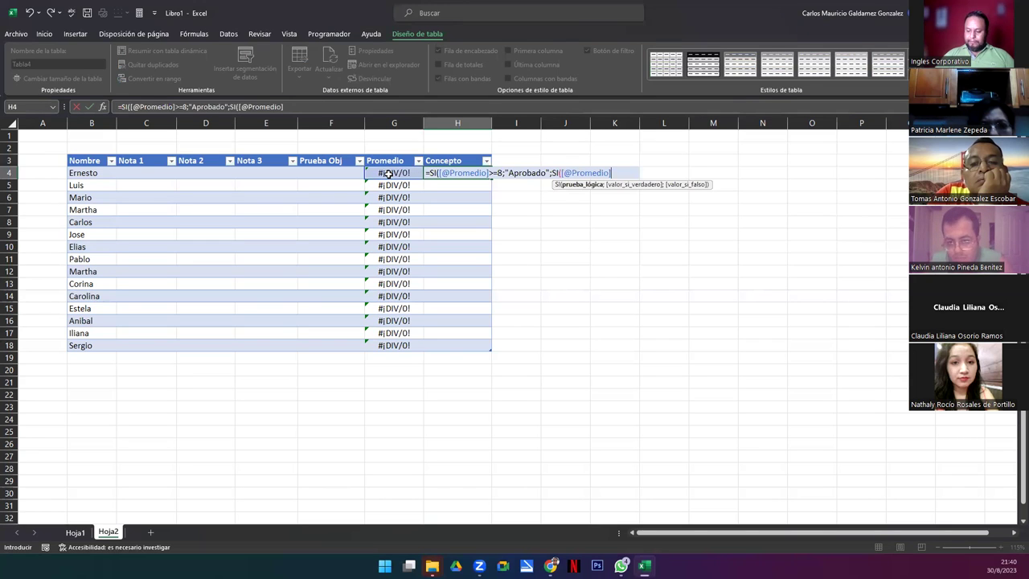
text(>=6)
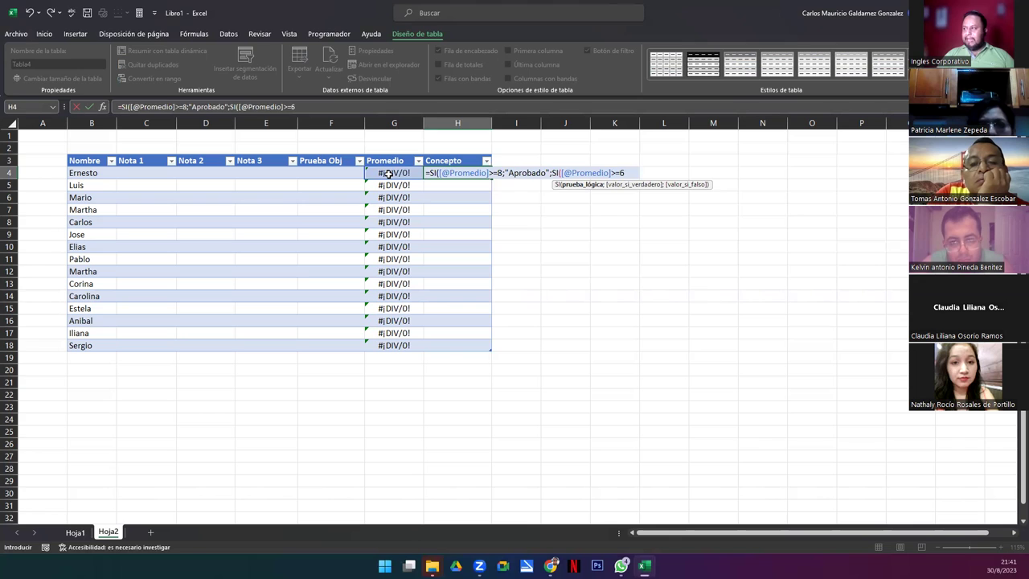
text(;)
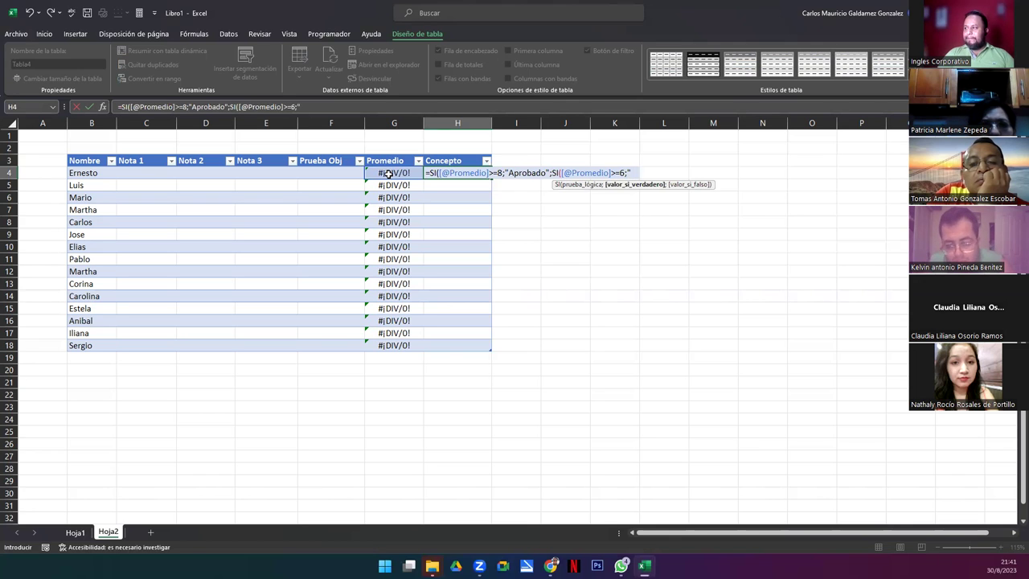
text(A)
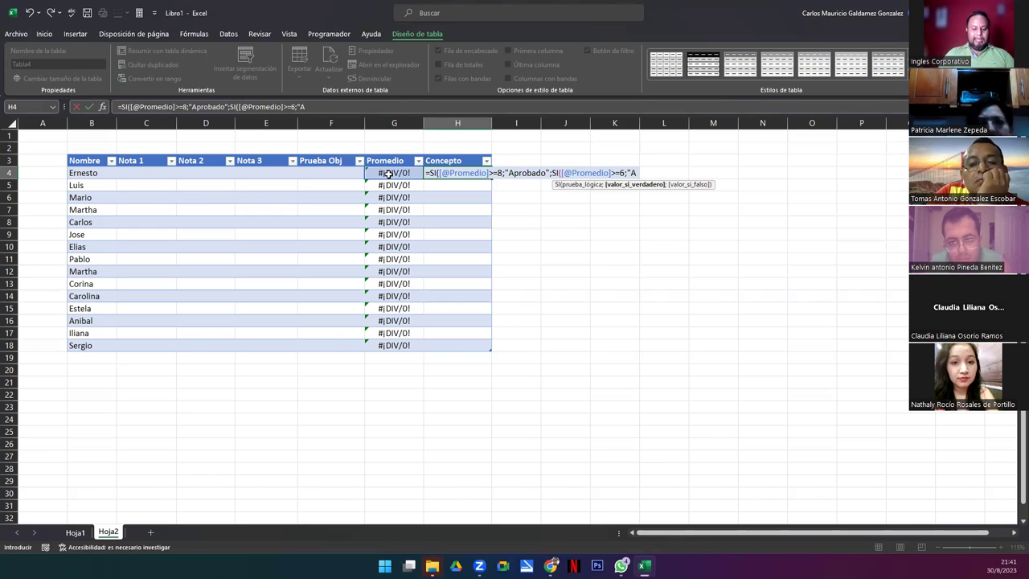
text(ceptable")
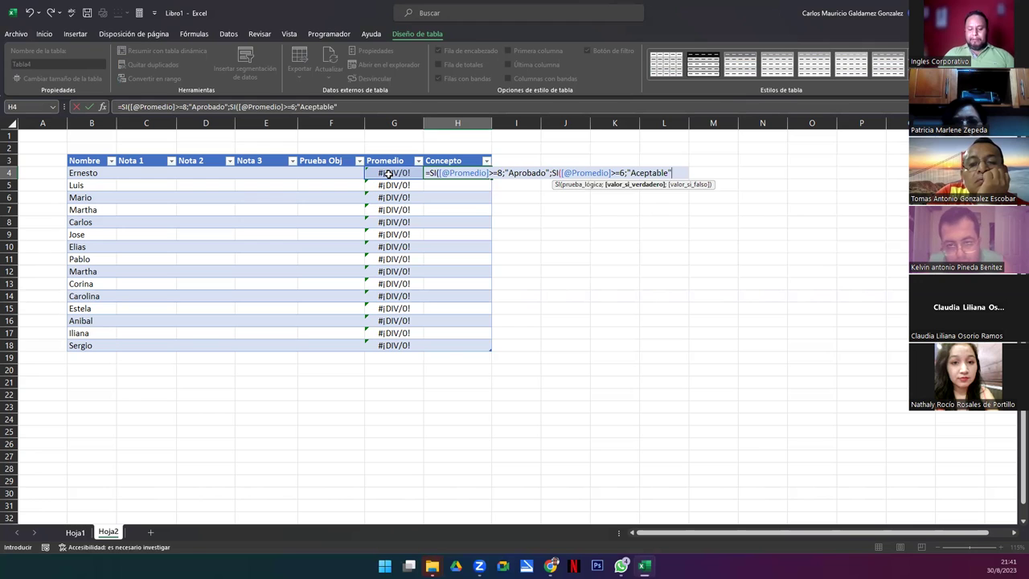
text(;;)
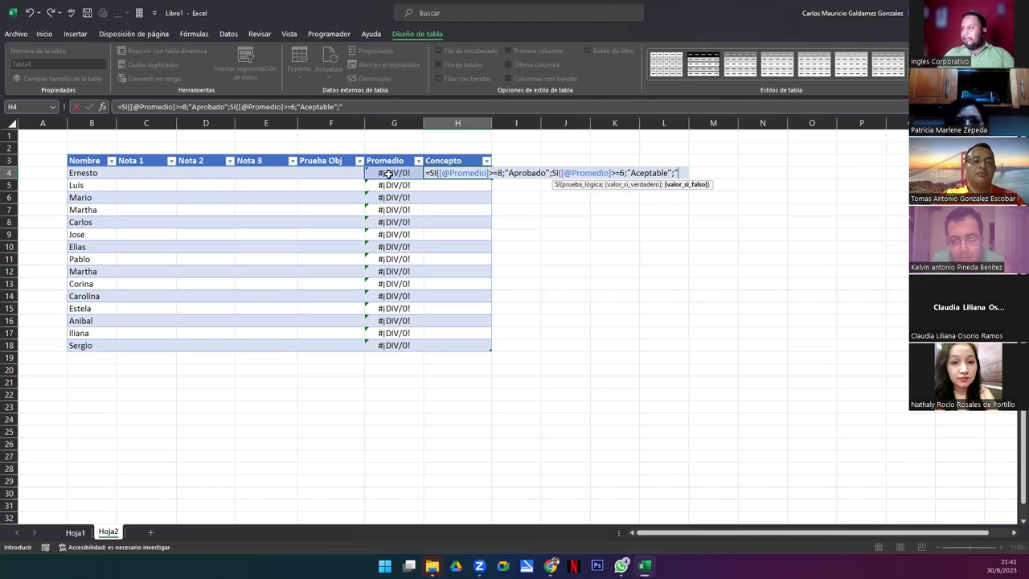
text("Reprobado")
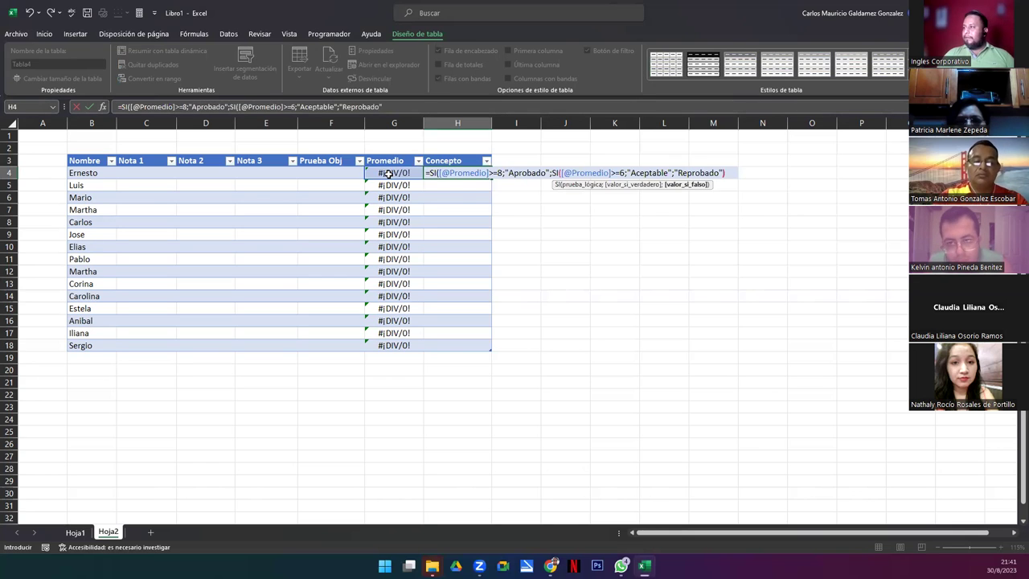
text())
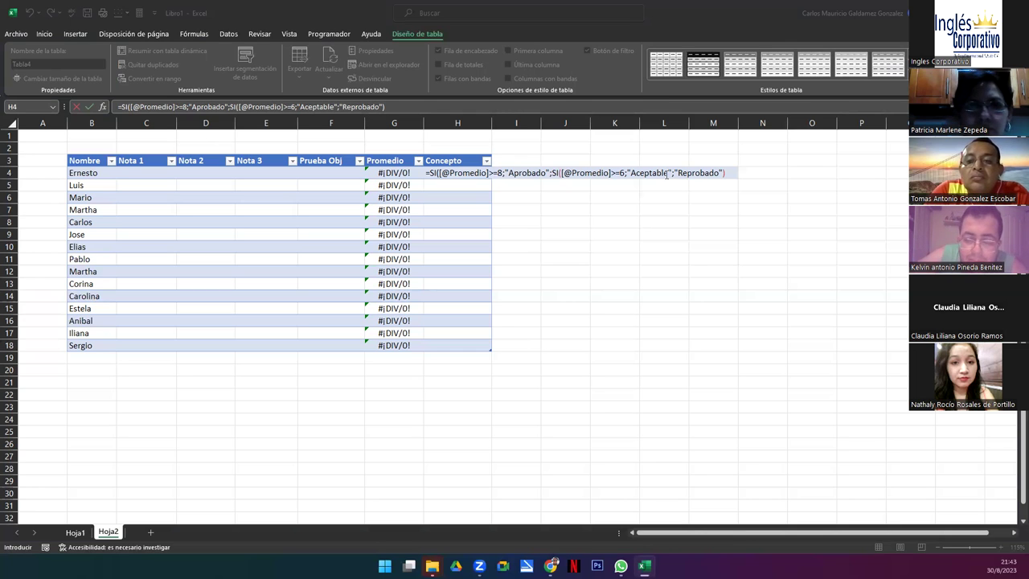
Close the H4 nested SI formula and commit it down the whole Concepto column.
click(734, 178)
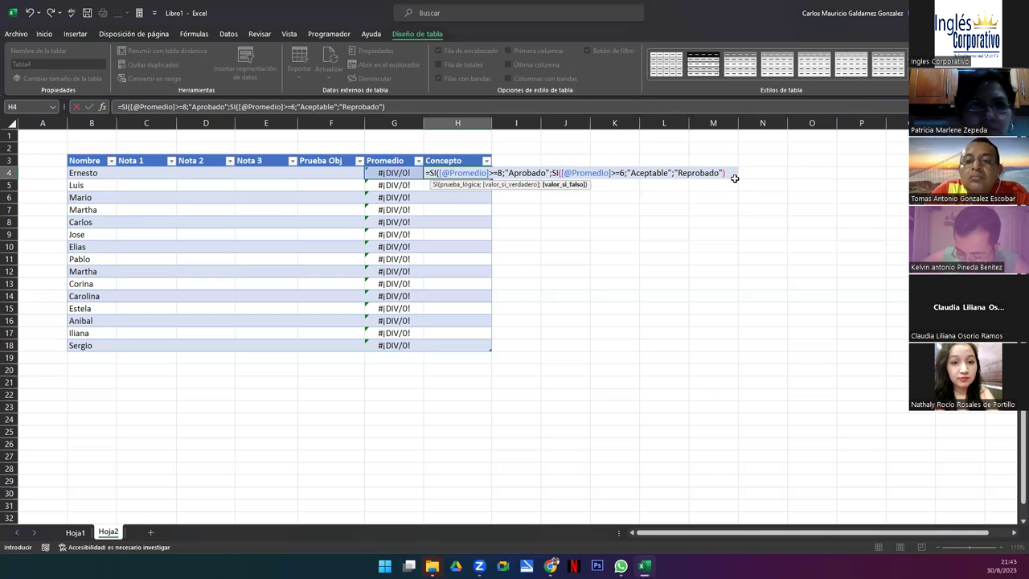
text())
key(ctrl+Return)
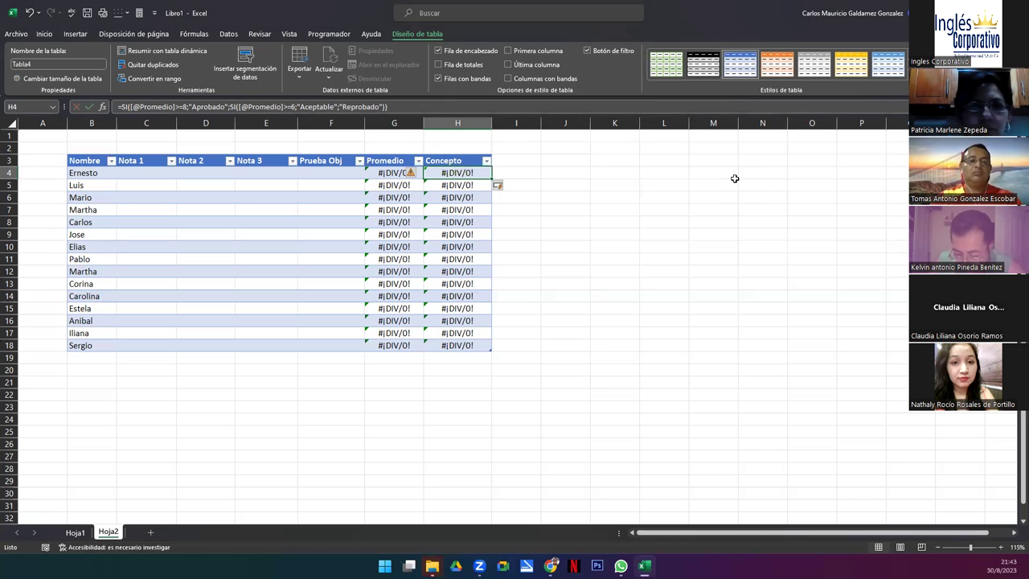
key(Left)
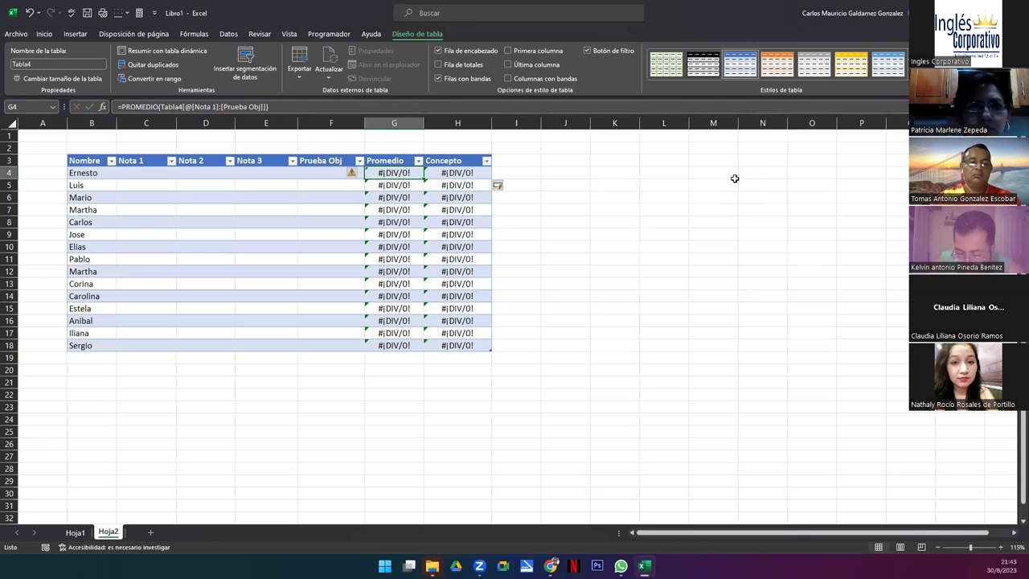
key(Left)
key(Left)
key(Left)
key(Up)
key(Up)
key(Up)
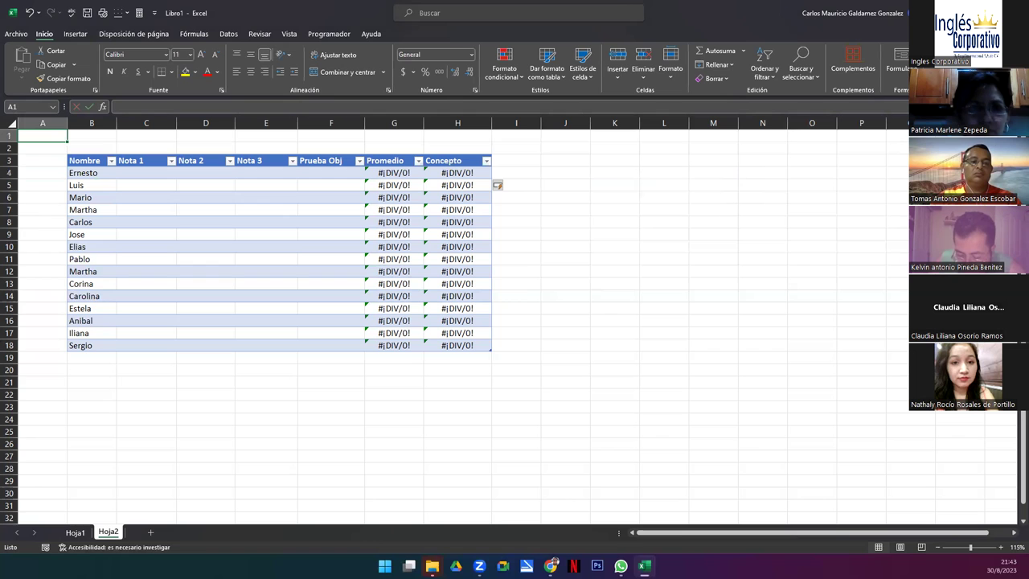
Return to Hoja1's seller commission table with the Revisar commands showing.
click(76, 534)
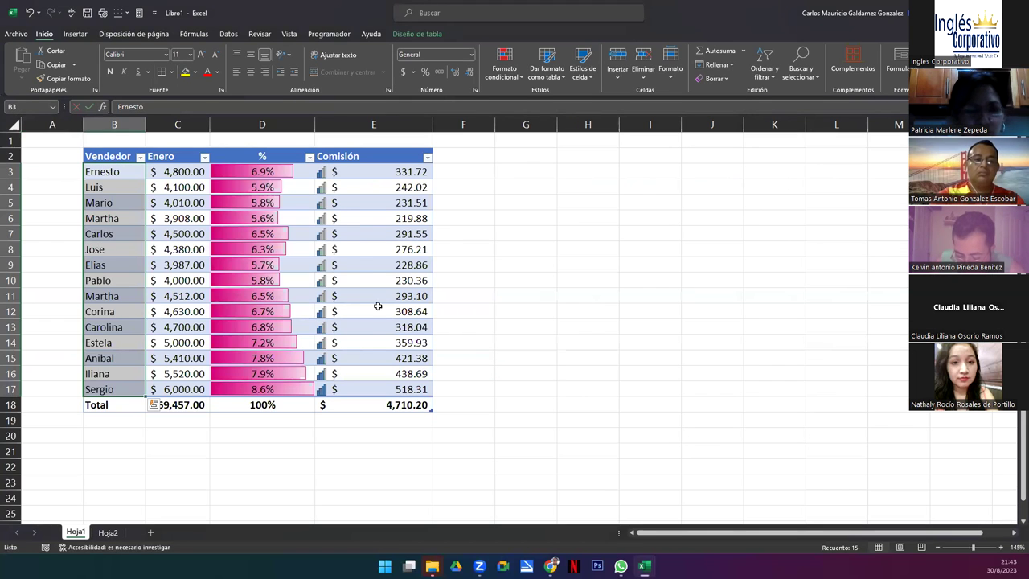
click(375, 280)
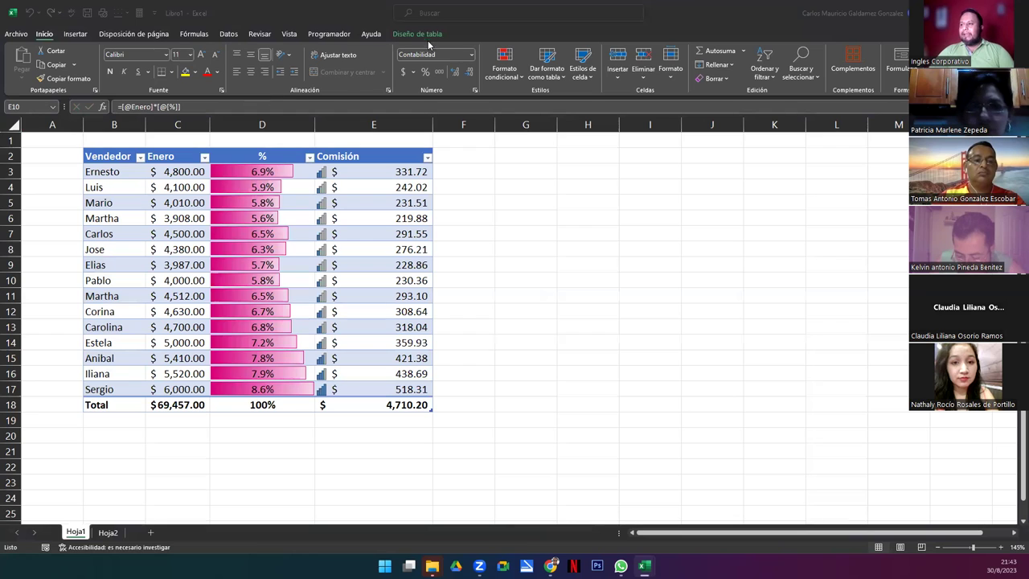
click(257, 38)
click(258, 36)
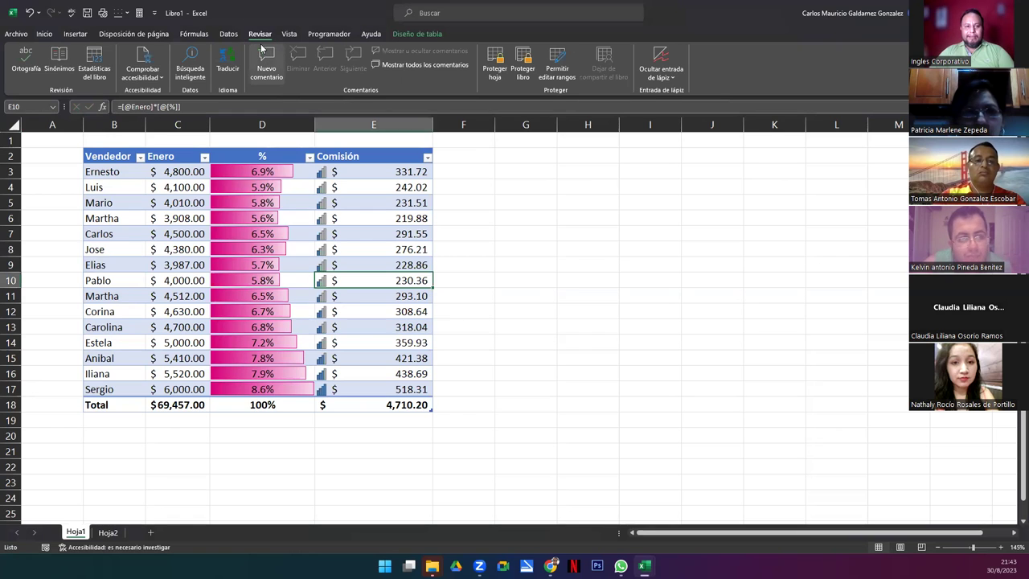
click(286, 252)
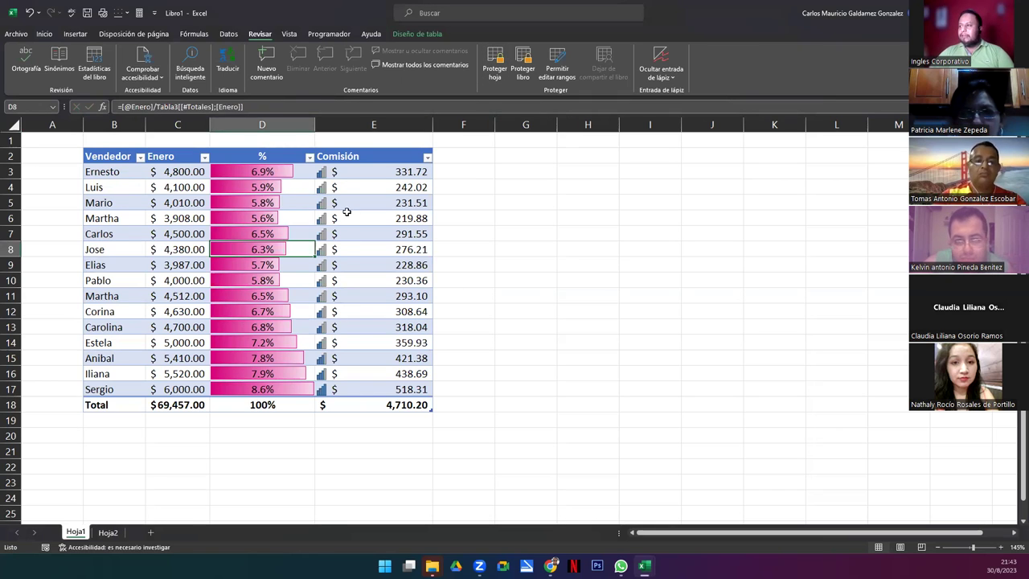
Protect Hoja1 with a password via Proteger hoja, confirming the password a second time.
click(494, 72)
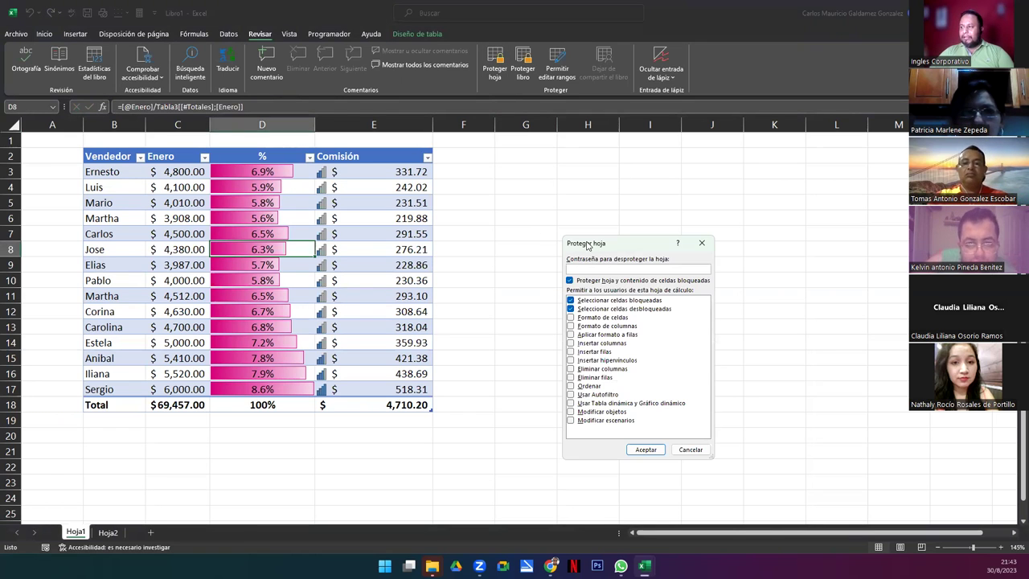
drag(586, 246, 480, 166)
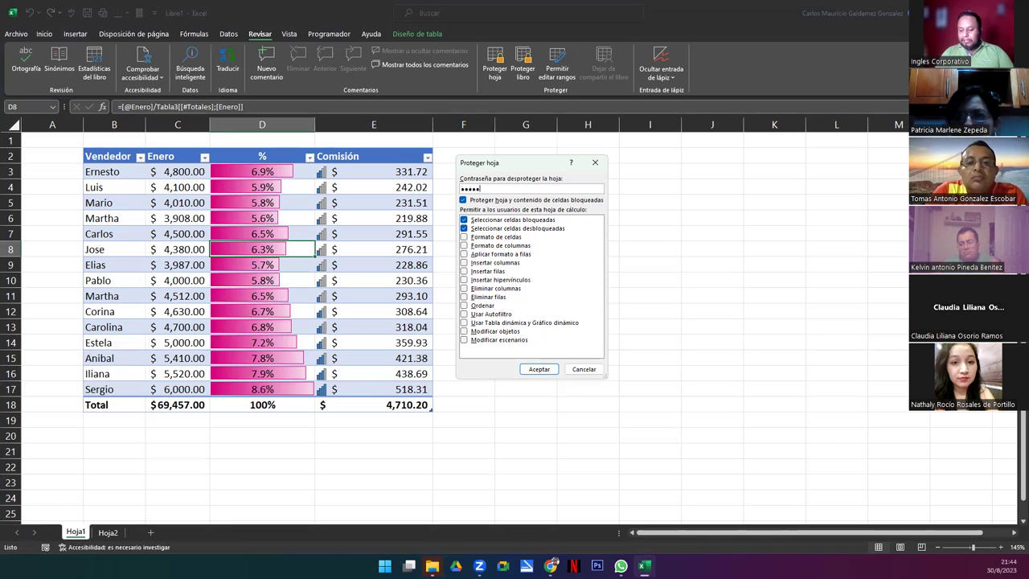
click(540, 369)
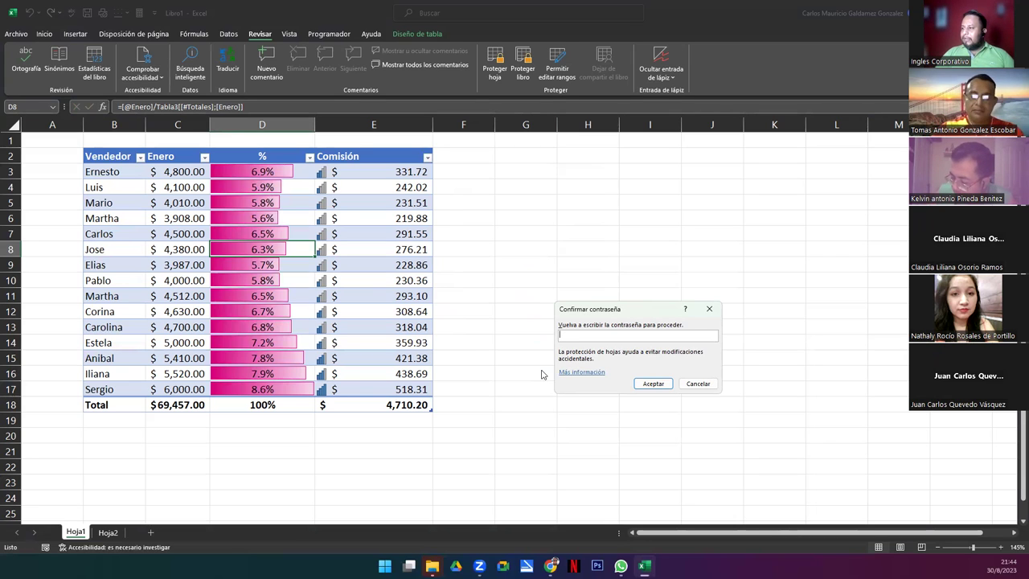
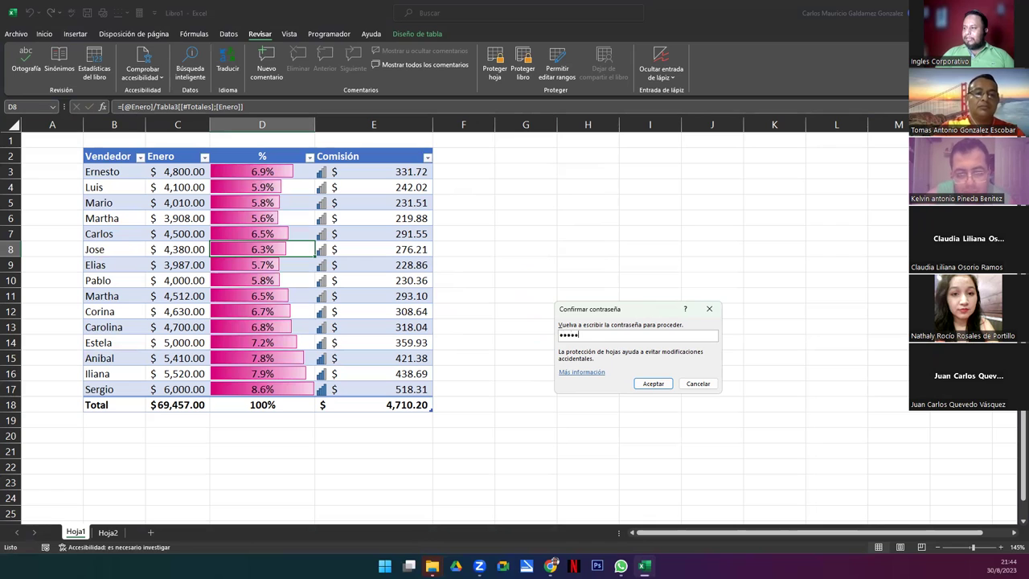
key(Return)
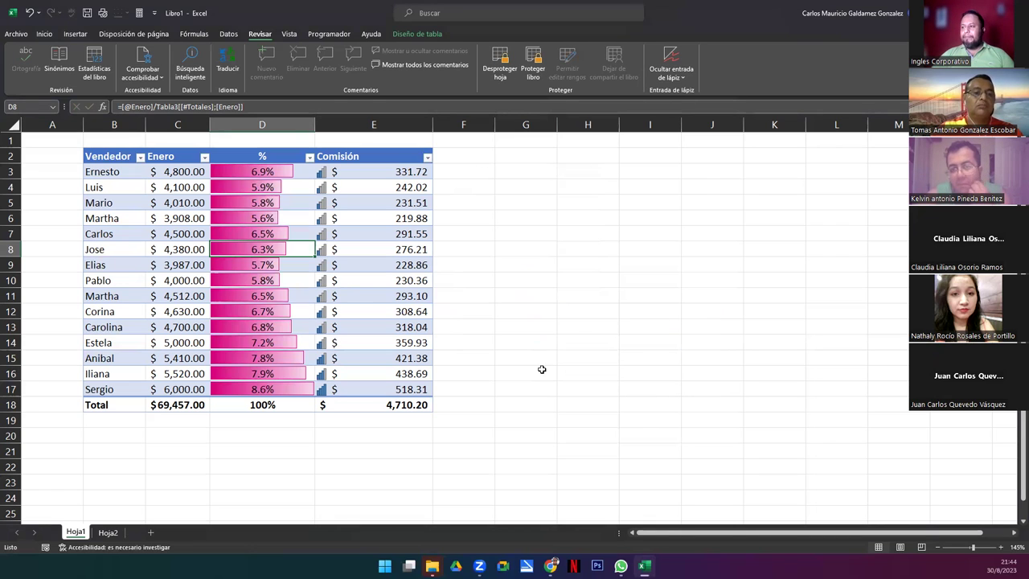
click(346, 296)
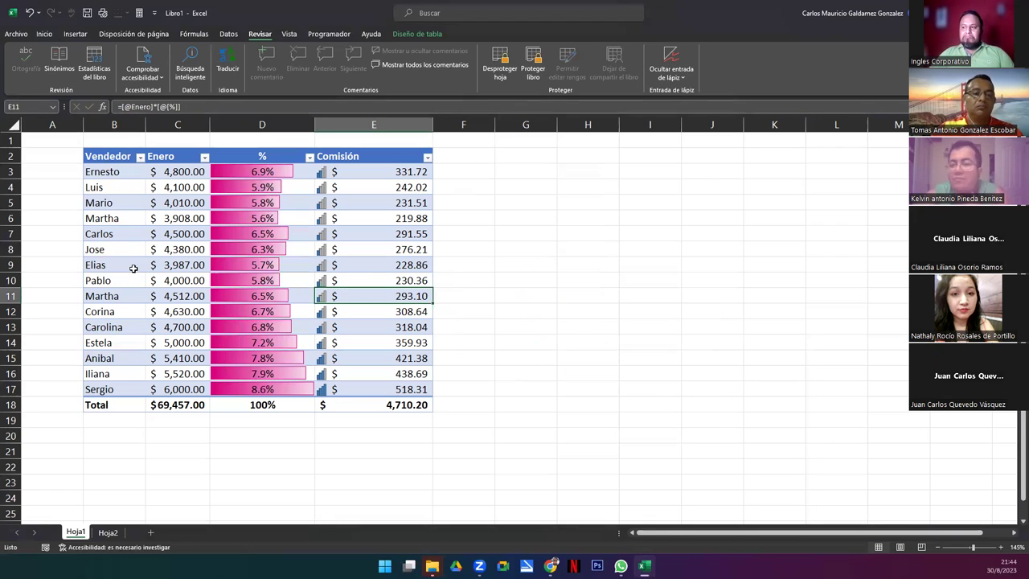
click(483, 207)
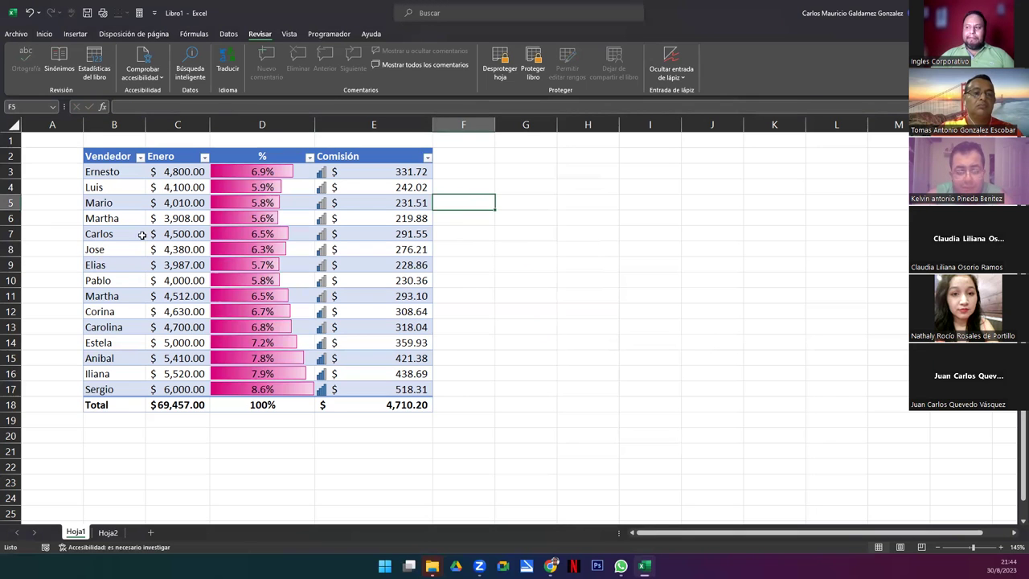
drag(115, 172, 448, 386)
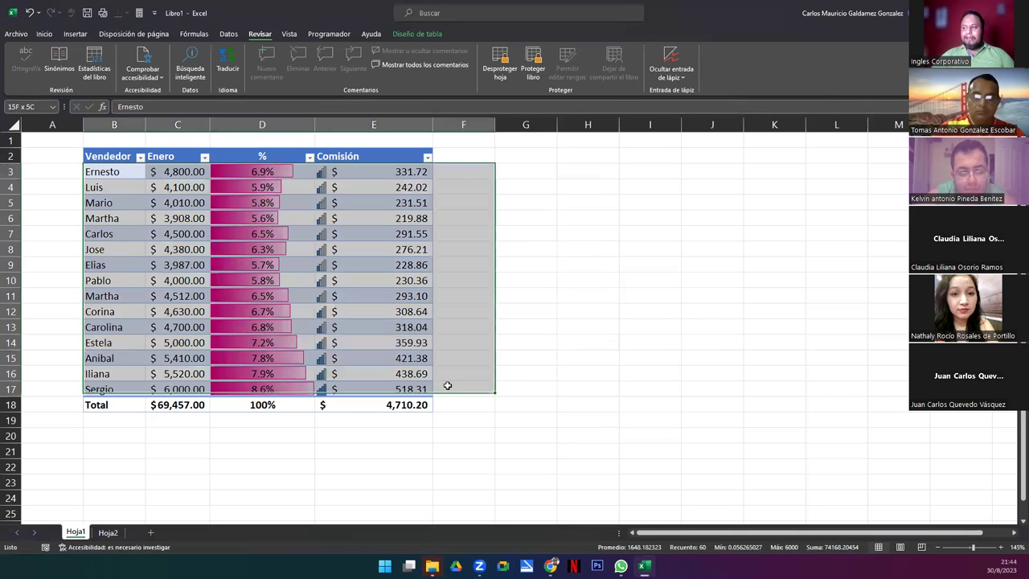
click(567, 390)
click(382, 267)
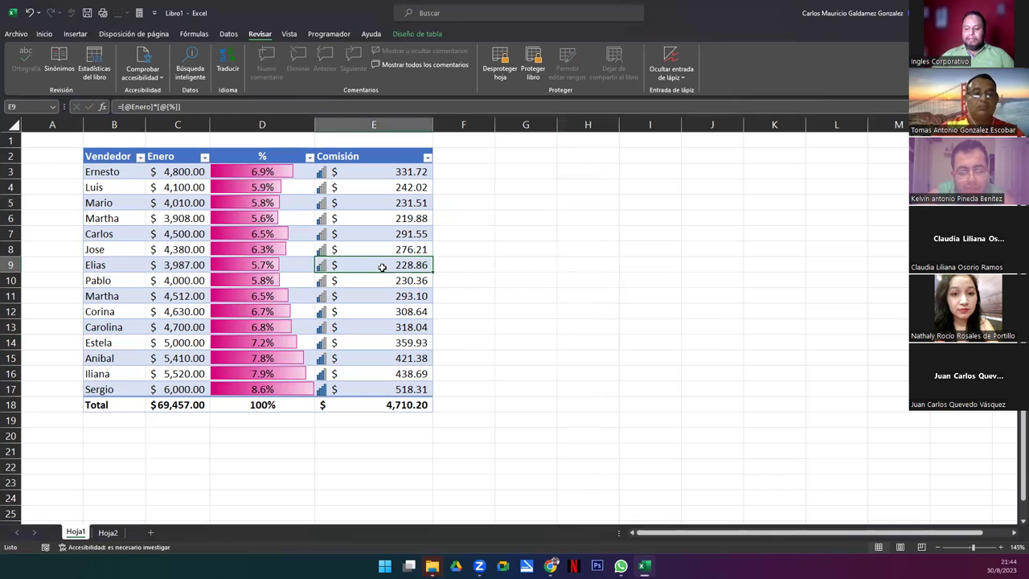
double_click(382, 267)
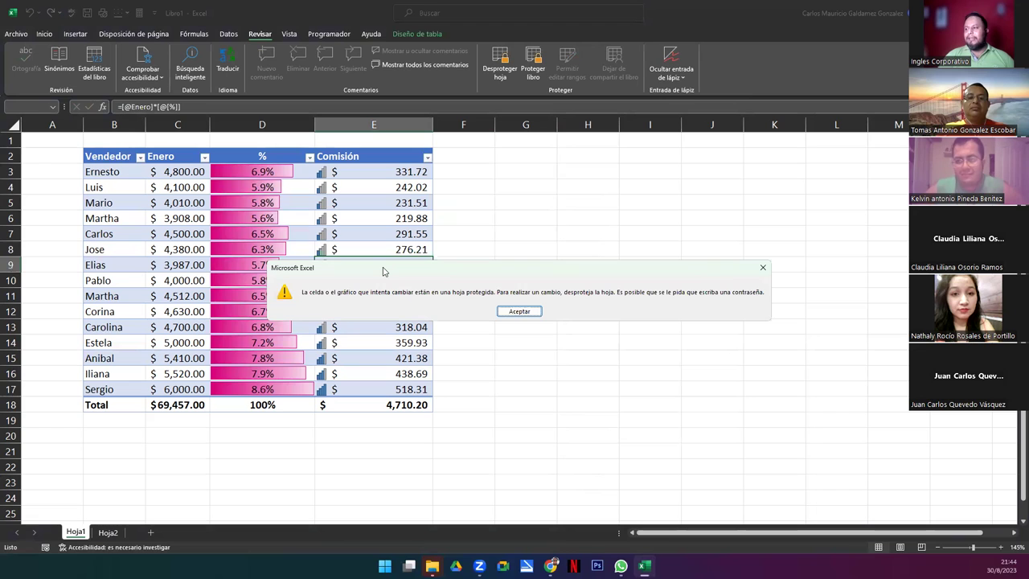
key(Escape)
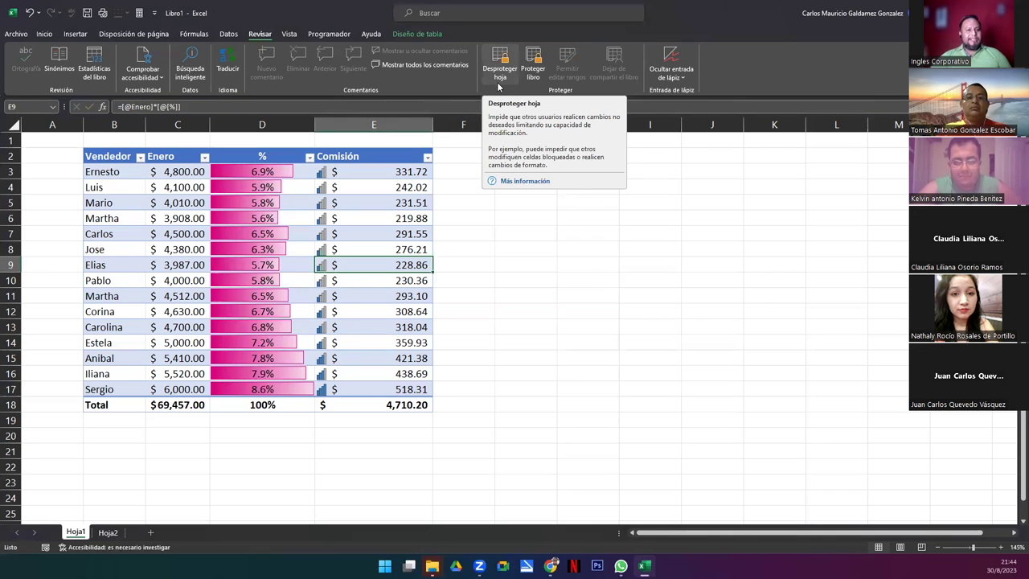
Copy the commission table with headers into a new sheet Hoja3, then undo the paste.
click(424, 281)
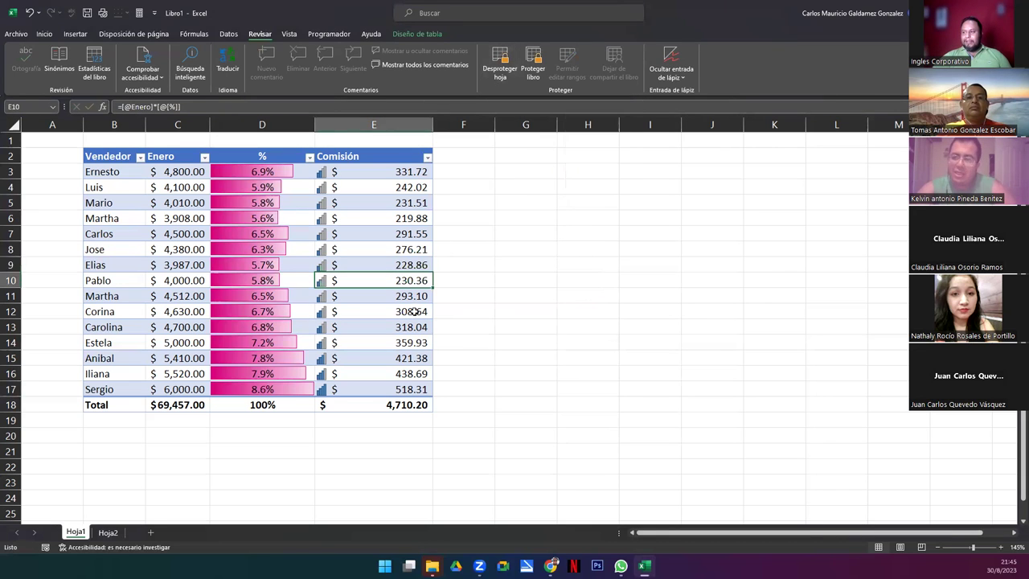
drag(104, 172, 425, 402)
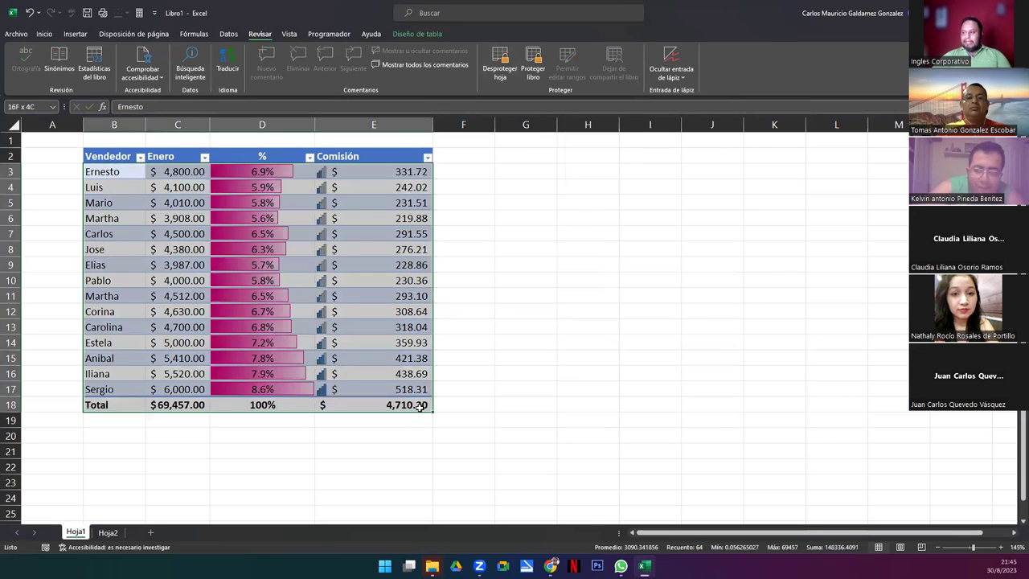
drag(110, 158, 377, 405)
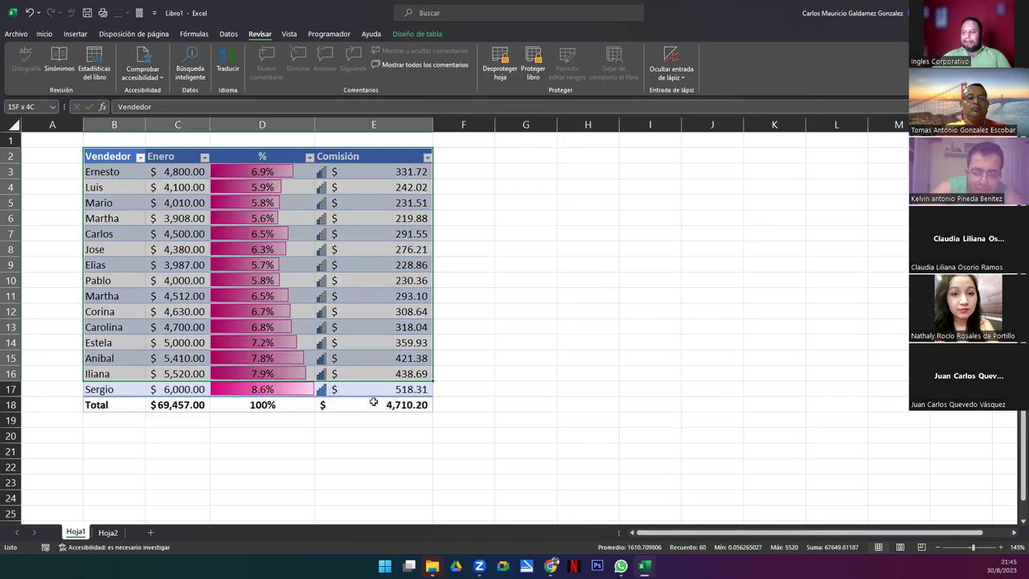
key(ctrl+c)
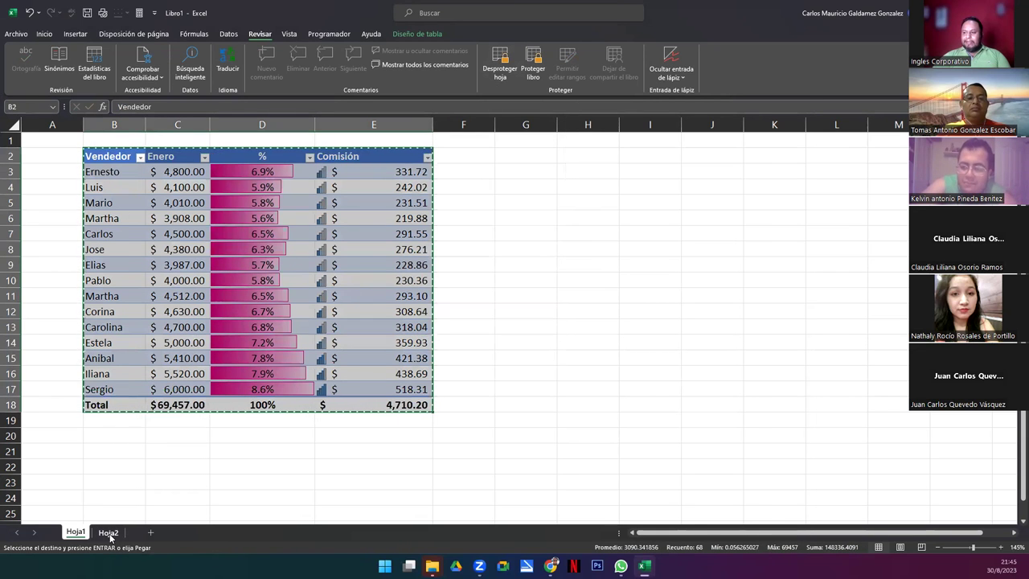
click(149, 533)
key(ctrl+v)
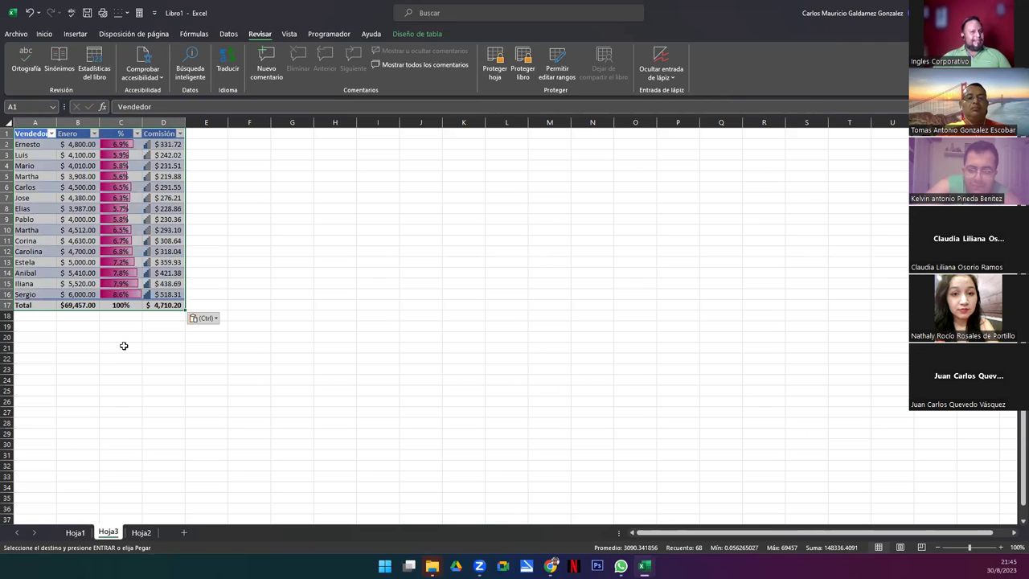
key(ctrl+z)
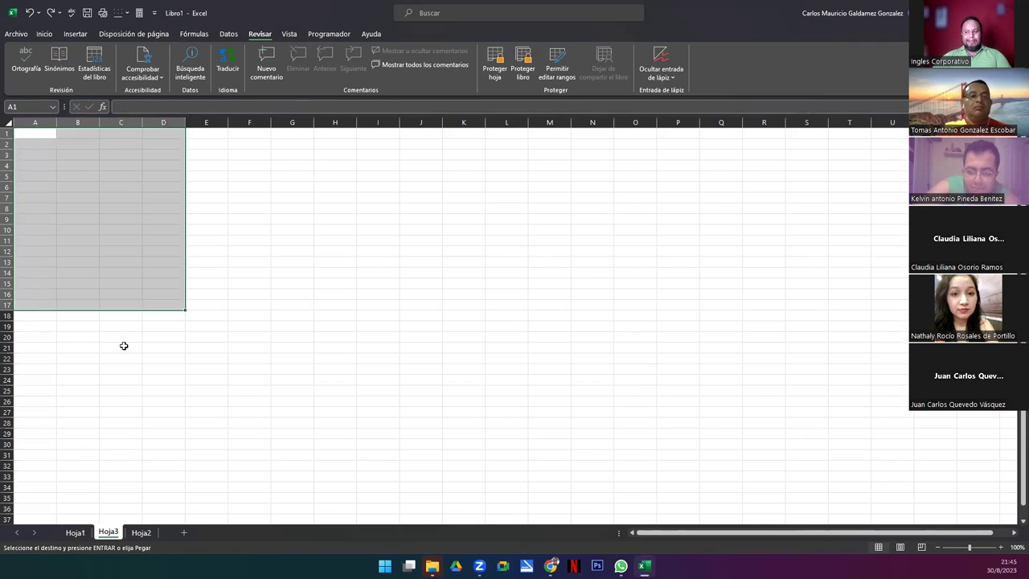
Permanently delete the Hoja3 sheet and return to Hoja1.
click(142, 532)
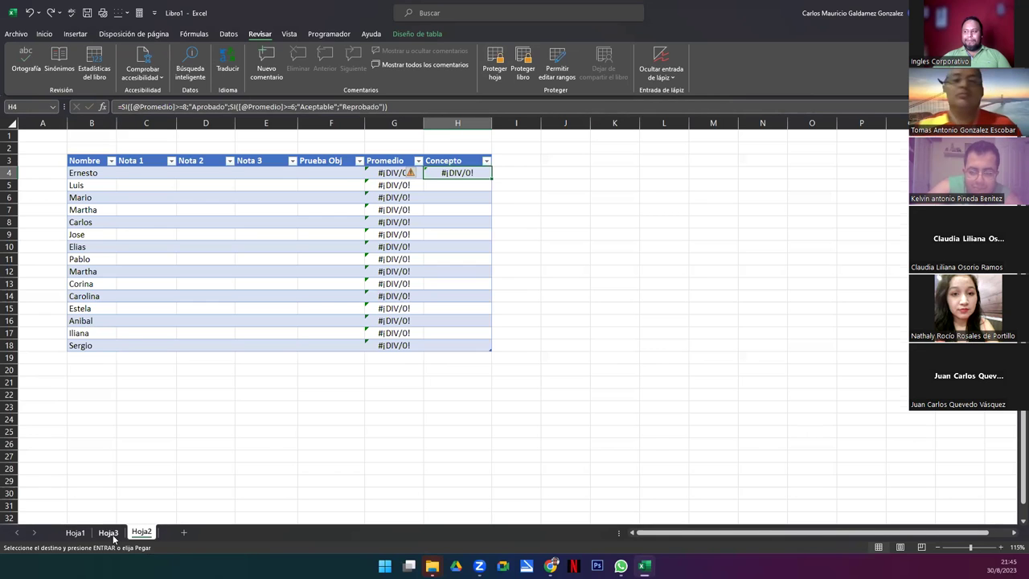
click(111, 533)
click(139, 534)
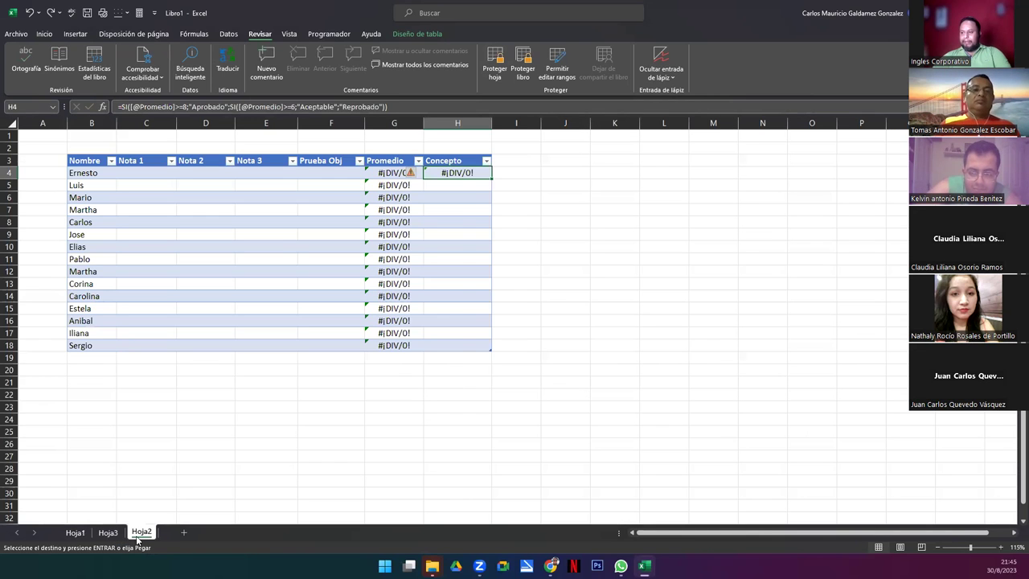
right_click(110, 535)
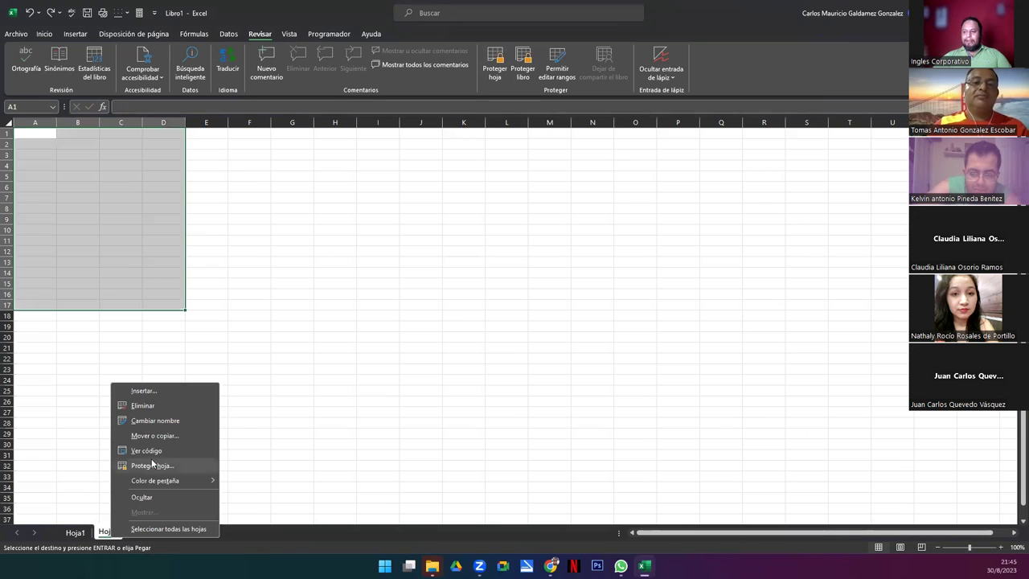
click(143, 405)
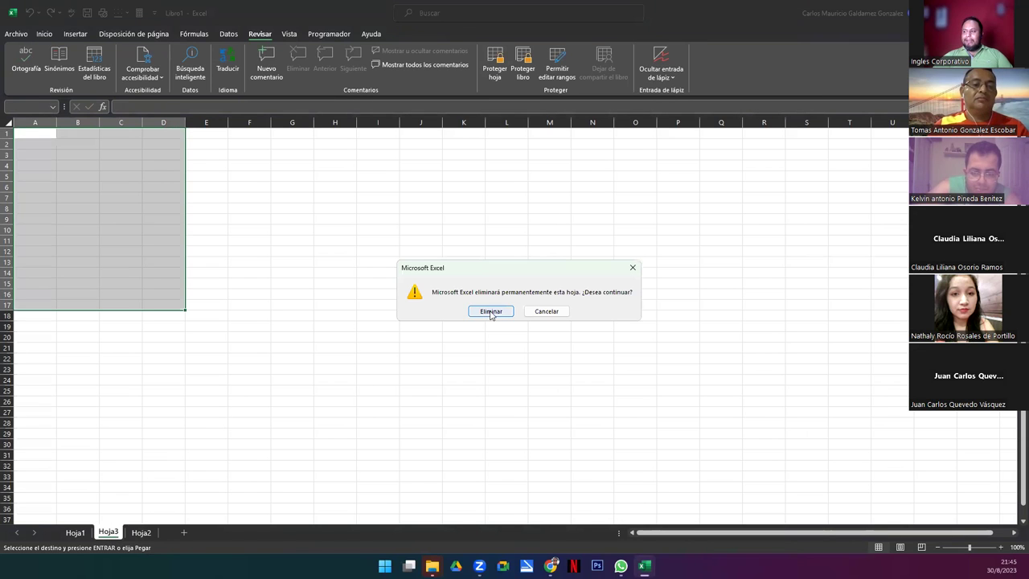
click(491, 312)
click(75, 533)
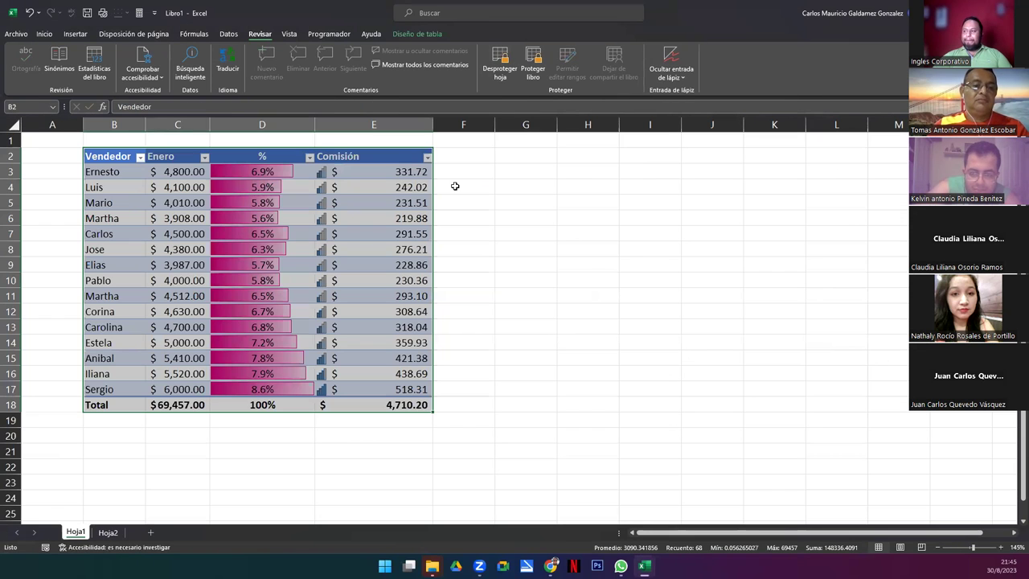
Unprotect Hoja1 by entering the sheet password.
click(500, 71)
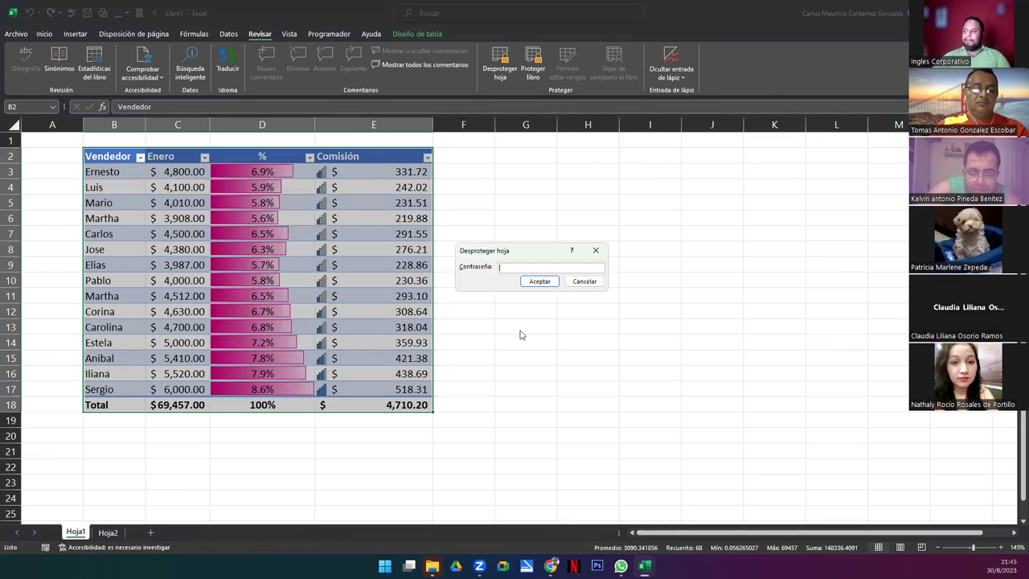
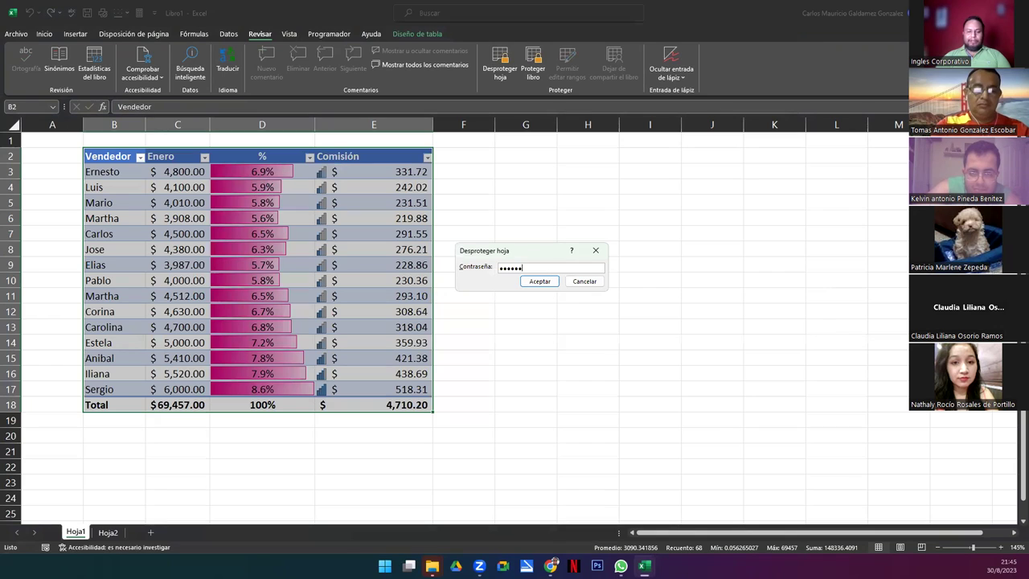
click(540, 281)
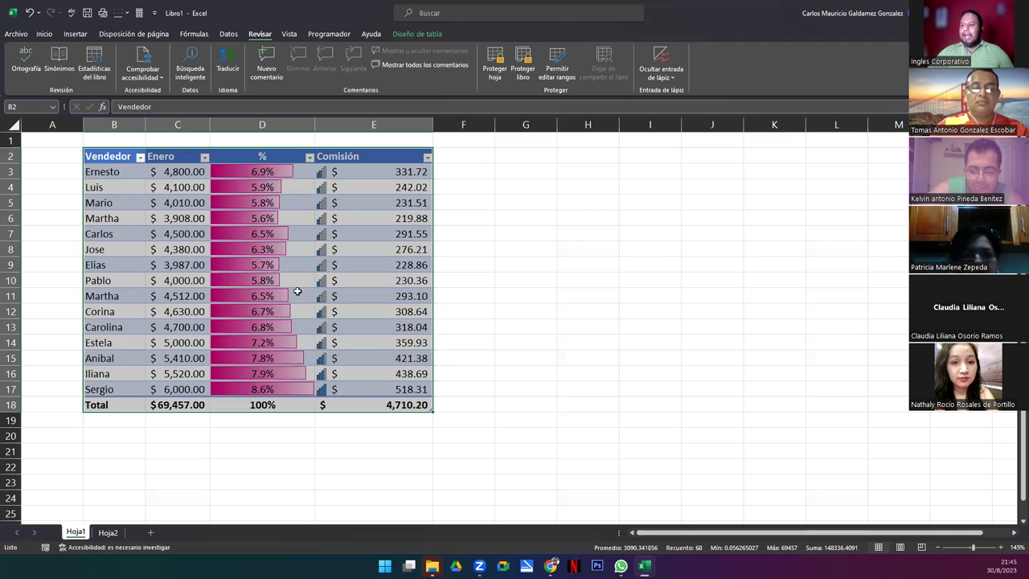
Clear the Enero values in C10, C7 and C6, then undo to restore them.
click(165, 275)
key(Delete)
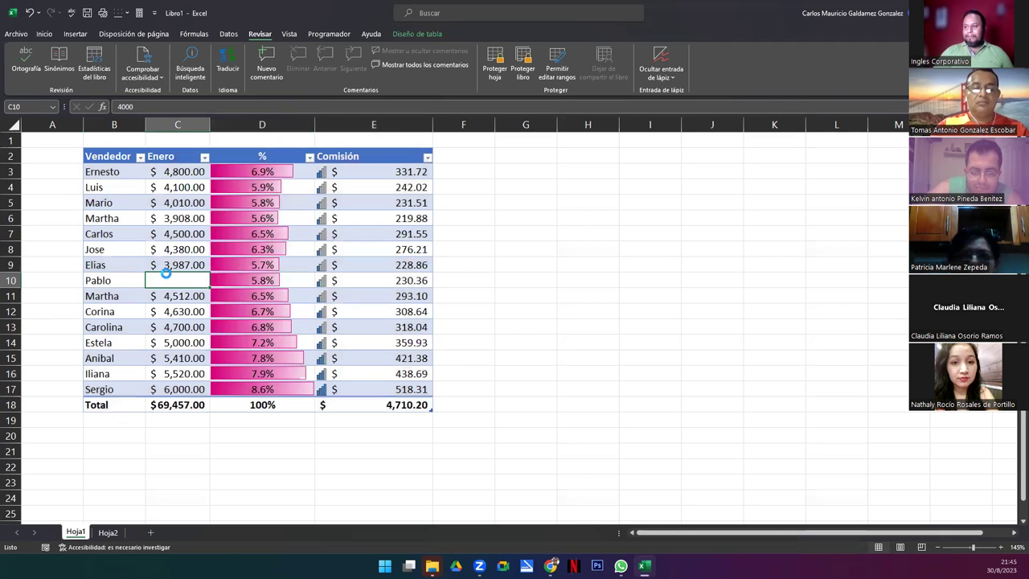
key(Up)
key(Up)
key(Up)
key(Delete)
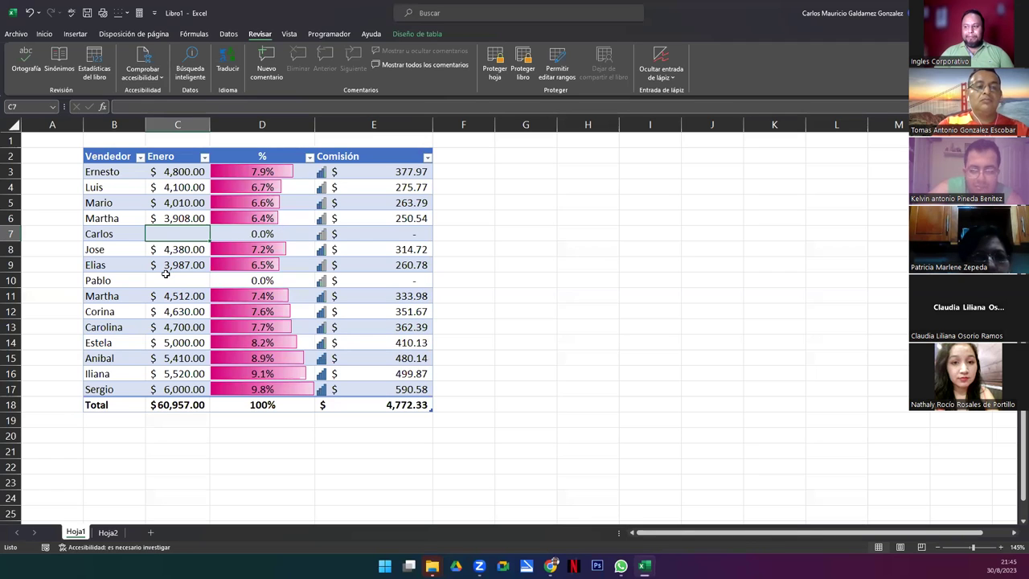
key(Up)
key(Delete)
key(ctrl+z)
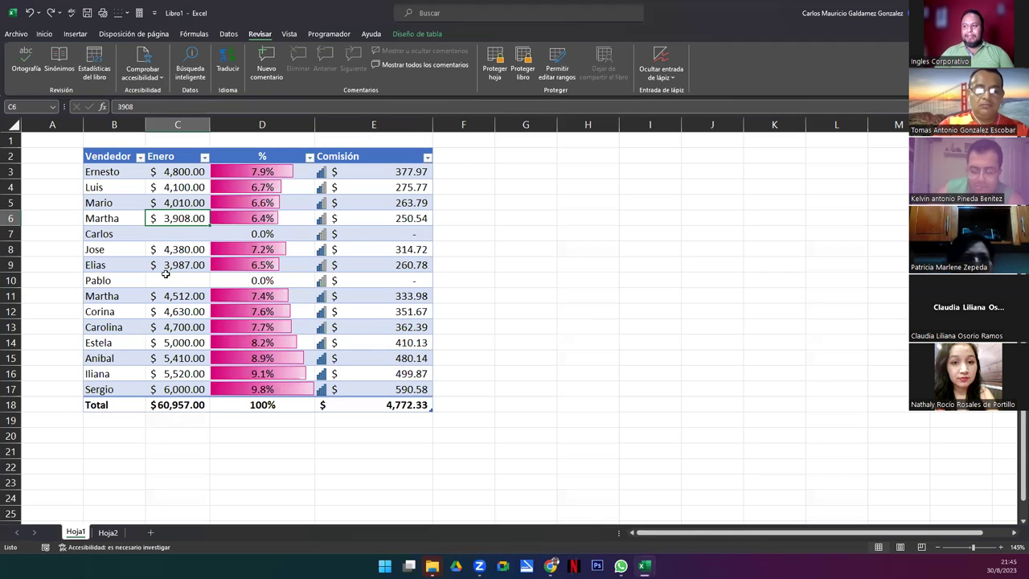
key(ctrl+z)
key(ctrl+z)
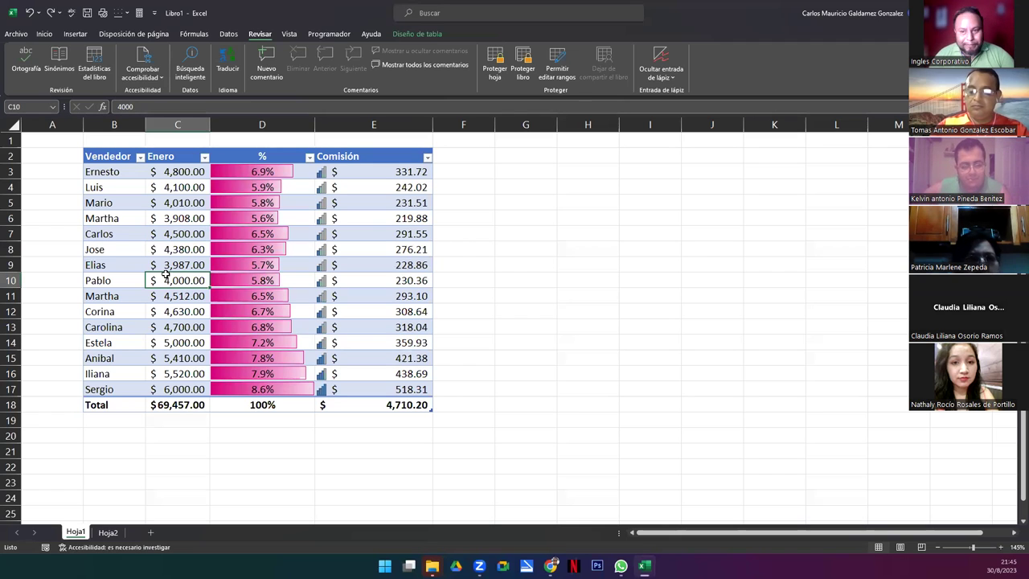
Protect Hoja1 with a confirmed password, blocking selection of both locked and unlocked cells.
click(492, 74)
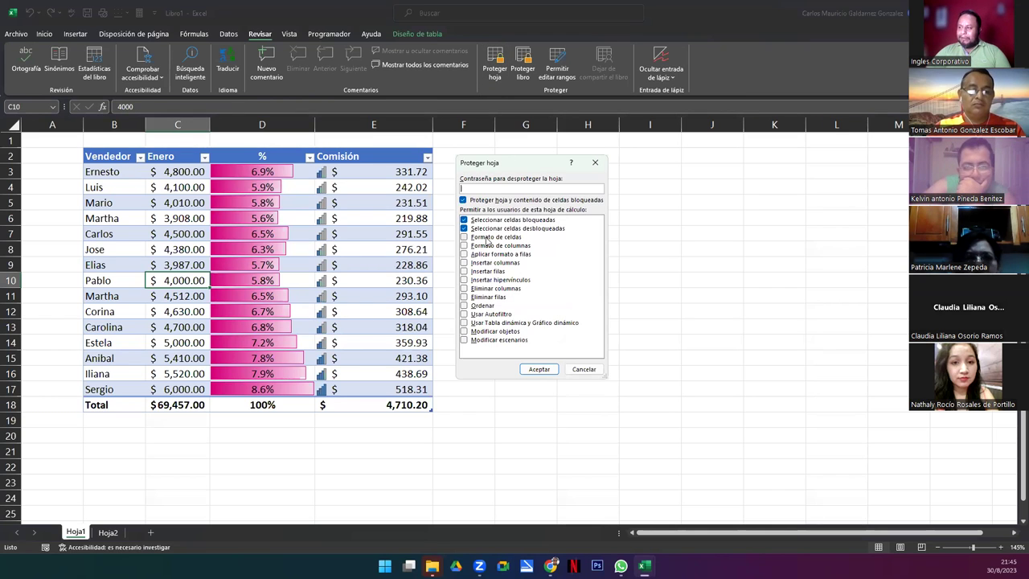
click(464, 229)
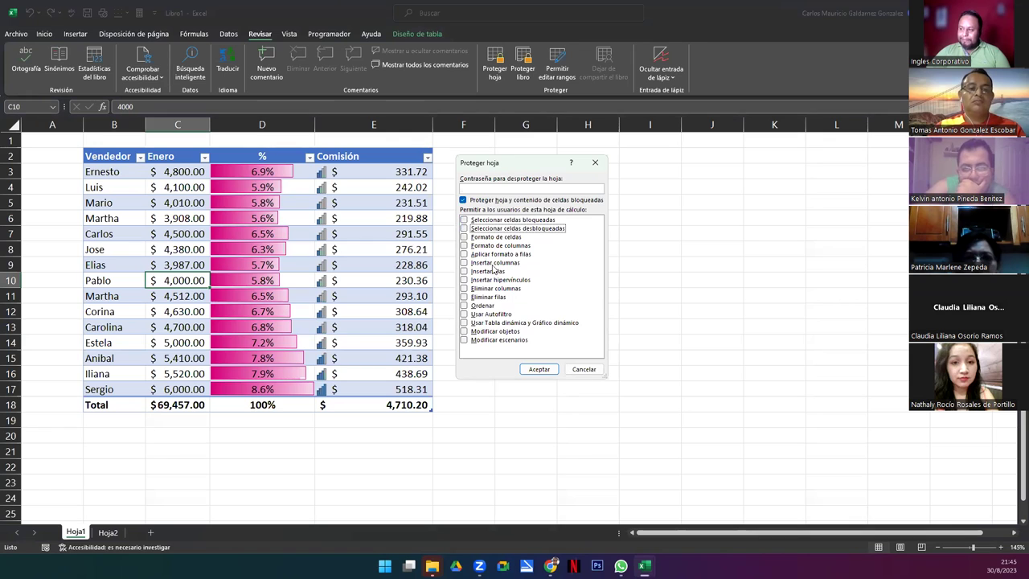
click(476, 188)
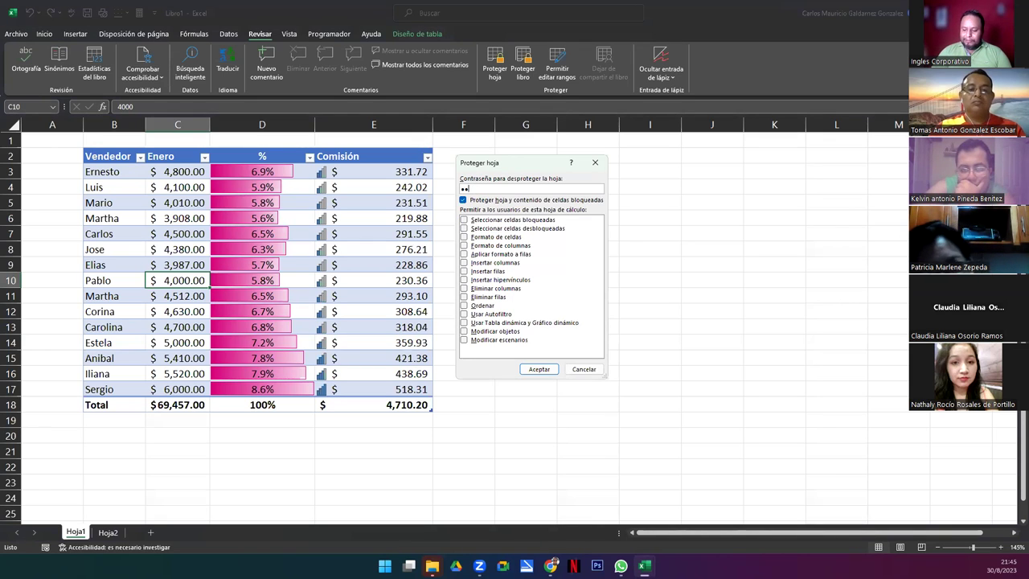
key(Return)
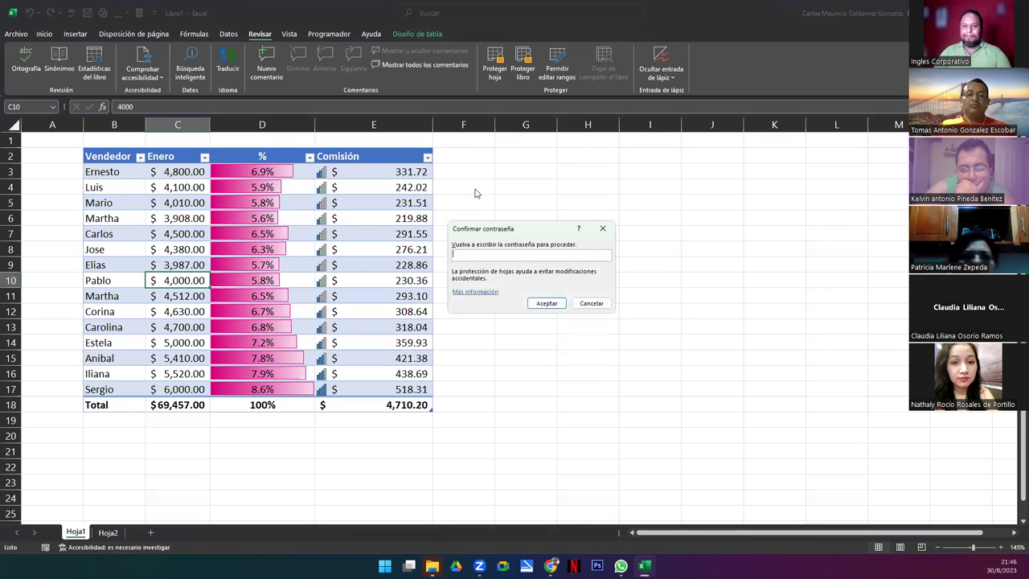
key(Return)
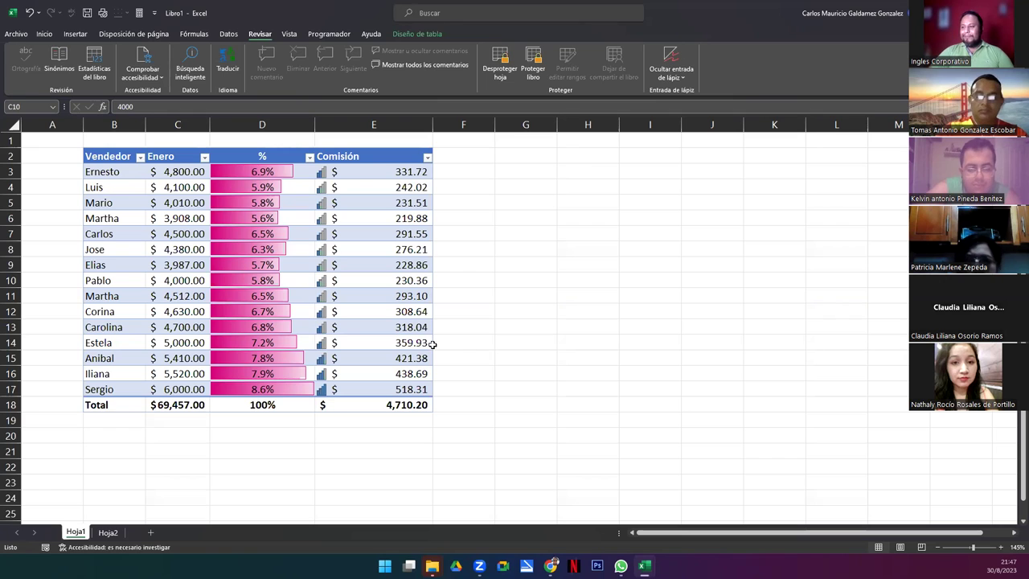
Unprotect Hoja1 and test-edit Jose's Enero cell C8 to 8,216,256.
click(494, 72)
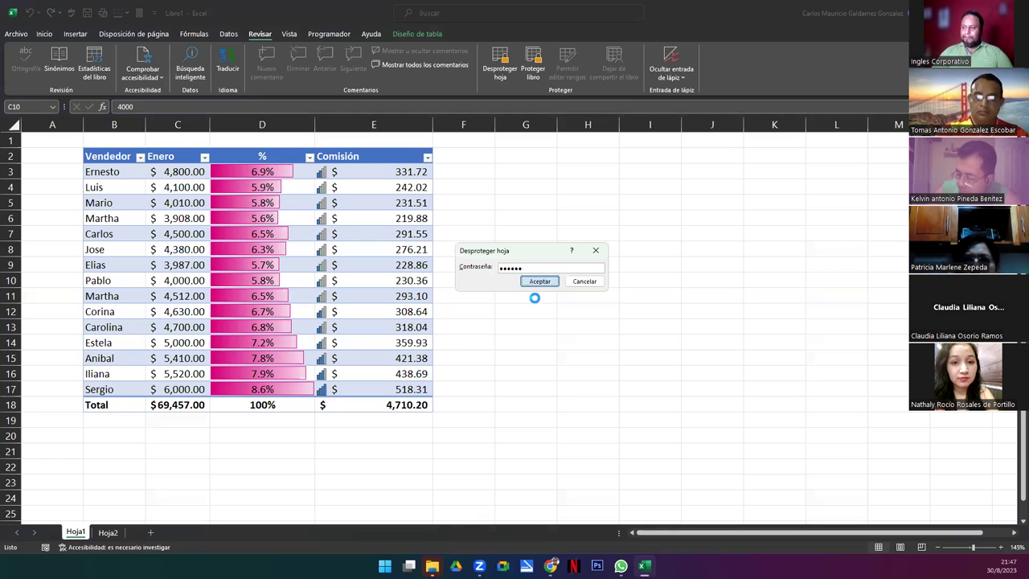
click(537, 285)
click(169, 245)
key(Delete)
key(BackSpace)
text(8,216,256)
key(Return)
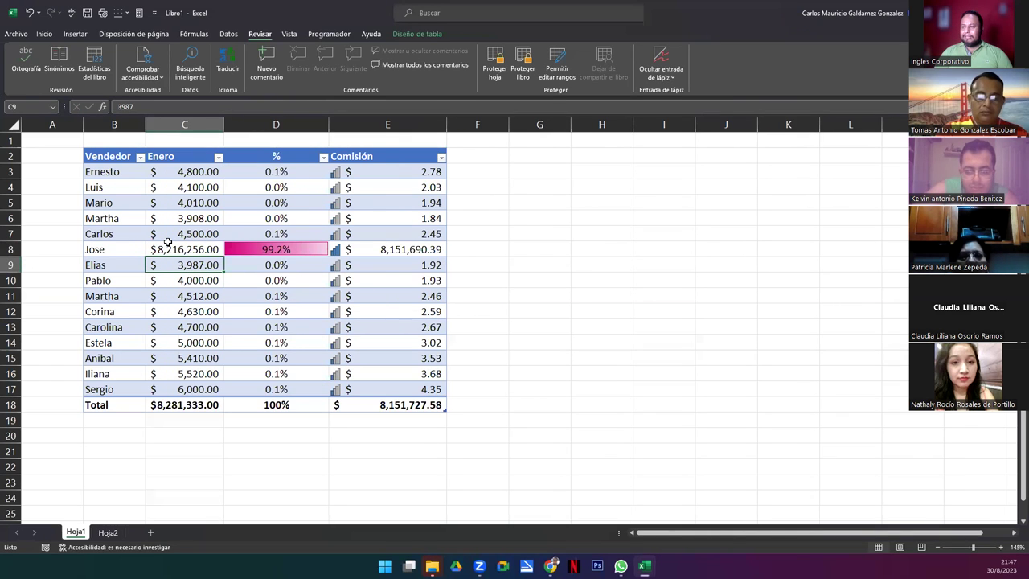
Restore C8 to 4380 and select the empty cell F8.
click(167, 244)
key(Delete)
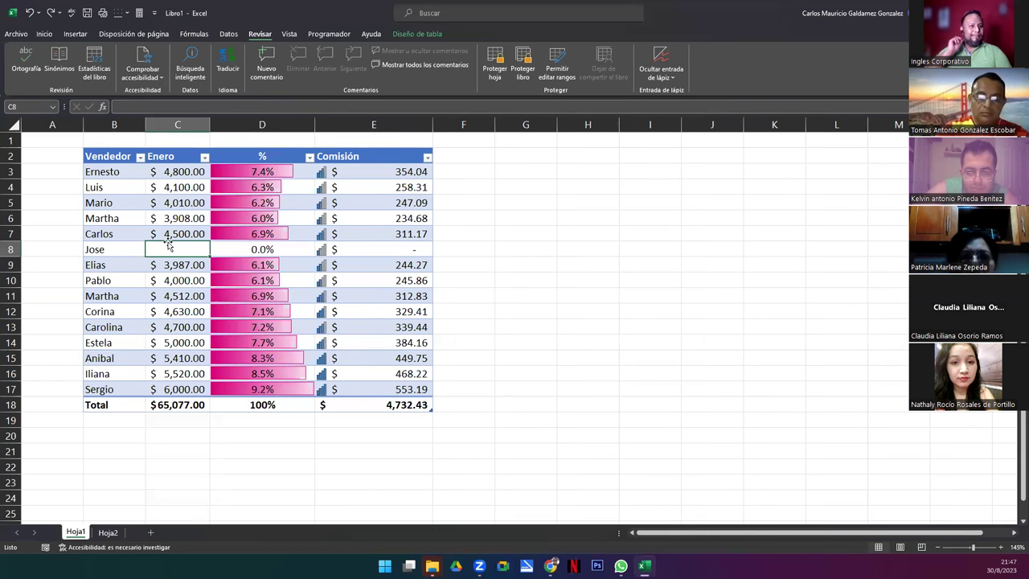
text(4380)
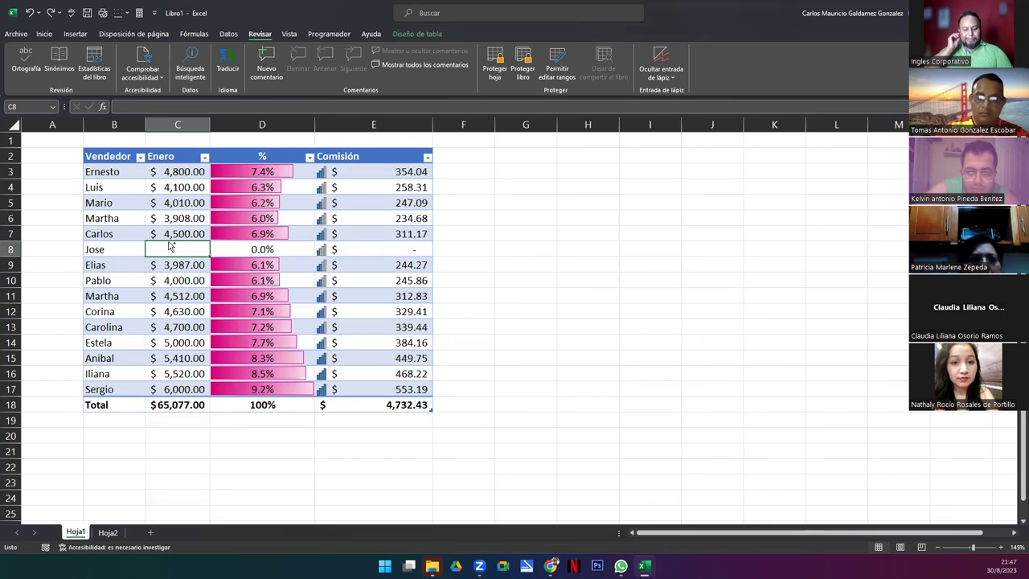
click(169, 245)
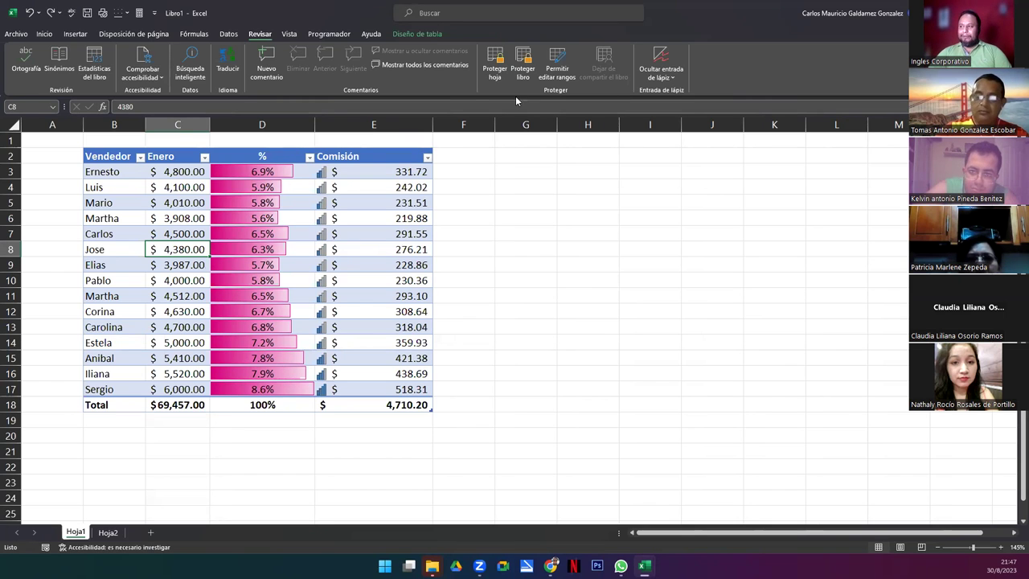
click(490, 246)
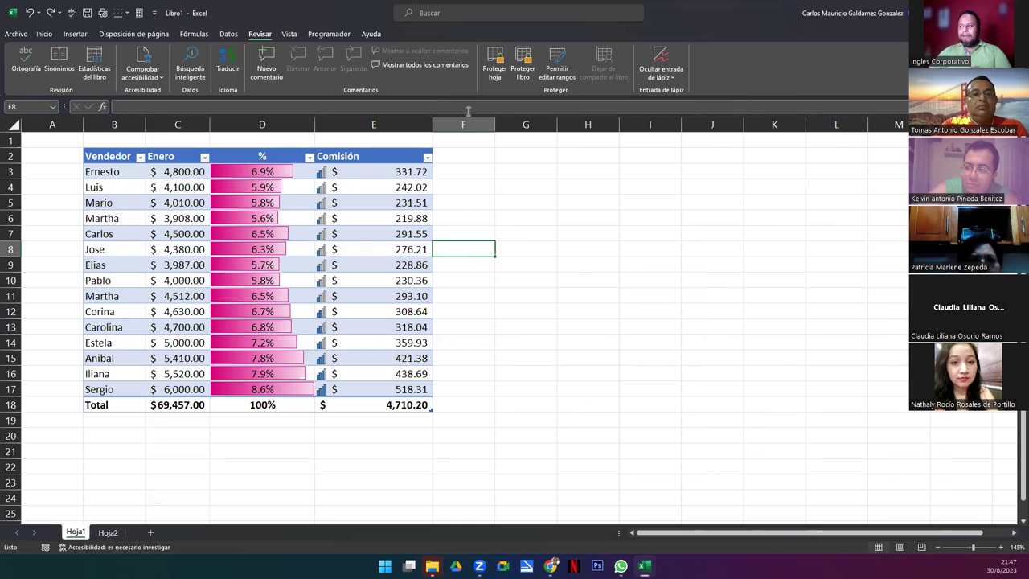
Select the Vendedor table and start protecting the sheet with a password, then cancel.
drag(113, 156, 113, 171)
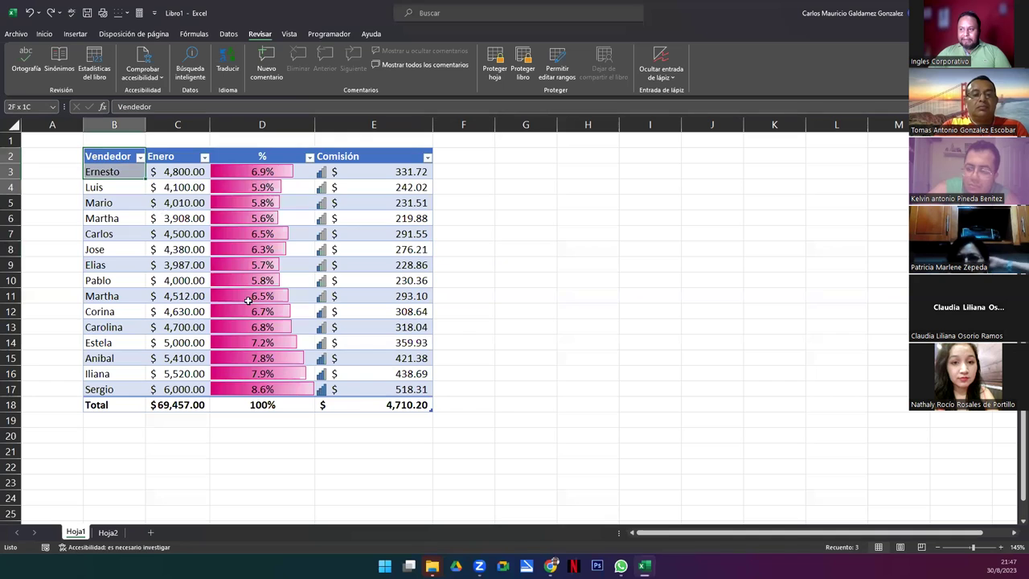
drag(249, 299, 378, 404)
click(494, 68)
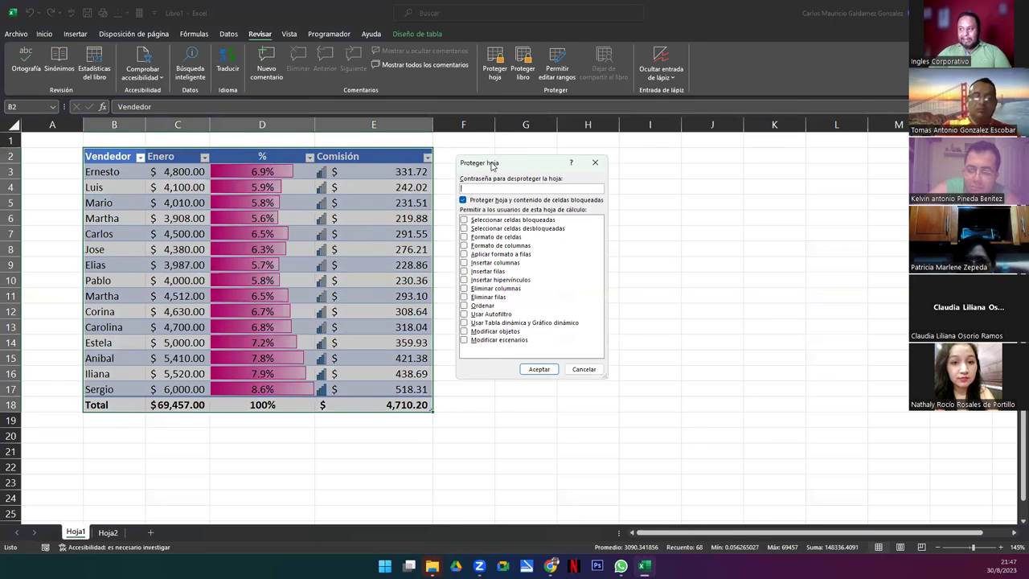
drag(492, 165, 474, 164)
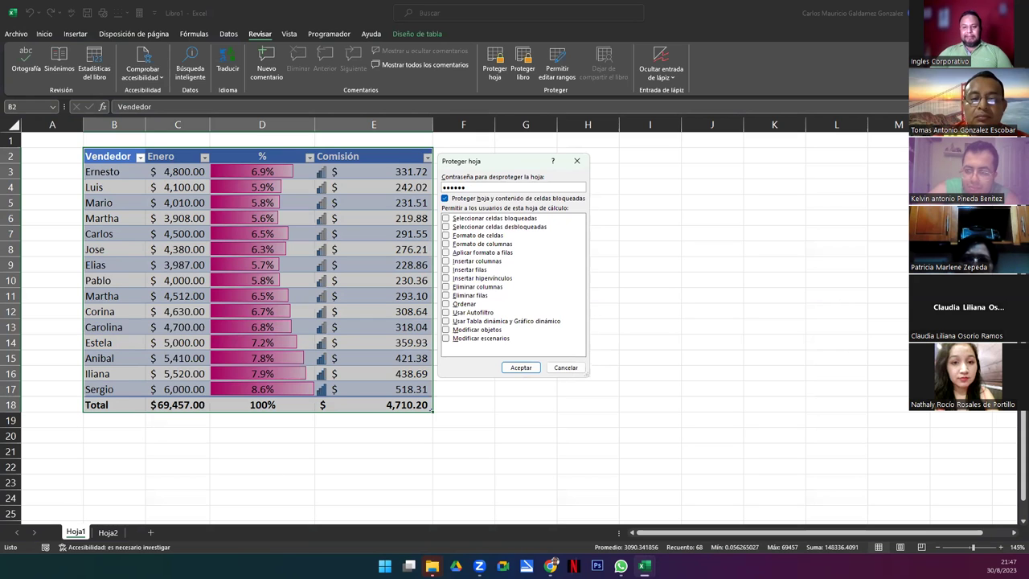
key(Return)
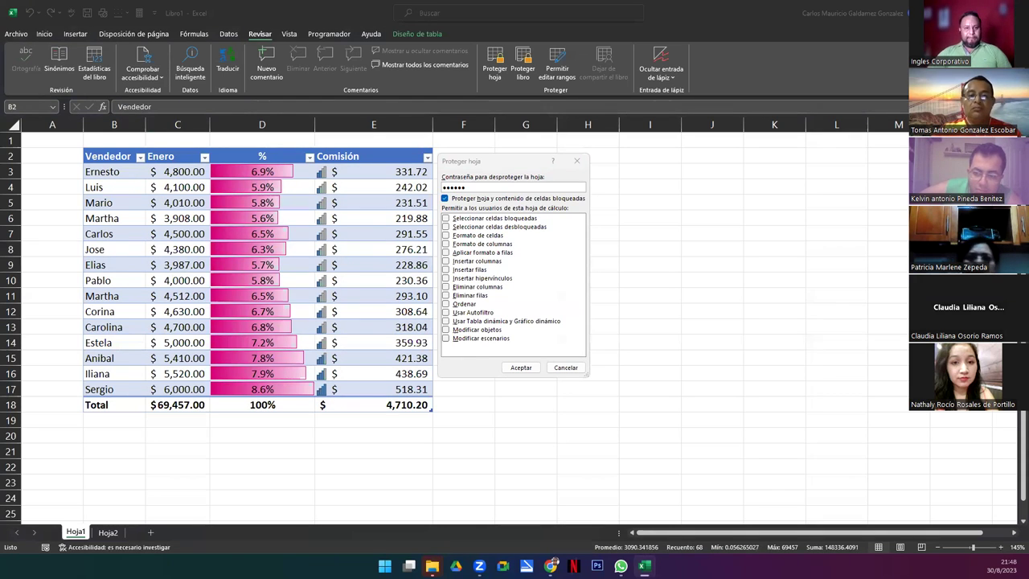
click(562, 368)
Select D8 and open the Proteger estructura y ventanas dialog with Estructura checked.
key(ctrl+a)
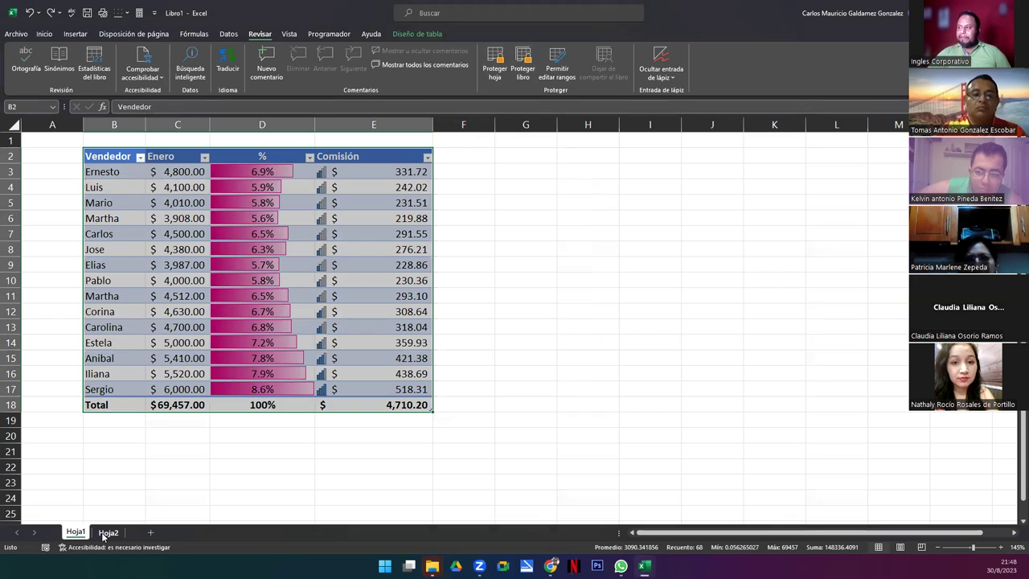
click(307, 251)
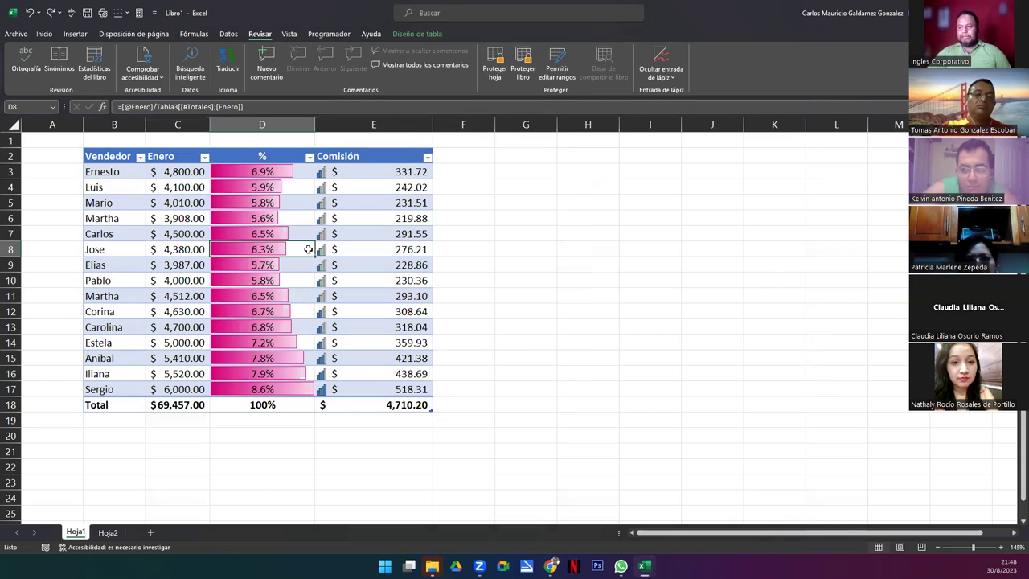
click(524, 71)
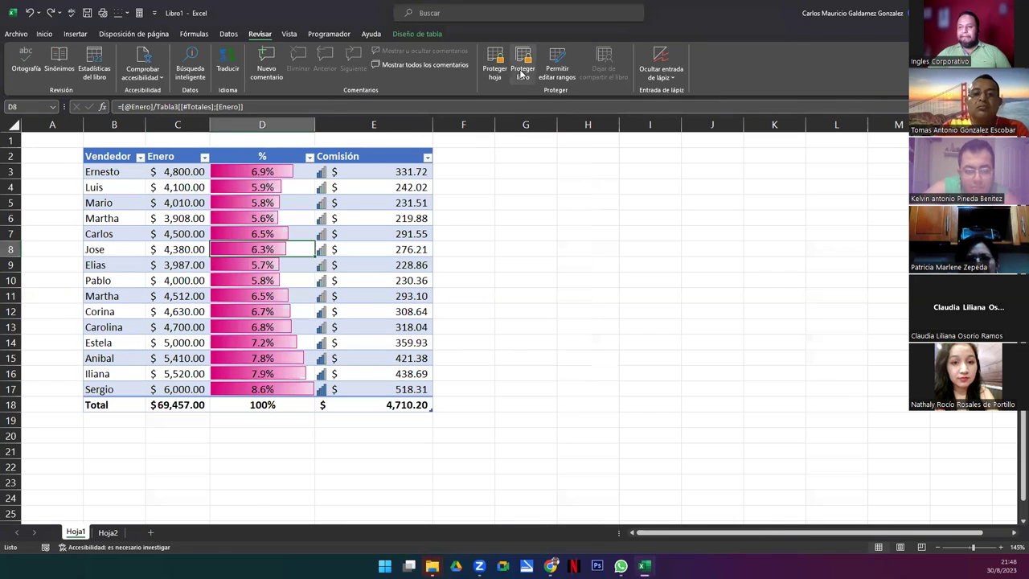
click(521, 73)
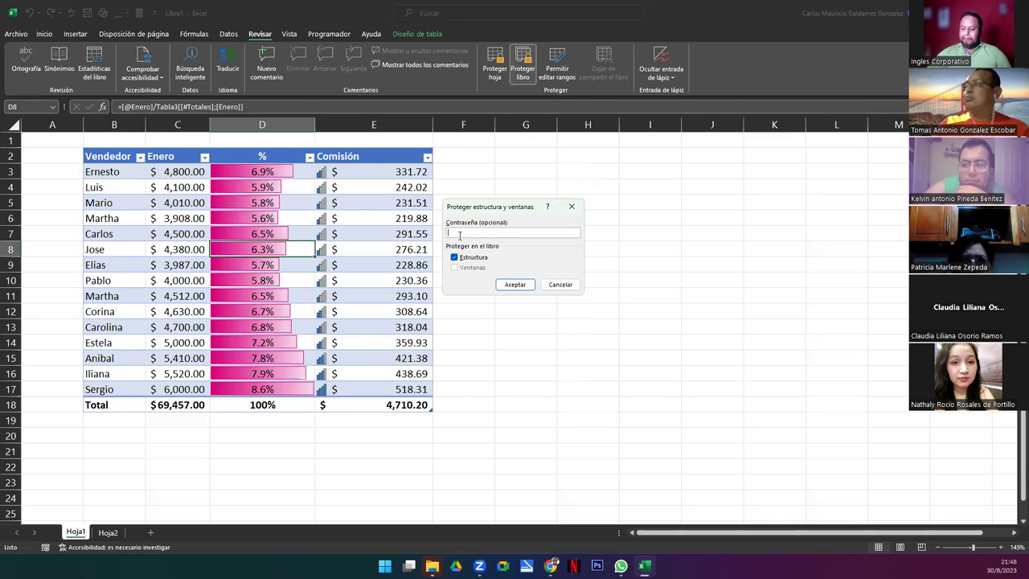
key(Return)
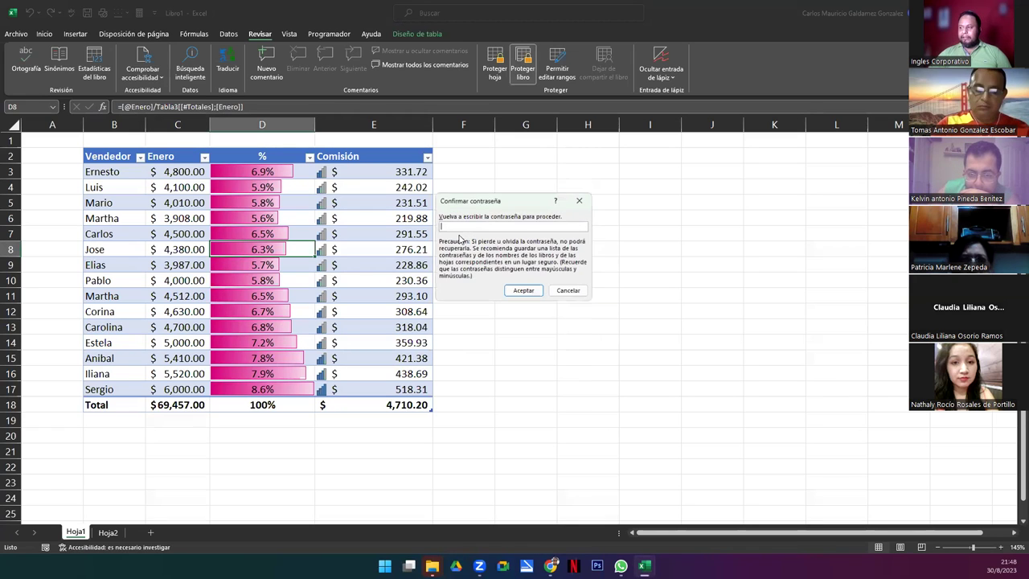
key(Return)
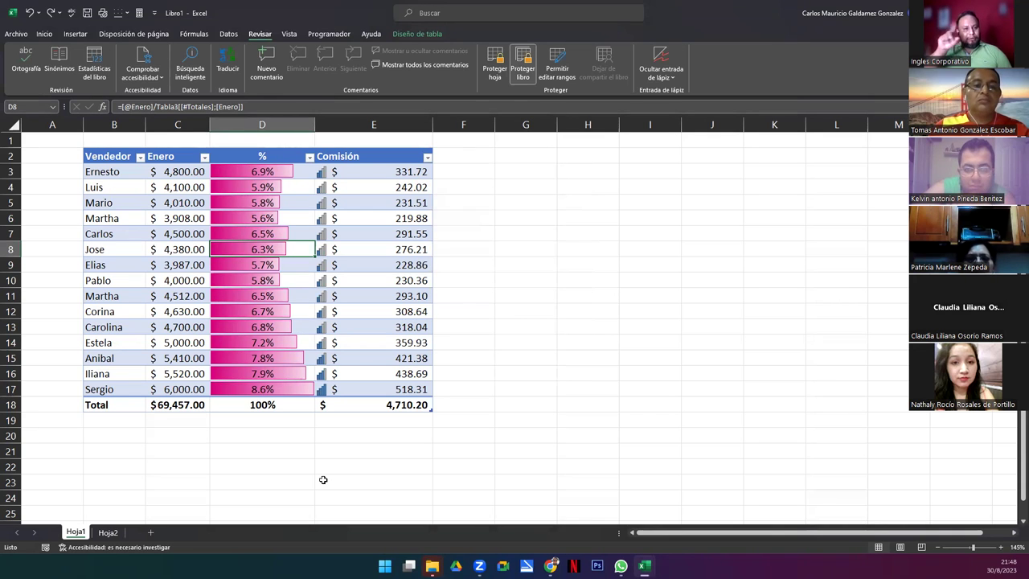
On Hoja1, test-clear E3:E15 and C5:C12, undoing each to keep the original values.
click(108, 532)
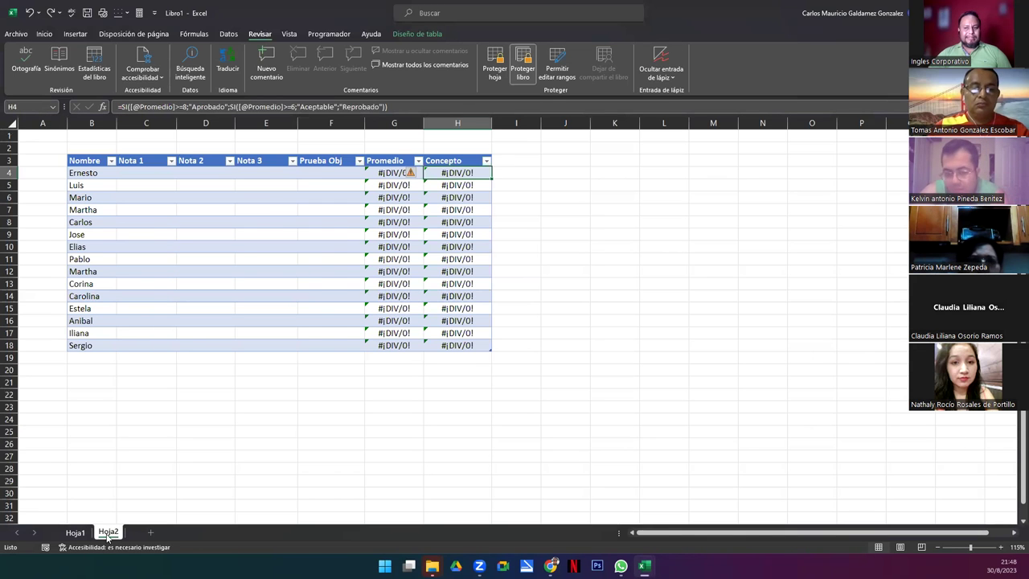
click(81, 533)
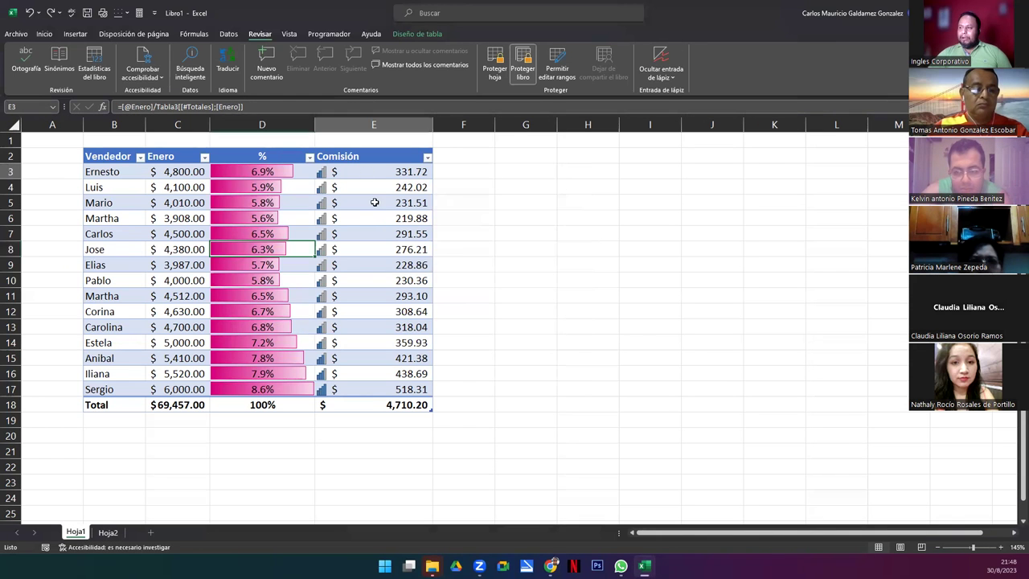
drag(367, 172, 404, 355)
key(Delete)
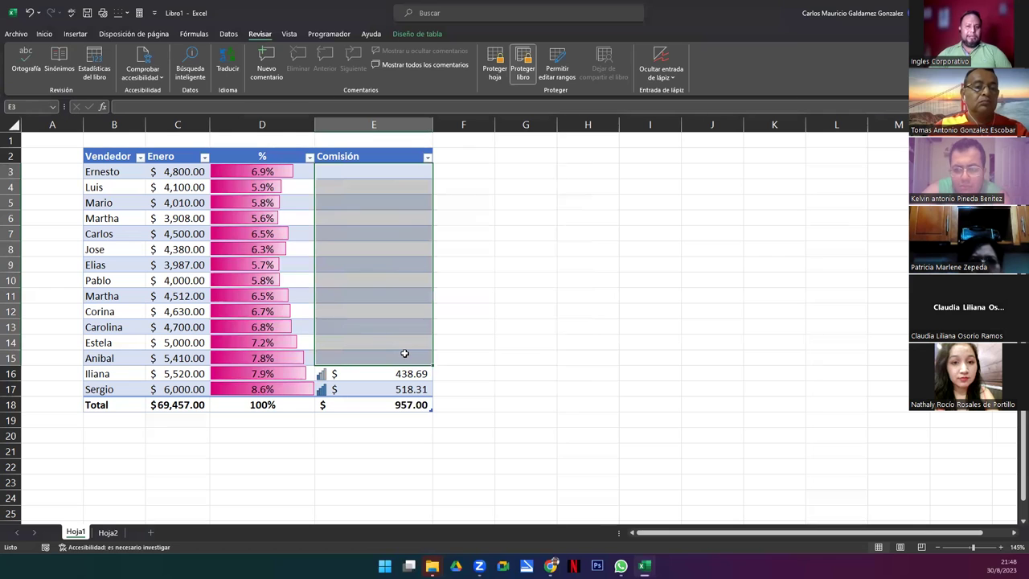
key(ctrl+z)
drag(185, 202, 193, 314)
key(Delete)
key(ctrl+z)
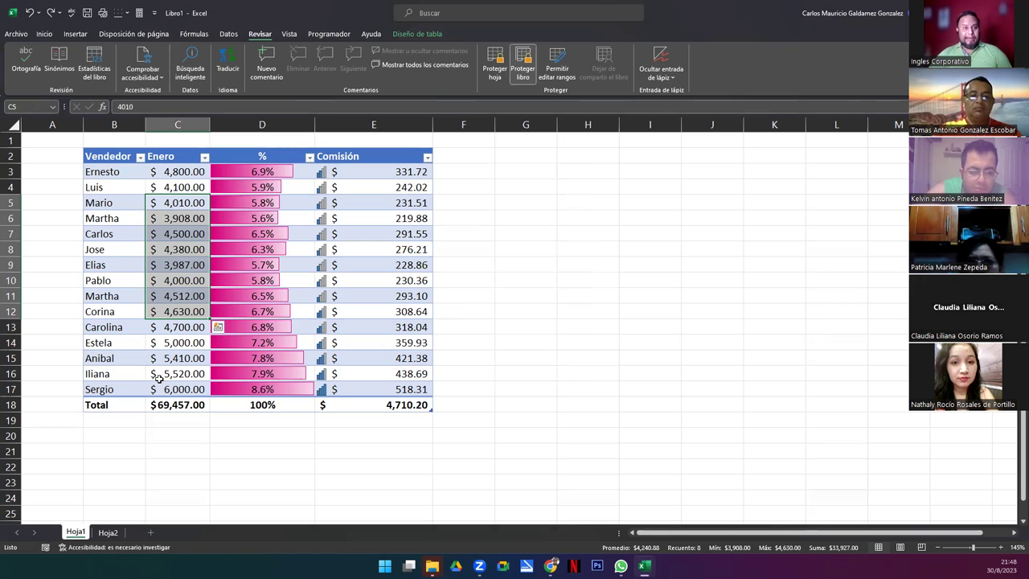
Try renaming Hoja1, dismiss the workbook-is-protected warning, and view accessibility results.
double_click(76, 532)
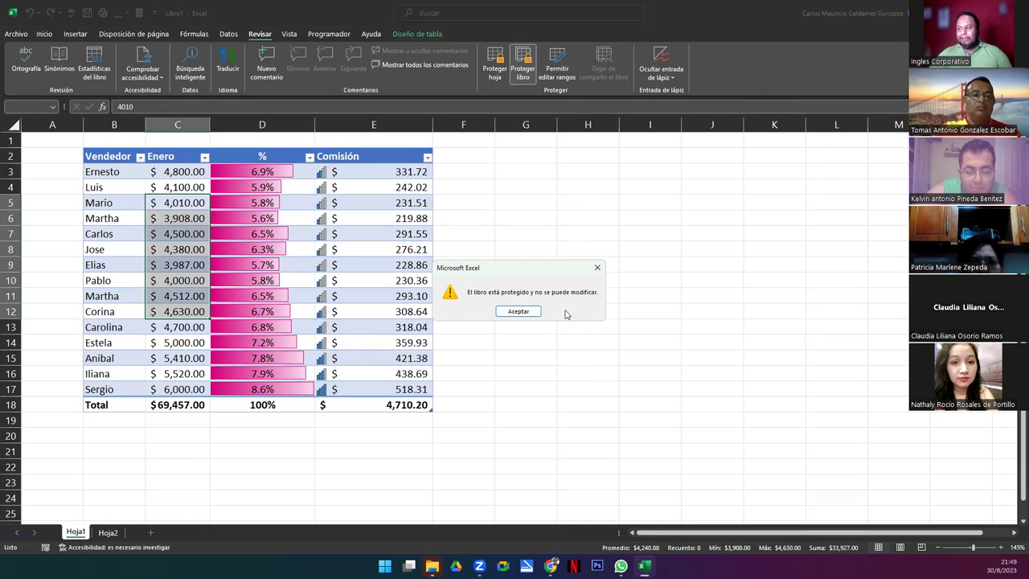
click(518, 312)
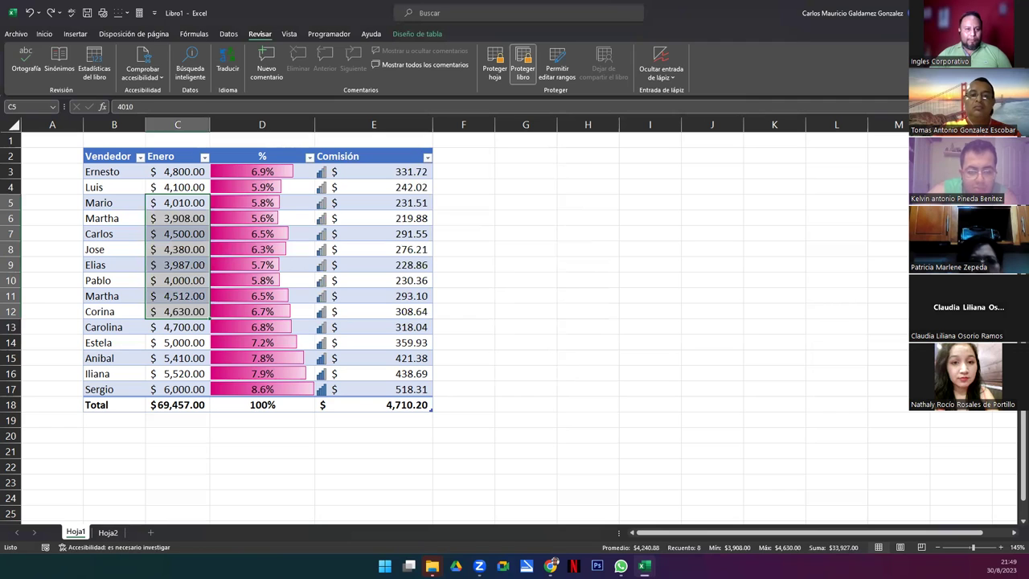
click(153, 548)
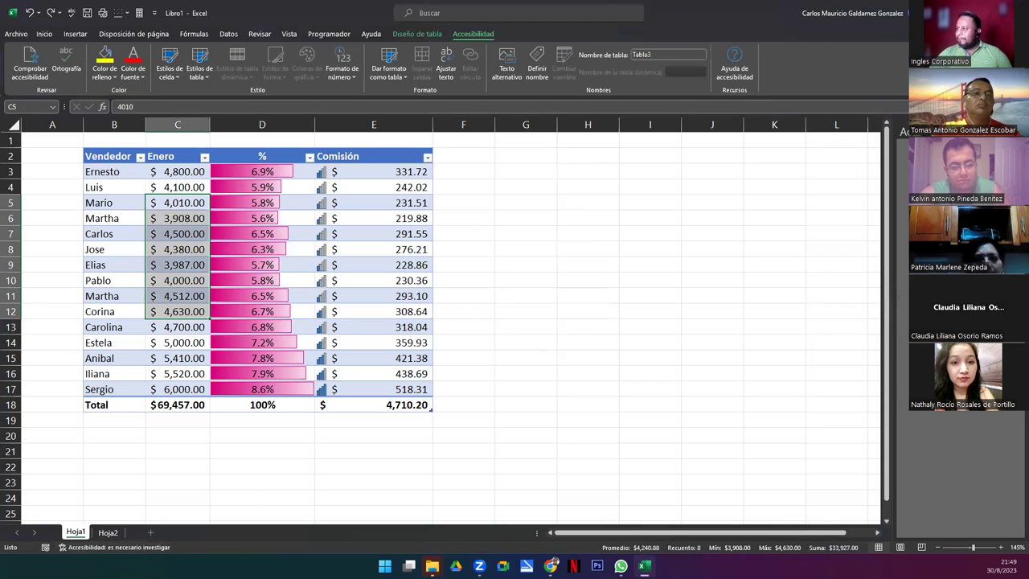
Group all sheets from the Hoja2 tab menu, then ungroup and return to Hoja2.
click(108, 532)
right_click(111, 534)
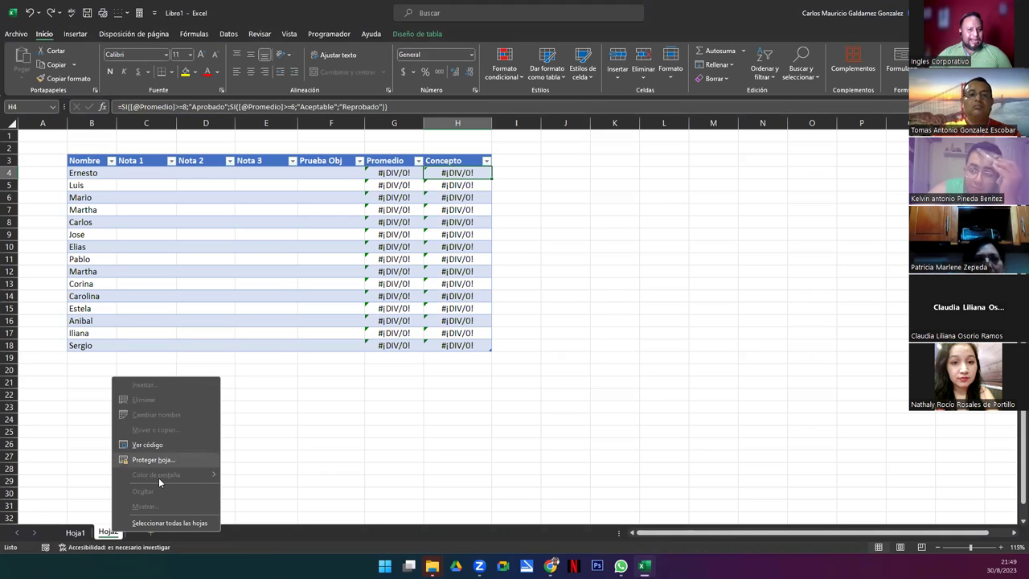
click(155, 525)
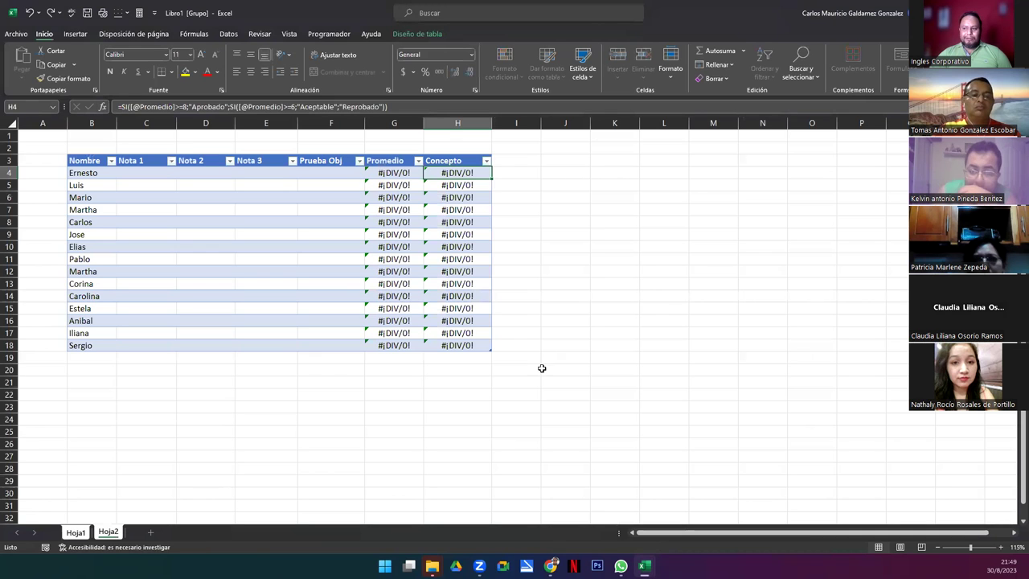
click(71, 534)
click(105, 532)
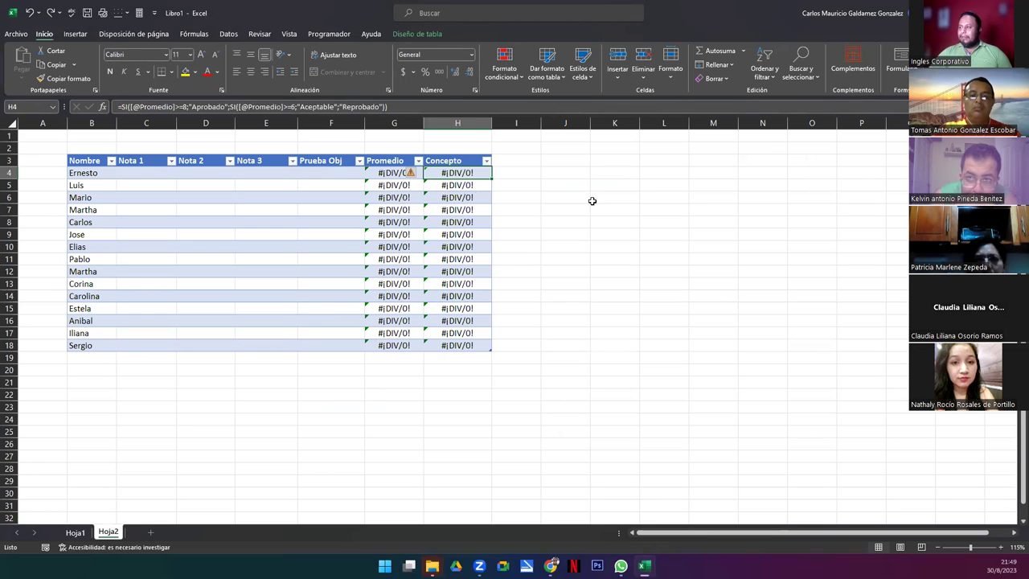
Remove the workbook structure protection by entering its password in Revisar > Proteger libro.
click(260, 34)
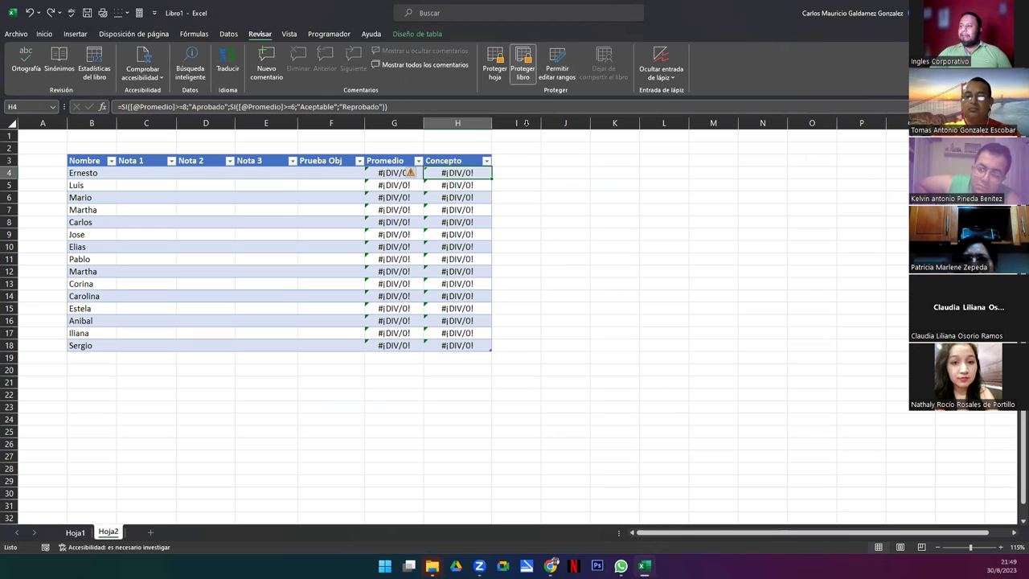
click(522, 65)
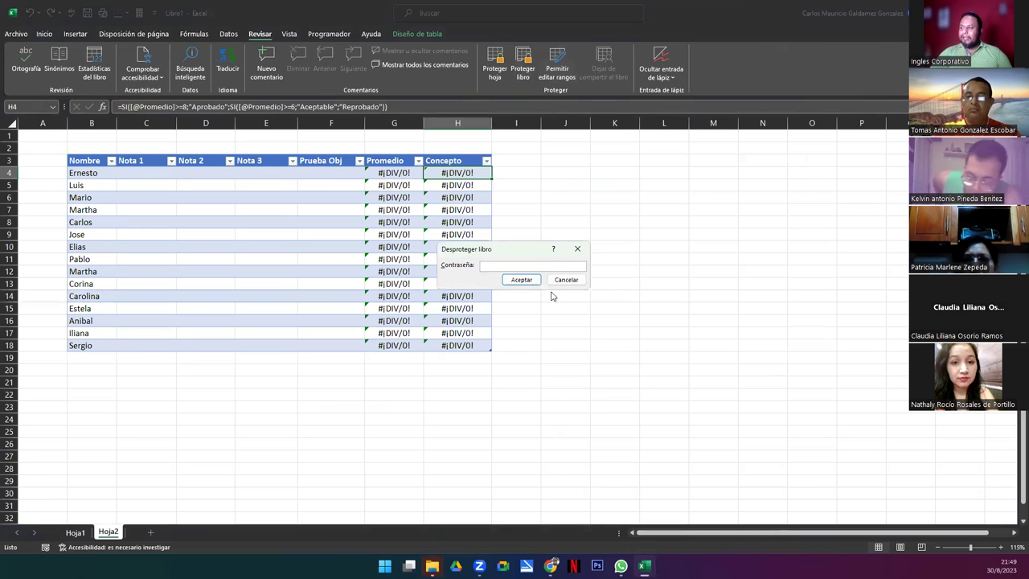
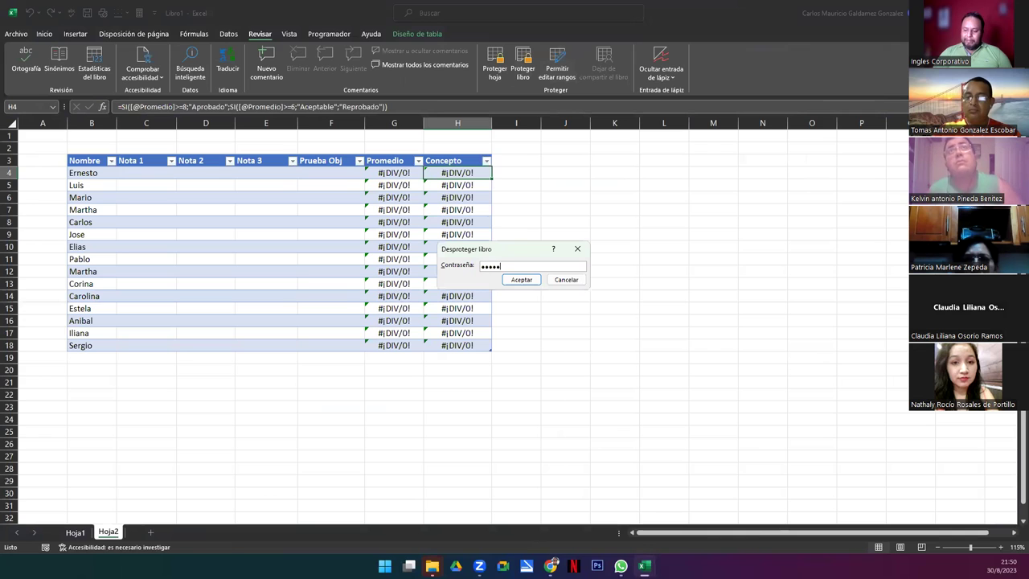
click(527, 280)
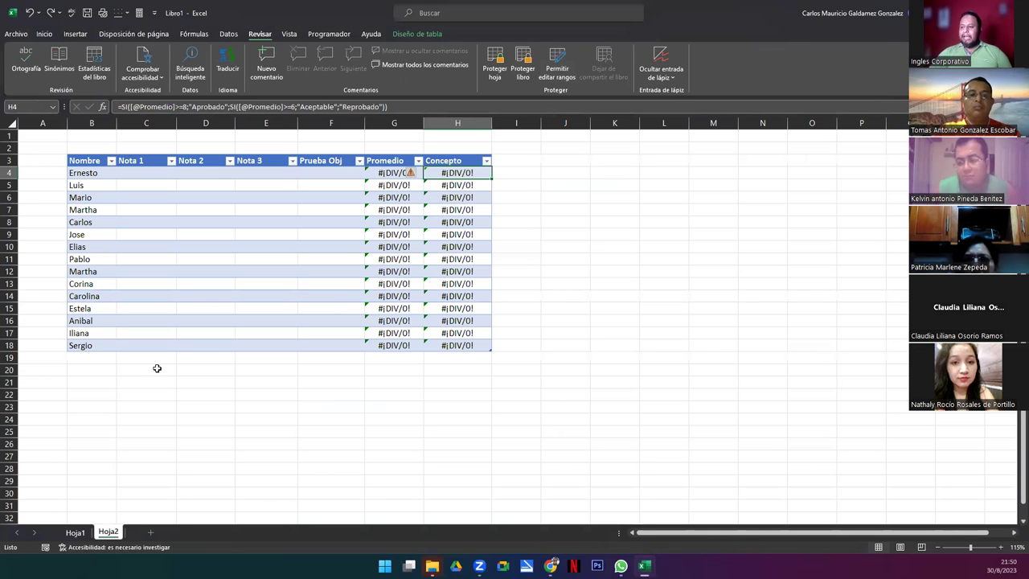
Add two new sheets, Hoja4 and Hoja5, and rename Hoja4 to 56465465.
click(148, 532)
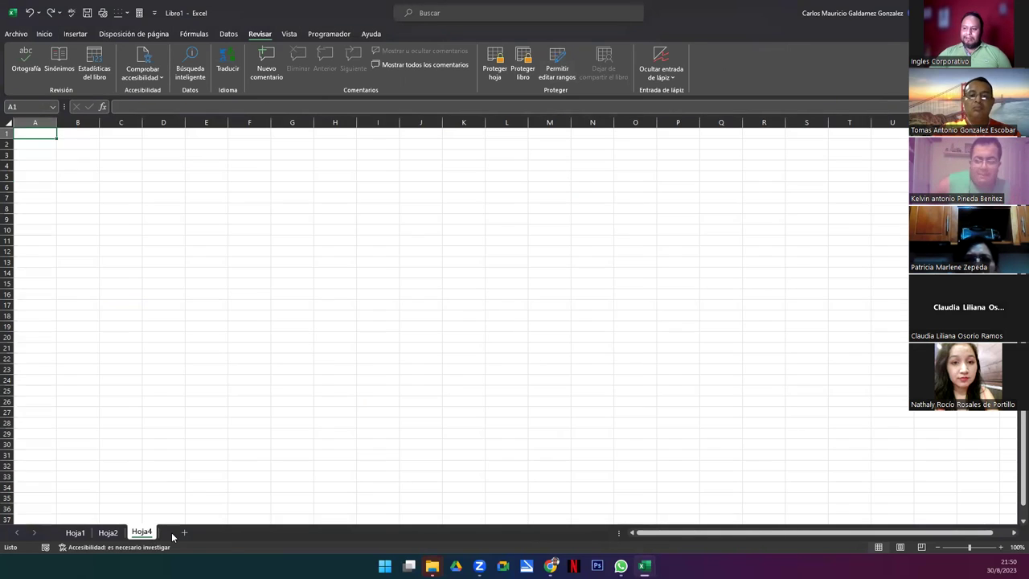
click(183, 533)
double_click(141, 533)
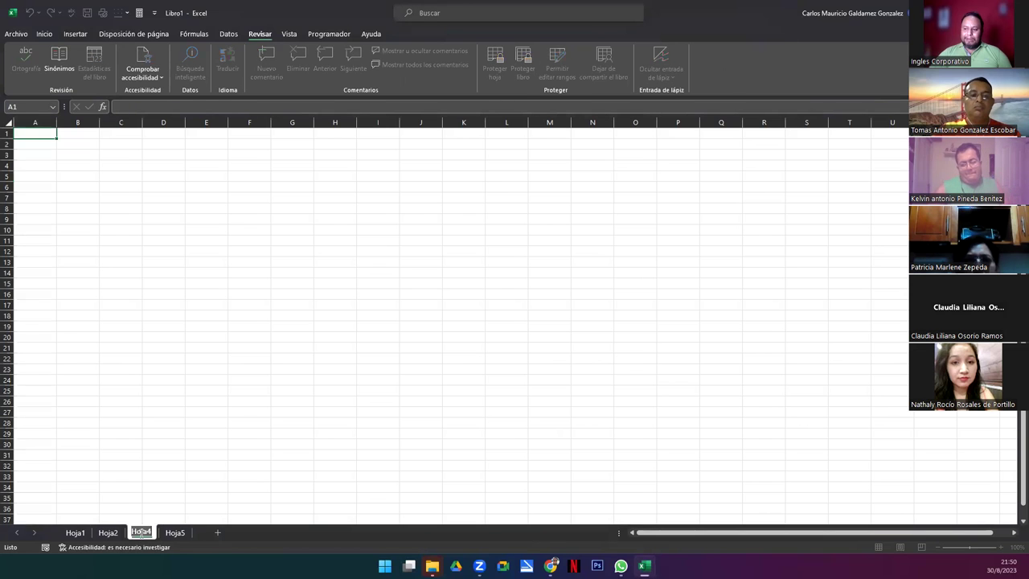
text(56465465)
key(Return)
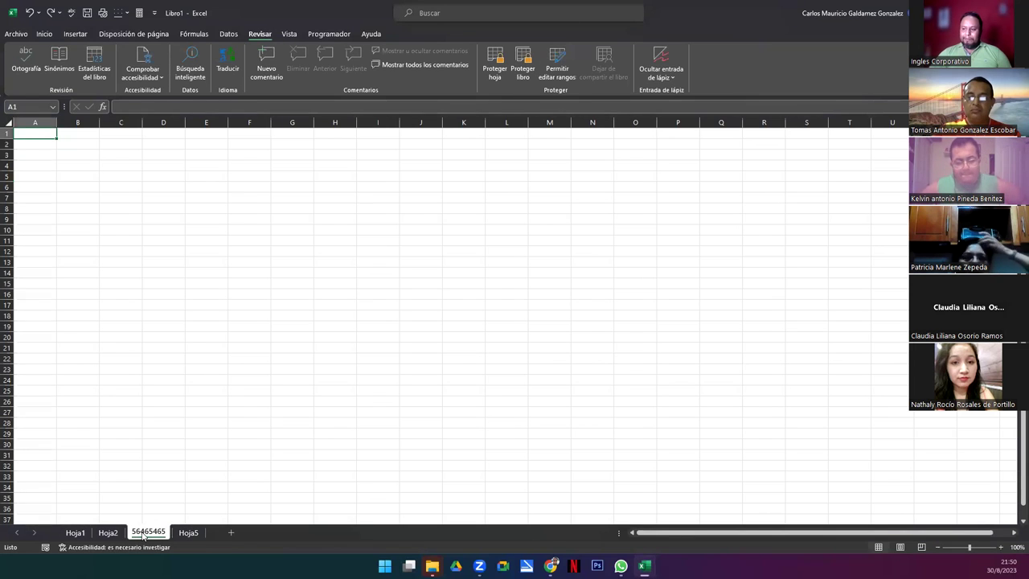
Colour the tabs: Hoja5 purple, 56465465 red, Hoja2 black, Hoja1 green.
right_click(186, 535)
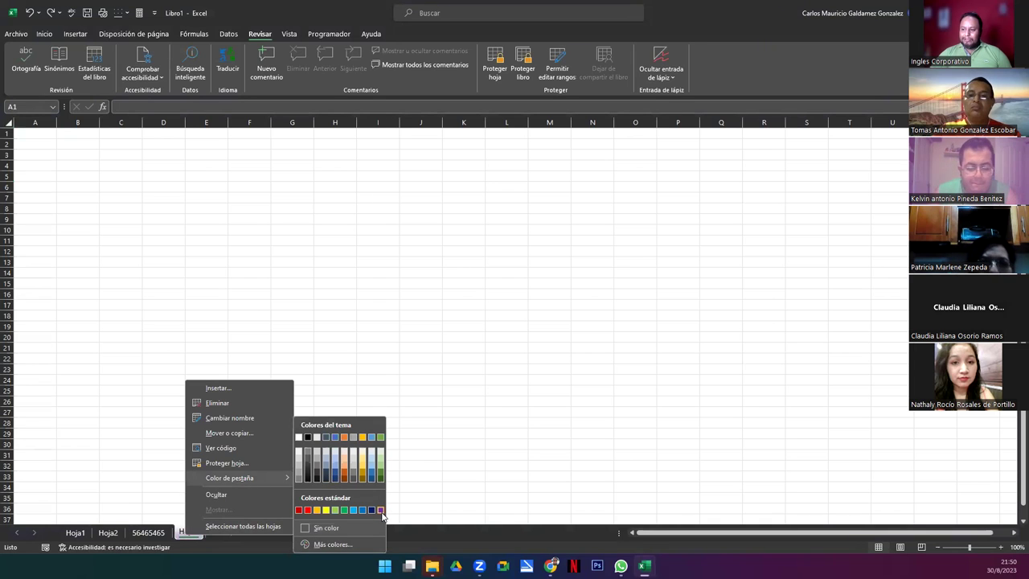
click(381, 511)
right_click(147, 533)
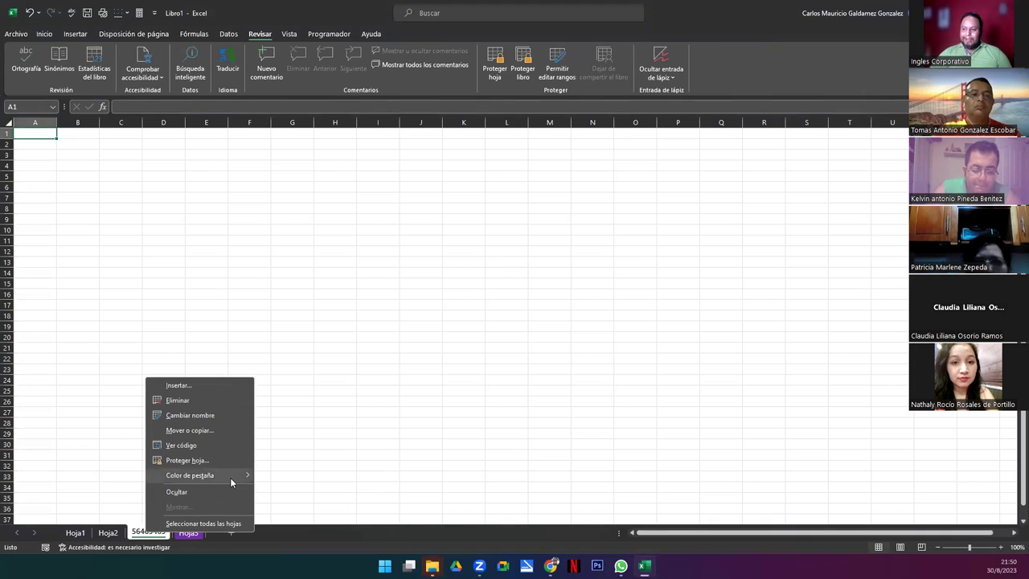
click(268, 511)
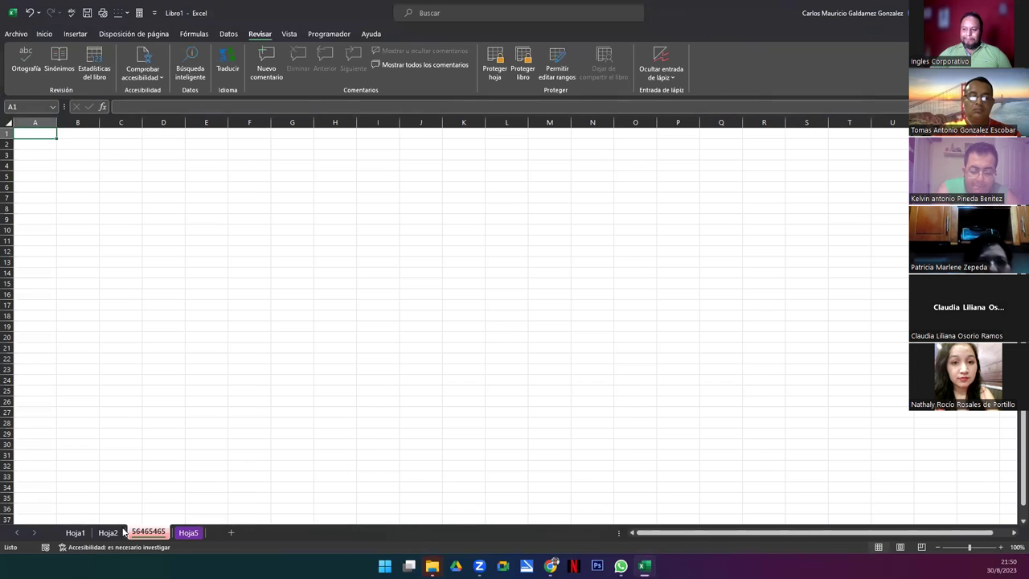
right_click(108, 533)
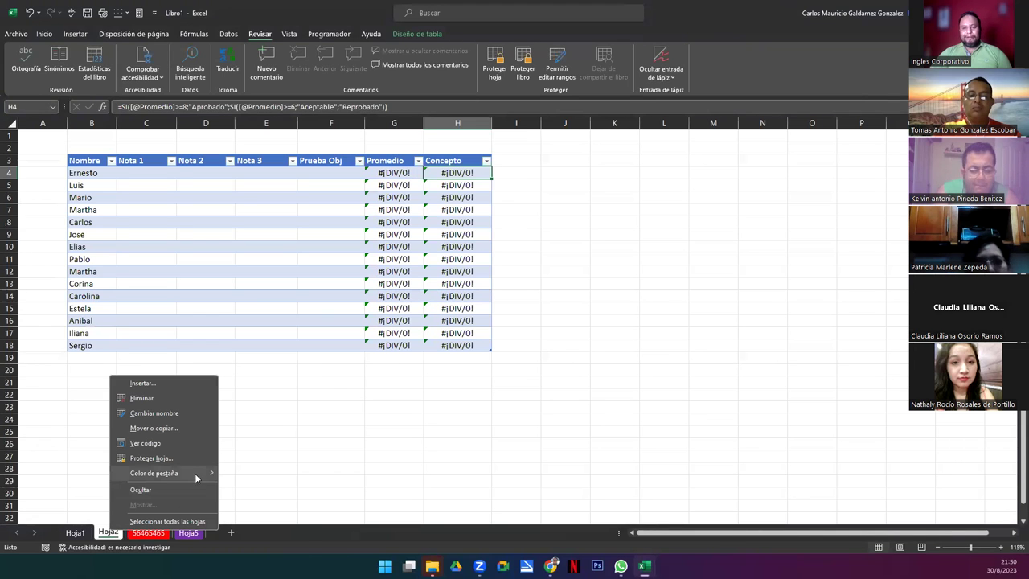
mouse_move(154, 473)
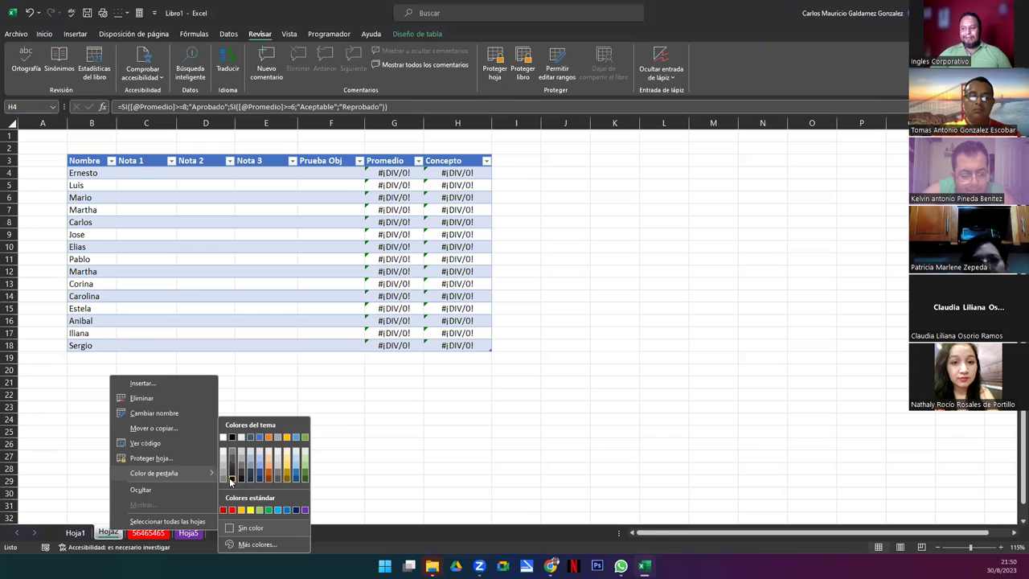
click(230, 481)
click(75, 533)
right_click(75, 533)
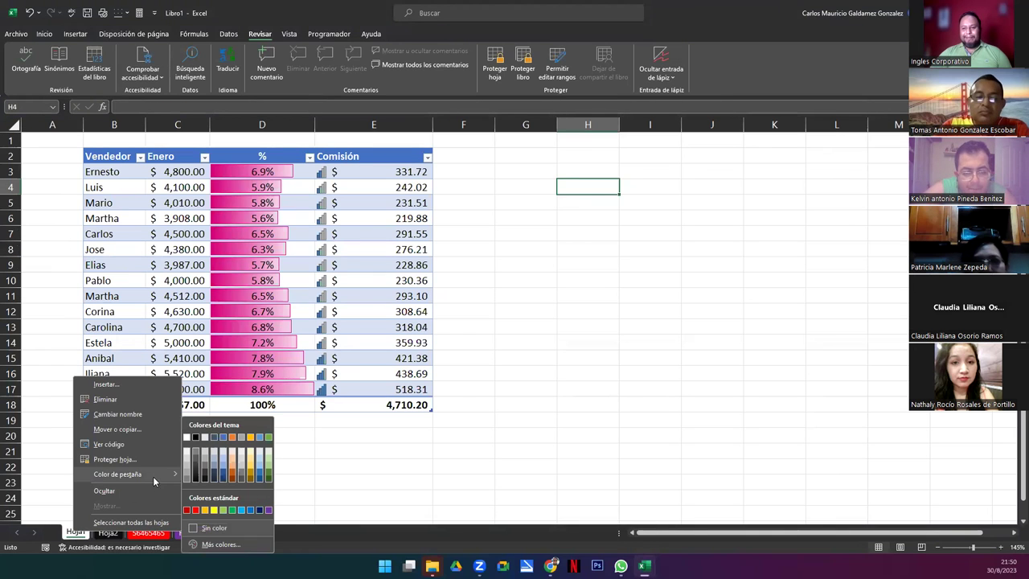
click(267, 439)
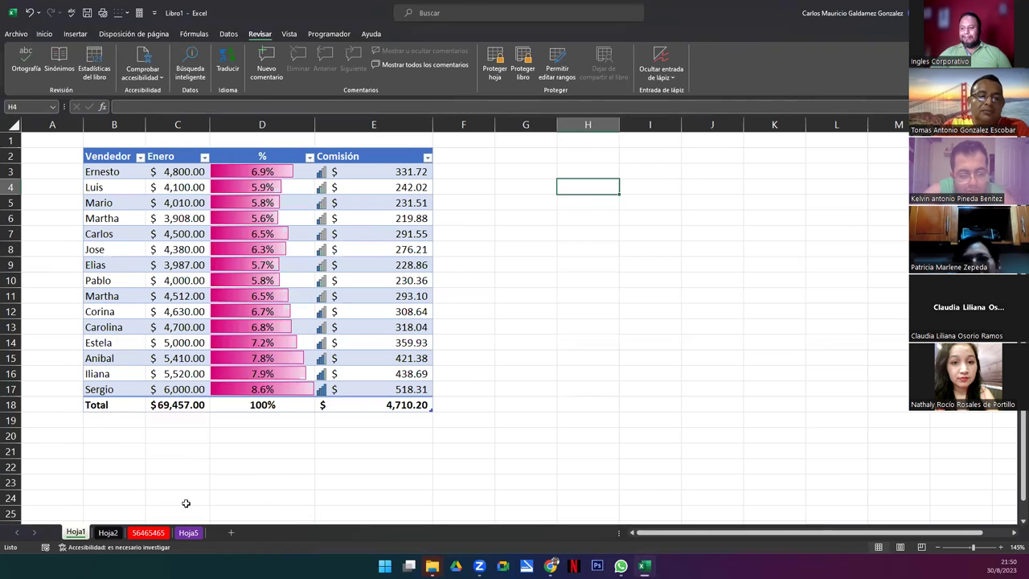
click(120, 471)
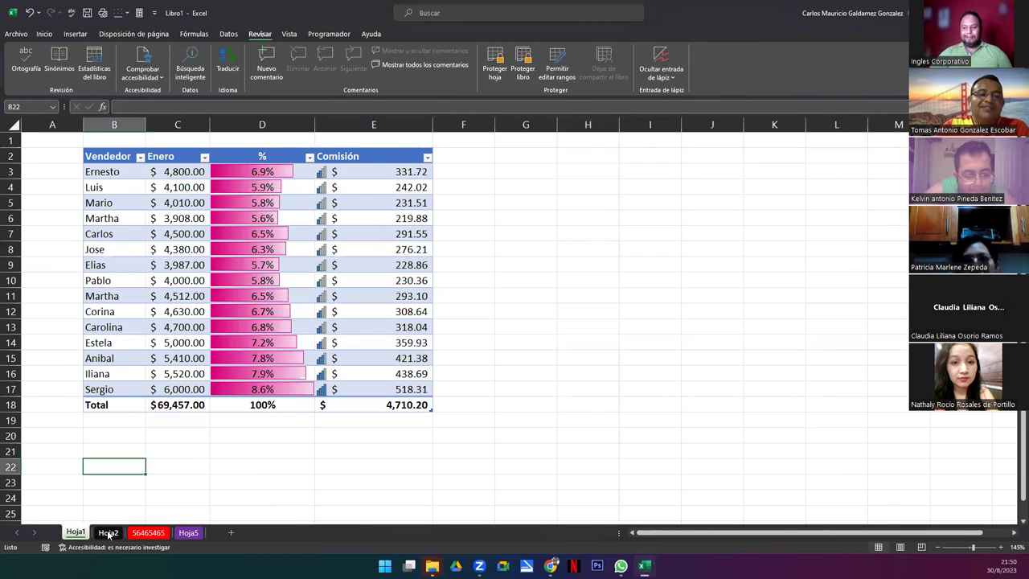
Browse through Hoja2, Hoja1, Hoja5 and 56465465 to view each sheet.
click(108, 532)
click(77, 533)
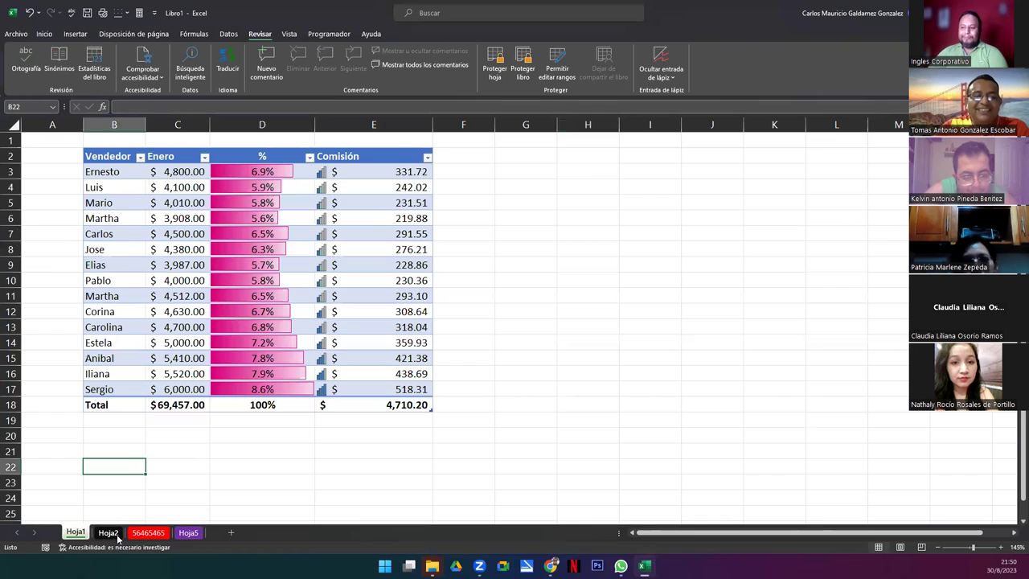
click(109, 534)
click(184, 536)
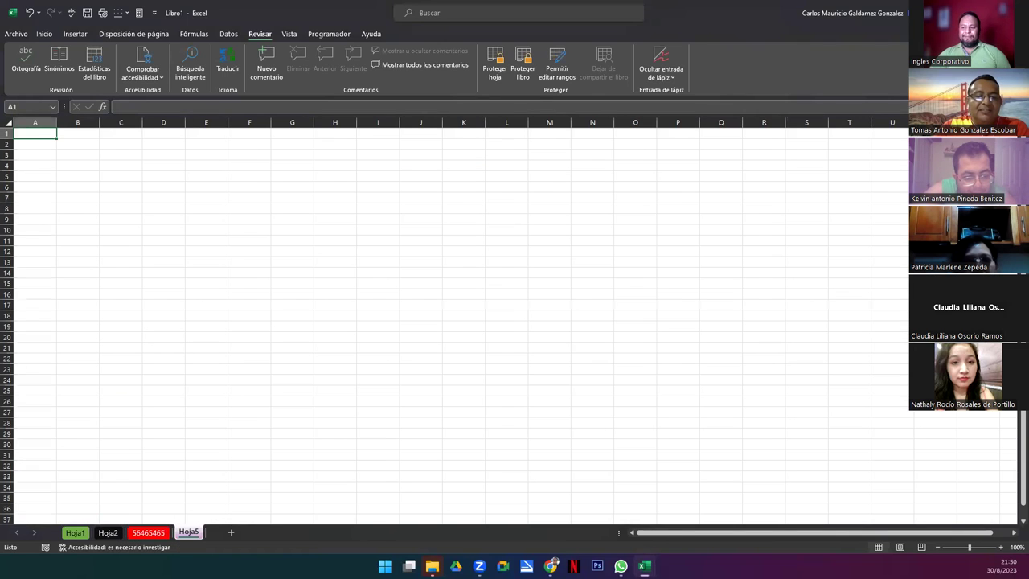
click(148, 537)
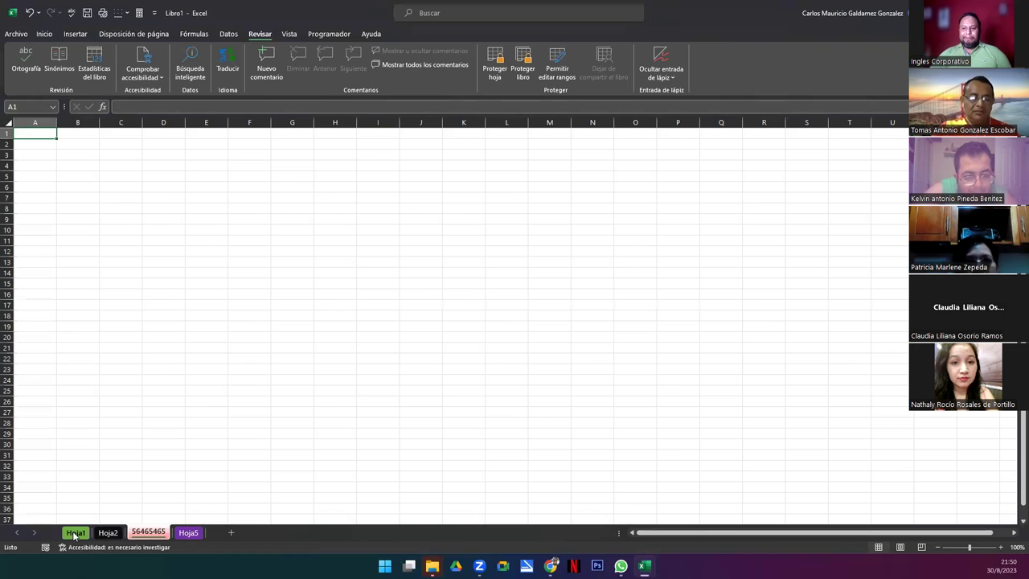
click(75, 534)
click(107, 534)
click(147, 535)
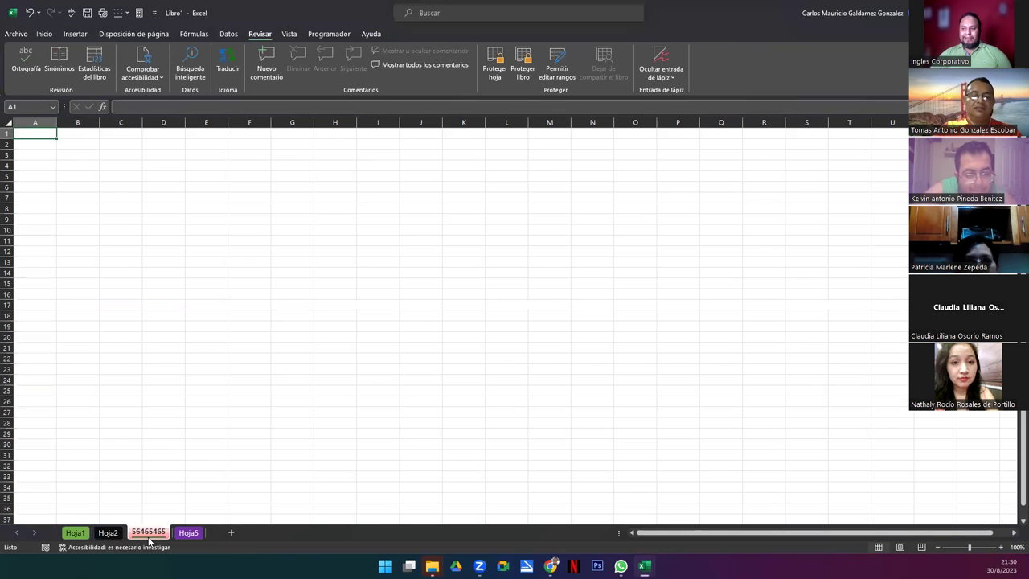
Delete the 56465465 sheet from its tab's context menu.
right_click(149, 541)
click(201, 407)
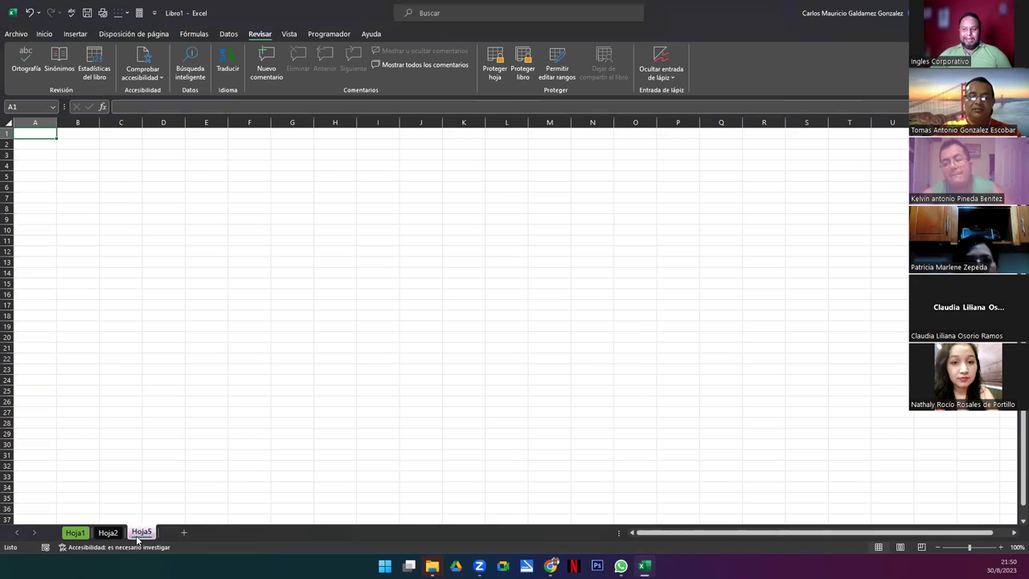
right_click(137, 541)
Delete the Hoja5 sheet via Eliminar, leaving only Hoja1 and Hoja2.
click(202, 517)
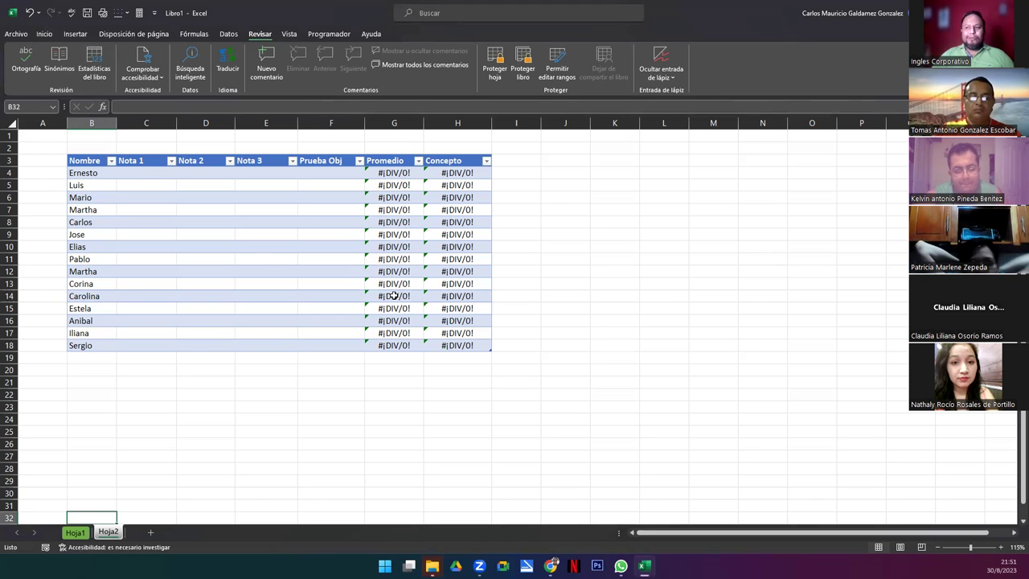
click(266, 289)
click(253, 257)
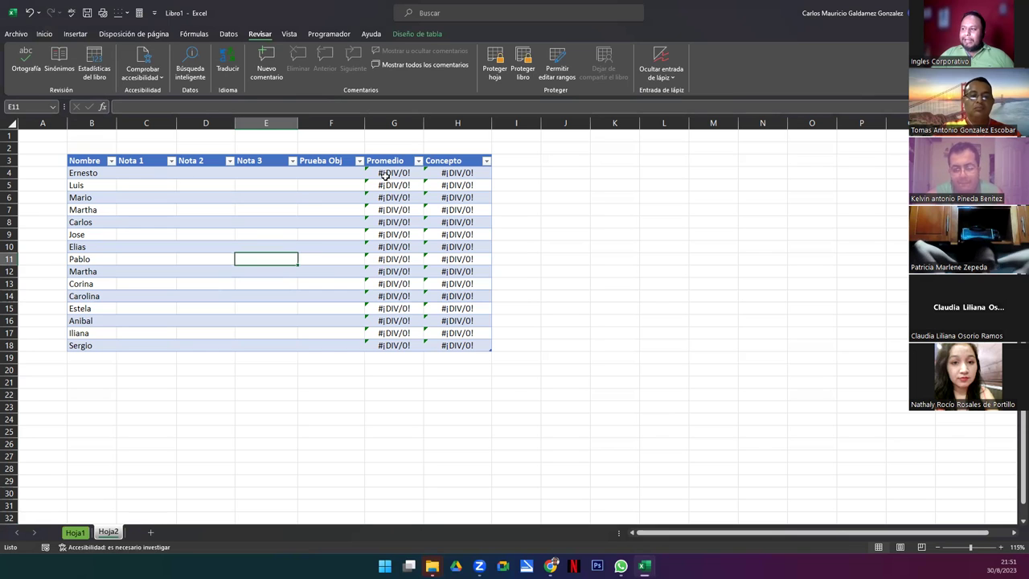
drag(386, 175, 457, 345)
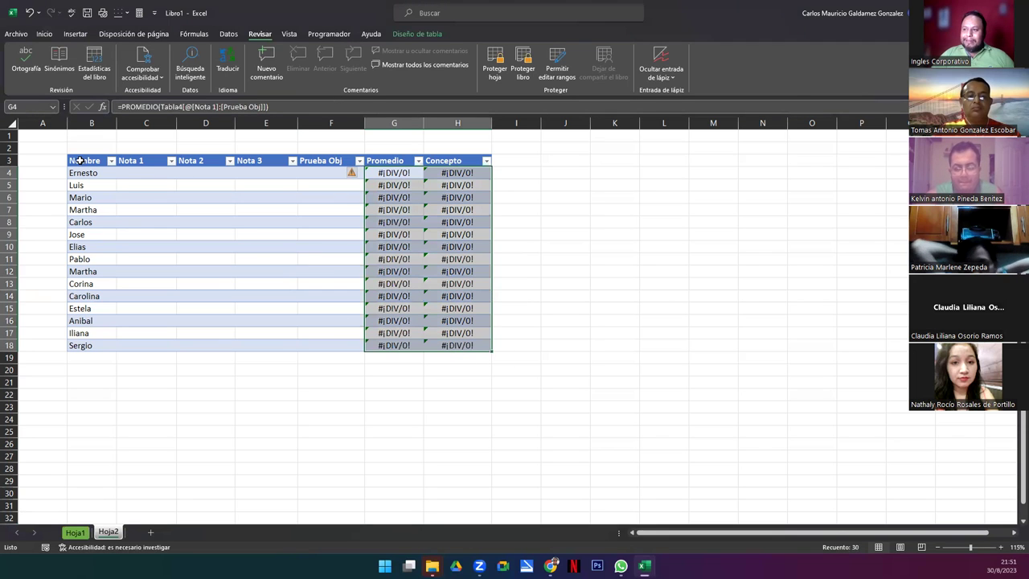
drag(80, 161, 91, 333)
drag(137, 173, 393, 345)
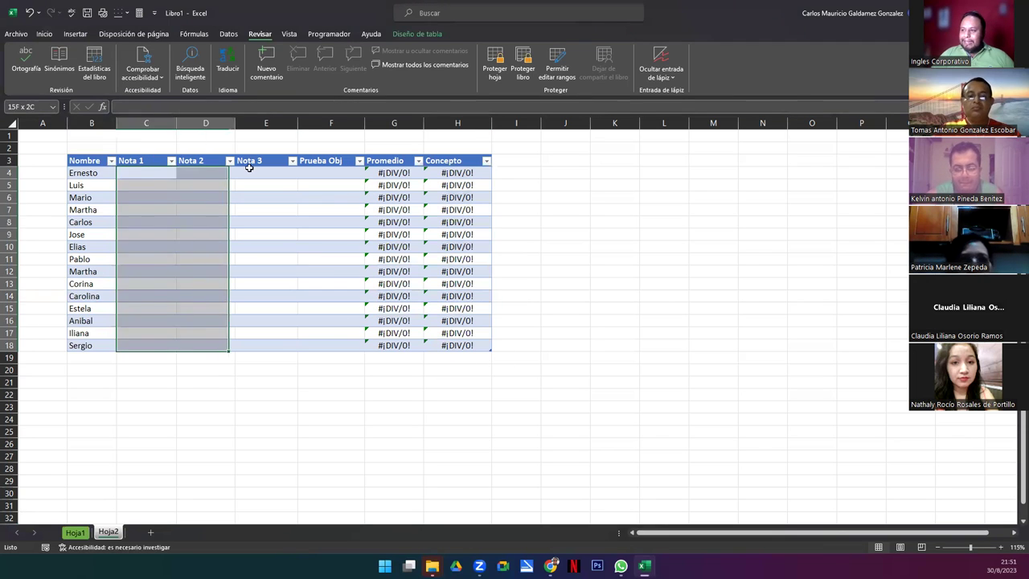
drag(130, 160, 394, 161)
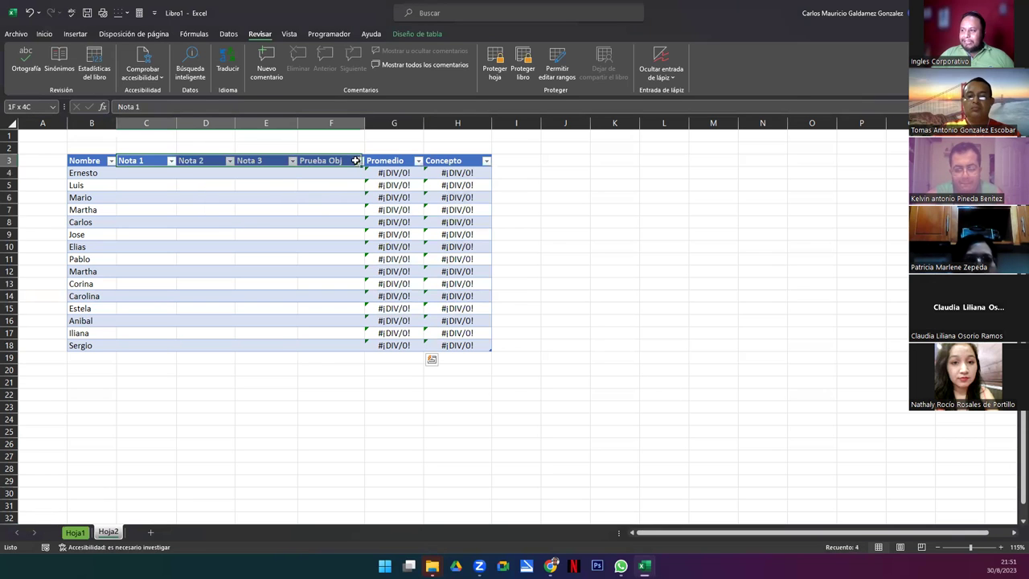
drag(137, 173, 318, 342)
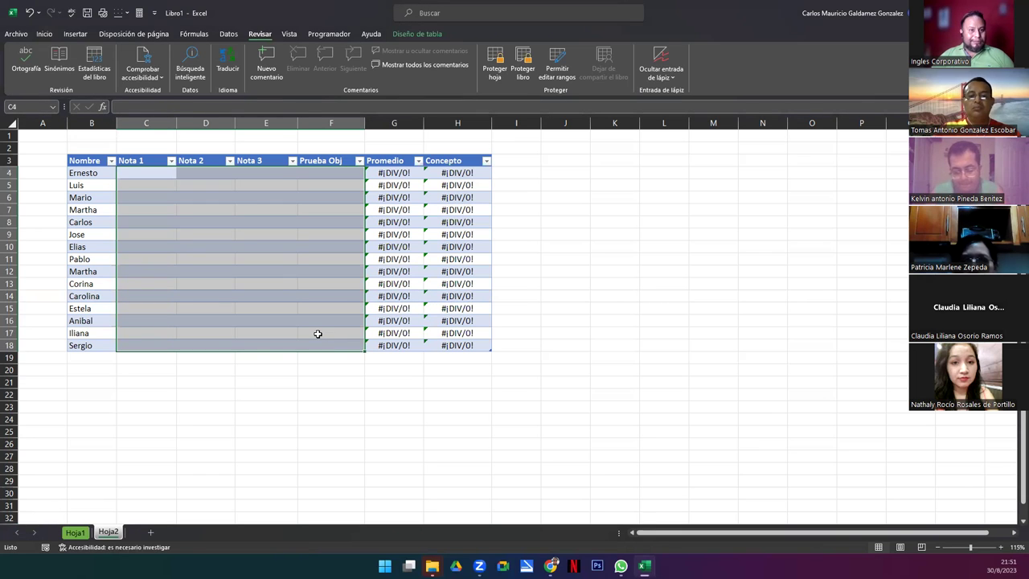
drag(37, 134, 812, 160)
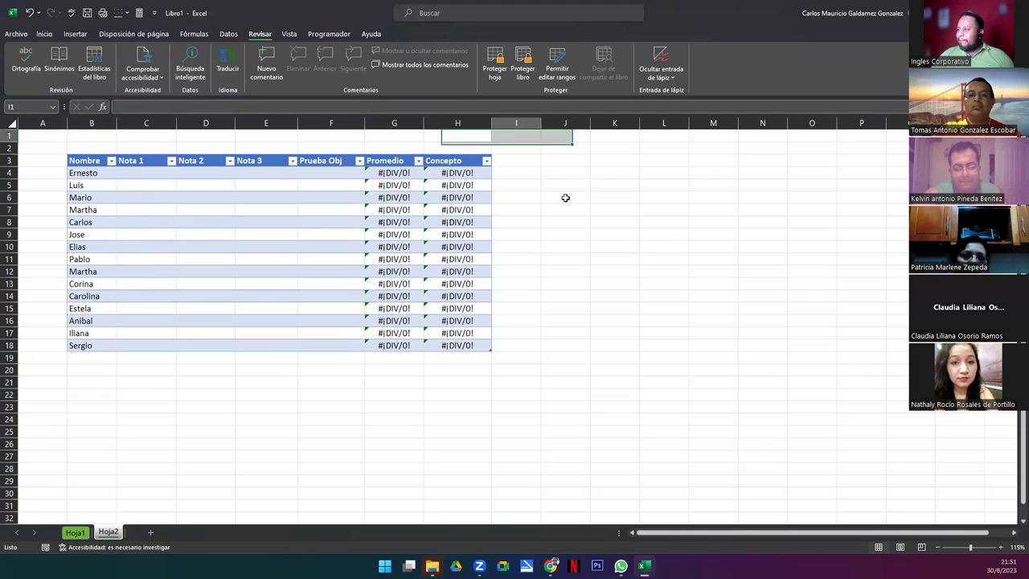
drag(497, 141, 964, 514)
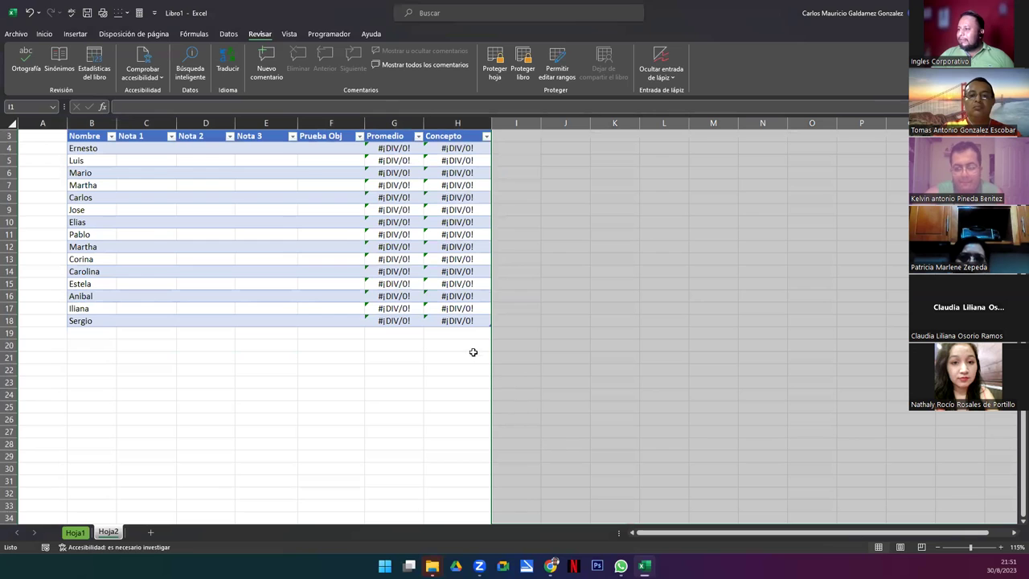
drag(465, 334, 4, 408)
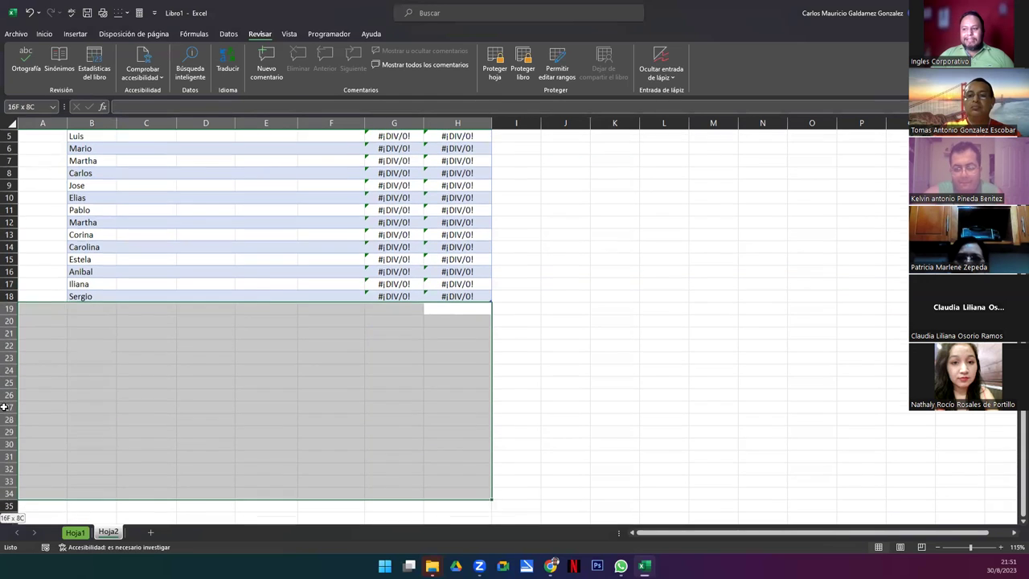
click(252, 282)
scroll(254, 282, up, 2)
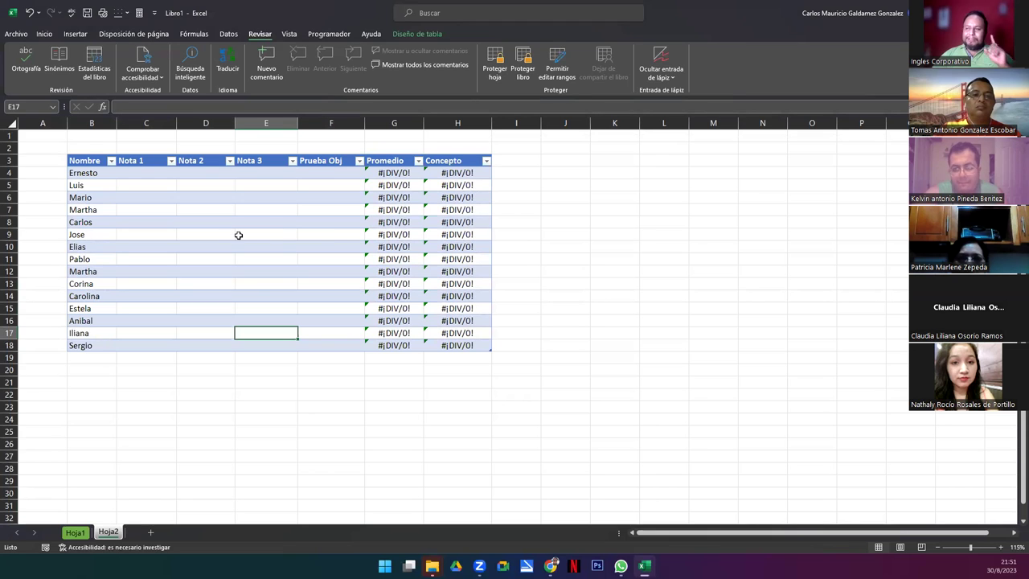
Open Permitir editar rangos and begin a new range, clearing a mistyped title.
click(565, 79)
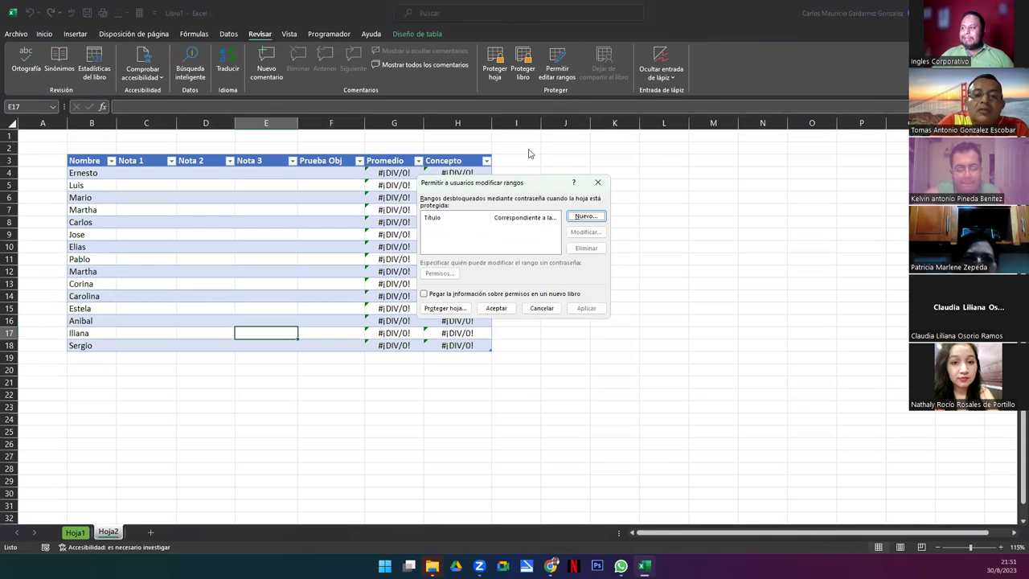
drag(415, 189, 320, 195)
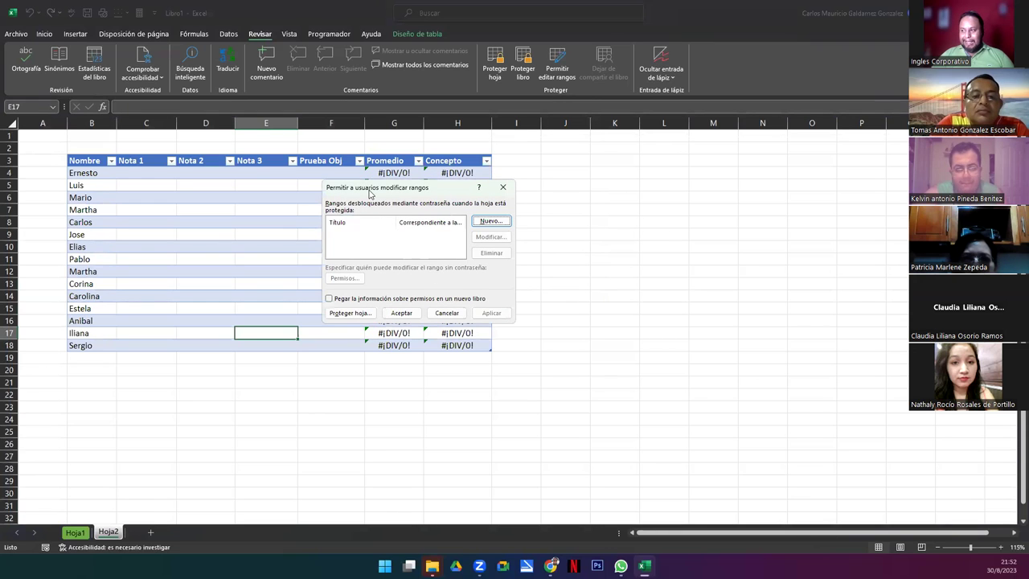
drag(370, 193, 561, 193)
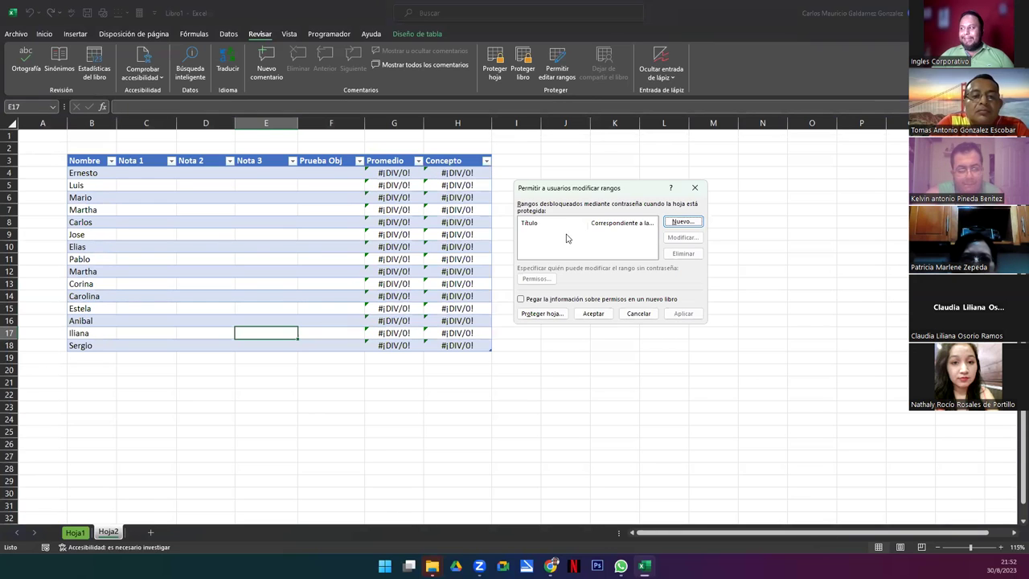
click(682, 222)
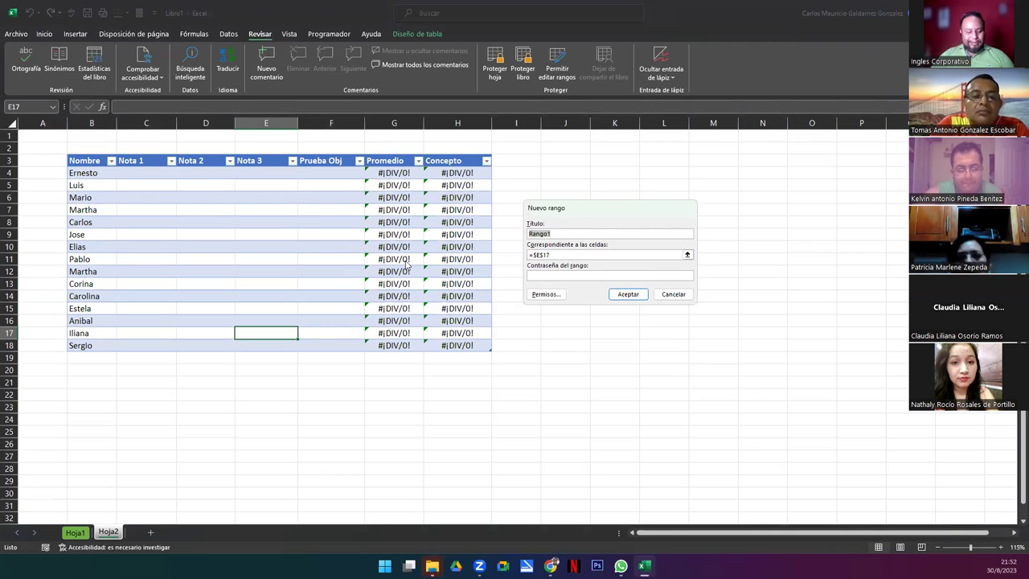
text(m)
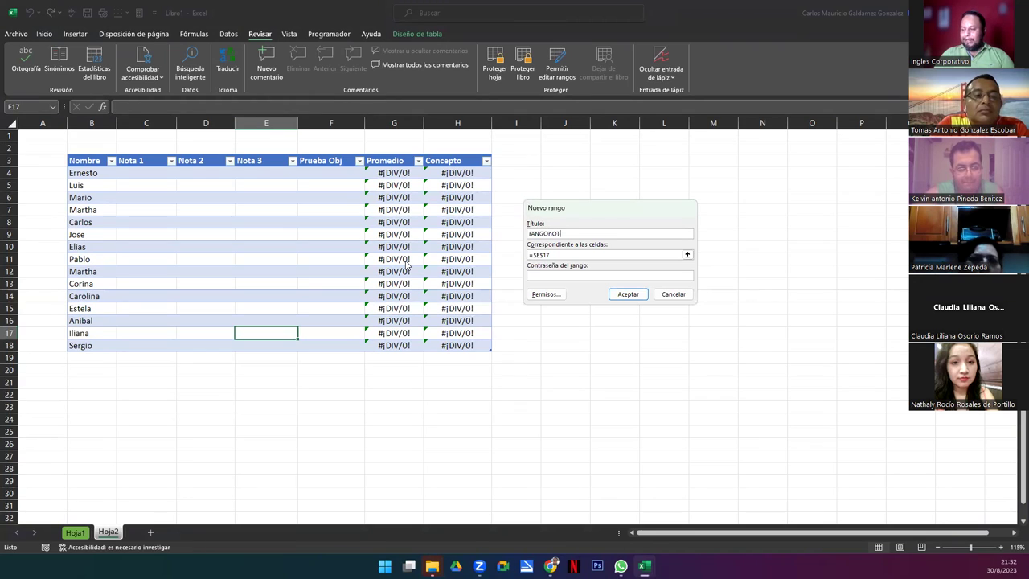
key(ctrl+a)
key(BackSpace)
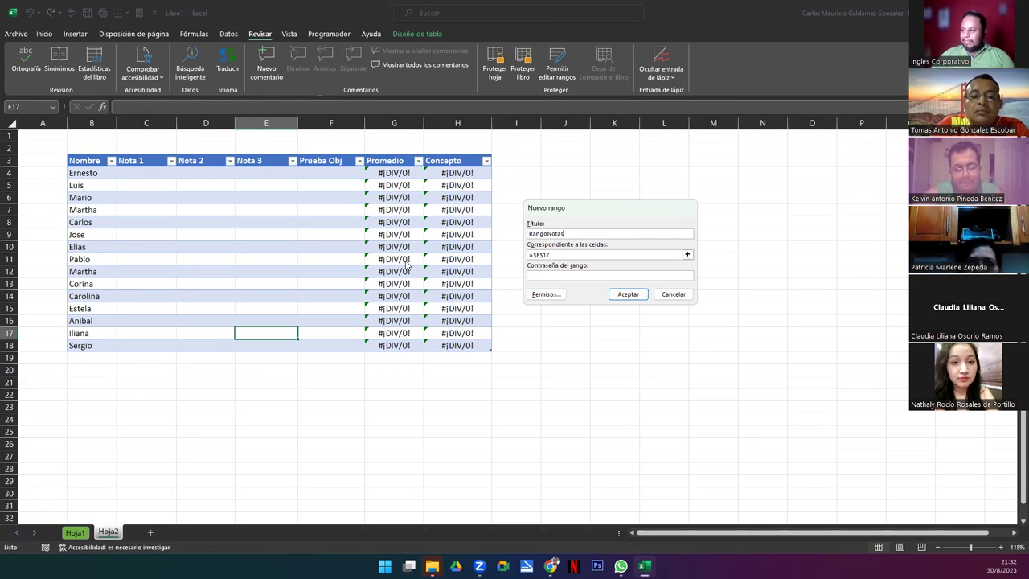
Set the range cells to C4:F18, give it a password and confirm.
click(595, 255)
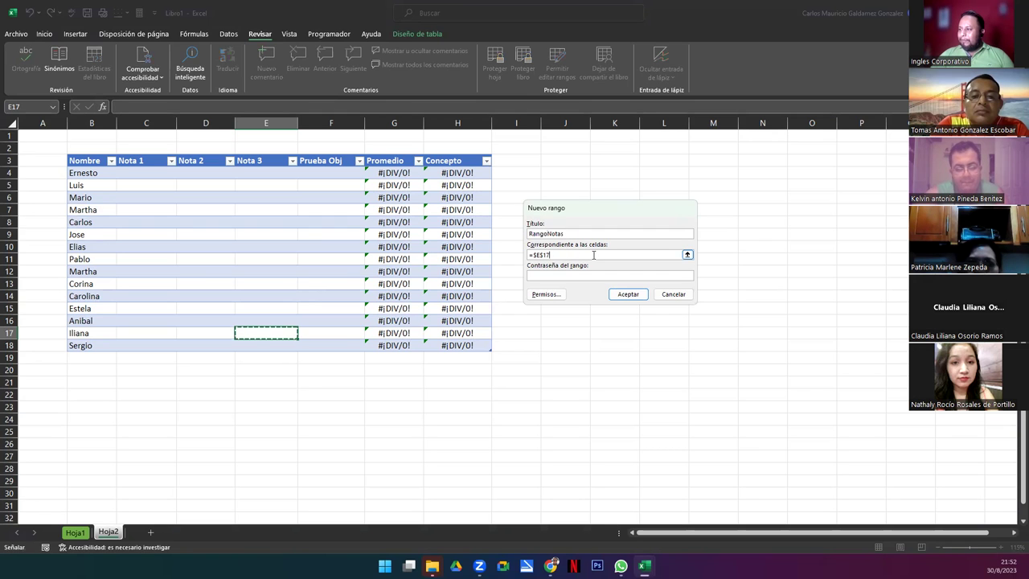
drag(139, 173, 336, 344)
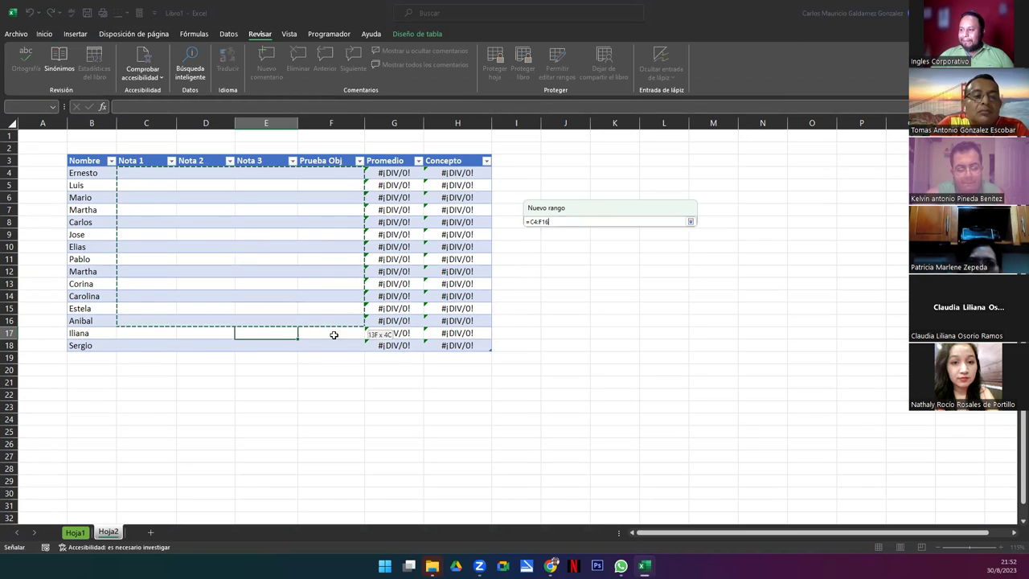
click(564, 273)
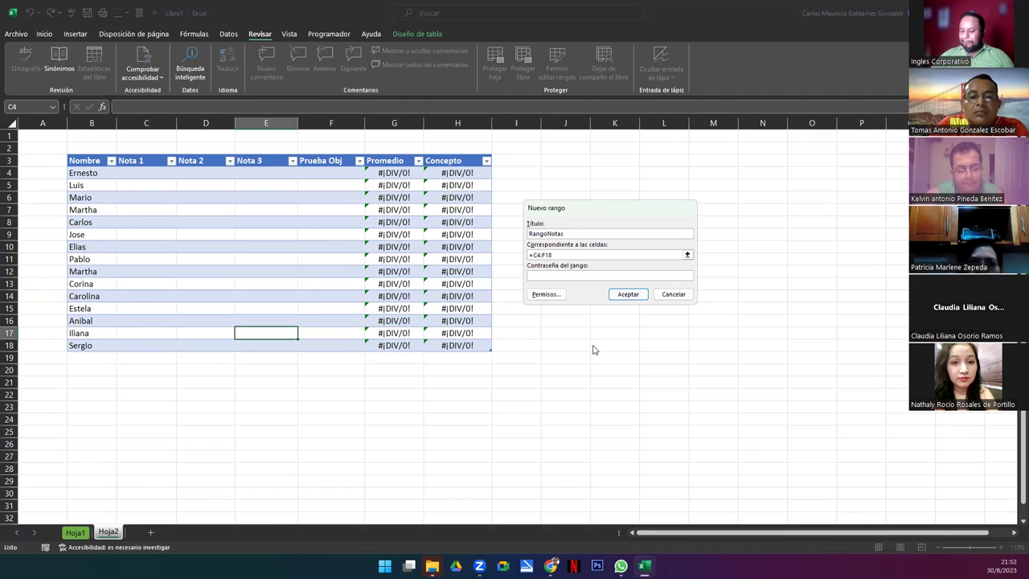
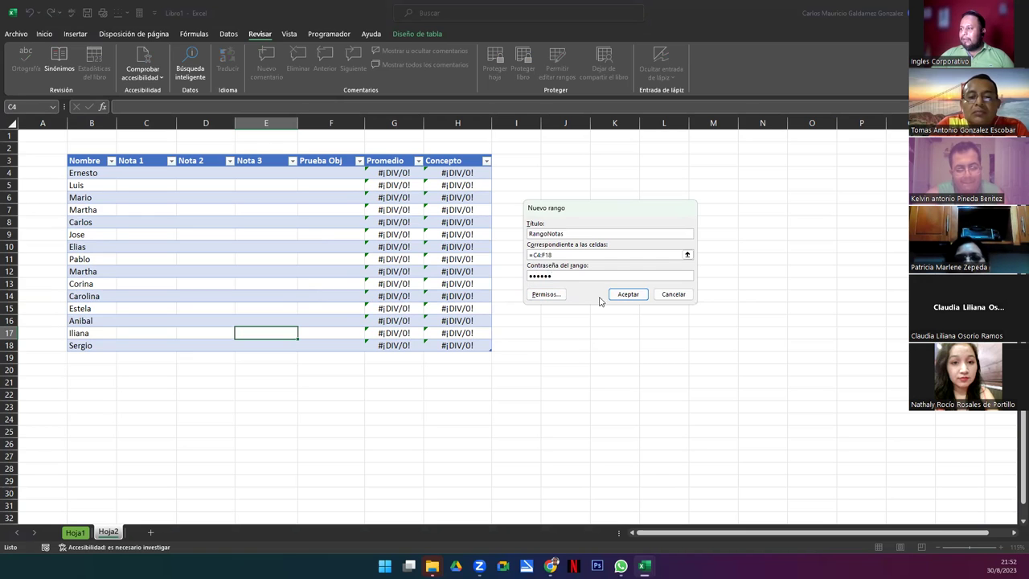
click(624, 296)
click(623, 297)
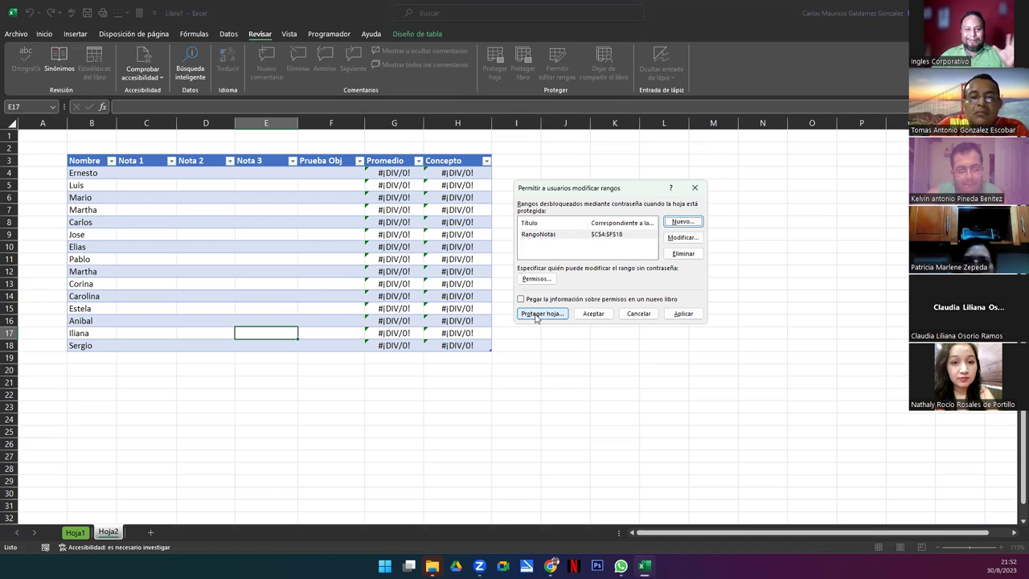
click(537, 316)
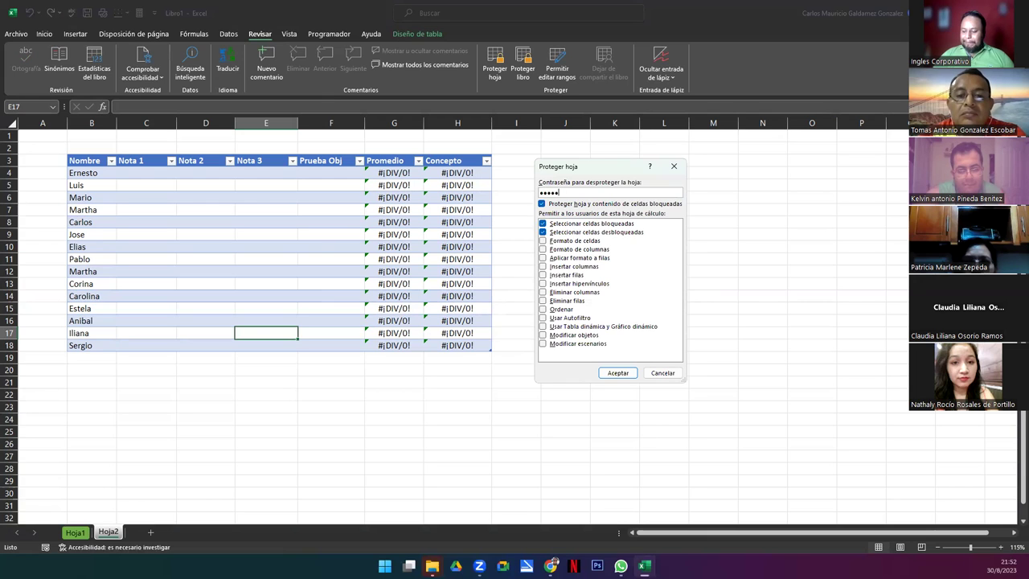
key(Return)
text(1)
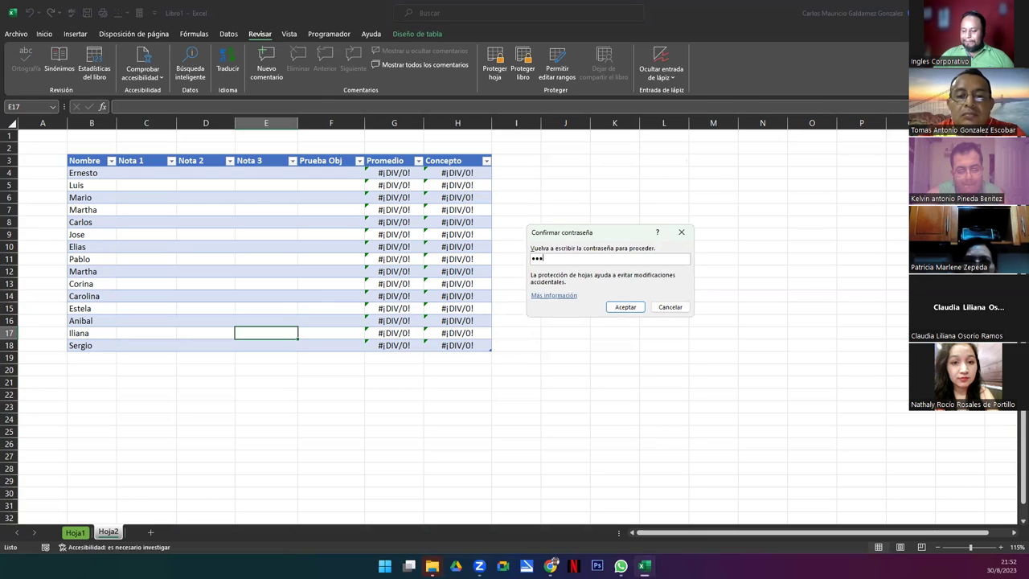
key(Return)
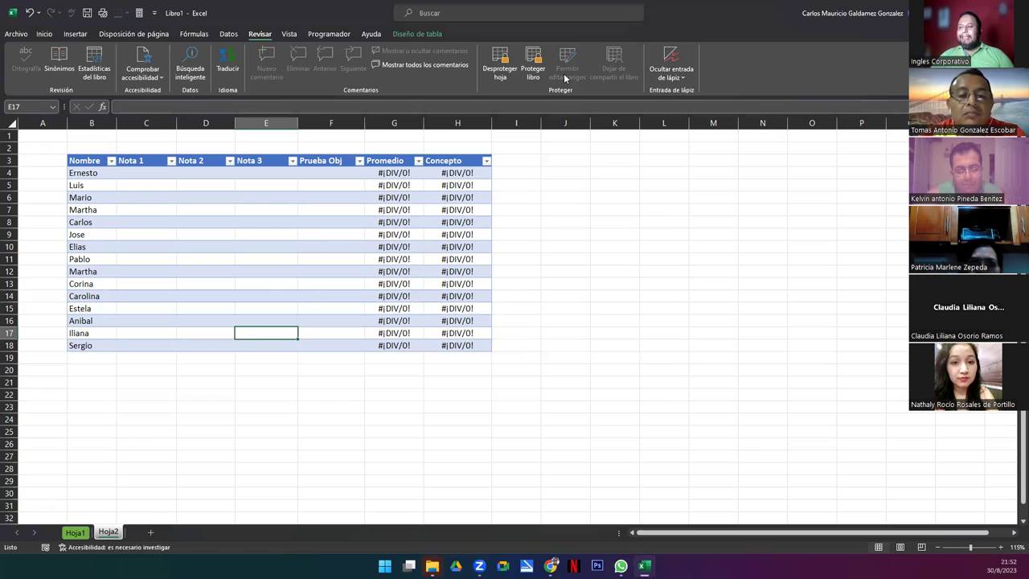
drag(611, 234, 742, 423)
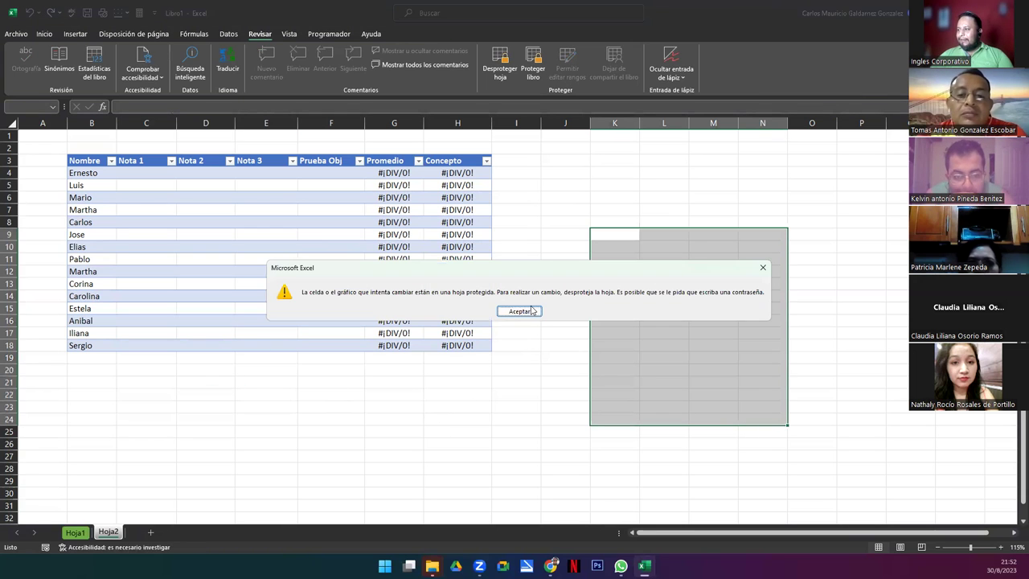
click(518, 309)
drag(396, 173, 407, 346)
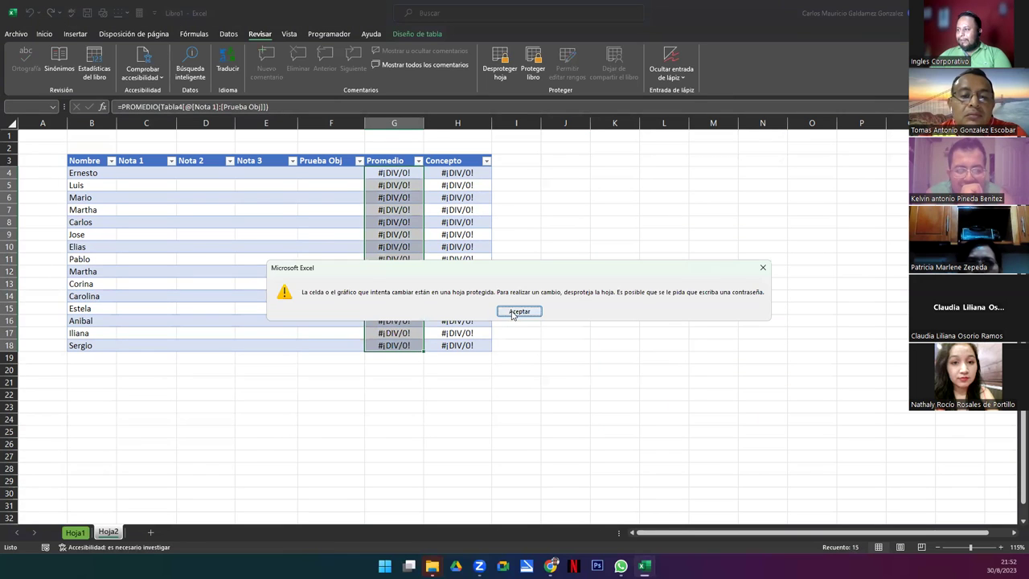
click(518, 310)
click(289, 165)
key(Delete)
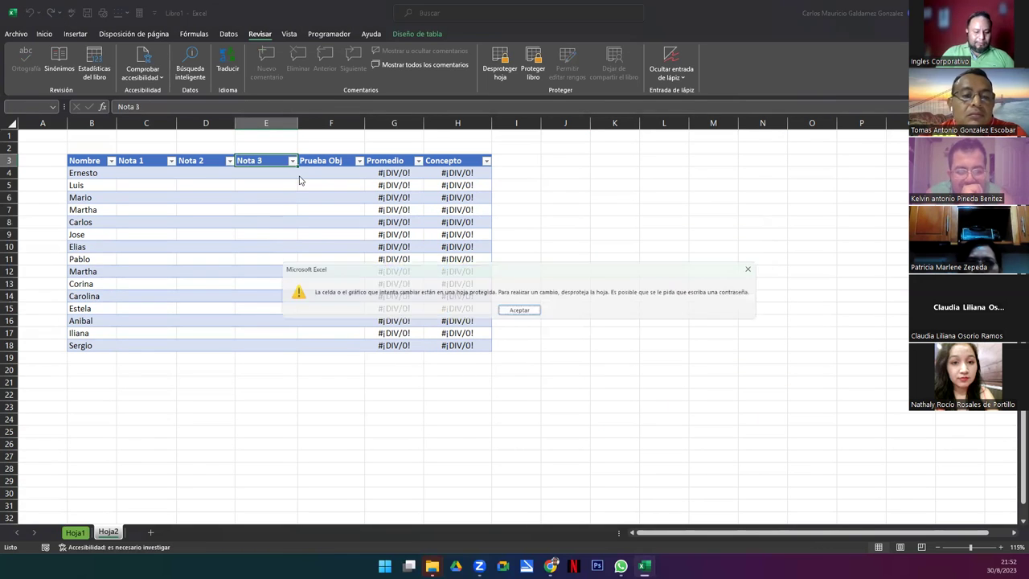
key(Return)
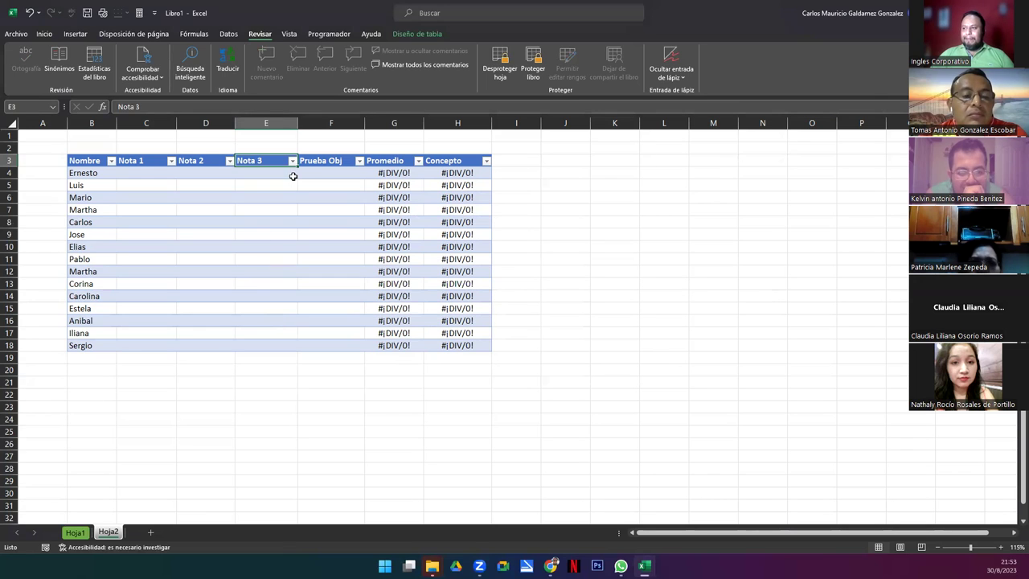
click(146, 174)
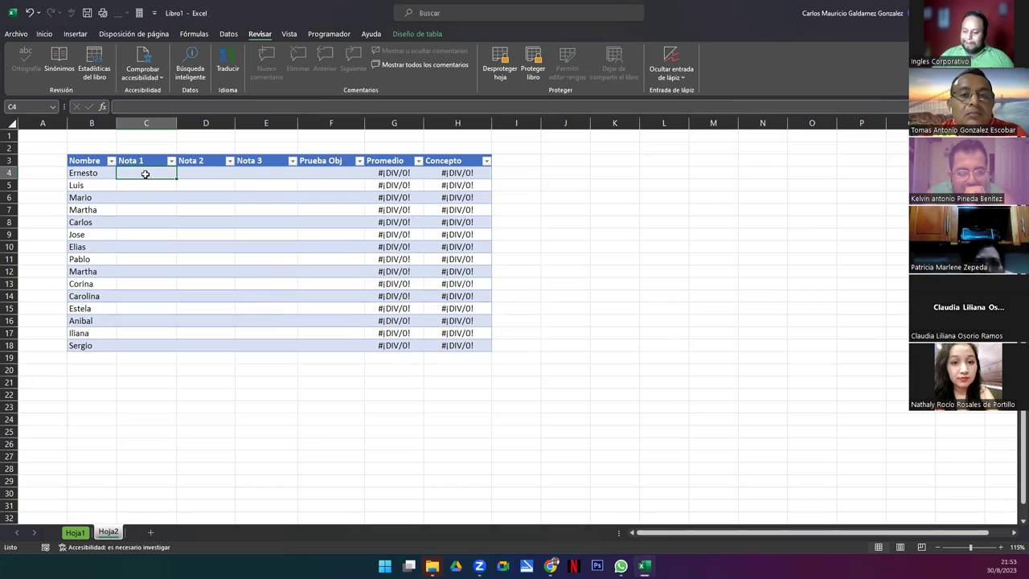
Unlock the protected grade range from C4 by entering the range password.
double_click(145, 174)
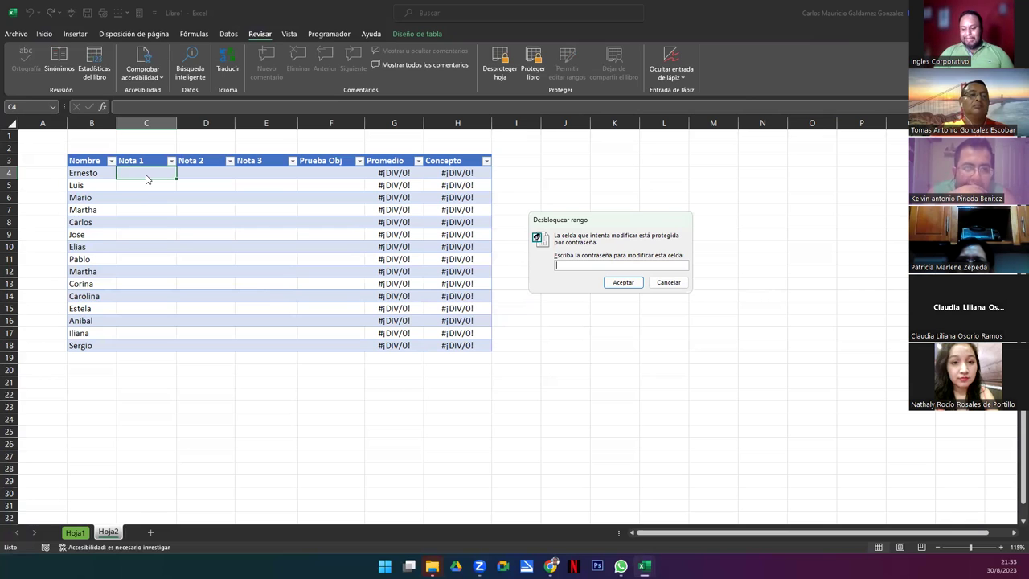
text(1)
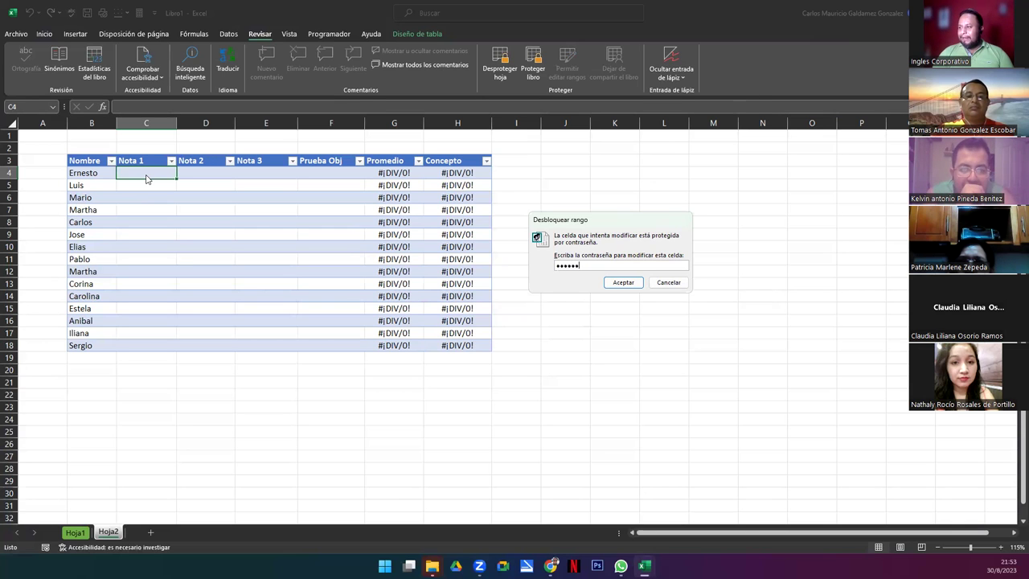
key(Return)
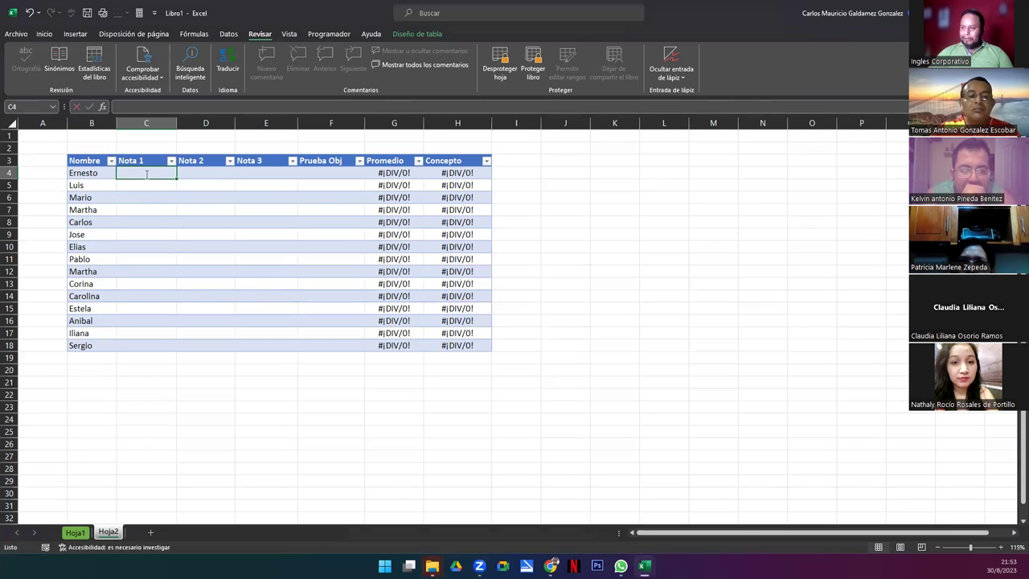
Enter Nota 1 grades down C4:C18: 8, 9, 7, 8, 9, 8, 9, 9, 9, 8, 9, 7, 9, 8, 7.
text(8)
key(Return)
text(9)
key(Return)
text(7)
key(Return)
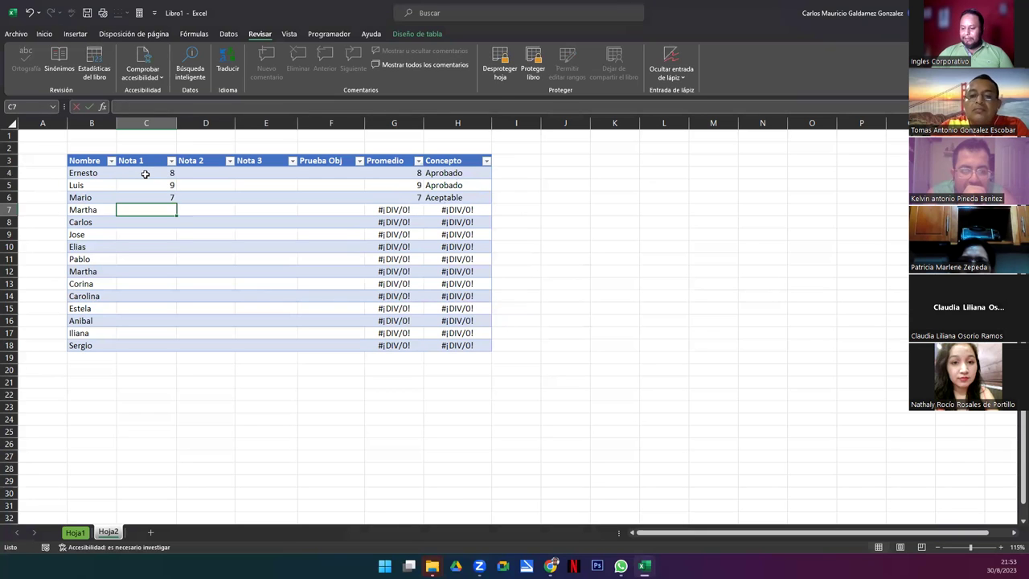
text(8)
key(Return)
text(9)
key(Return)
text(8 9 9)
key(Return)
text(9)
key(Return)
text(8 9)
key(Return)
text(7)
key(Return)
text(9 8 7)
key(Return)
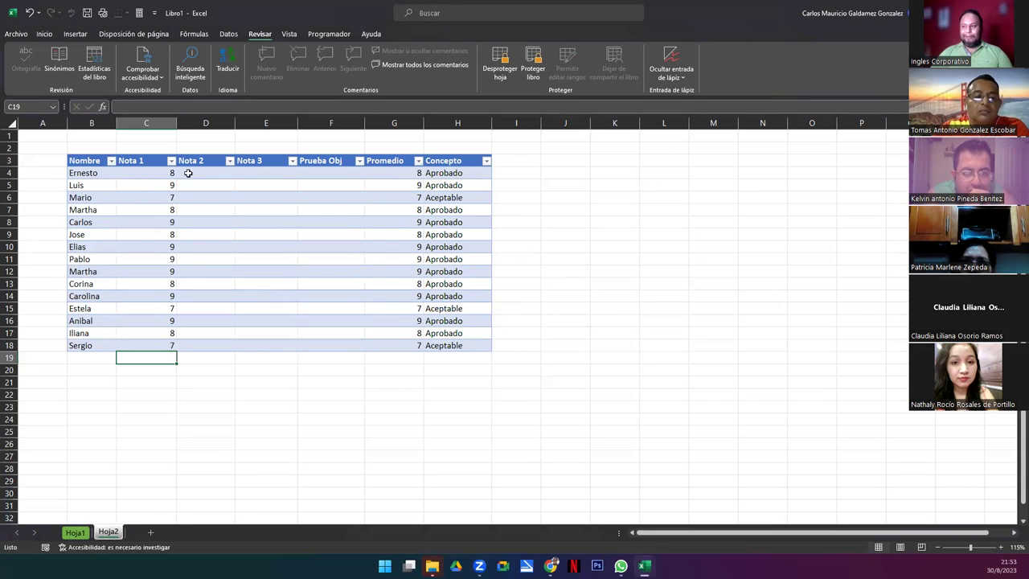
double_click(443, 249)
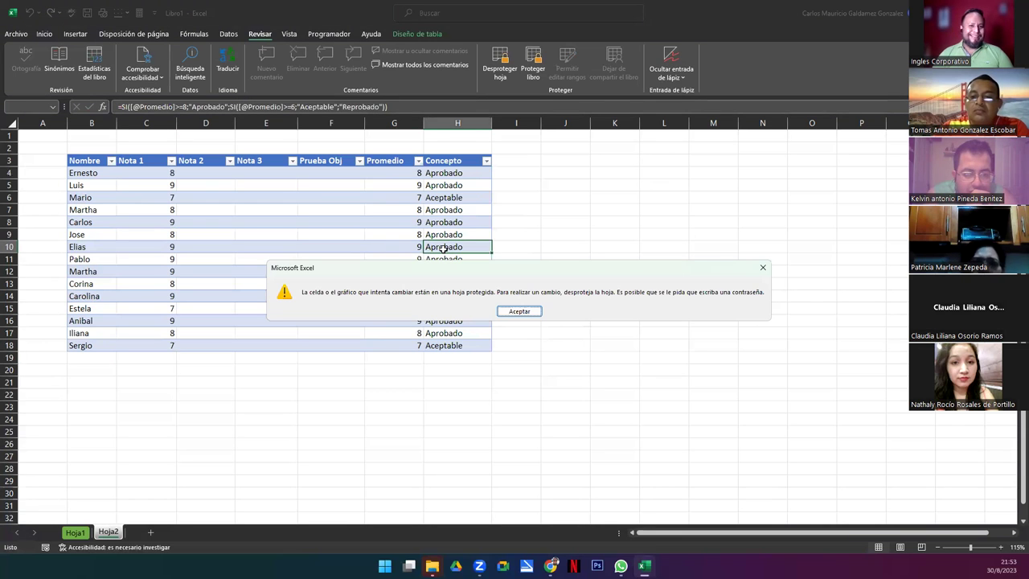
key(Return)
key(Left)
key(F2)
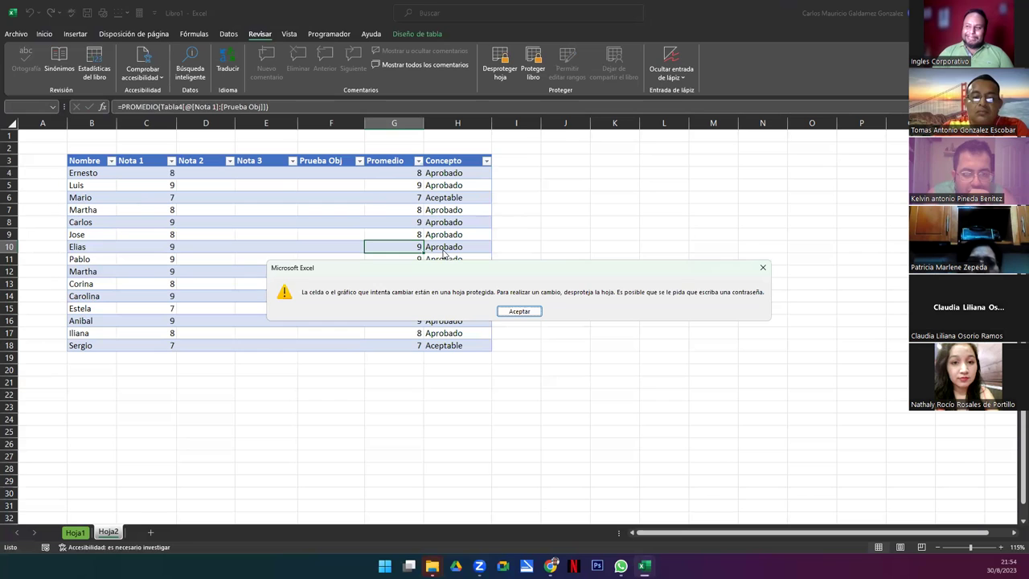
key(Return)
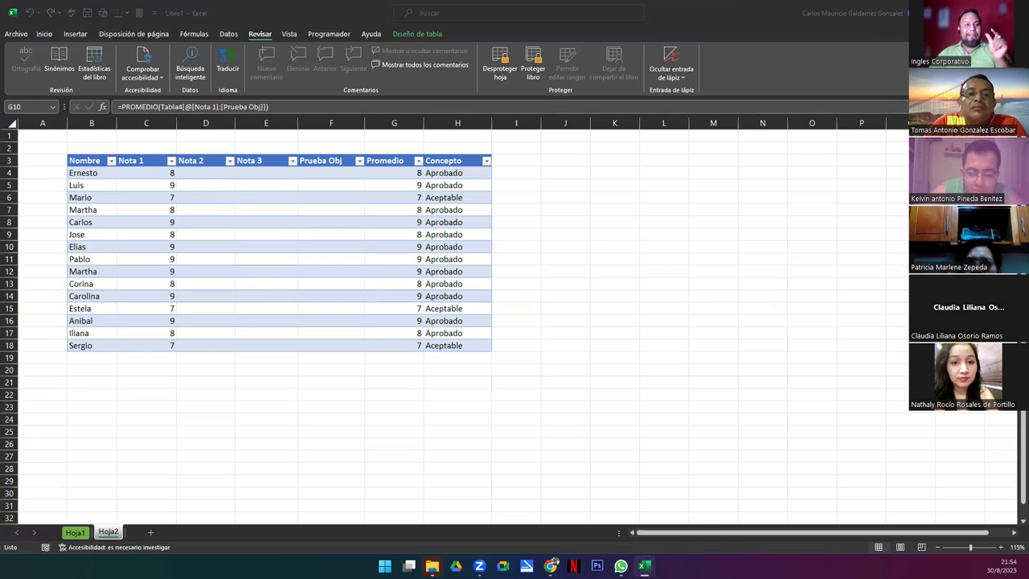
Unprotect the grades sheet by entering its password.
click(492, 70)
click(506, 69)
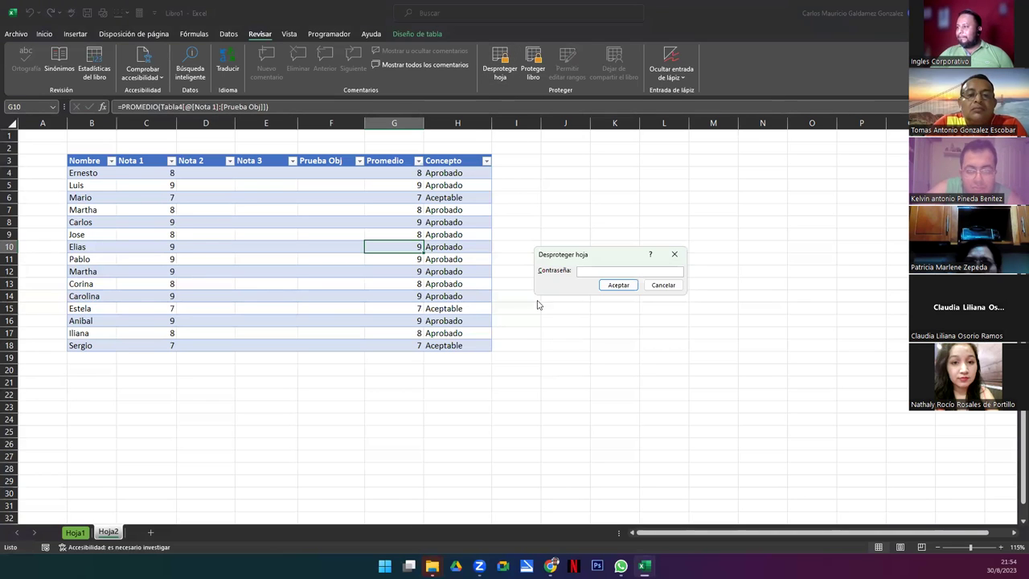
key(Return)
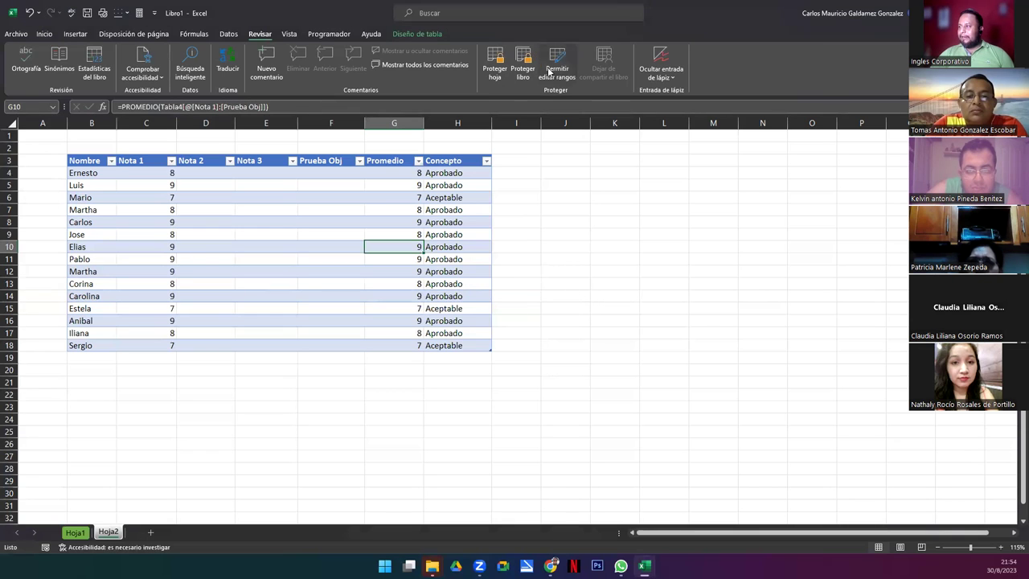
Delete the RangoNotas editable range and apply the change.
click(557, 65)
click(553, 236)
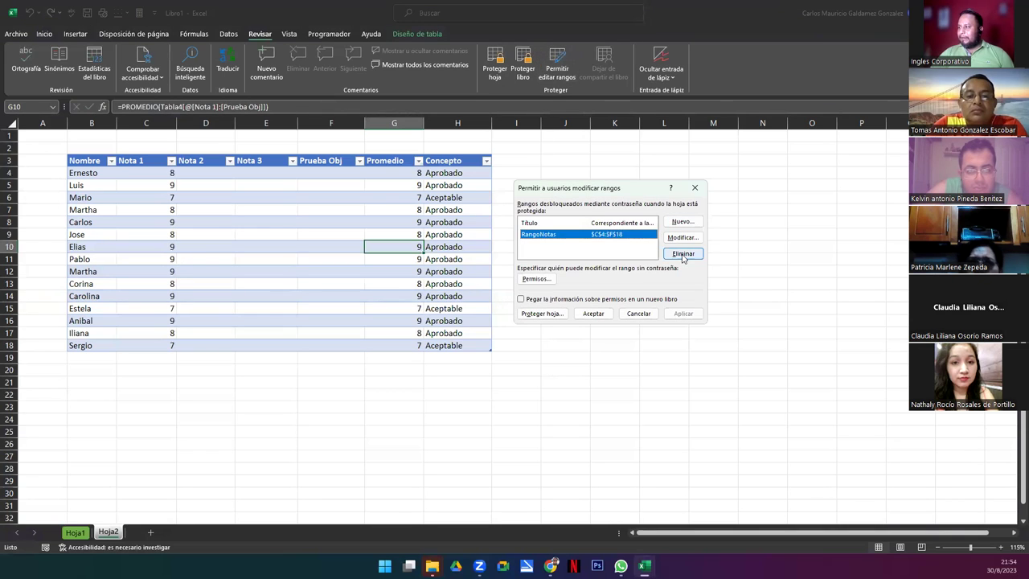
click(683, 253)
click(684, 313)
click(595, 314)
Test-clear H13 and undo it, then go to Hoja1 and select C9.
click(457, 283)
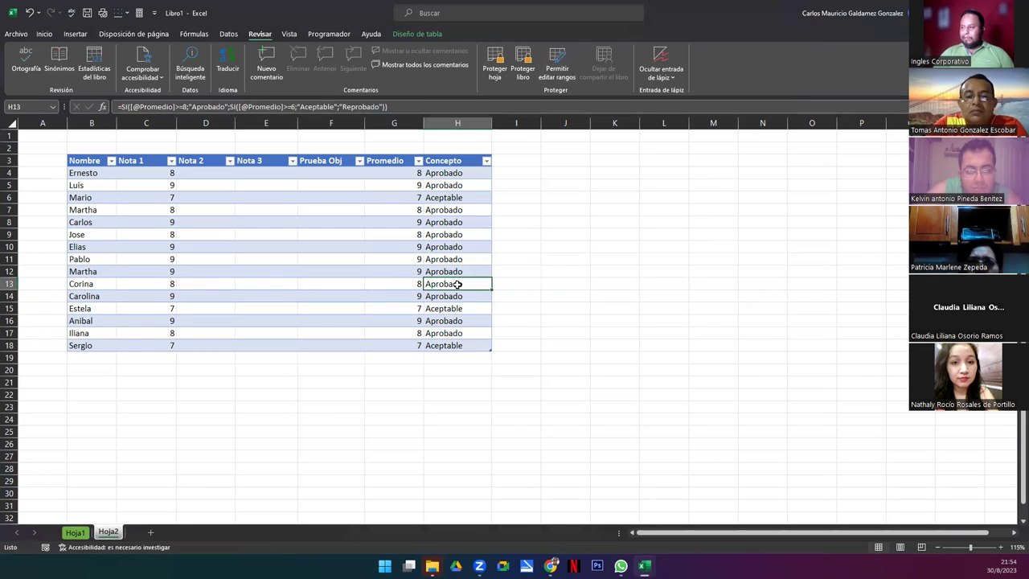
key(Delete)
key(ctrl+z)
key(Down)
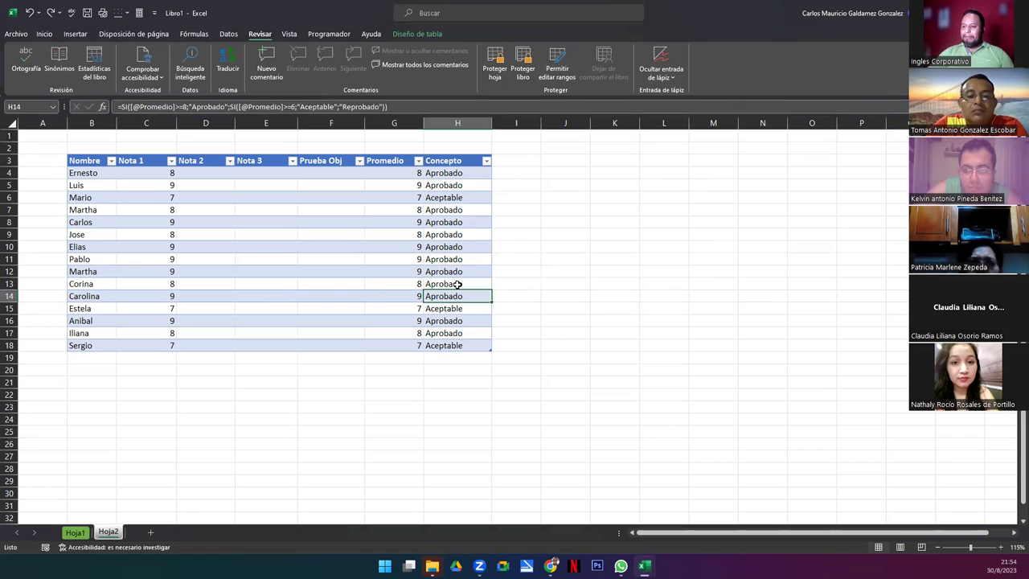
click(79, 535)
click(155, 266)
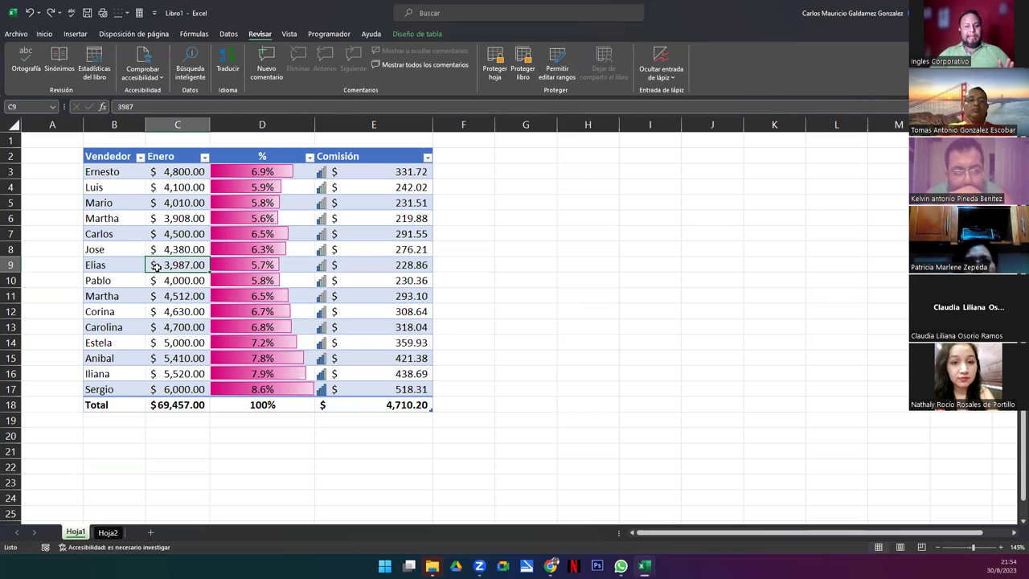
click(551, 565)
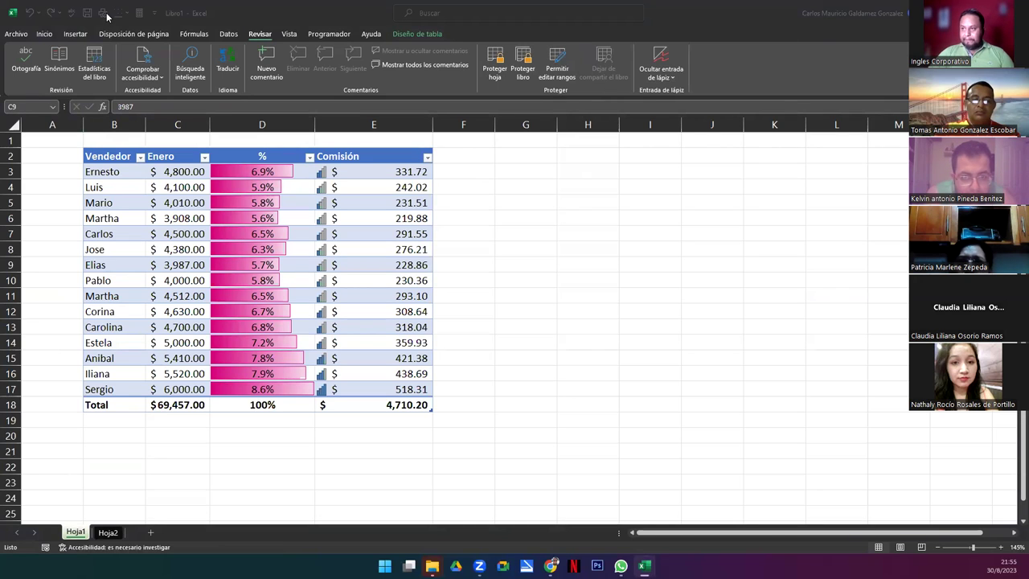
Save the workbook as Practica11 in the Documentos folder.
click(11, 38)
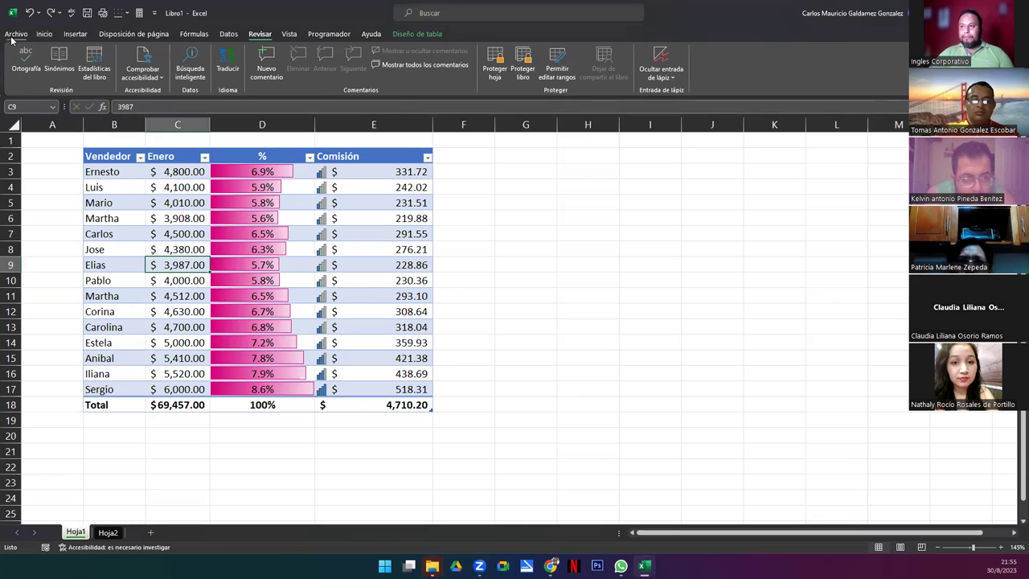
click(11, 38)
click(11, 12)
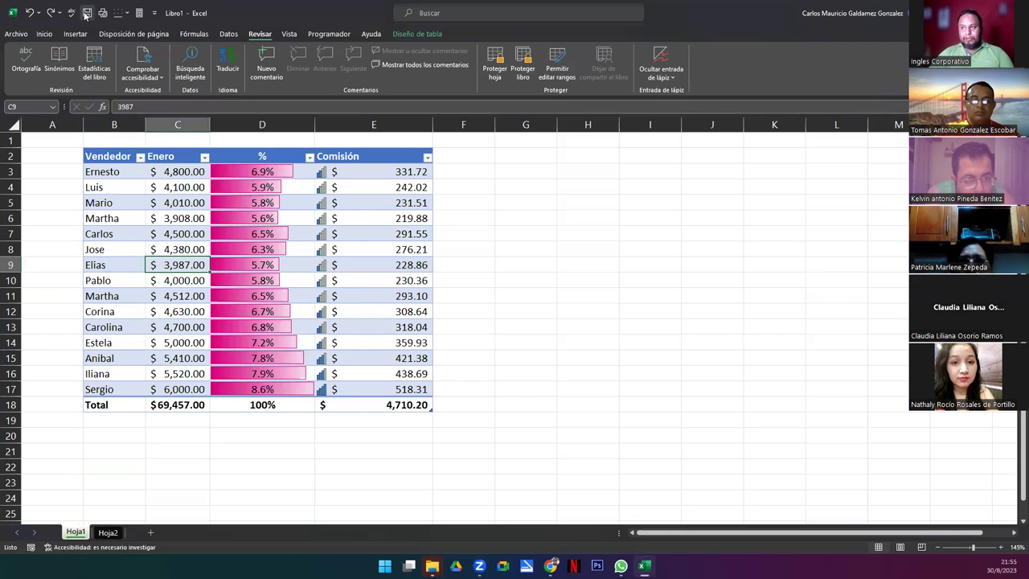
click(86, 13)
click(426, 341)
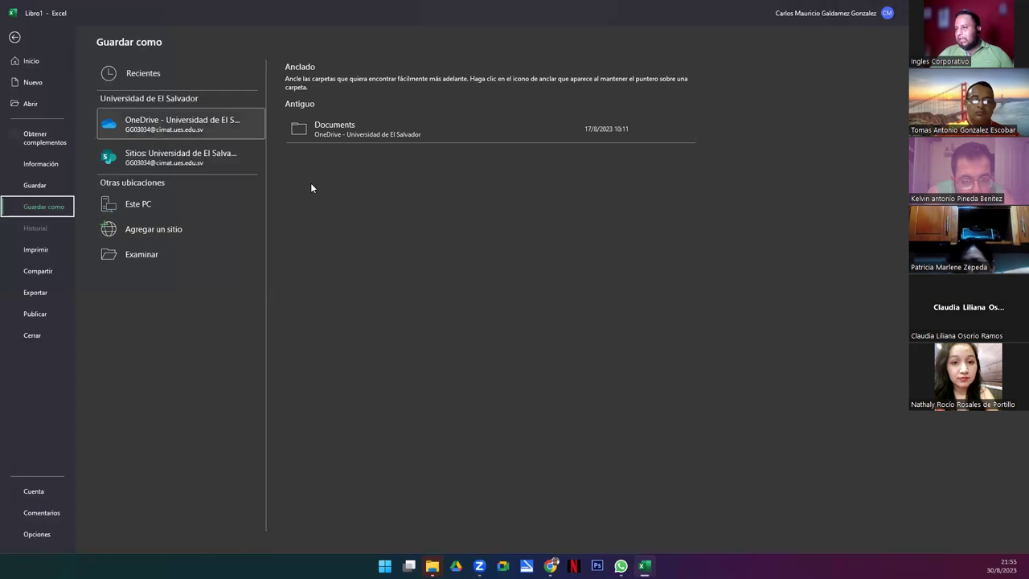
click(139, 254)
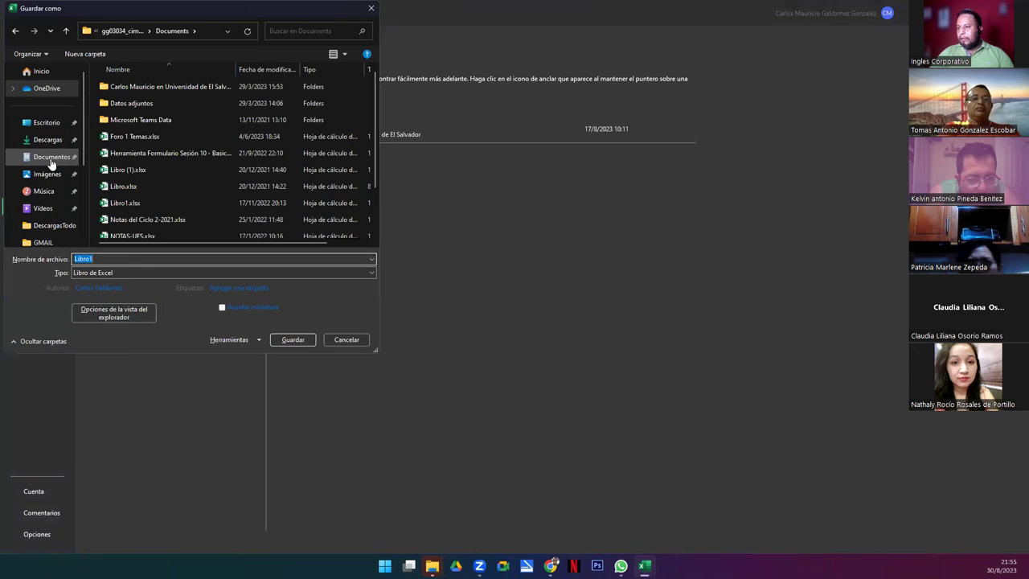
click(50, 157)
text(Practica11)
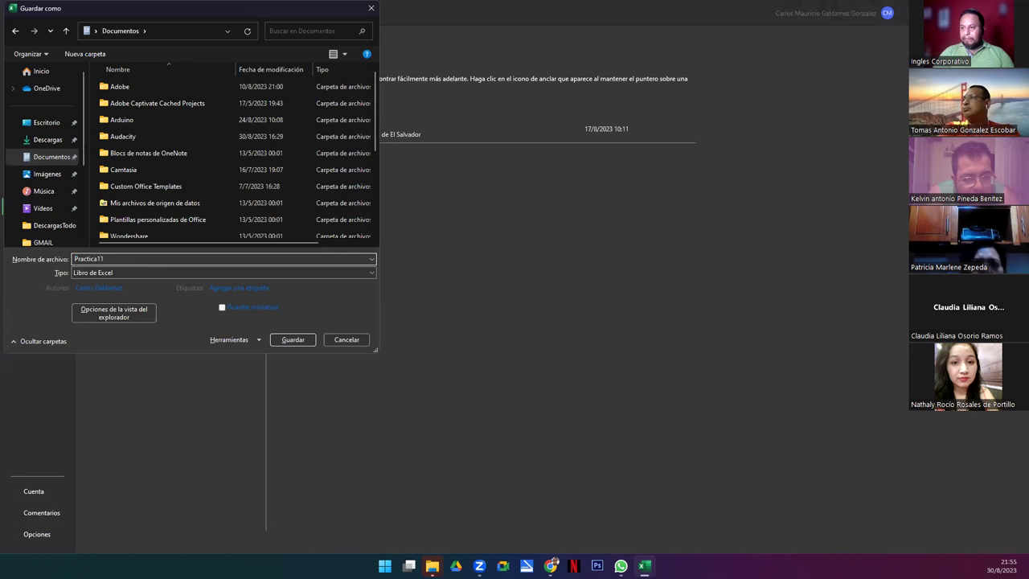
key(Return)
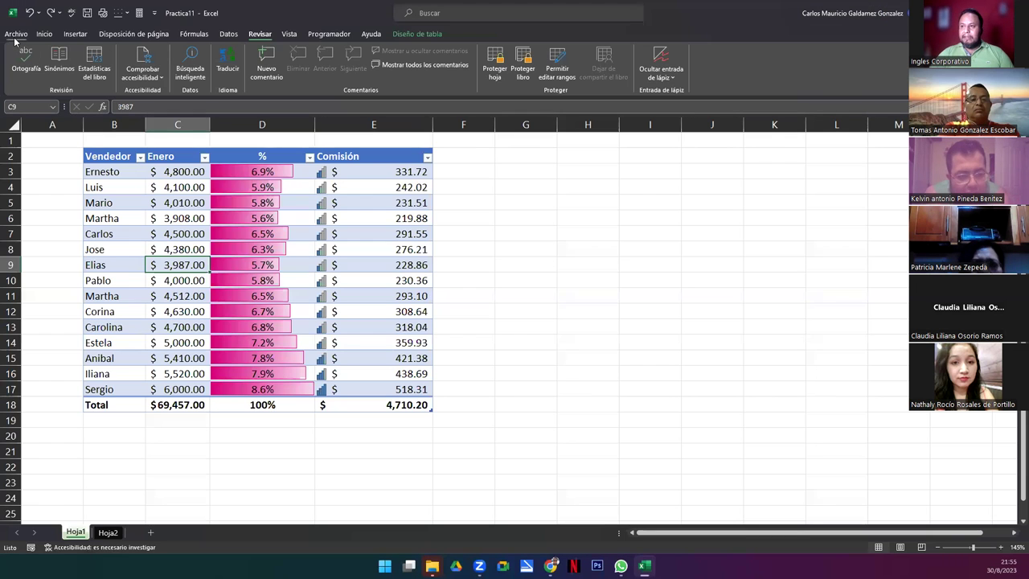
click(13, 40)
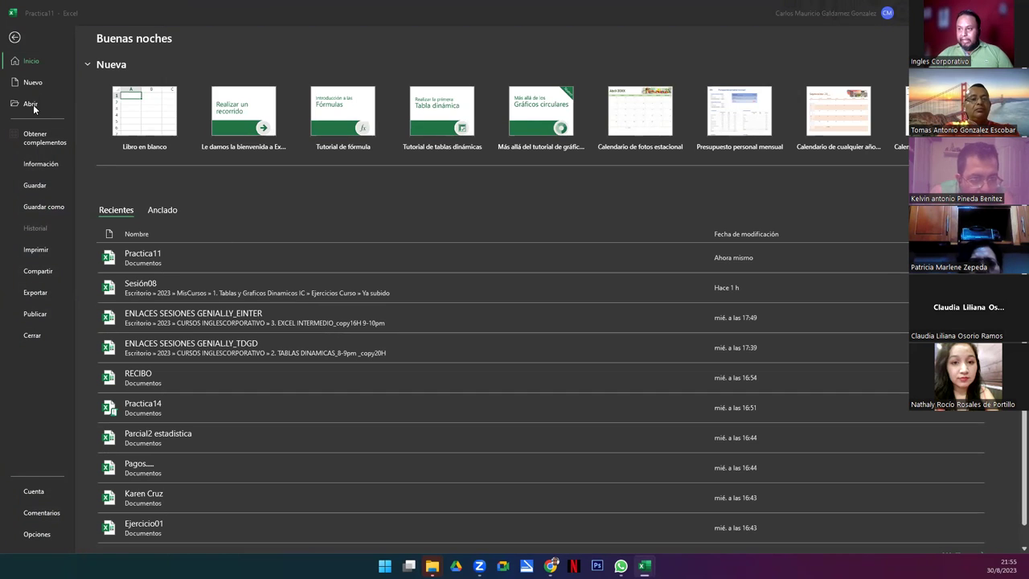
Encrypt the workbook with an opening password under Proteger libro, confirm it, and save.
click(43, 164)
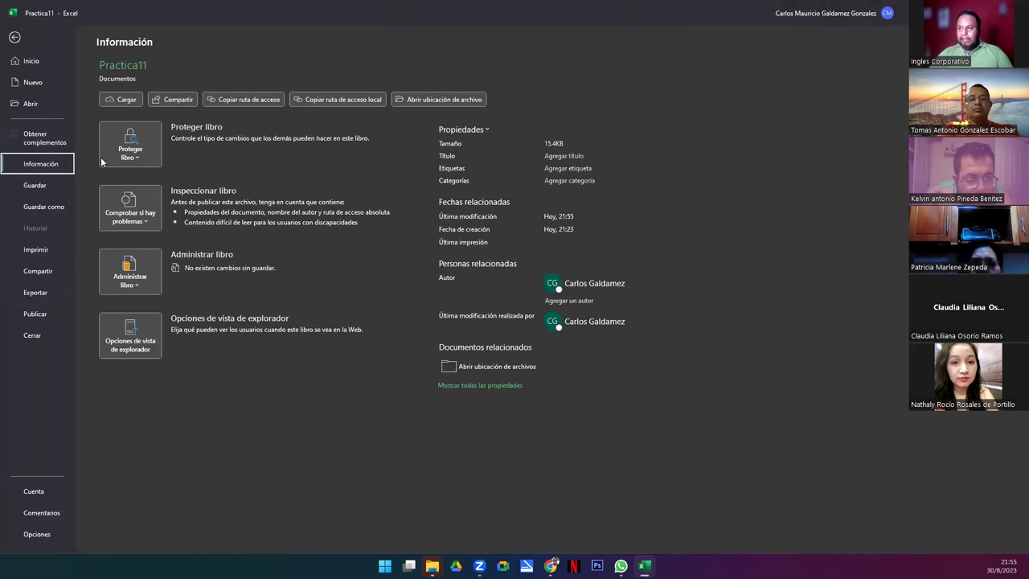
click(142, 151)
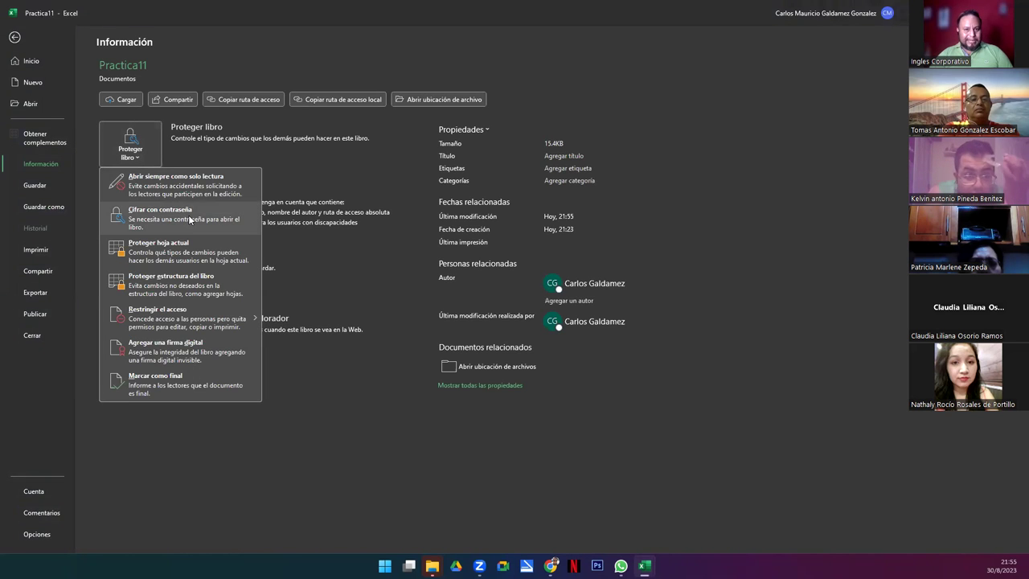
click(189, 220)
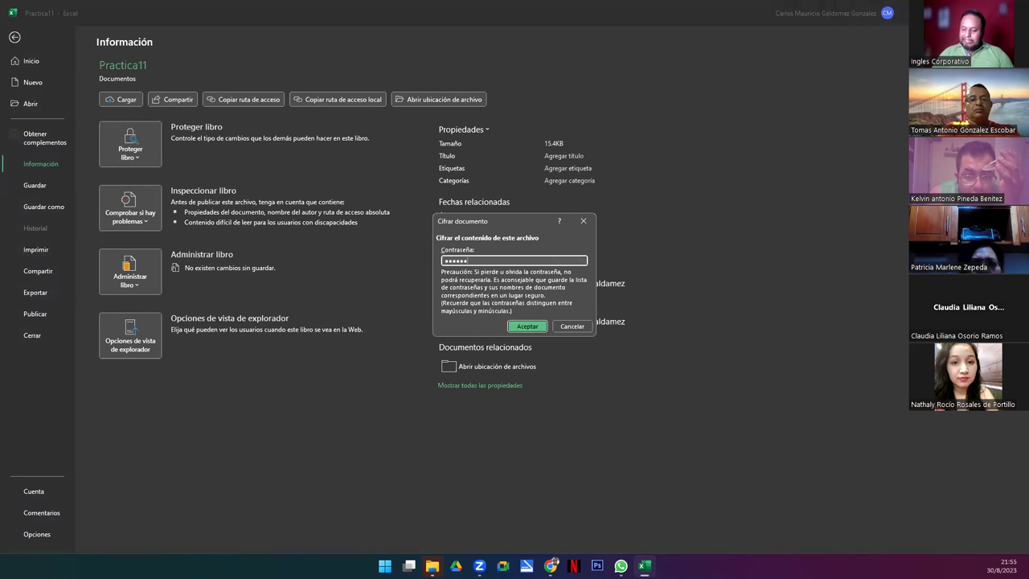
key(Return)
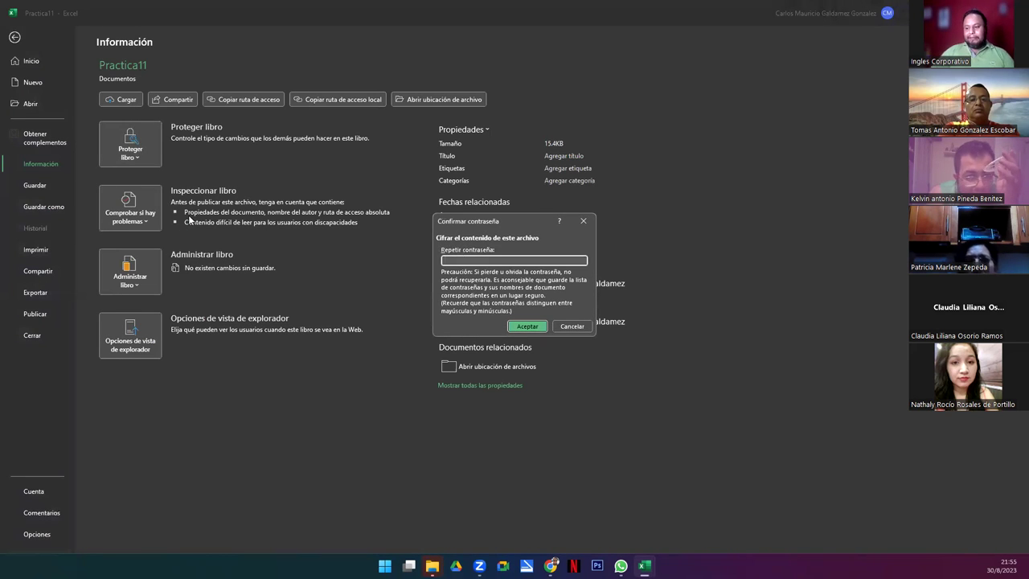
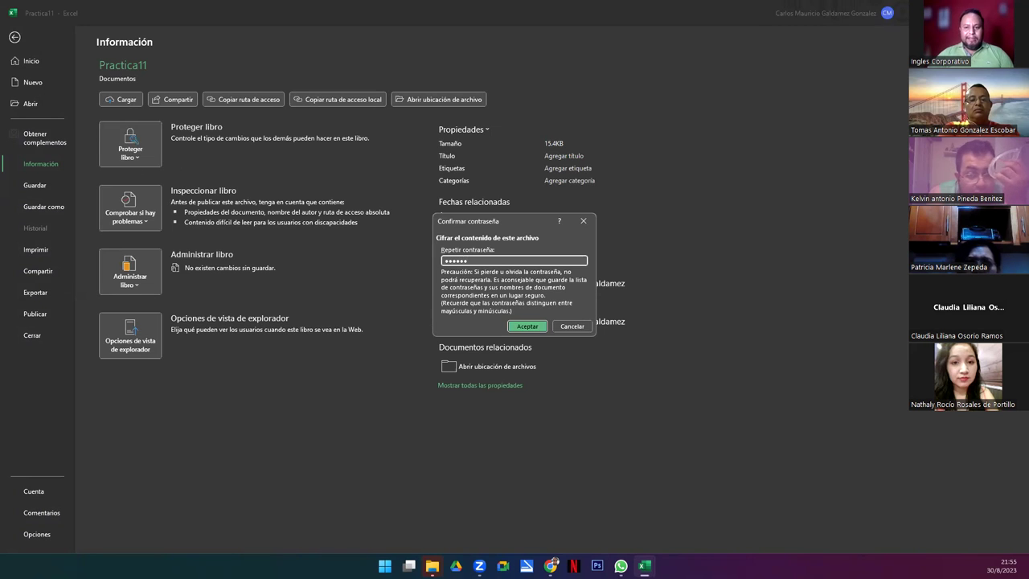
key(Return)
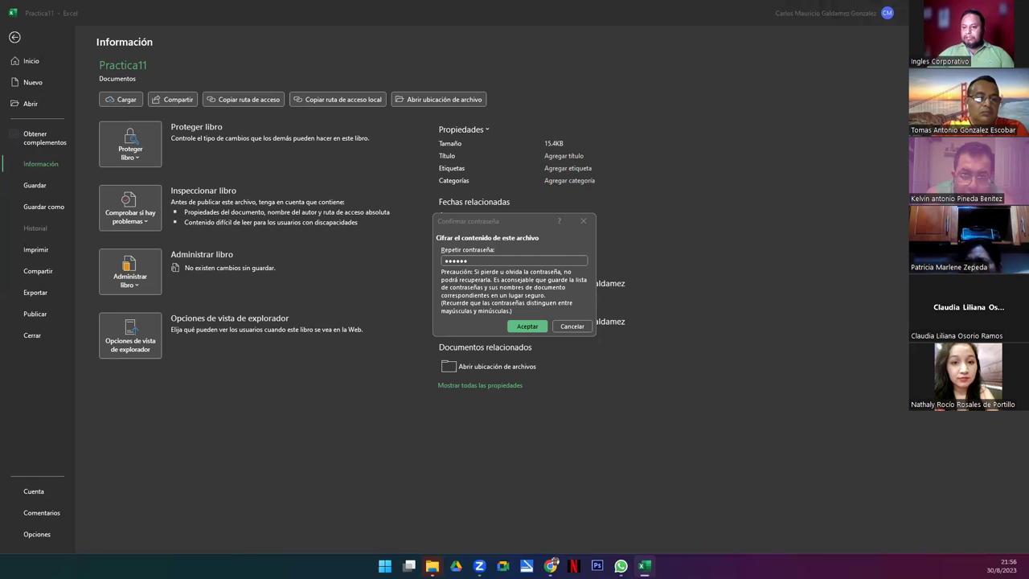
click(530, 326)
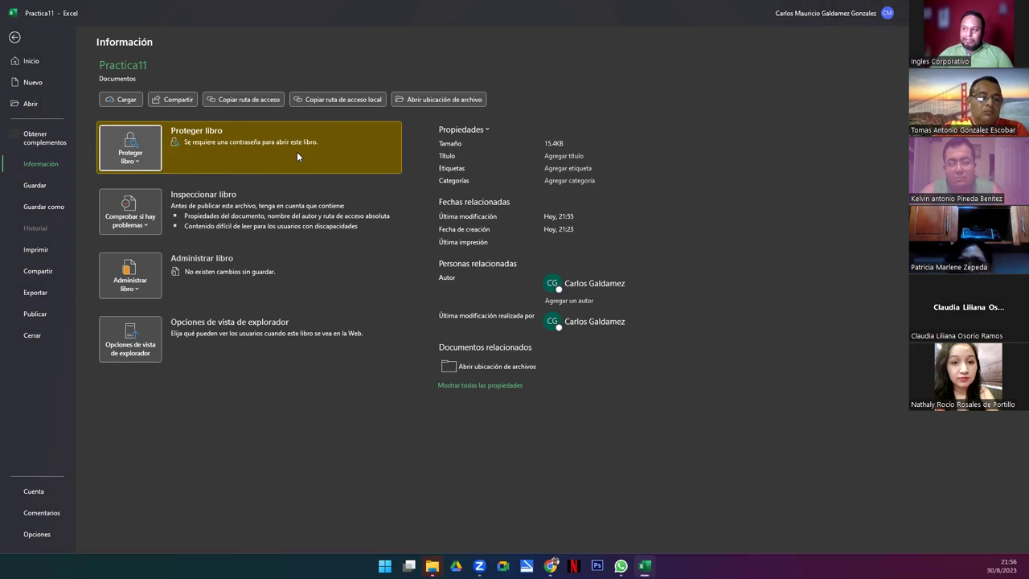
click(35, 185)
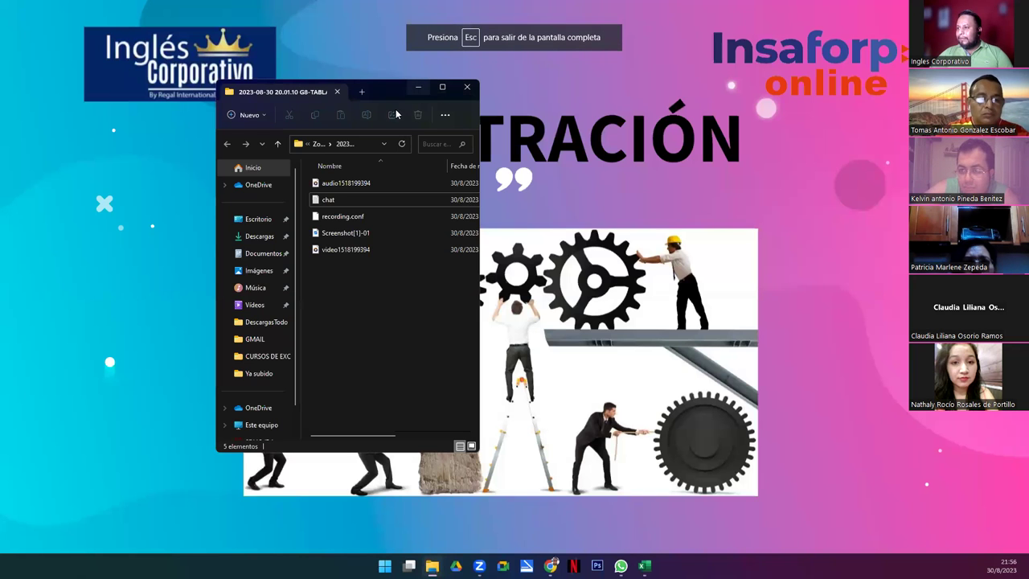
In Documentos, sort files by Fecha de modificación and open Practica11.
click(252, 255)
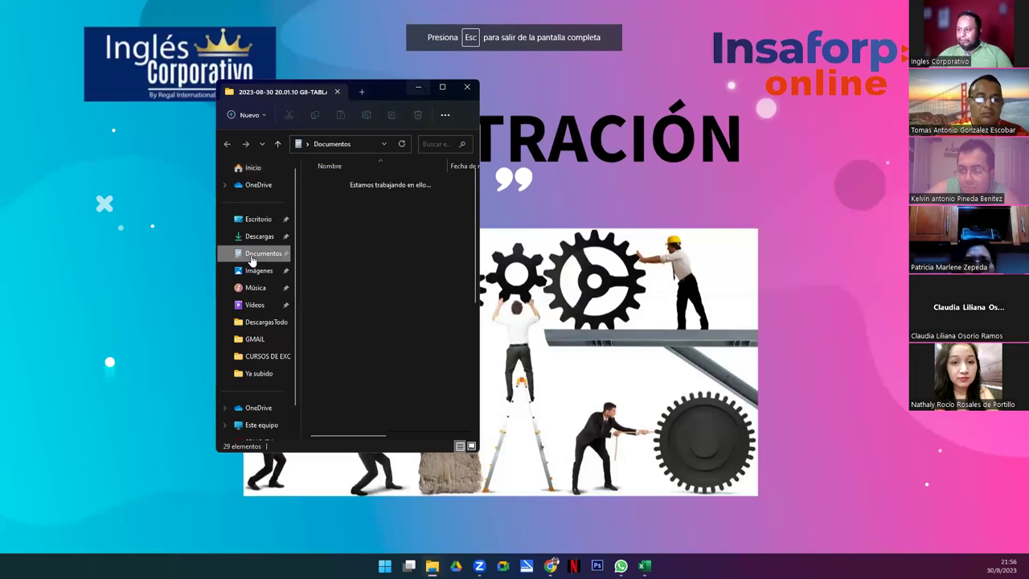
click(459, 166)
scroll(330, 190, up, 1)
click(329, 191)
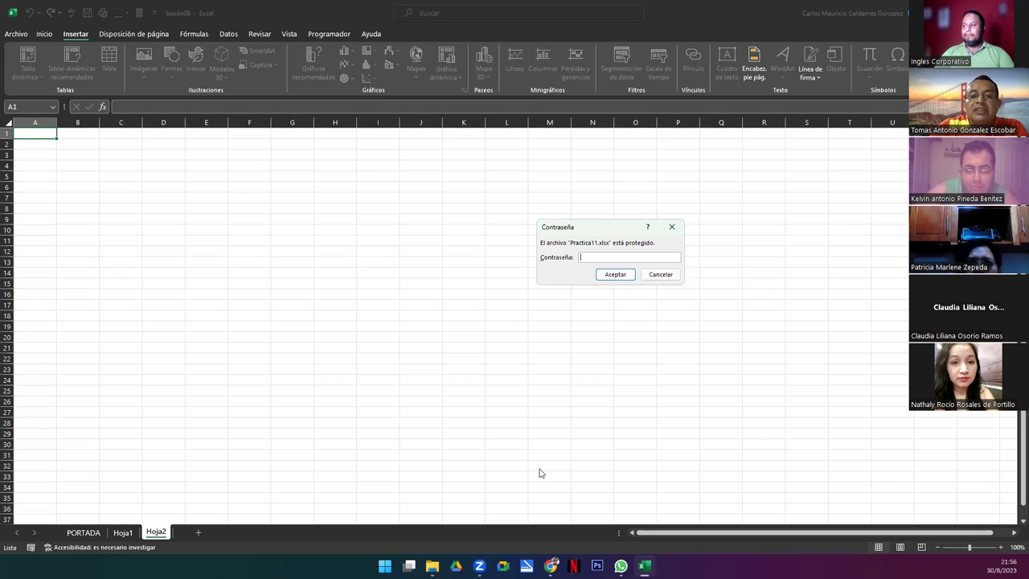
Enter a wrong password and dismiss the incorrect-password warning.
text(1)
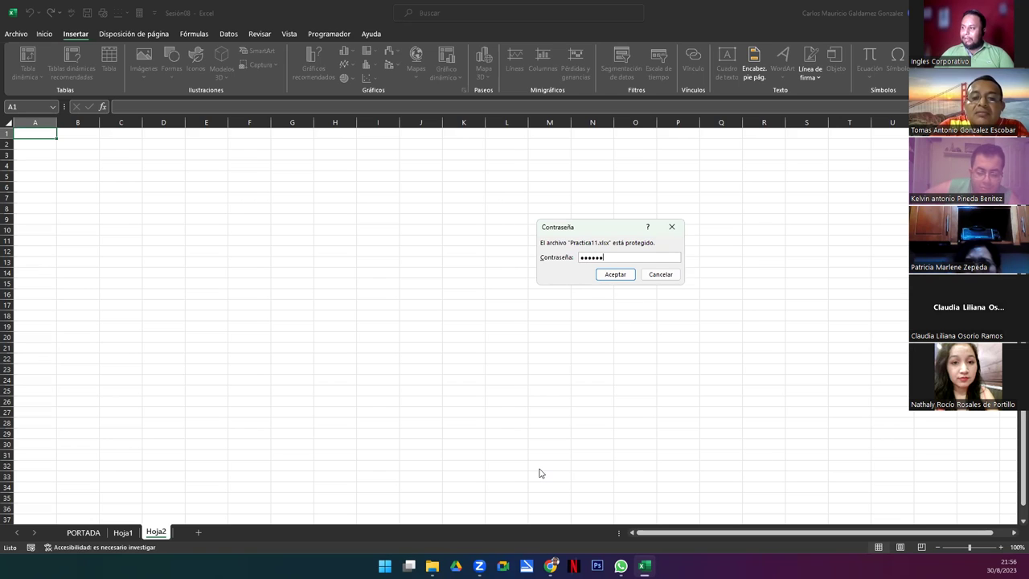
key(Return)
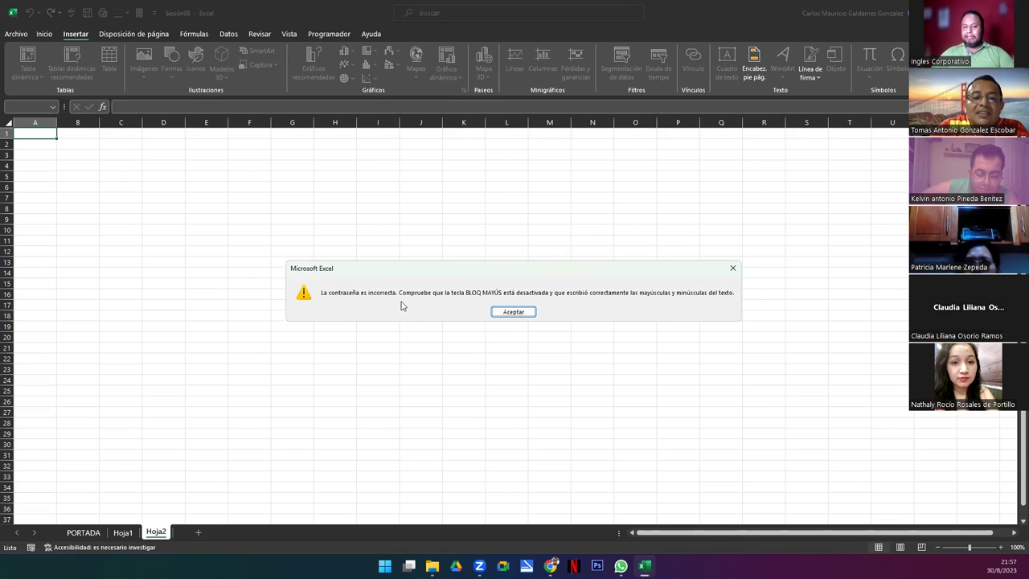
click(513, 311)
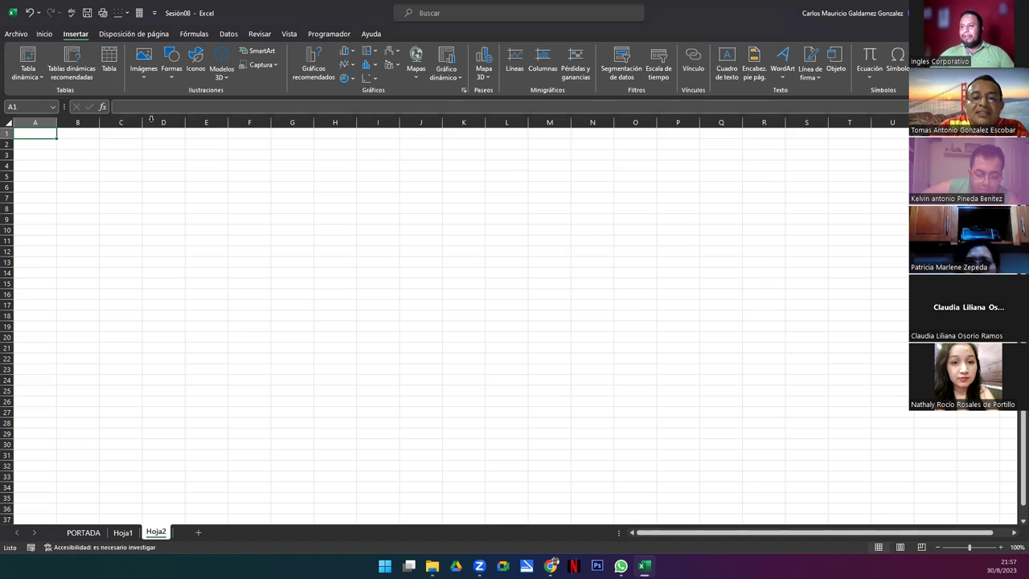
Reopen Practica11 from recent files with the correct password and view both worksheets.
click(17, 36)
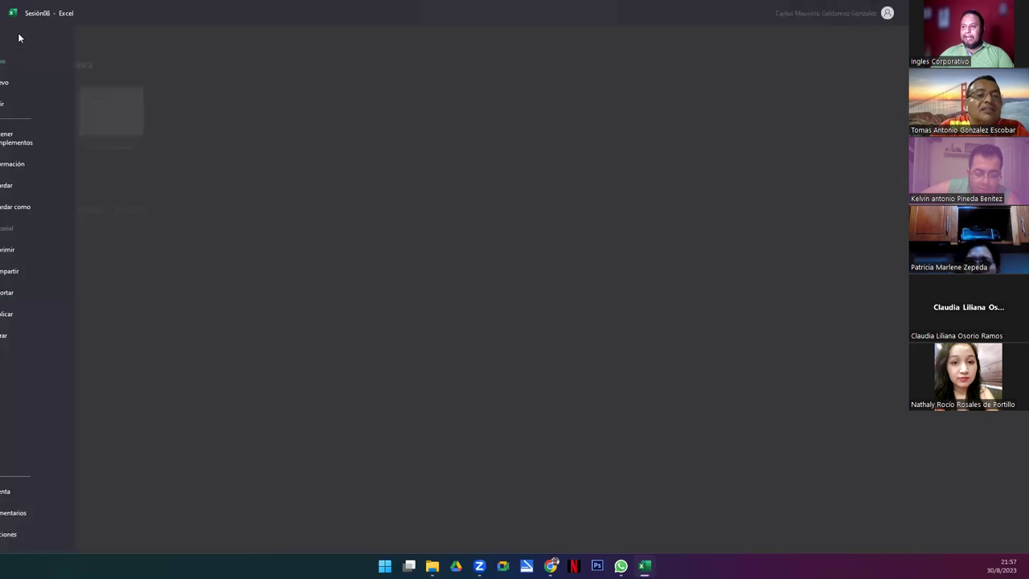
click(155, 258)
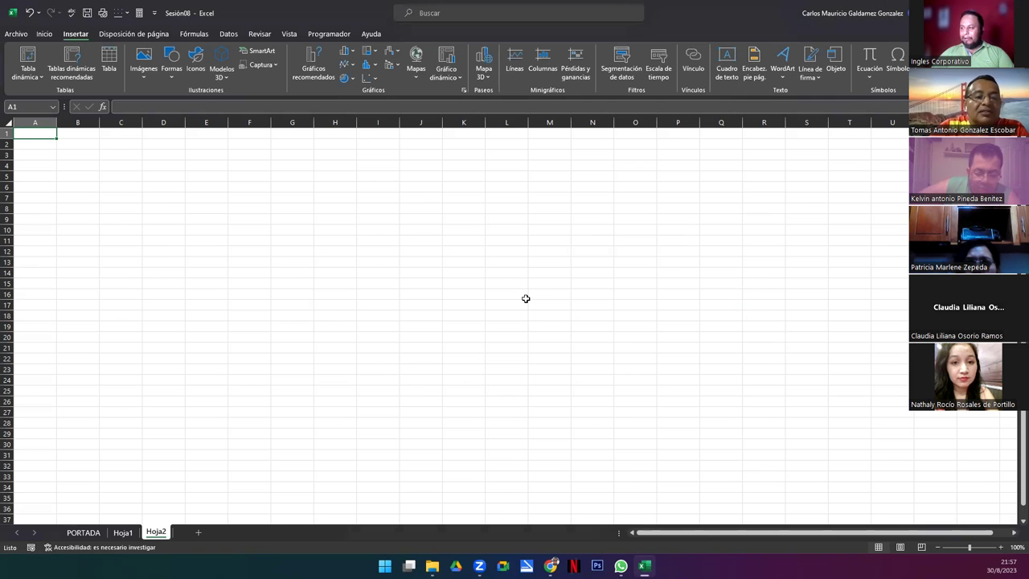
key(Return)
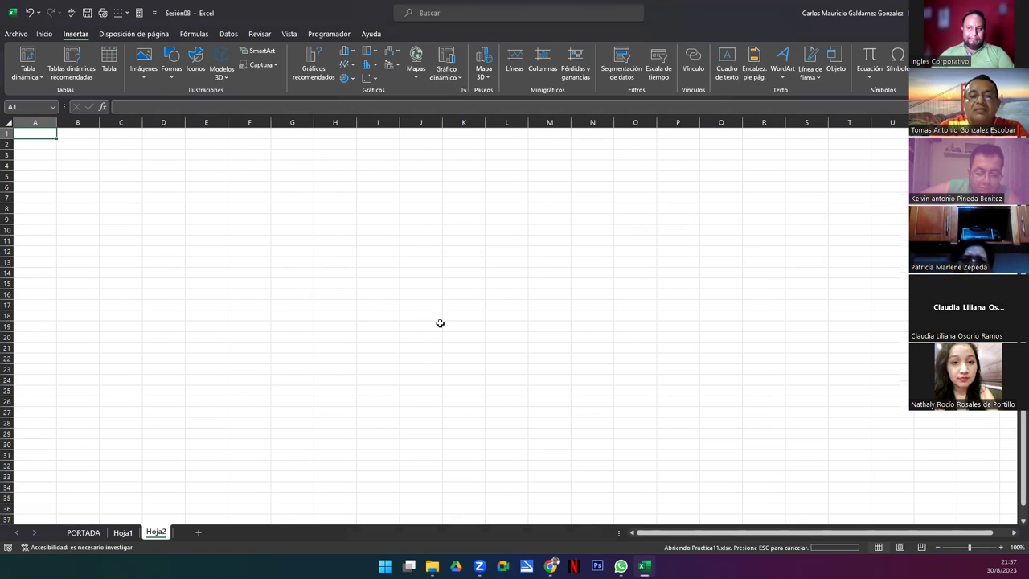
click(108, 532)
click(108, 532)
click(75, 532)
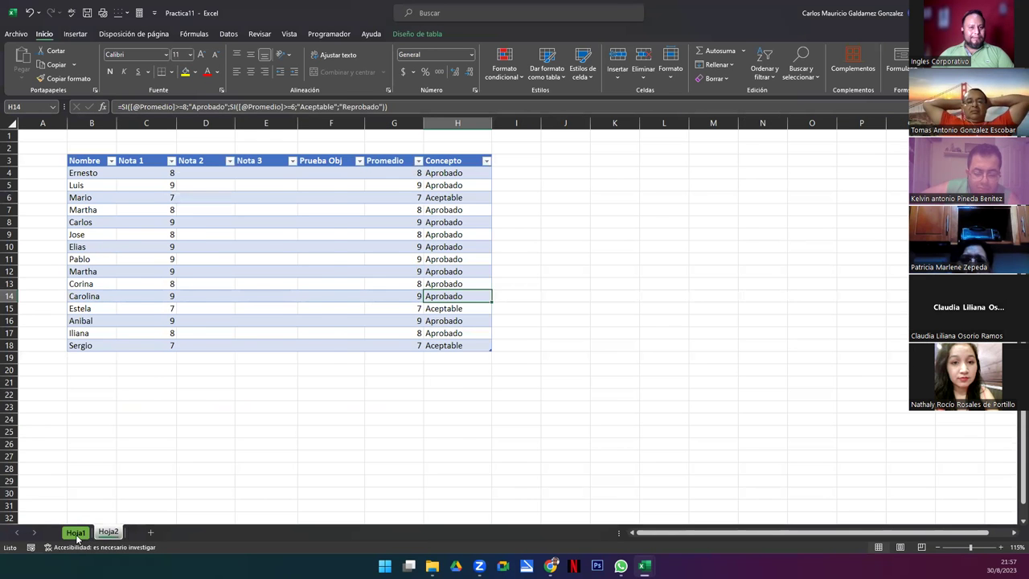
Show the sales commission sheet, inspect E11's commission formula, then switch to the Sesión08 window.
click(252, 275)
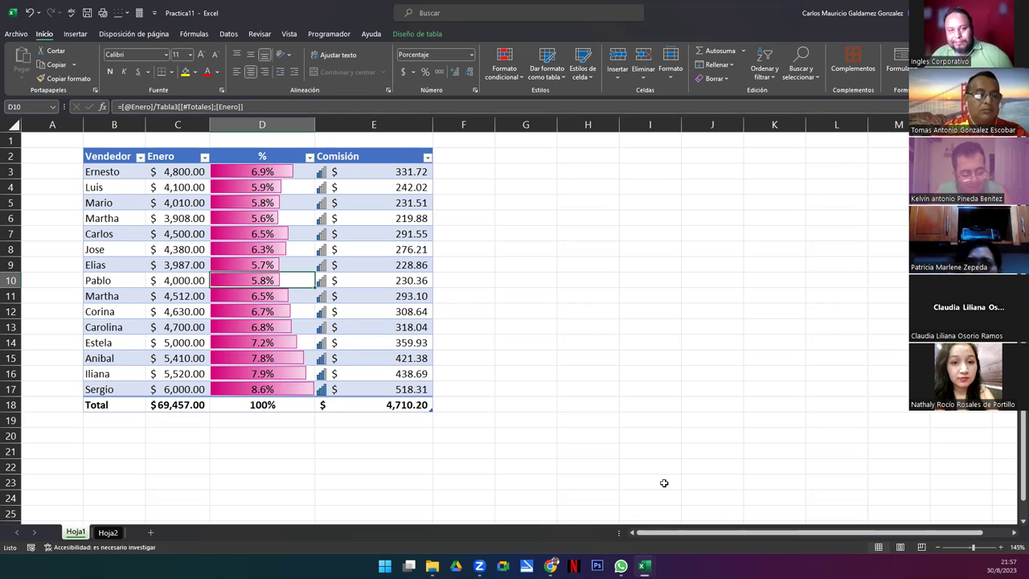
click(376, 303)
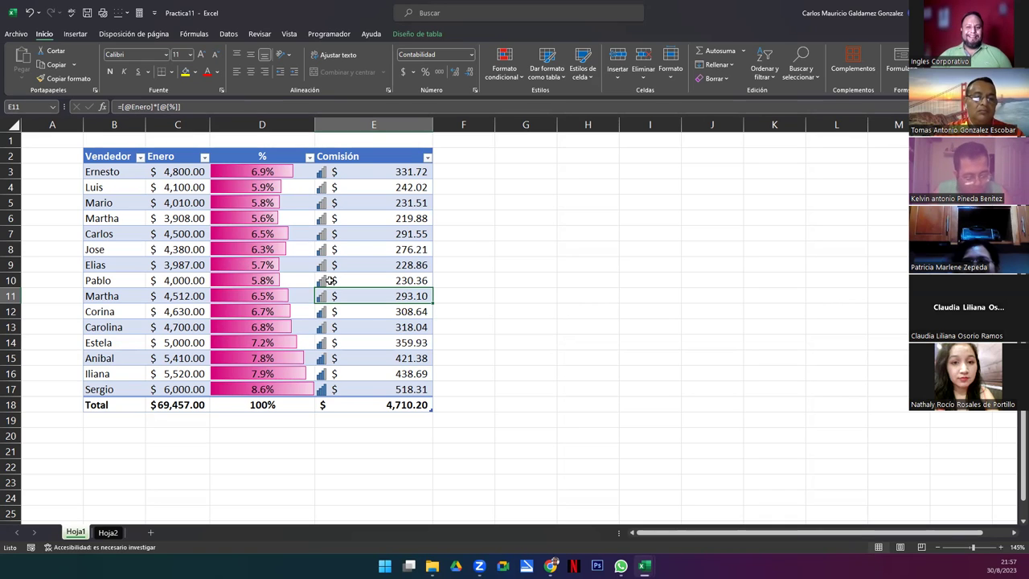
key(alt+Tab)
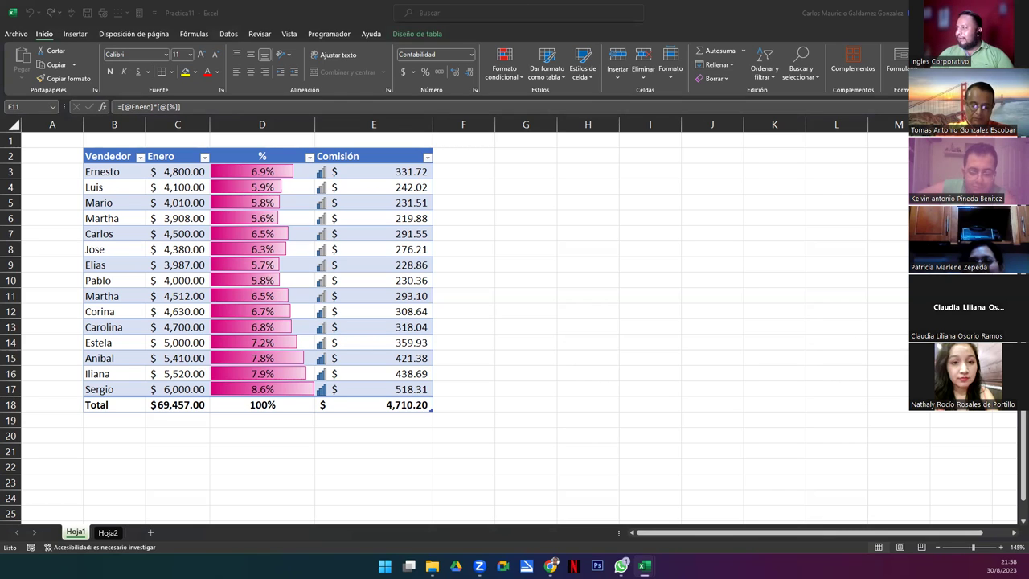
key(alt+Tab)
key(super+Down)
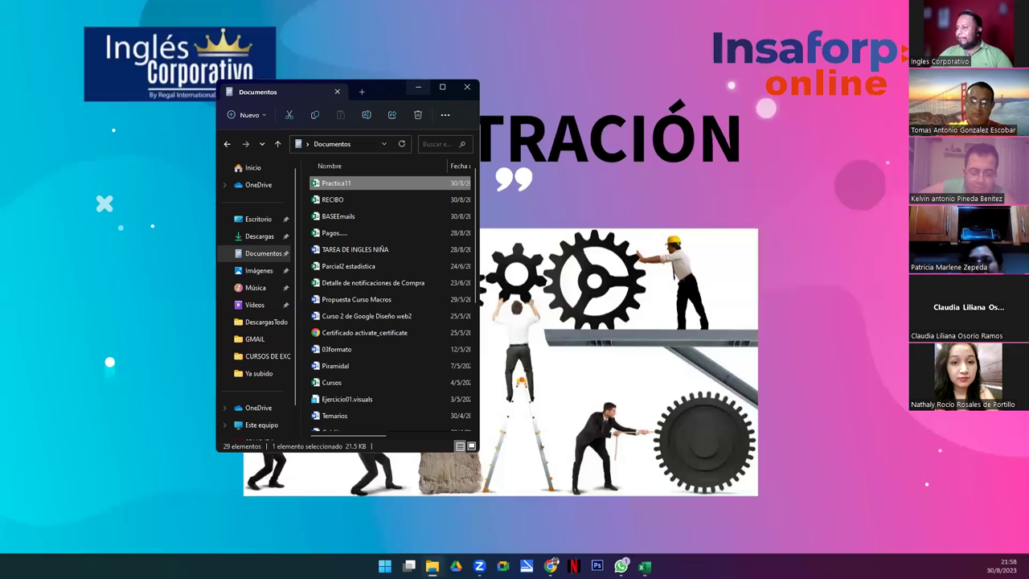
key(alt+Tab)
key(Right)
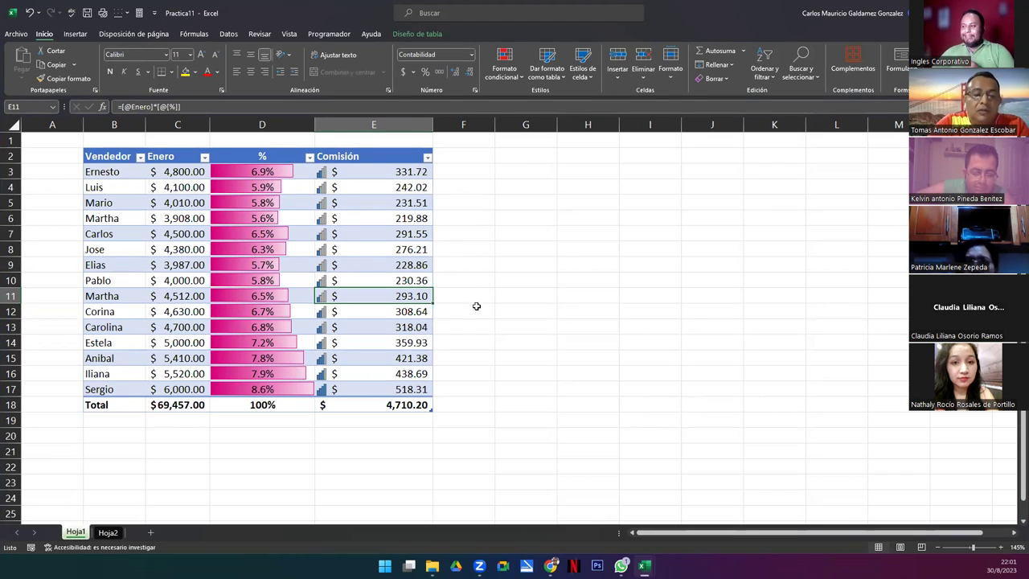
click(479, 302)
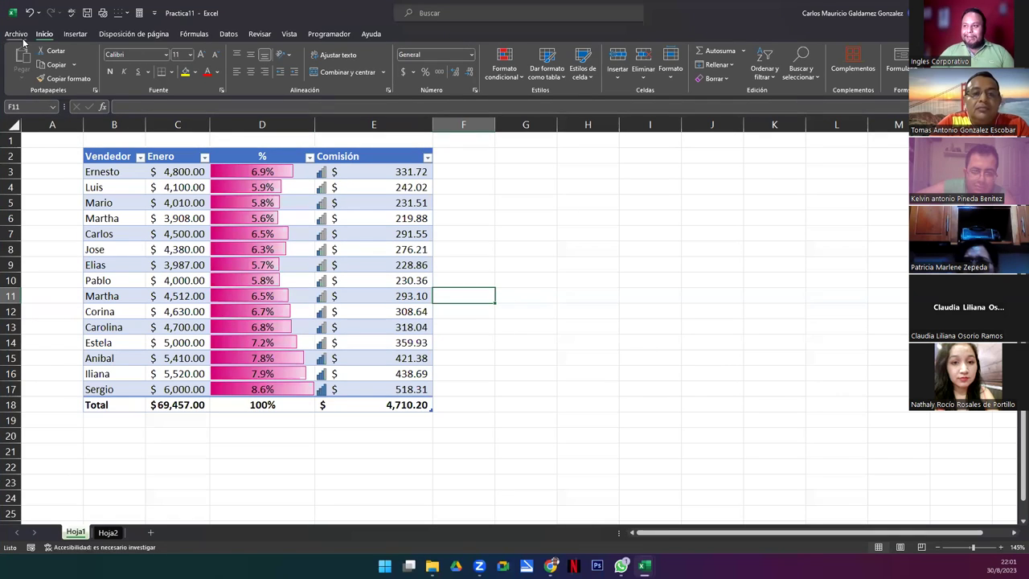
Clear the Cifrar con contraseña password and save Practica11 without encryption.
click(17, 36)
click(45, 167)
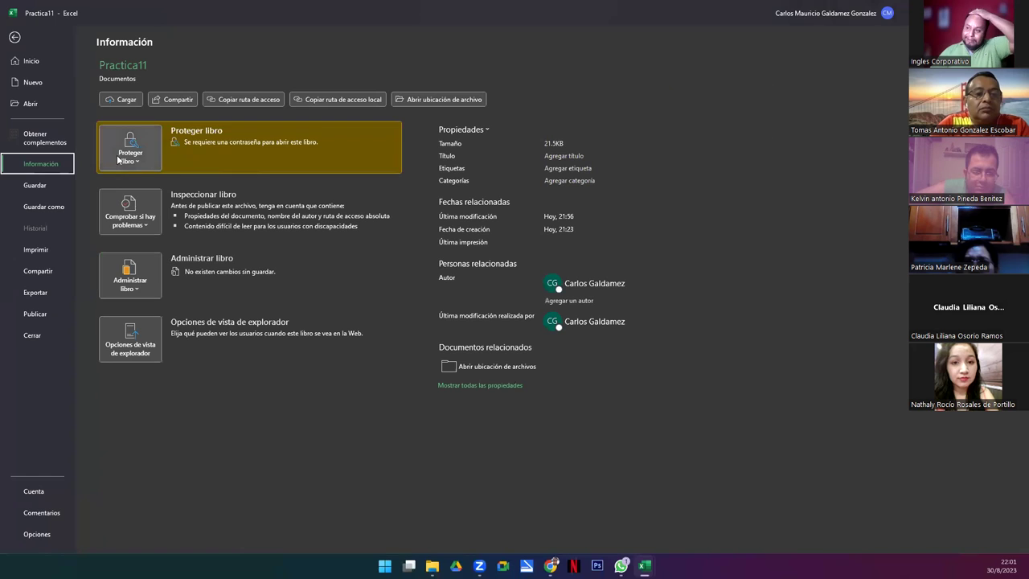
click(139, 164)
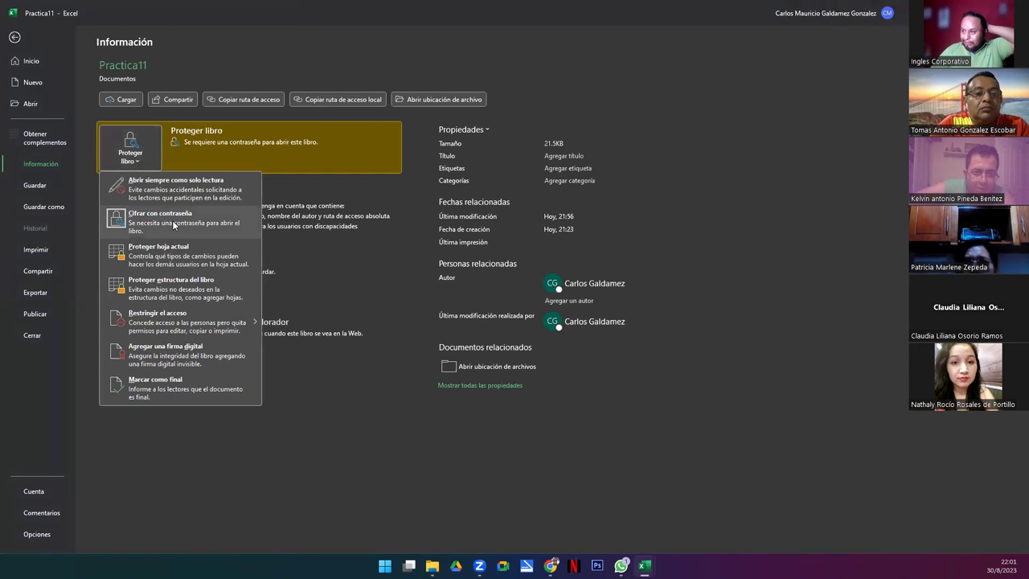
click(174, 226)
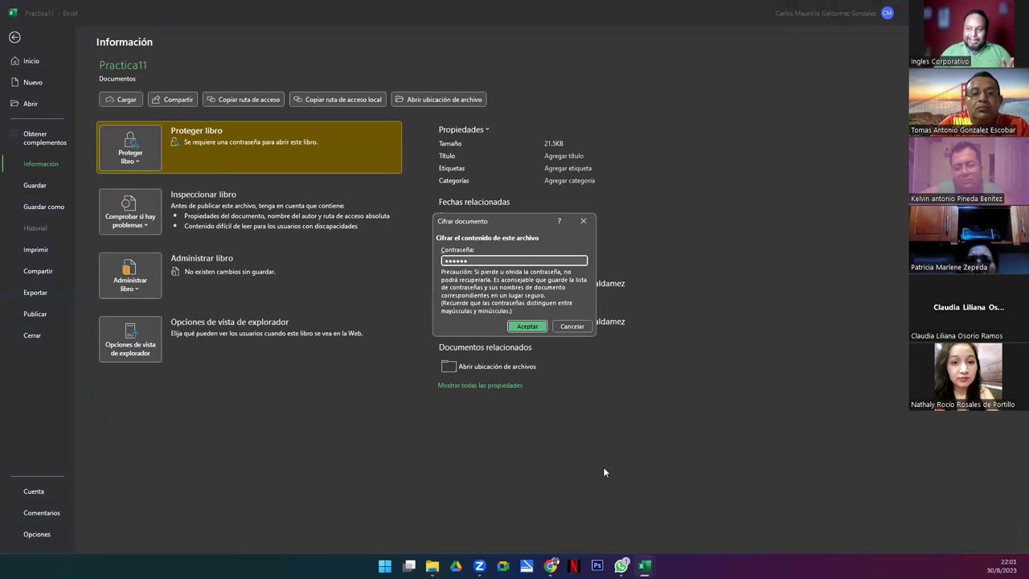
key(BackSpace)
key(BackSpace)
key(BackSpace)
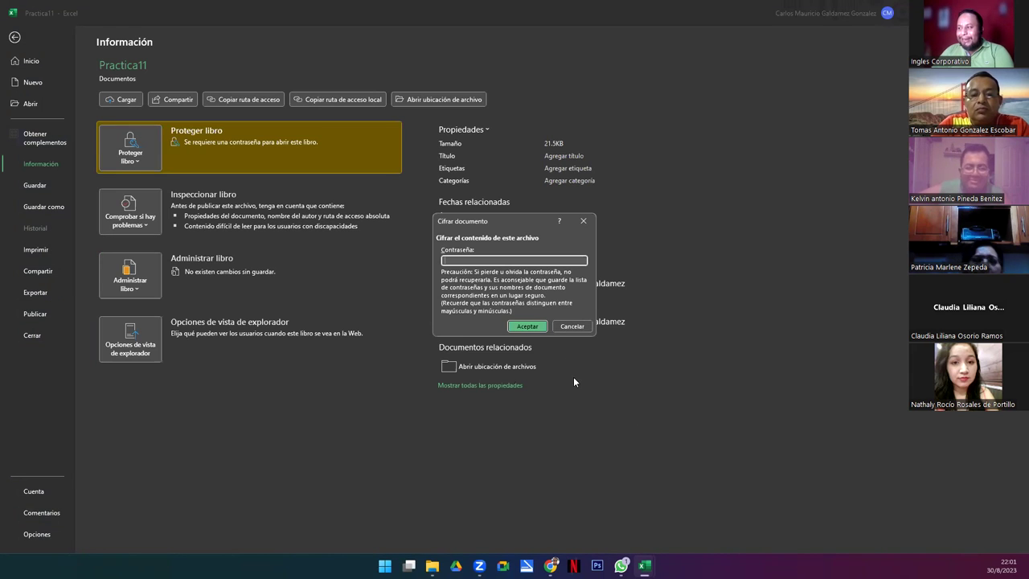
click(528, 327)
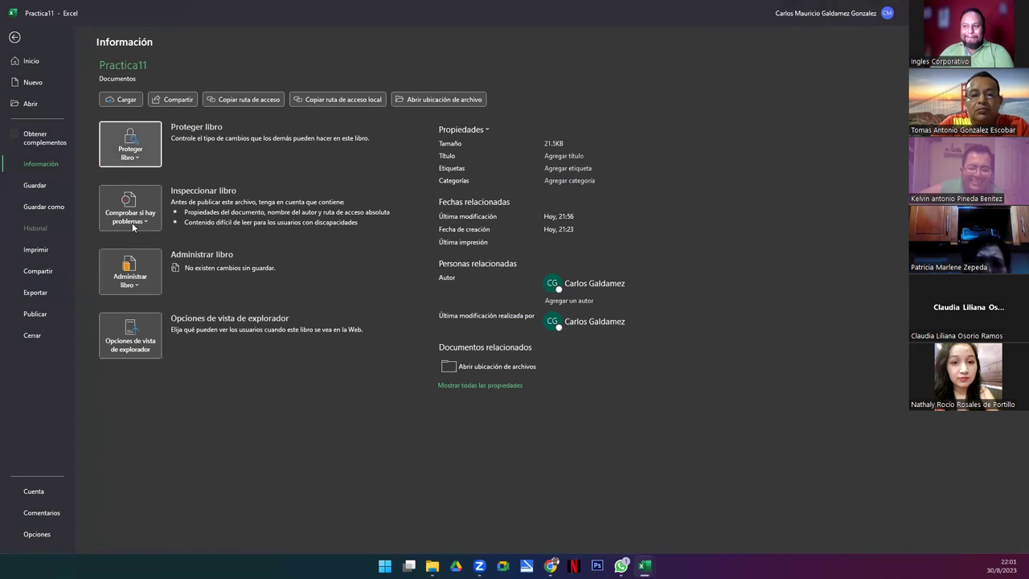
click(34, 187)
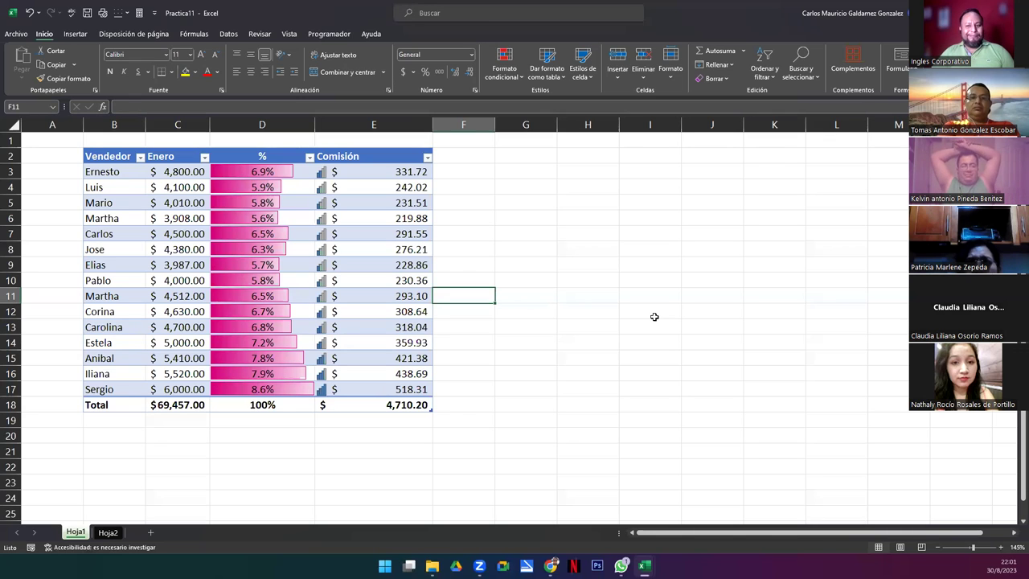
click(655, 319)
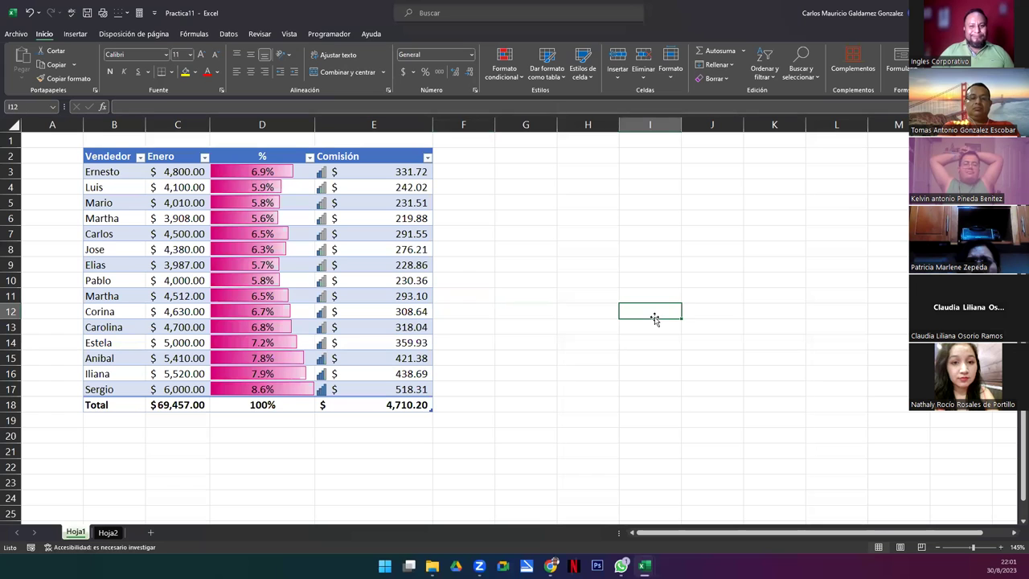